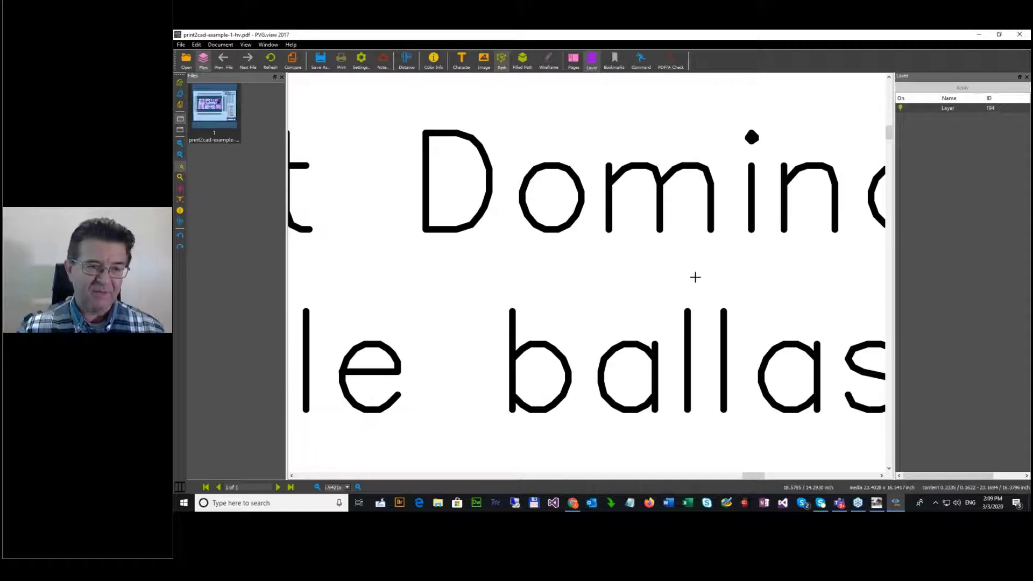
# Step: Display only the filled paths of the PDF page and examine the "Fitting description" heading's lettering up close
pyautogui.click(180, 94)
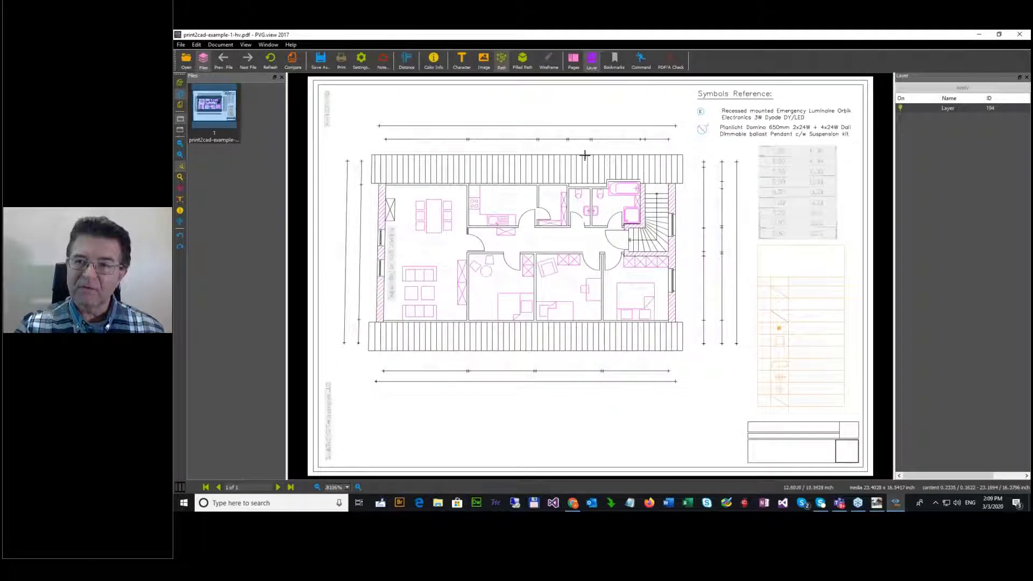
pyautogui.click(524, 61)
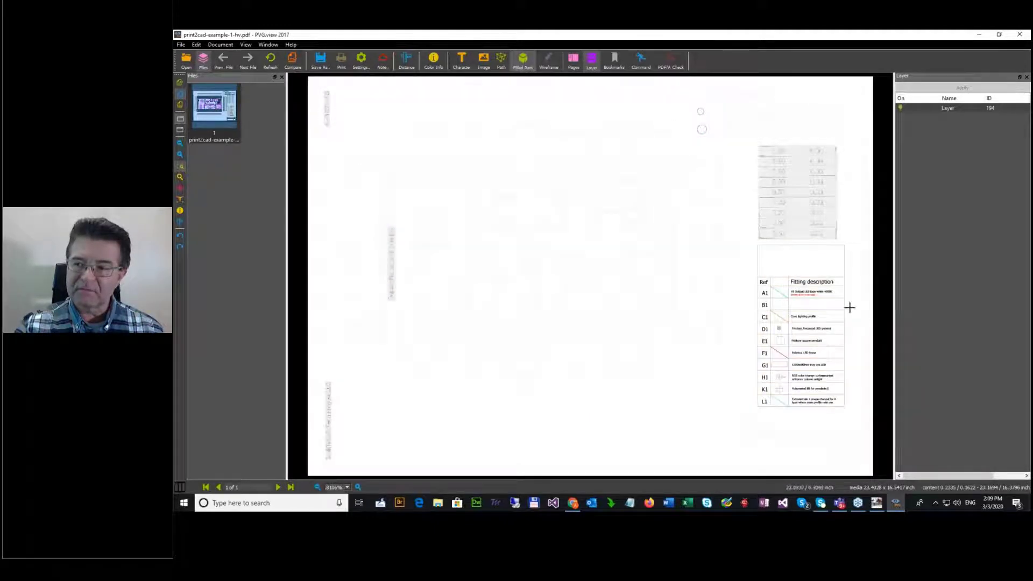
pyautogui.moveTo(817, 287); pyautogui.dragTo(817, 287)
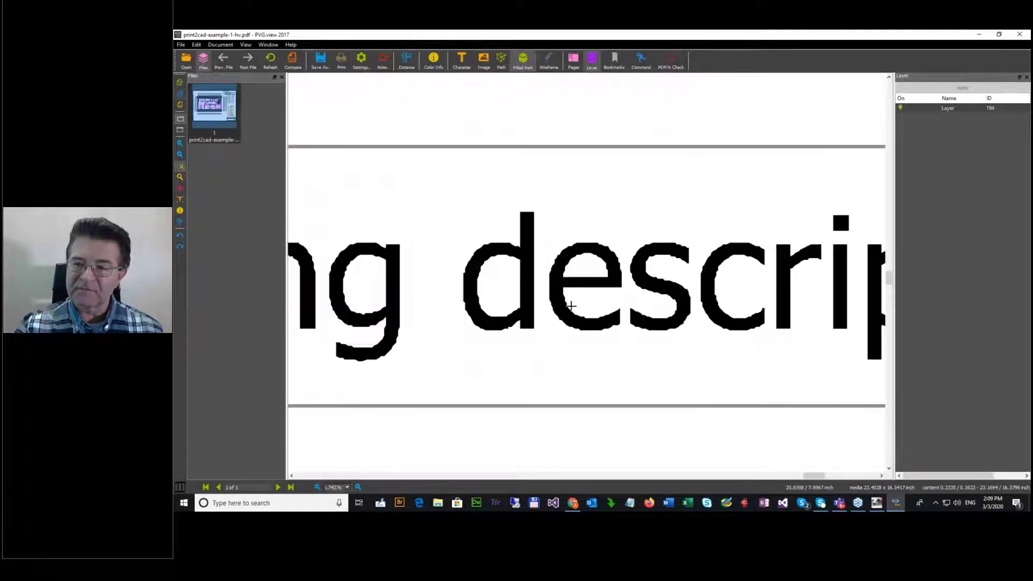
pyautogui.moveTo(545, 211); pyautogui.dragTo(740, 360)
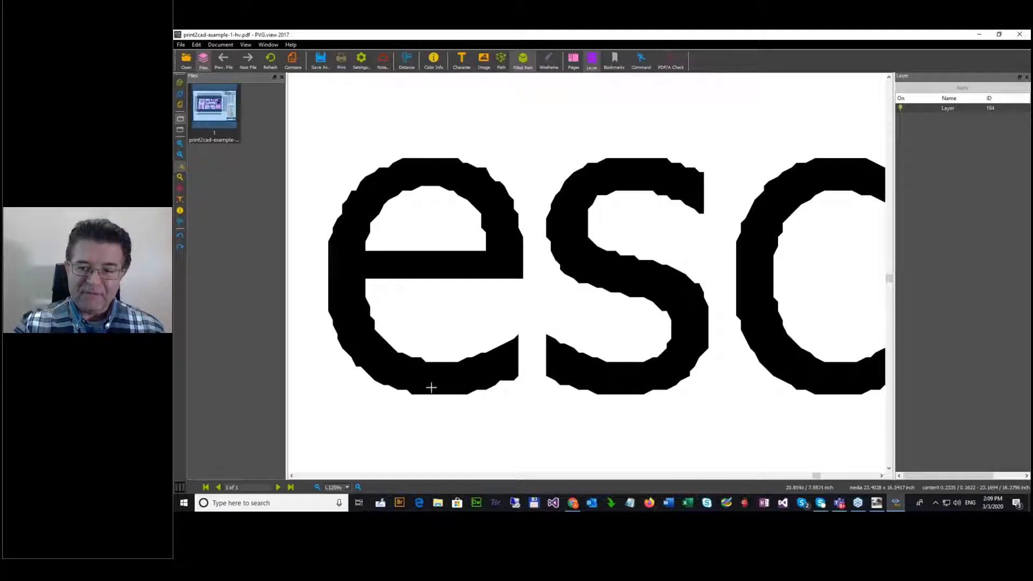
# Step: Examine the filled outlines of the letters "n" and "g" in the word "Fitting" at high magnification
pyautogui.moveTo(815, 474)
pyautogui.mouseDown()
pyautogui.moveTo(791, 476)
pyautogui.moveTo(801, 473)
pyautogui.mouseUp()
pyautogui.rightClick(796, 477)
pyautogui.click(794, 475)
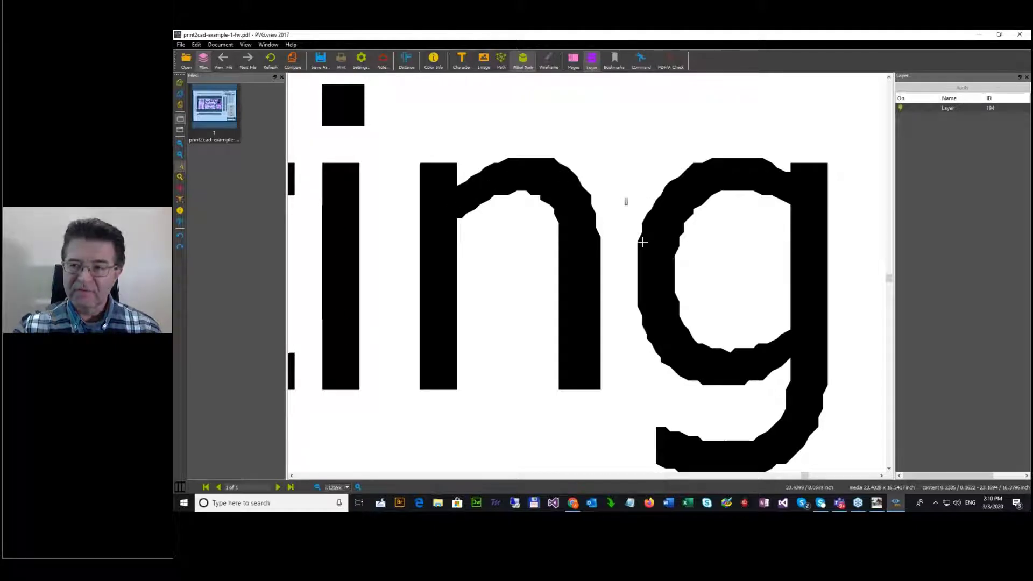
pyautogui.moveTo(626, 198); pyautogui.dragTo(723, 309)
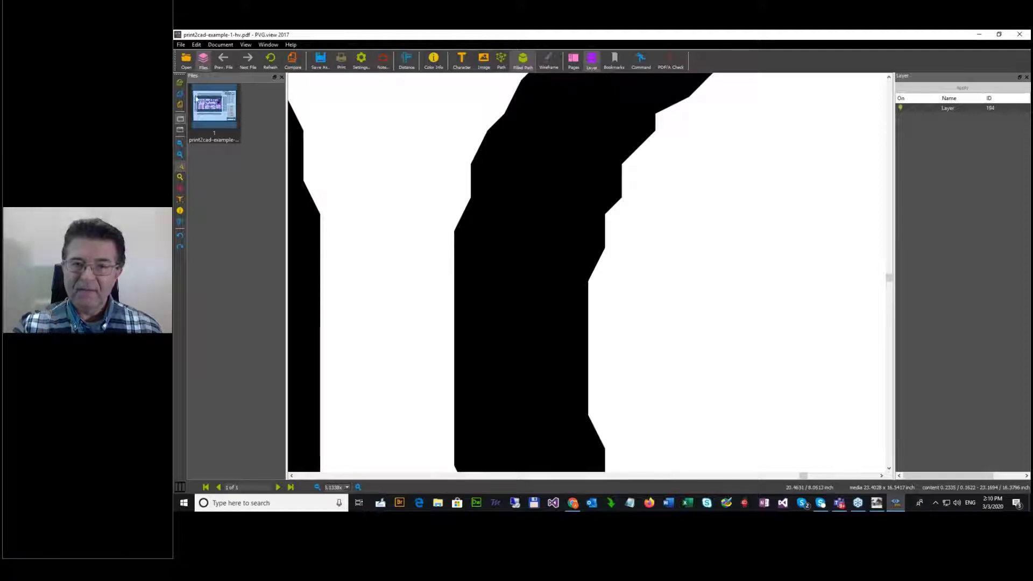
# Step: Inspect the filled outlines of the "Trimless Recessed" text in the fitting table, and close the PDF preview
pyautogui.click(180, 94)
pyautogui.moveTo(793, 308); pyautogui.dragTo(842, 355)
pyautogui.moveTo(340, 244); pyautogui.dragTo(509, 336)
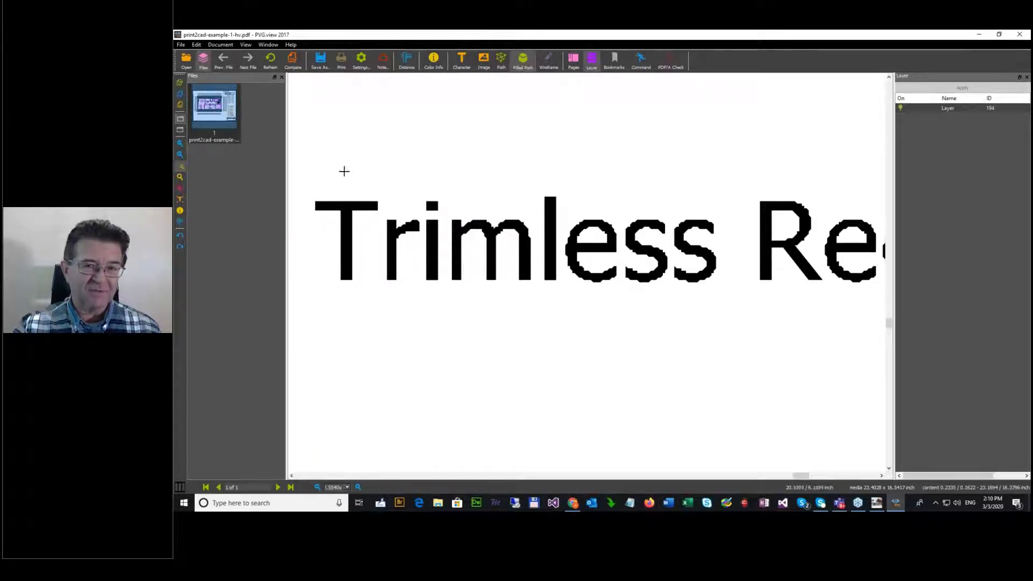
pyautogui.click(180, 95)
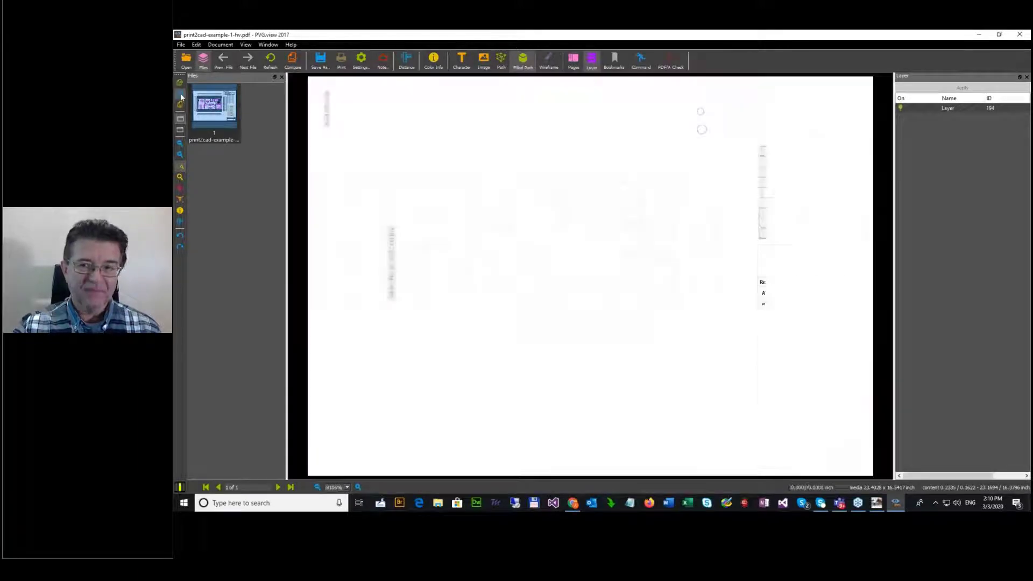
pyautogui.click(1019, 34)
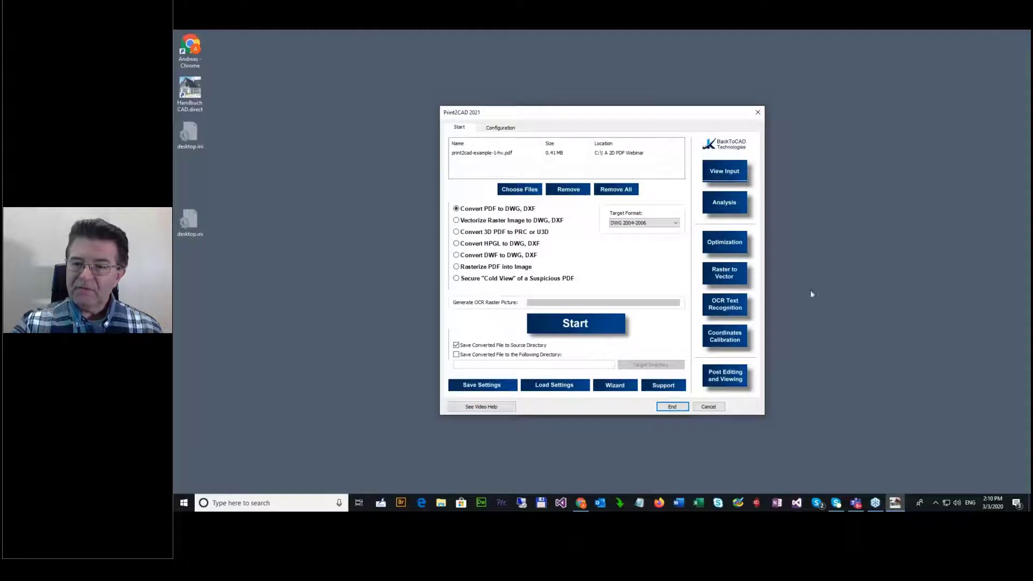
# Step: Convert print2cad-example-1-hv.pdf to DWG 2004-2006 and open the converted drawing in DeepView
pyautogui.click(576, 326)
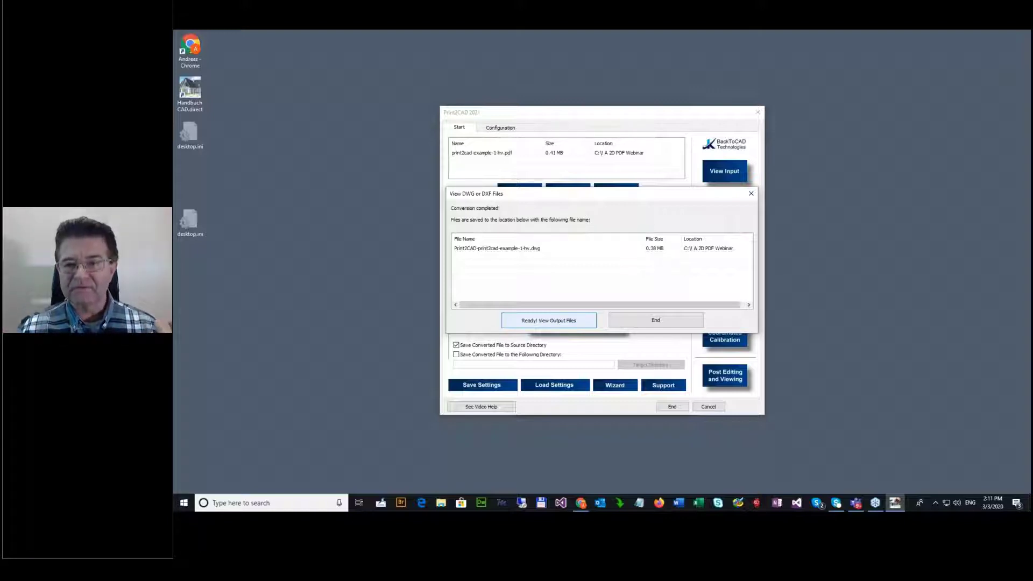
pyautogui.click(549, 321)
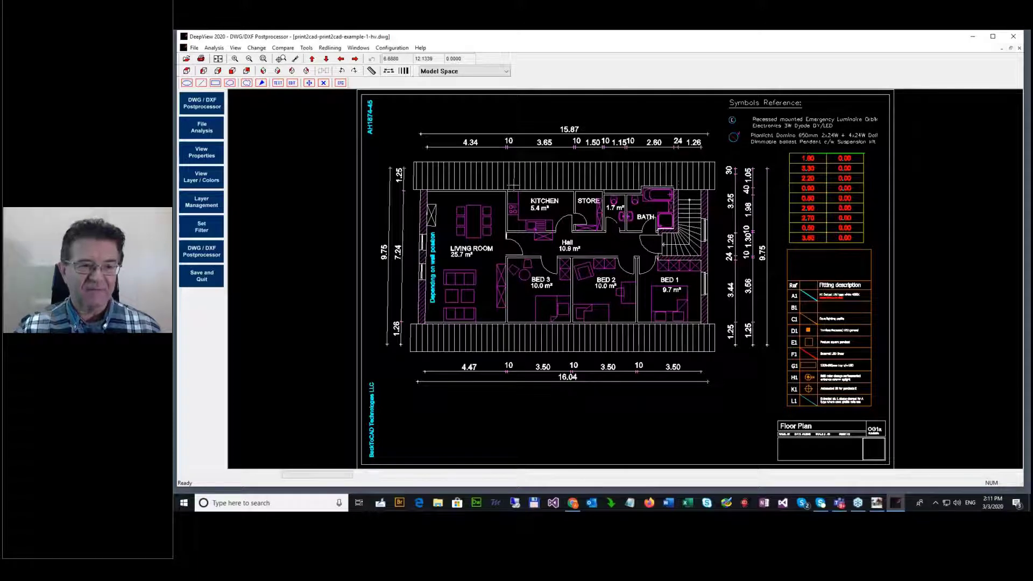
# Step: Review the file analysis of the converted drawing: blocks, layers, linetypes, colors, special characters and text styles
pyautogui.click(198, 129)
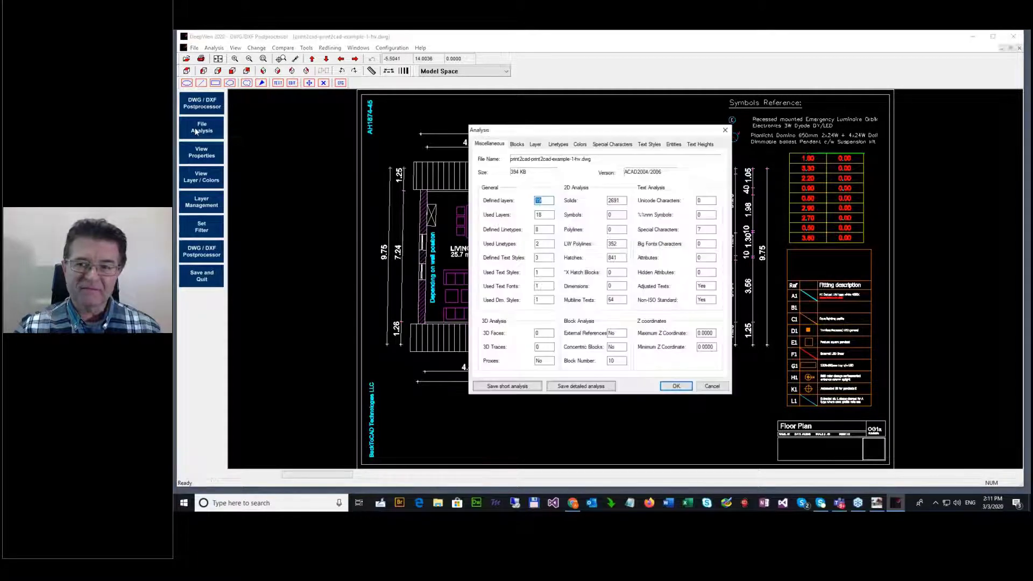
pyautogui.click(516, 145)
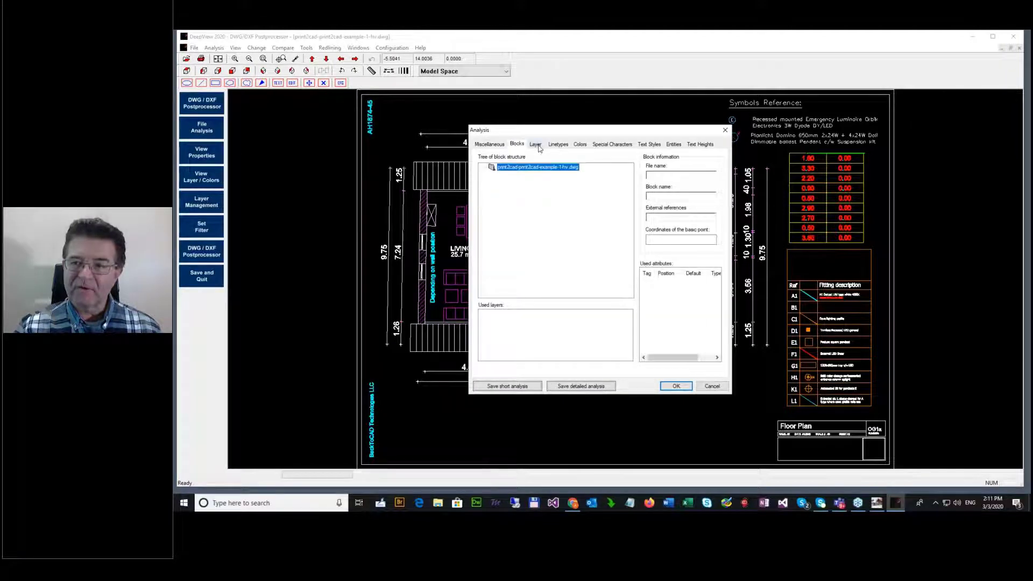
pyautogui.click(535, 144)
pyautogui.click(558, 145)
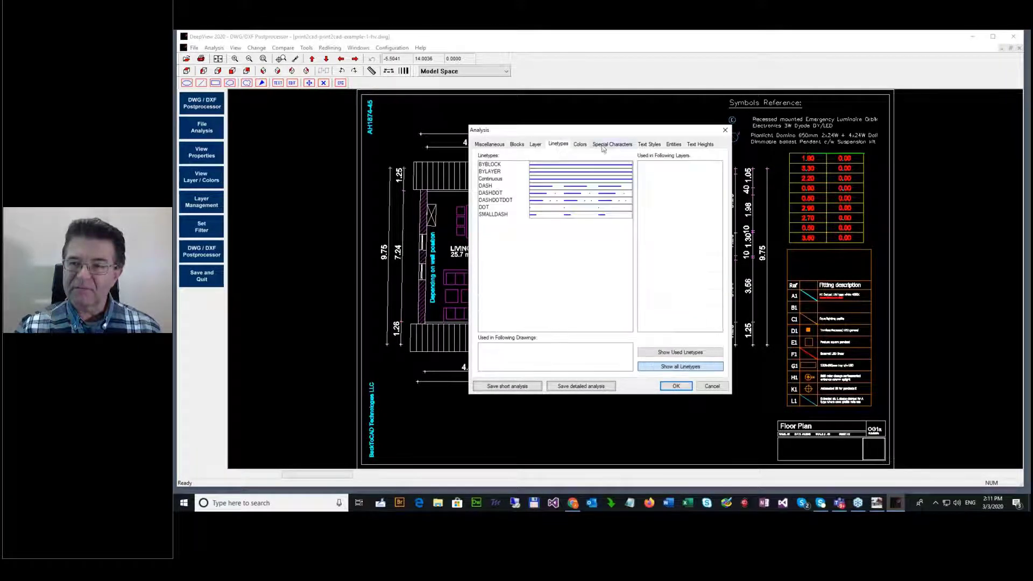
pyautogui.click(579, 144)
pyautogui.click(609, 144)
pyautogui.click(649, 144)
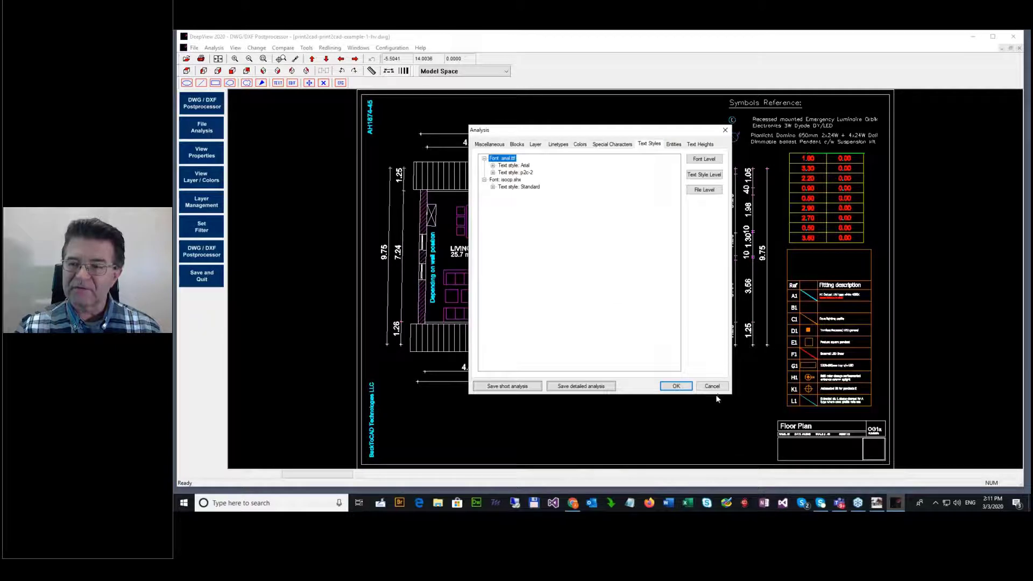
pyautogui.click(712, 386)
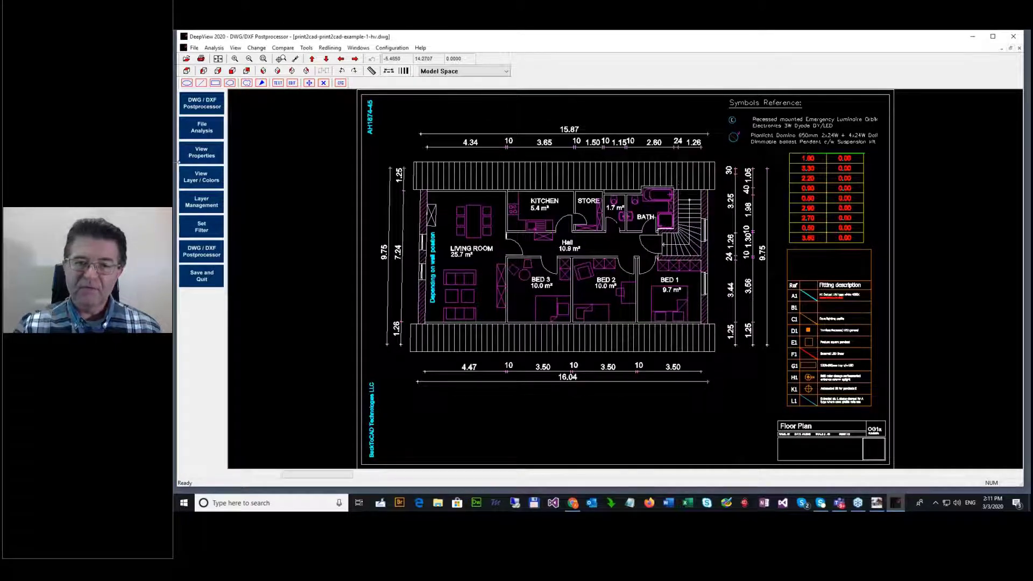
# Step: View the drawing's properties by layer, isolating the color and line-weight layers one by one up to RasterToVector-0-1
pyautogui.click(213, 155)
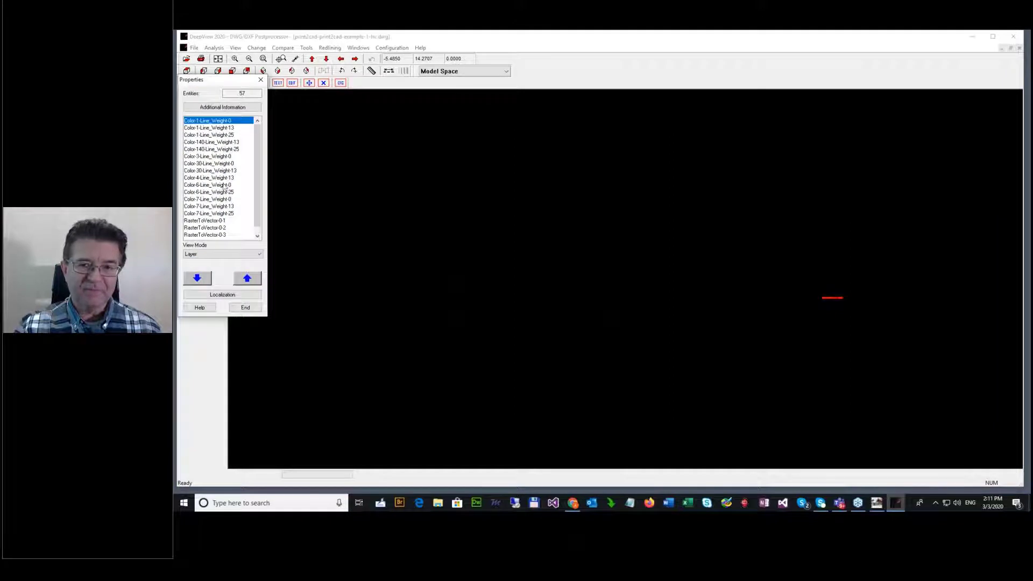
pyautogui.click(219, 127)
pyautogui.click(213, 134)
pyautogui.click(215, 142)
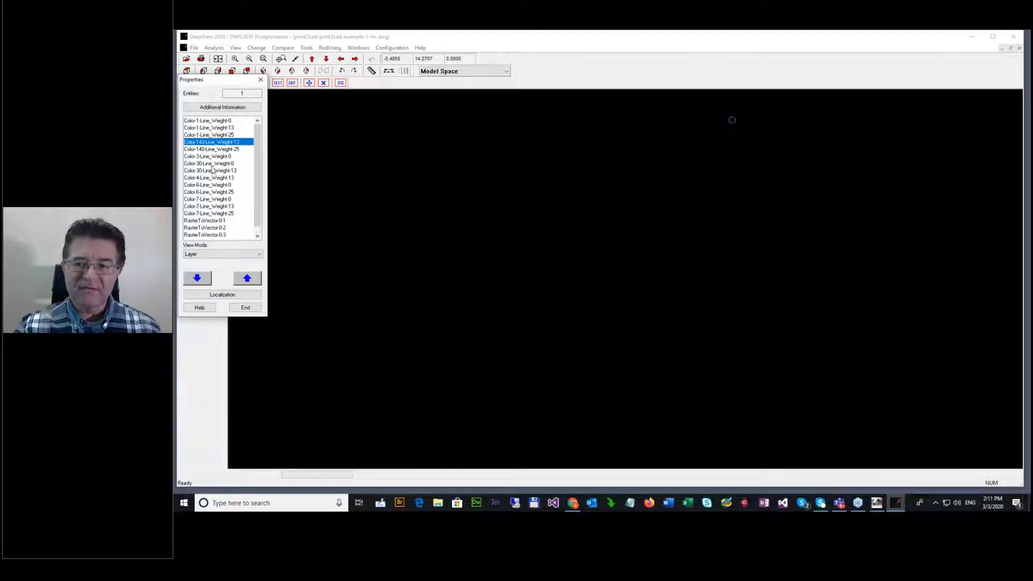
pyautogui.click(213, 171)
pyautogui.click(210, 184)
pyautogui.click(210, 192)
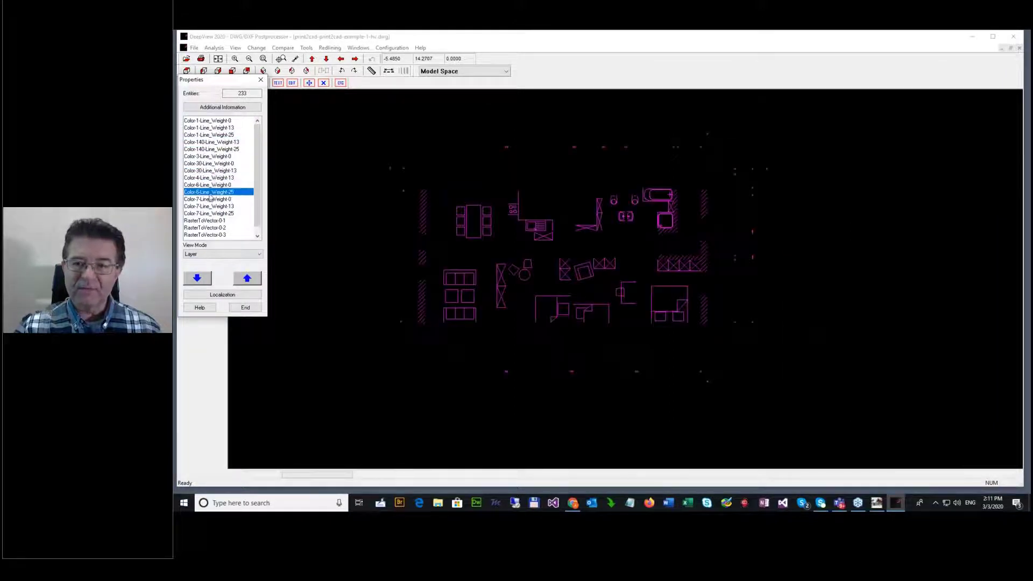
pyautogui.click(209, 206)
pyautogui.click(210, 213)
pyautogui.click(209, 220)
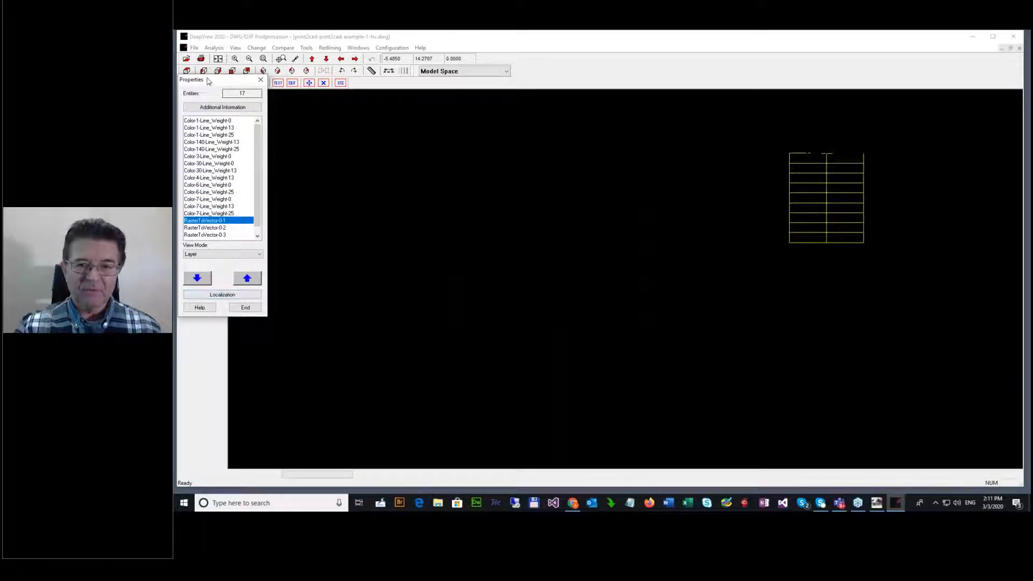
# Step: Use Localization to highlight individual layers such as Color-30-Line_Weight-0 within the full drawing, and close the properties
pyautogui.moveTo(218, 81); pyautogui.dragTo(472, 115)
pyautogui.click(463, 327)
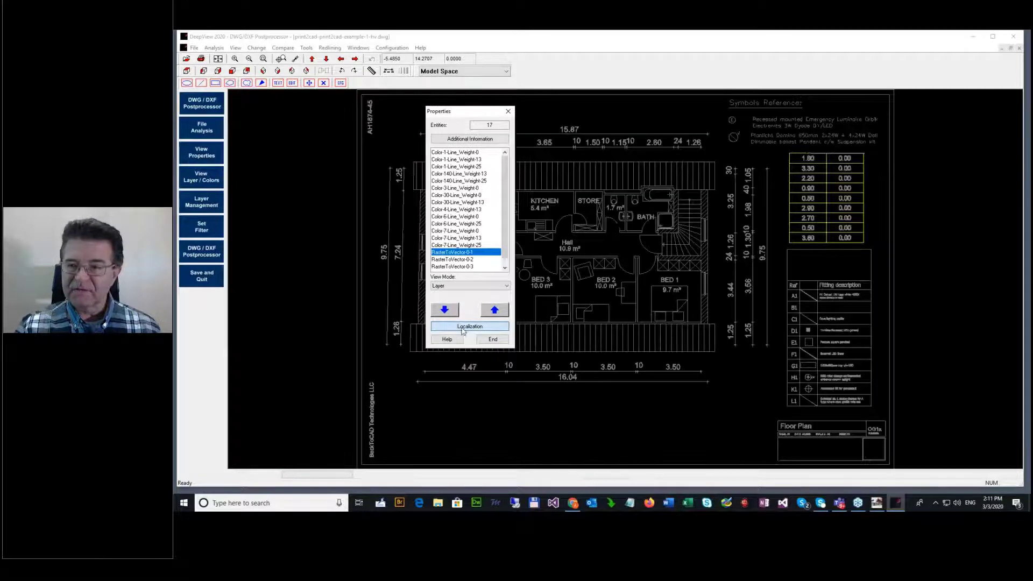
pyautogui.click(465, 329)
pyautogui.click(472, 231)
pyautogui.click(456, 195)
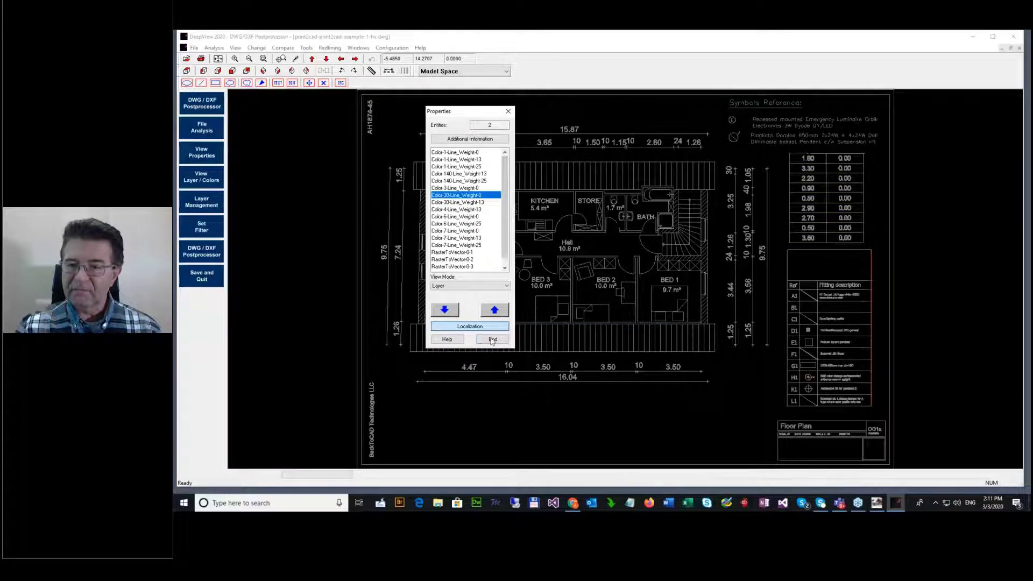
pyautogui.click(492, 339)
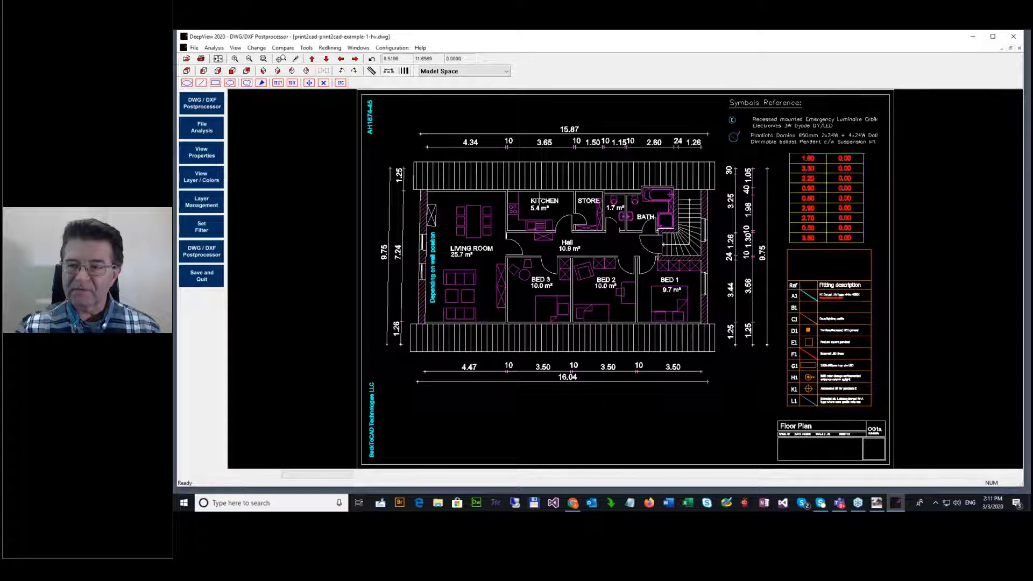
# Step: Reopen the drawing's properties, set the view mode to Entity Type, and isolate the circles and arcs
pyautogui.click(201, 152)
pyautogui.moveTo(225, 81); pyautogui.dragTo(390, 105)
pyautogui.click(424, 279)
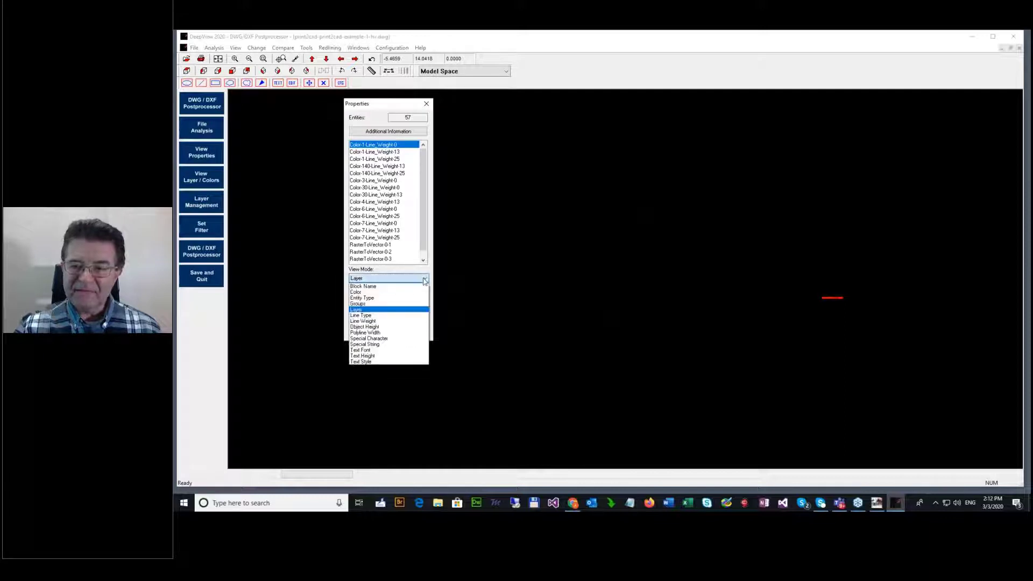
pyautogui.click(377, 298)
pyautogui.moveTo(391, 104); pyautogui.dragTo(315, 98)
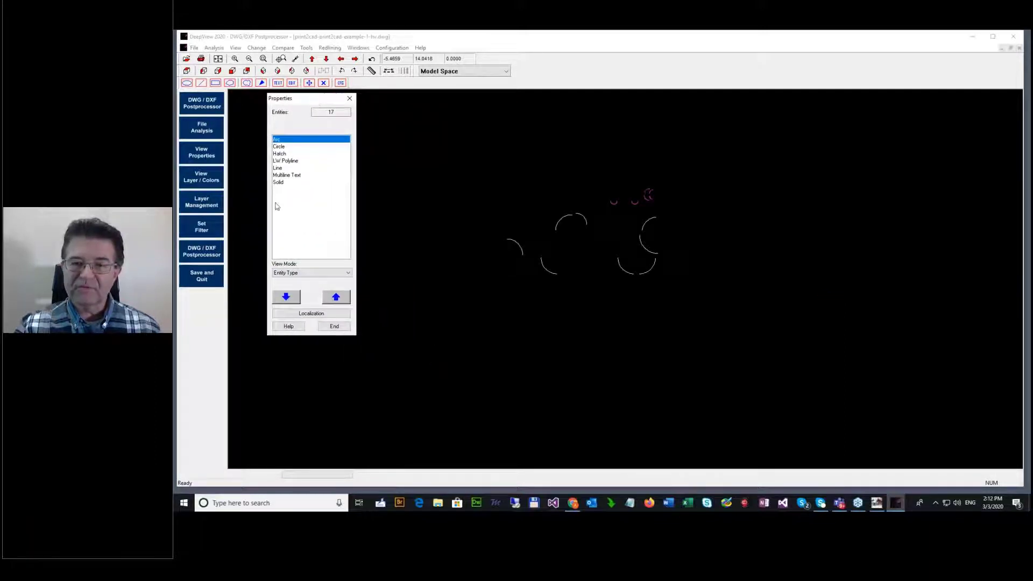
pyautogui.click(281, 147)
pyautogui.click(282, 140)
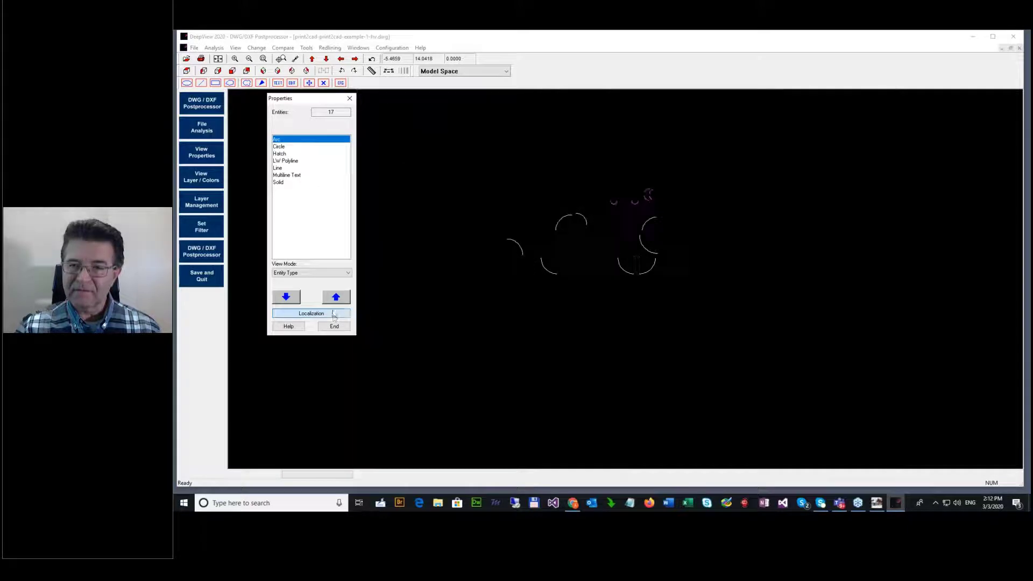
# Step: Isolate the hatches, LW polylines, lines, multiline texts and solids in turn to check each entity type
pyautogui.click(282, 154)
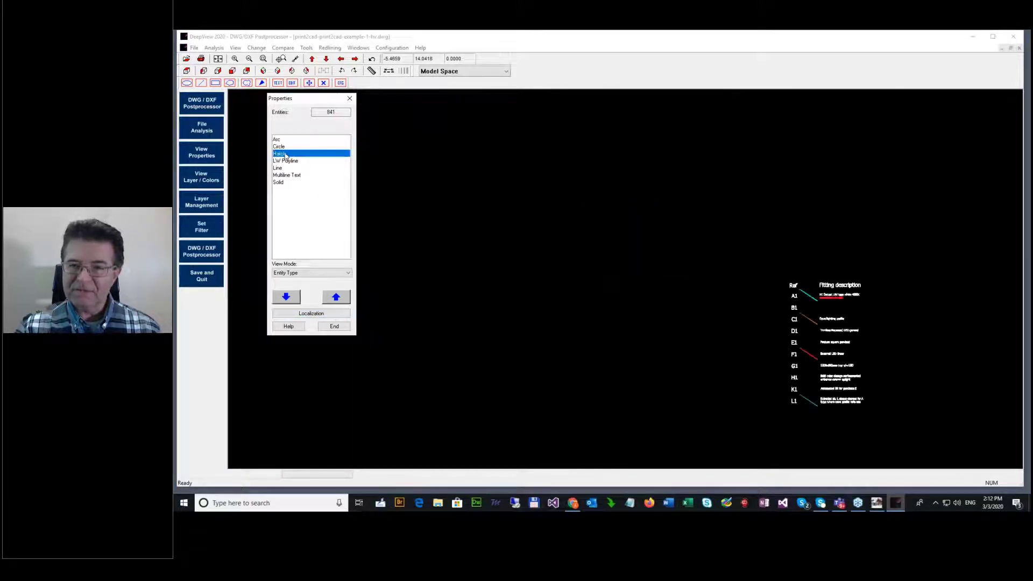
pyautogui.click(294, 162)
pyautogui.click(288, 169)
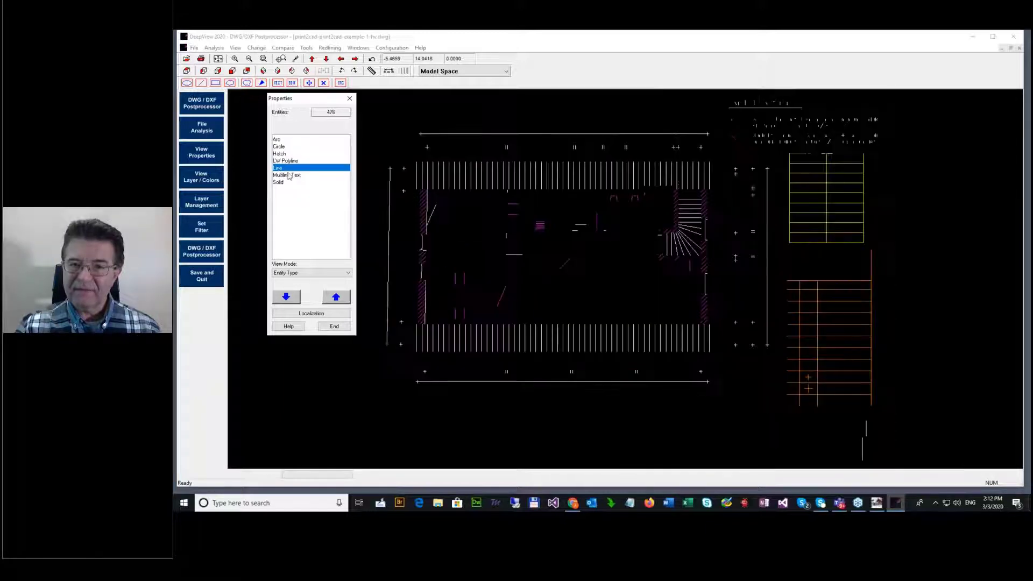
pyautogui.click(294, 175)
pyautogui.click(280, 183)
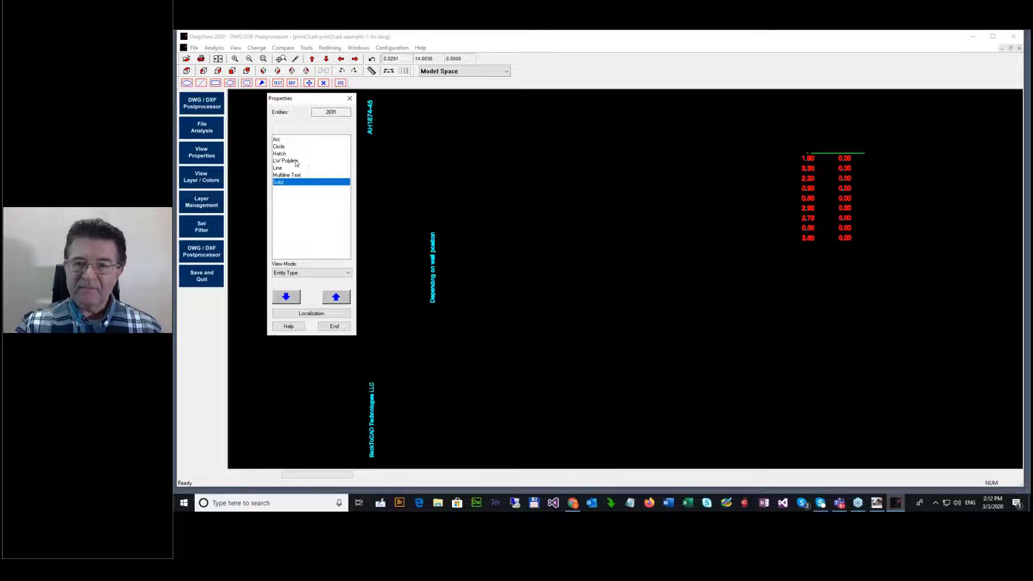
pyautogui.click(294, 176)
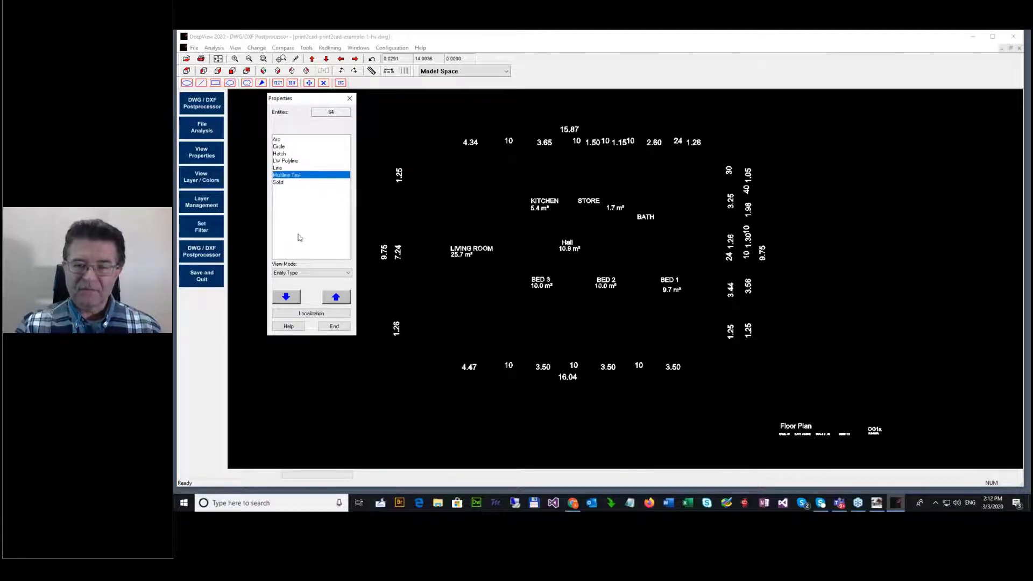
# Step: Use Localization to highlight multiline texts, lines, LW polylines and hatches within the full drawing, examining the hatched fitting description table up close
pyautogui.click(313, 314)
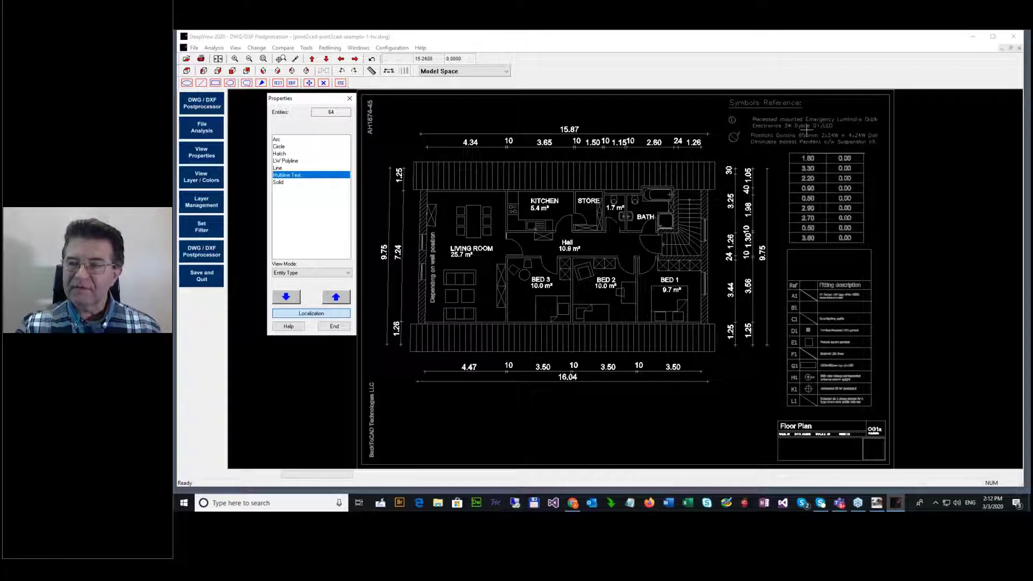
pyautogui.click(278, 168)
pyautogui.click(285, 161)
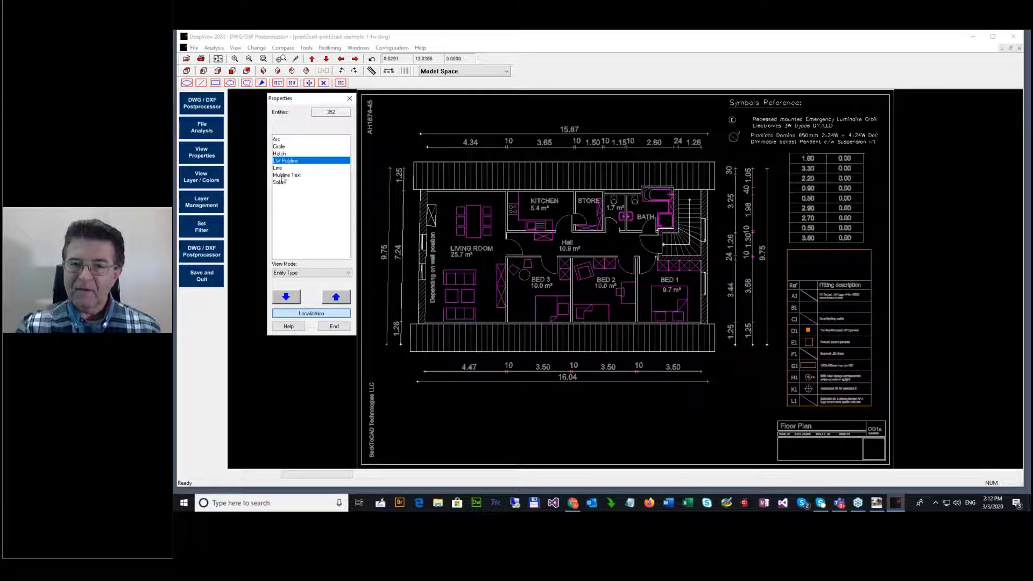
pyautogui.click(280, 154)
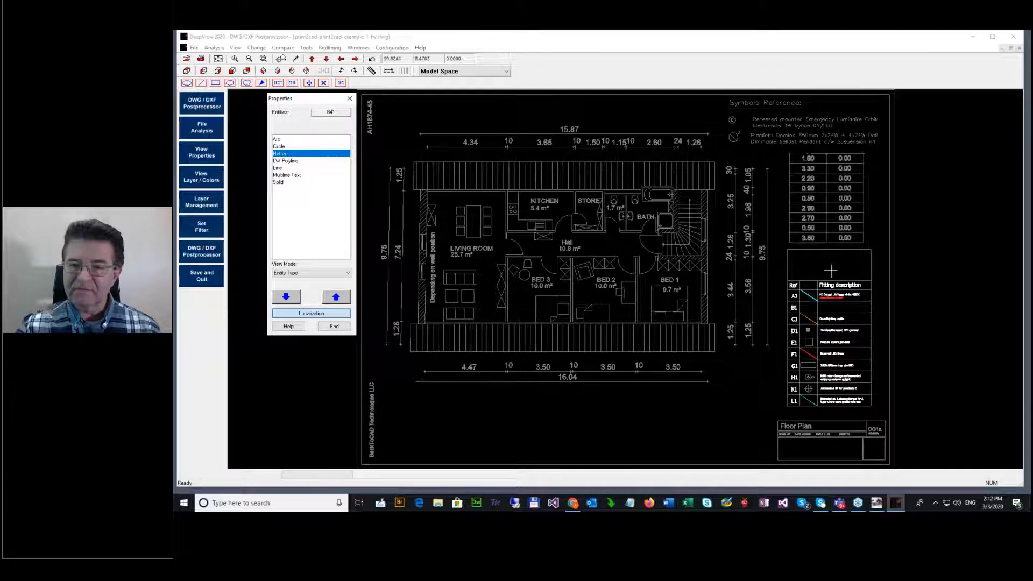
pyautogui.click(263, 59)
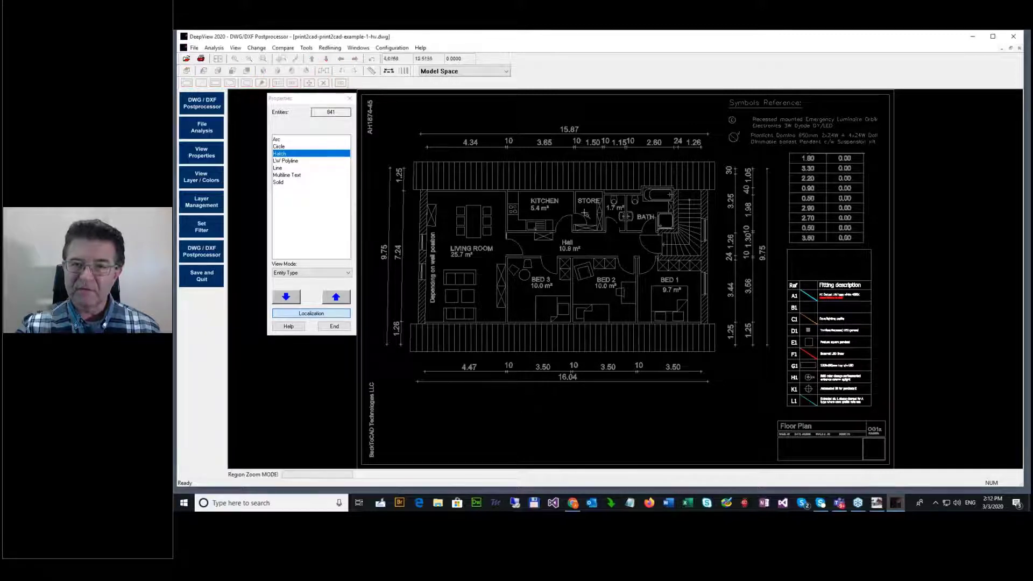
pyautogui.moveTo(861, 352); pyautogui.dragTo(886, 374)
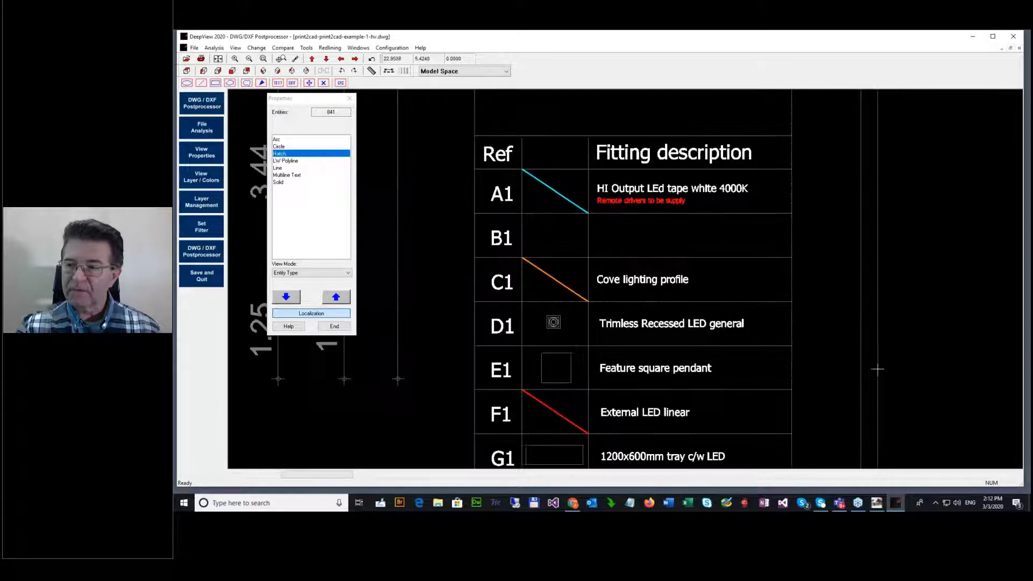
# Step: Highlight the line entities around the fitting description table, close the properties, and save and quit DeepView
pyautogui.click(279, 149)
pyautogui.click(279, 174)
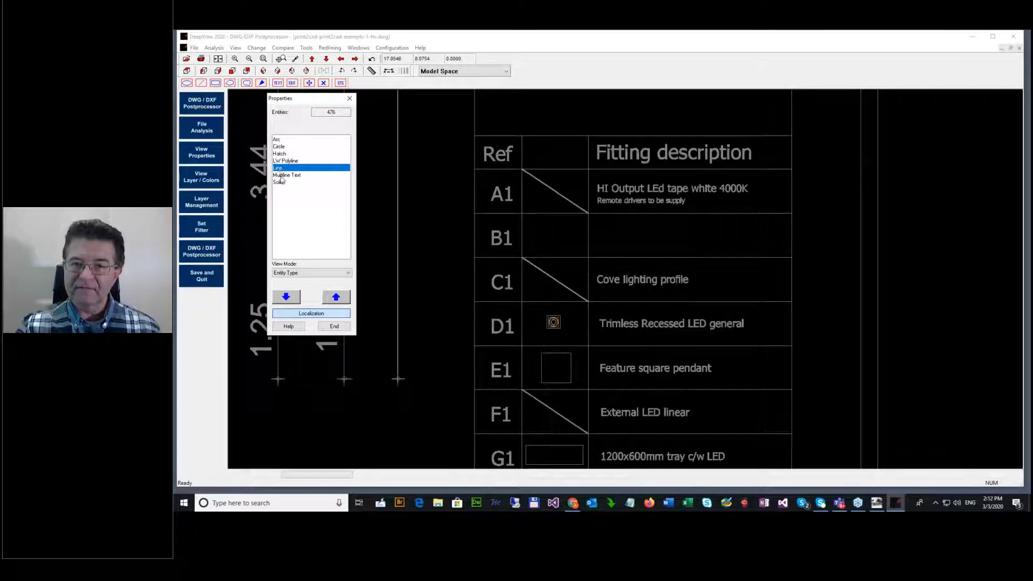
pyautogui.click(333, 327)
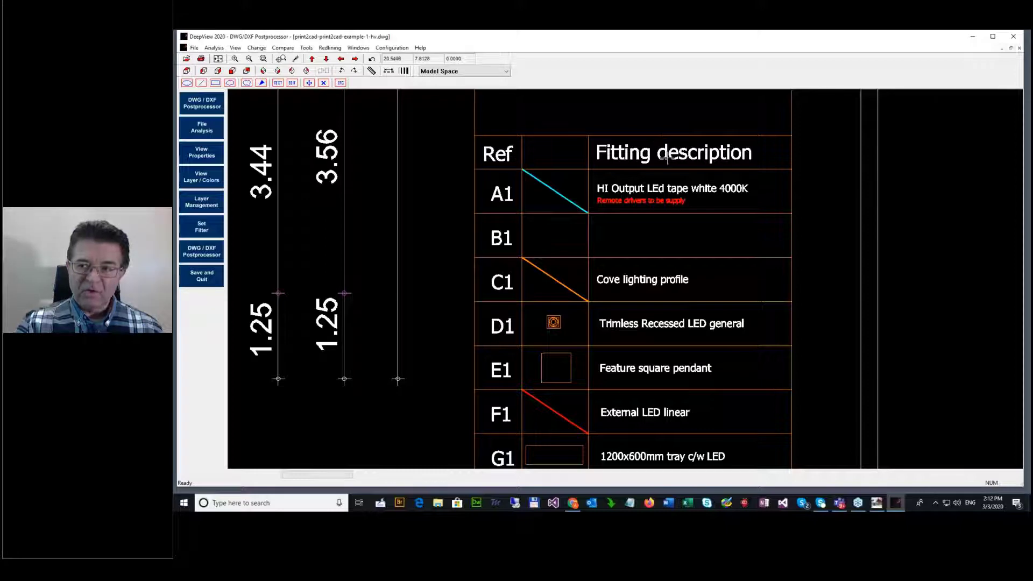
pyautogui.click(209, 278)
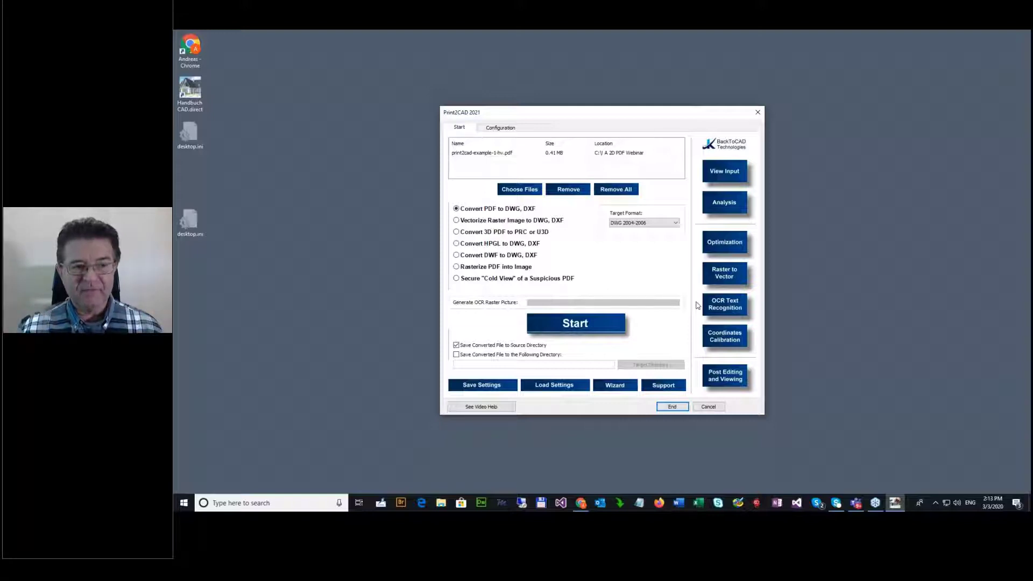
# Step: View the input PDF in PVG.view, displaying only its text characters and then only its raster images
pyautogui.click(724, 171)
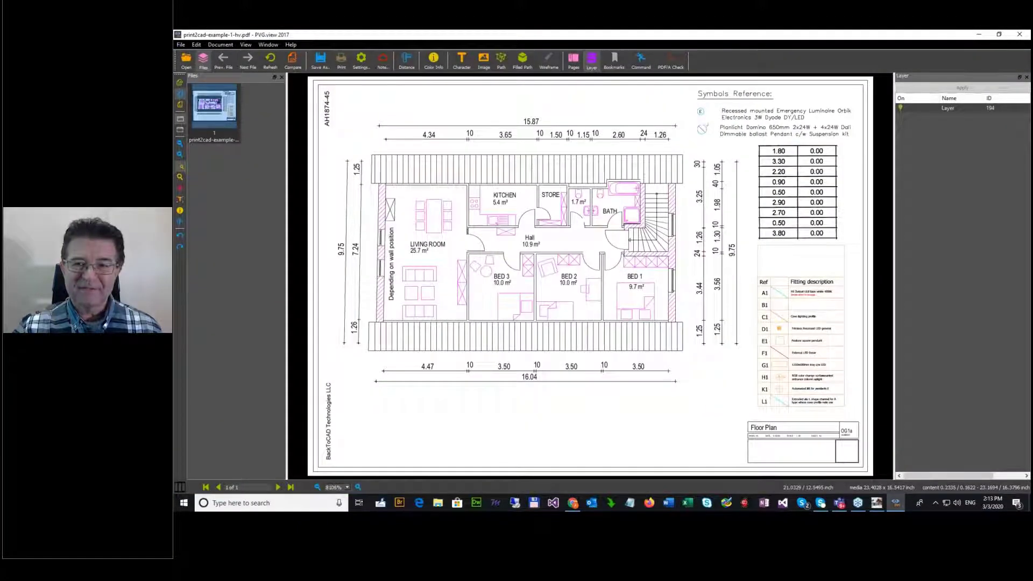
pyautogui.click(460, 65)
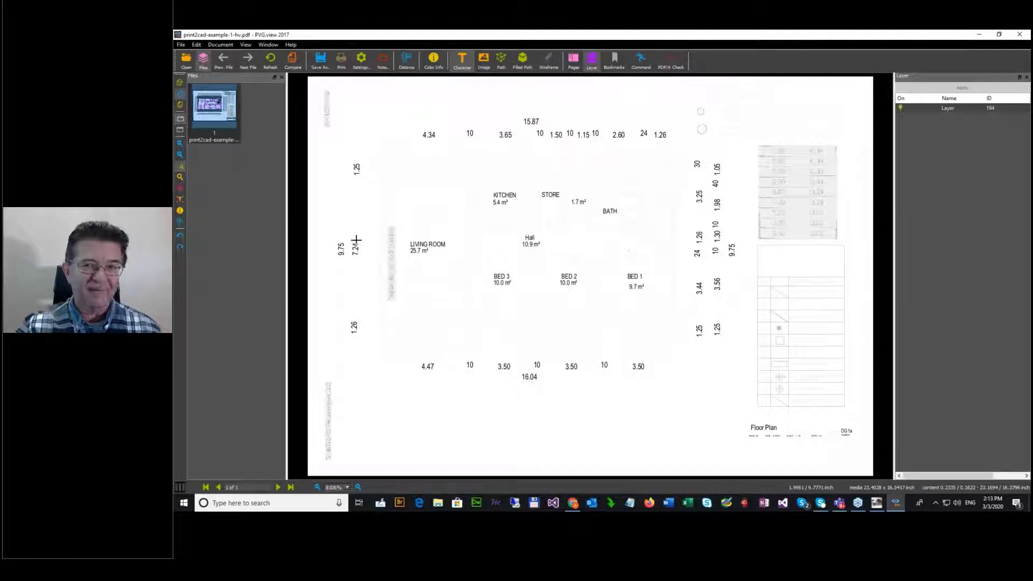
pyautogui.click(477, 58)
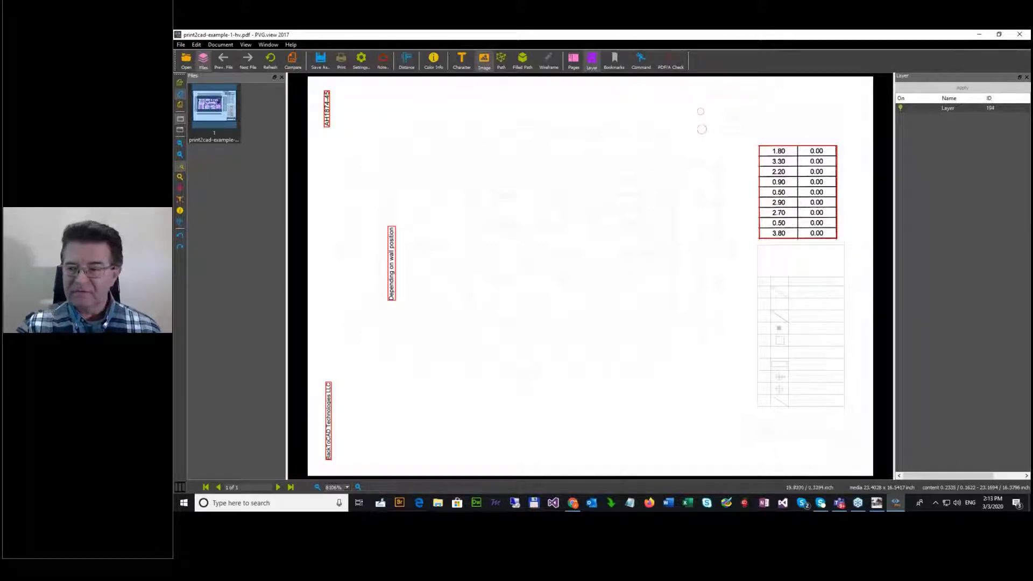
# Step: Back in Print2CAD, enable automatic OCR with text slope 90 degree, English (United States), and only raster images as the text source
pyautogui.click(876, 504)
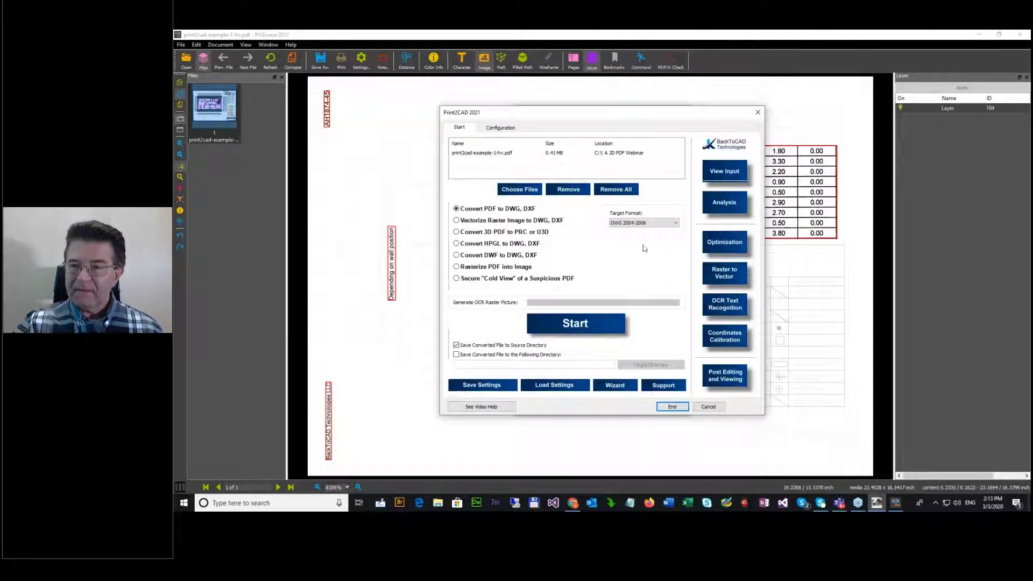
pyautogui.click(725, 311)
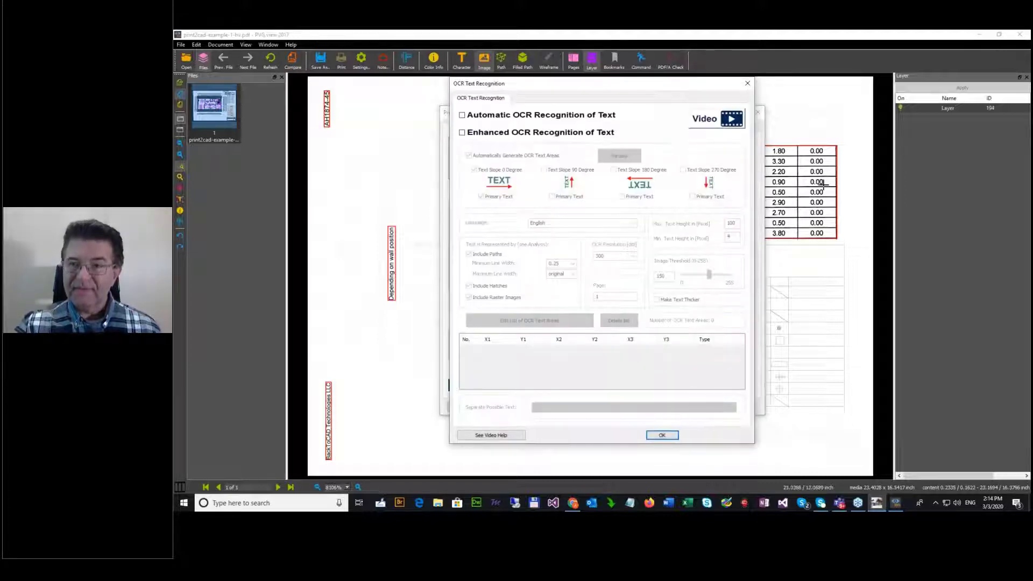
pyautogui.click(481, 116)
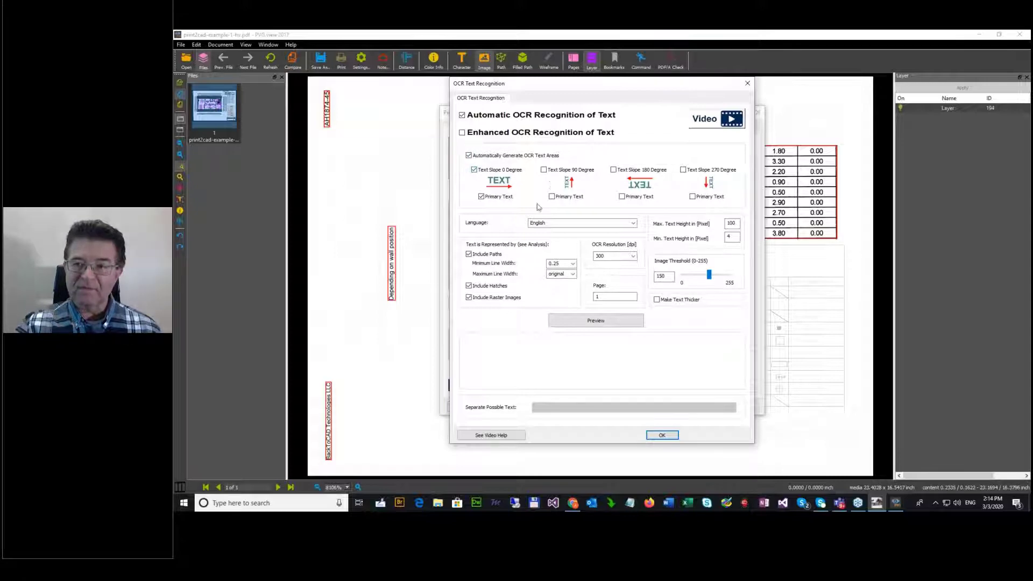
pyautogui.click(544, 170)
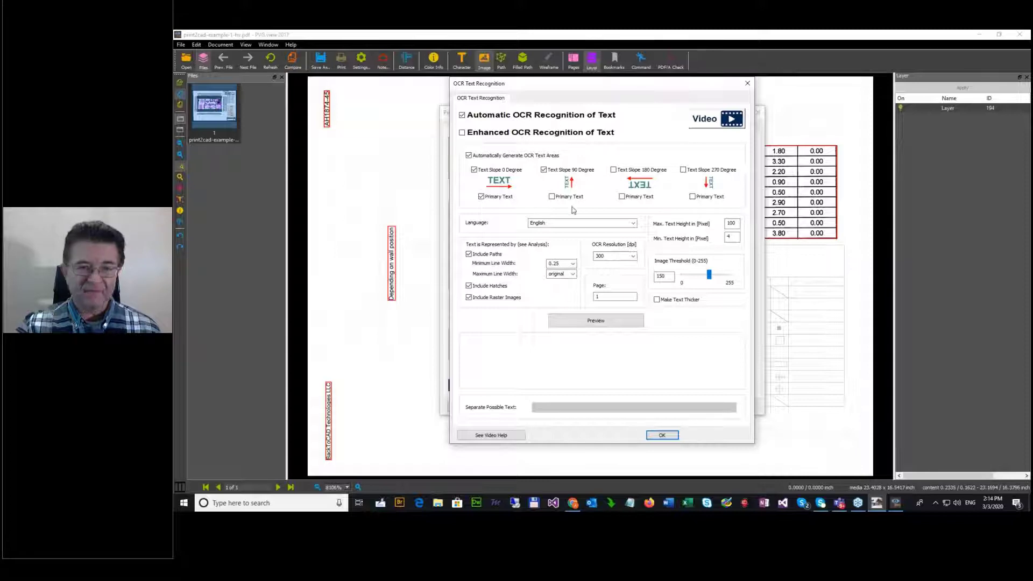
pyautogui.click(633, 222)
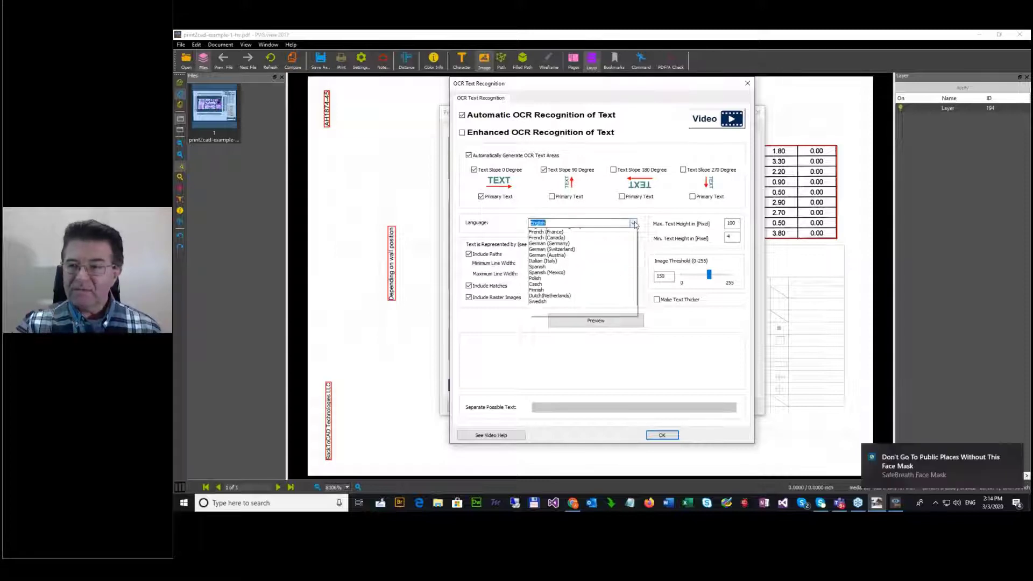
pyautogui.click(574, 237)
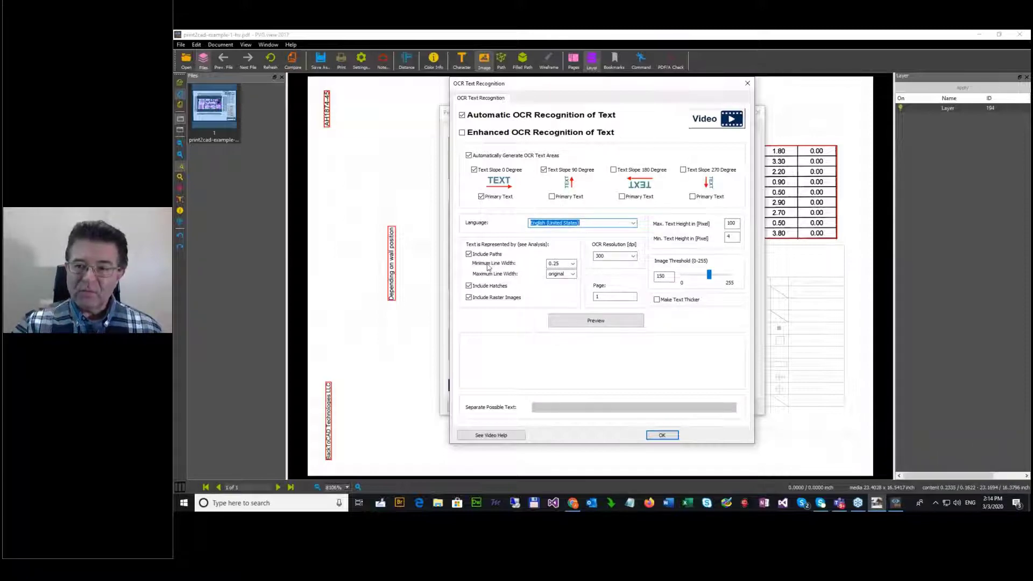
pyautogui.click(479, 286)
pyautogui.click(485, 253)
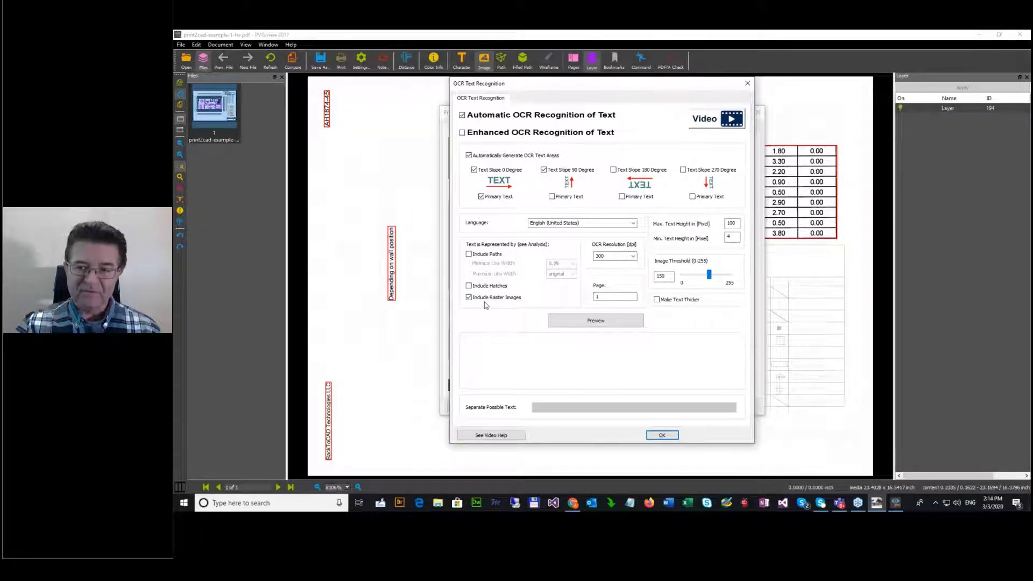
# Step: Display only the PDF's paths, examine the Symbols Reference lettering up close, and include paths in the OCR
pyautogui.click(383, 173)
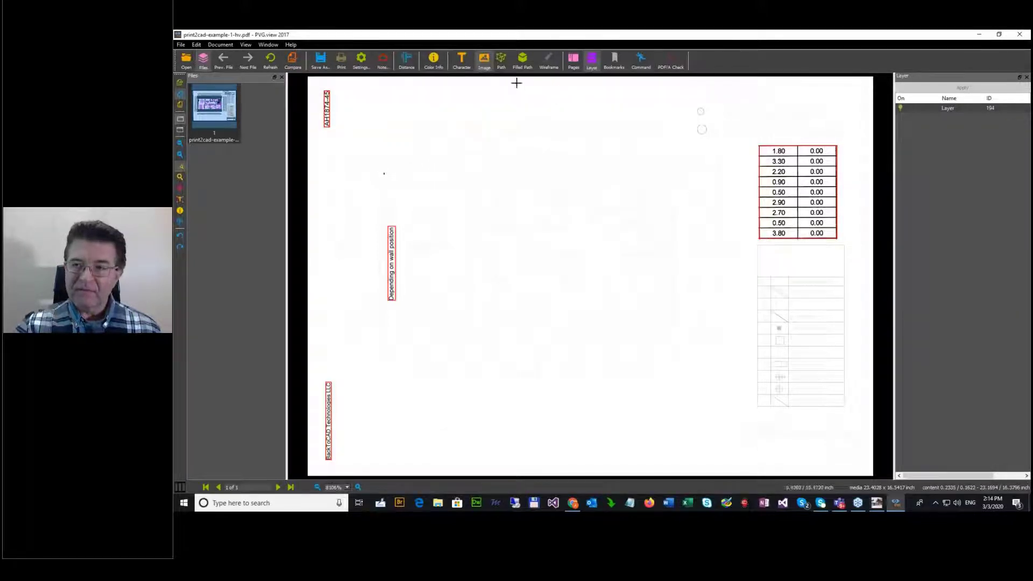
pyautogui.click(501, 60)
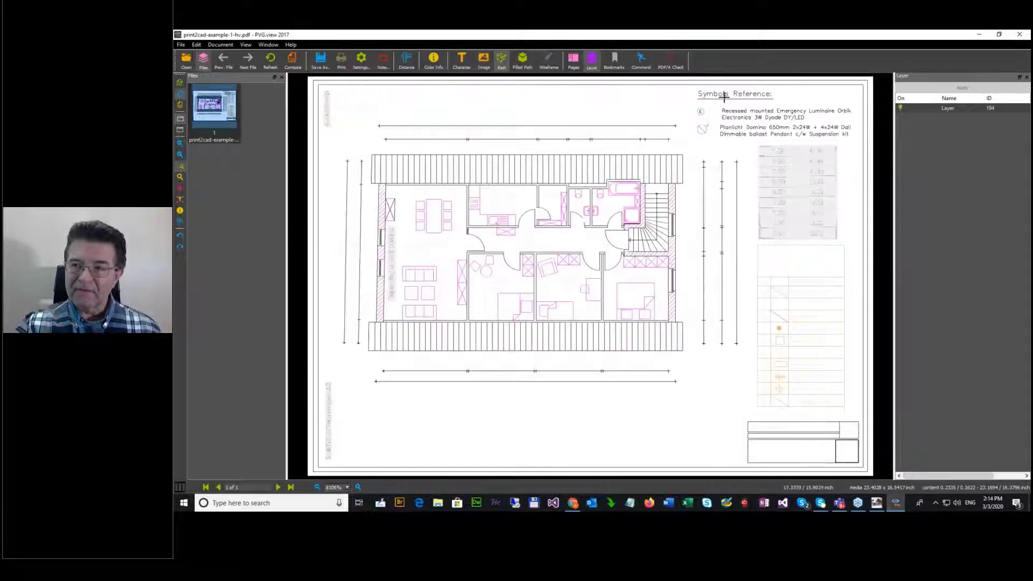
pyautogui.moveTo(724, 97); pyautogui.dragTo(784, 152)
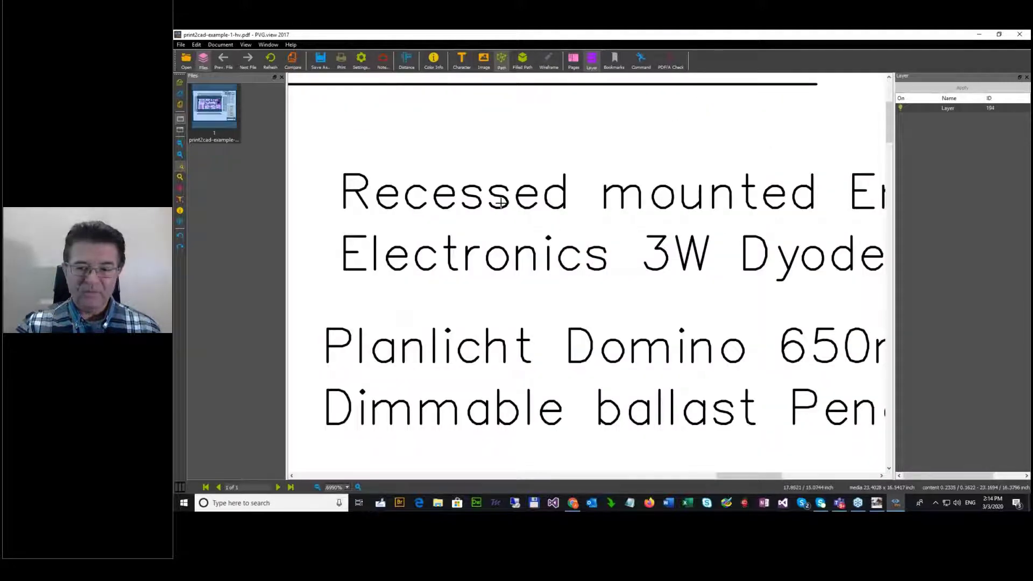
pyautogui.click(876, 502)
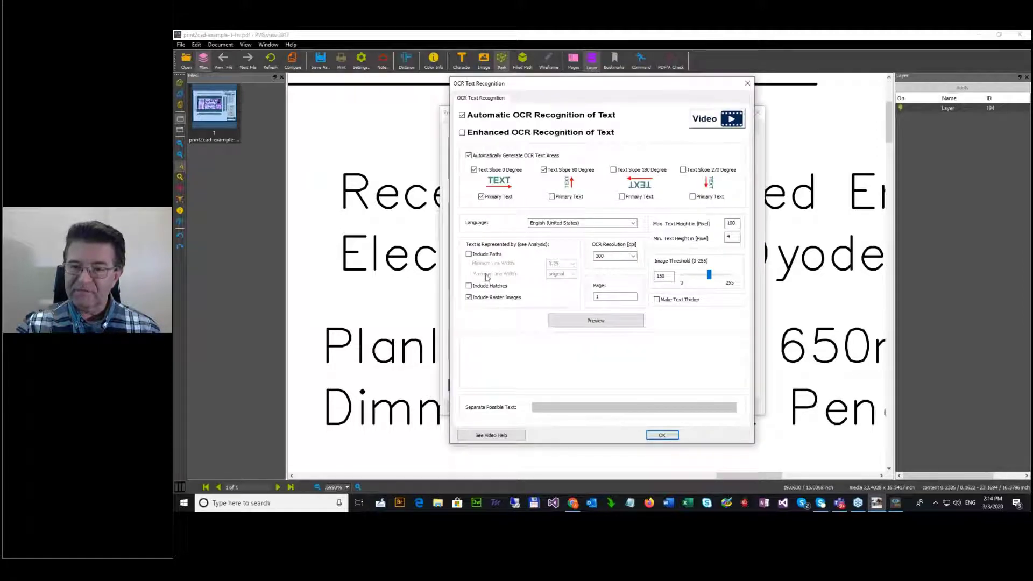
pyautogui.click(483, 256)
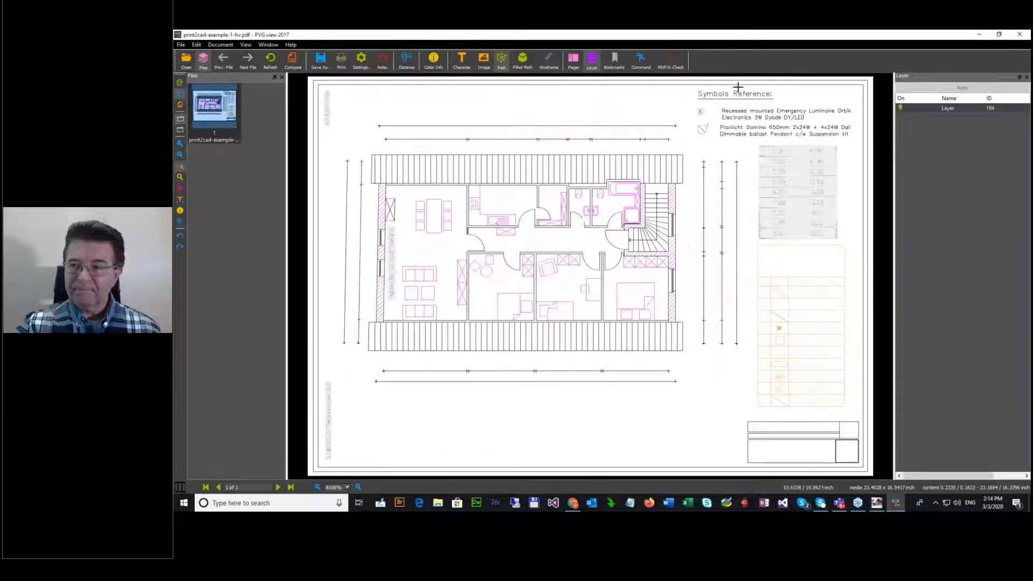
# Step: Display only the PDF's filled paths, examine the Fitting description text, include hatches in the OCR, and close the PDF viewer
pyautogui.click(523, 61)
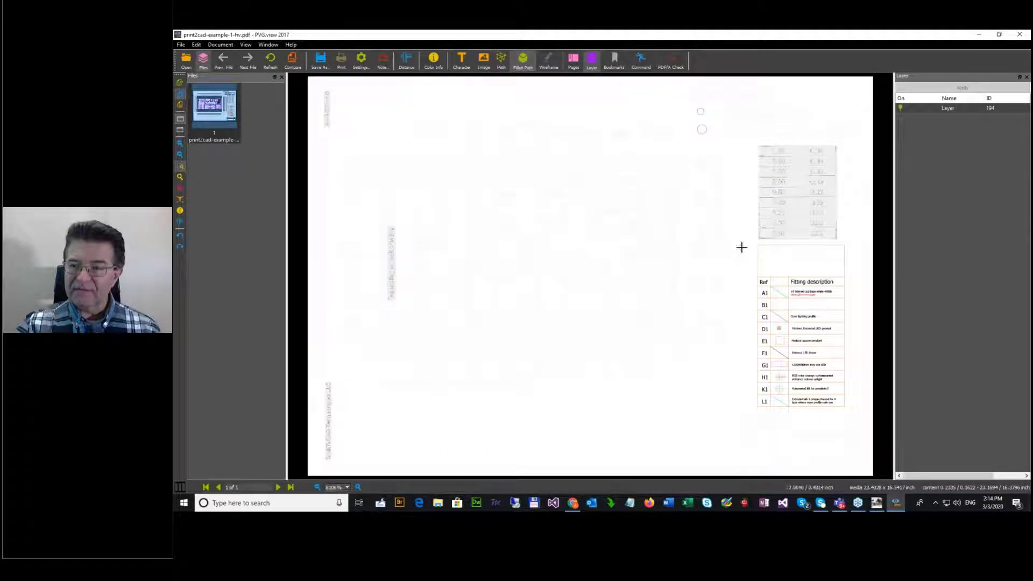
pyautogui.moveTo(794, 279); pyautogui.dragTo(828, 316)
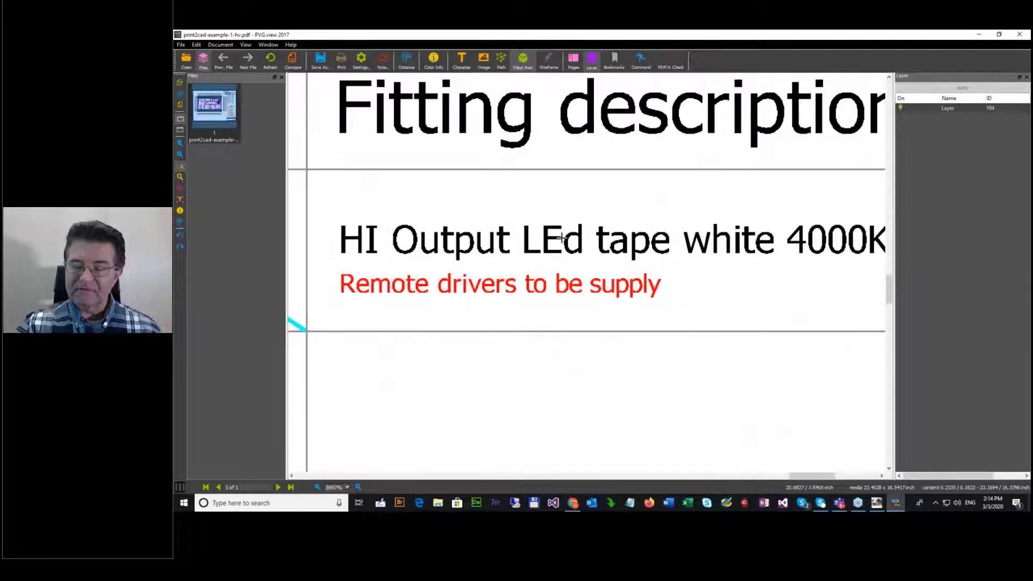
pyautogui.click(874, 504)
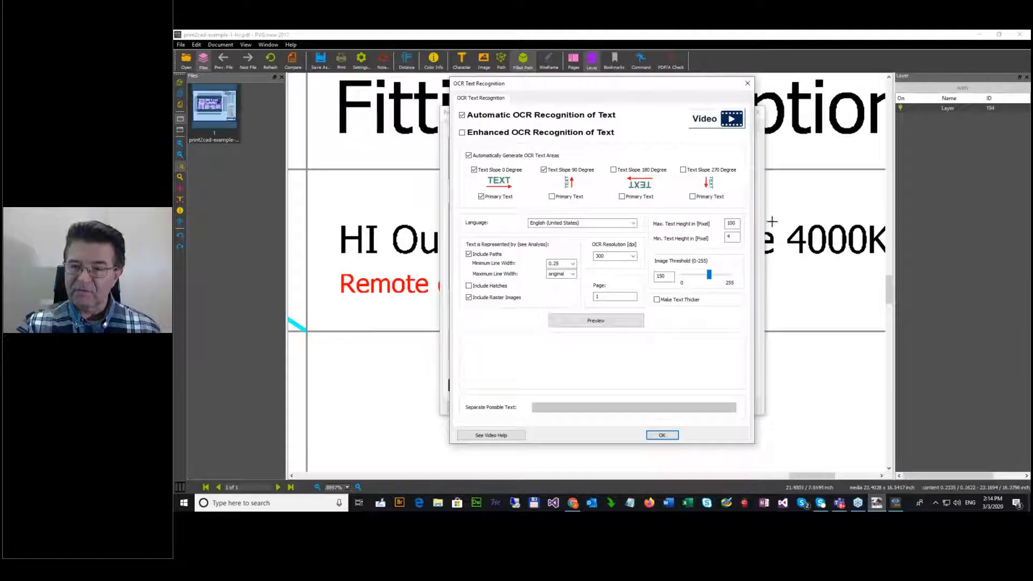
pyautogui.click(476, 286)
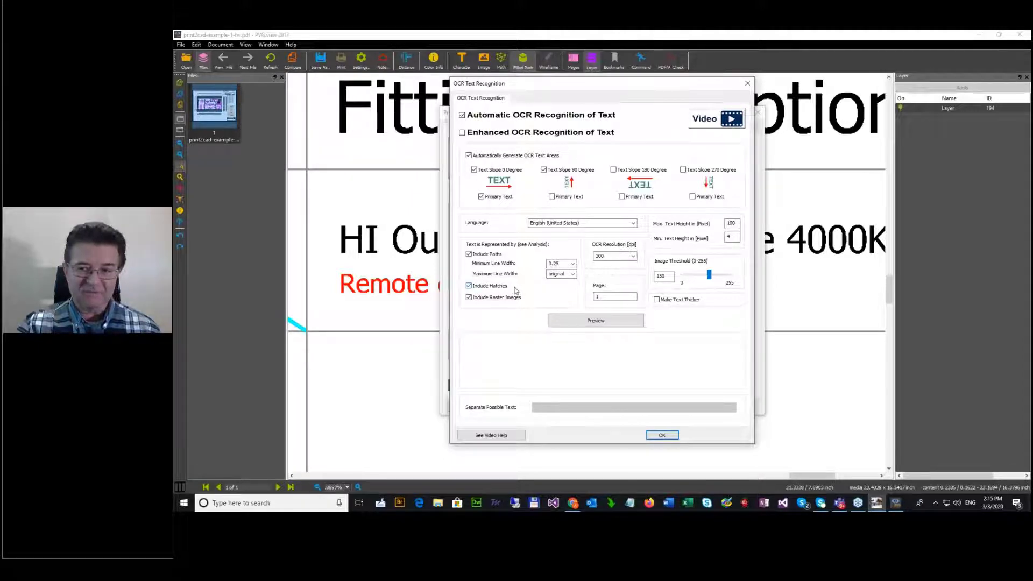
pyautogui.click(1019, 34)
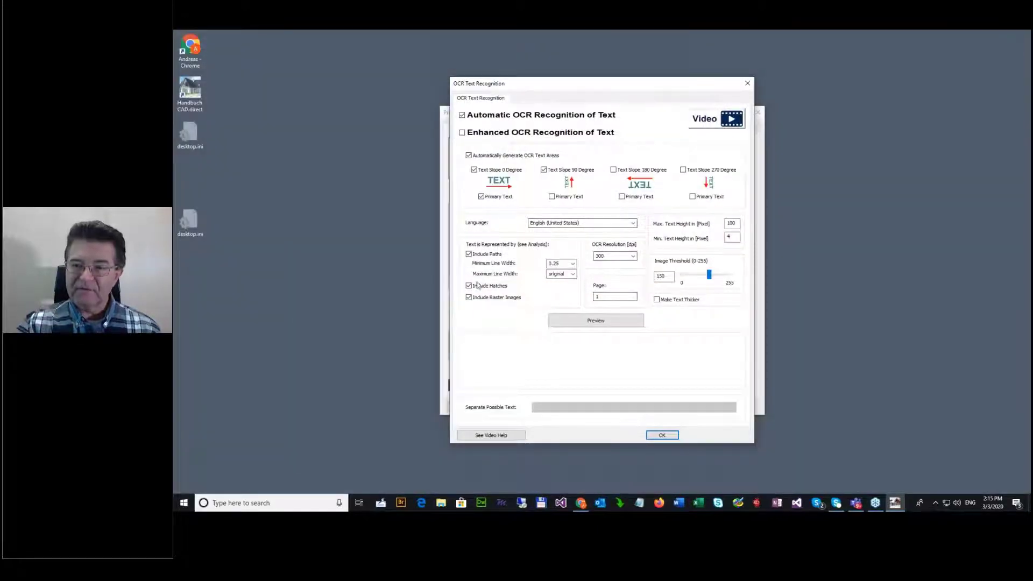
# Step: Preview the OCR text areas and examine the Symbols Reference texts, the number table and the small circles in the plan
pyautogui.click(600, 322)
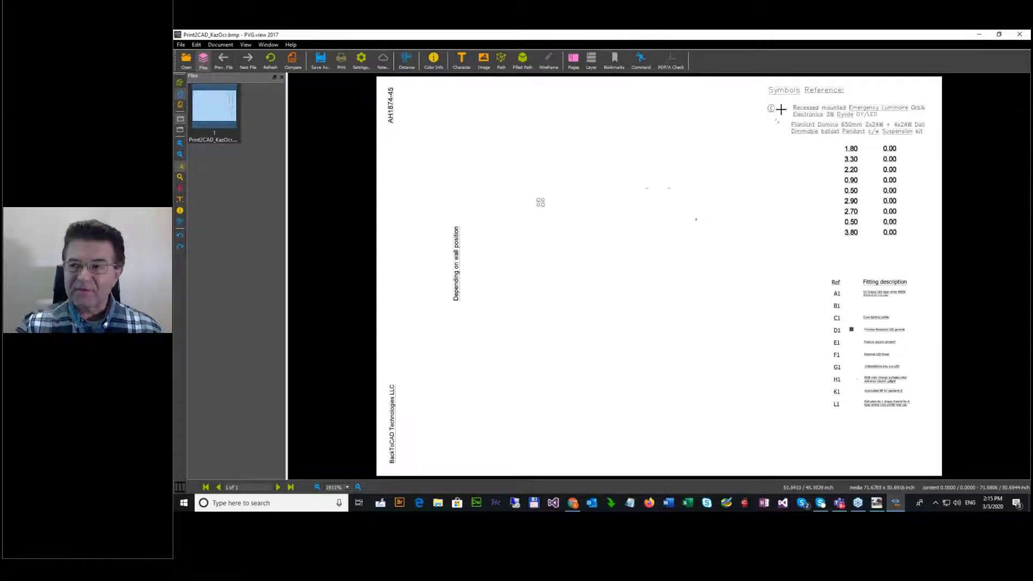
pyautogui.moveTo(757, 85); pyautogui.dragTo(915, 254)
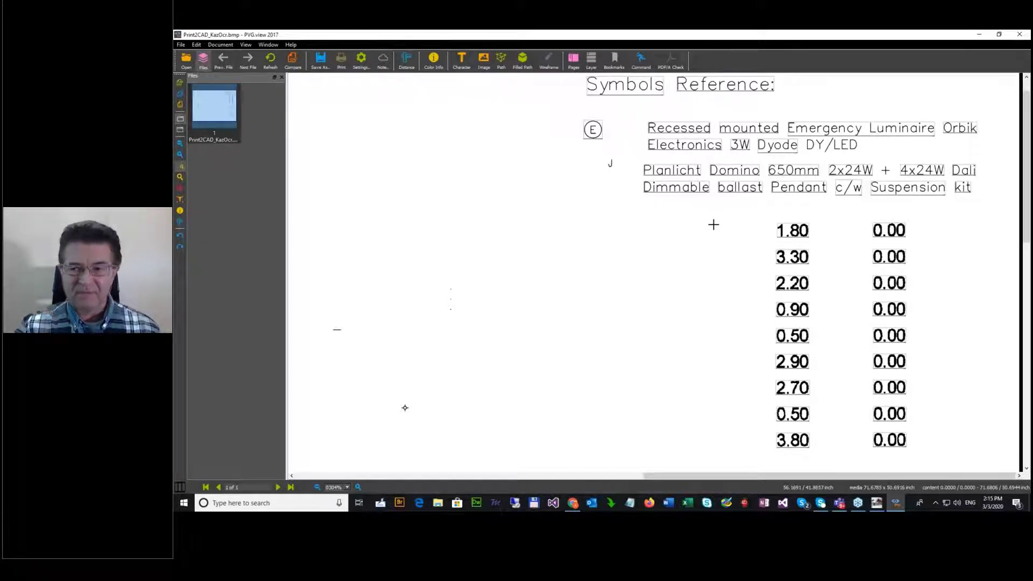
pyautogui.click(177, 96)
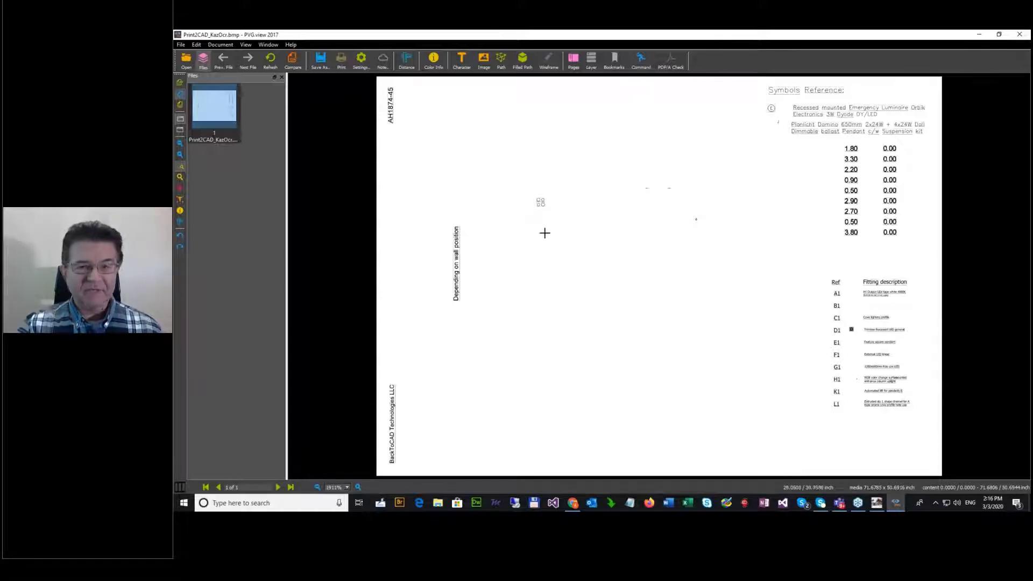
pyautogui.moveTo(512, 178); pyautogui.dragTo(572, 243)
pyautogui.moveTo(582, 161); pyautogui.dragTo(772, 325)
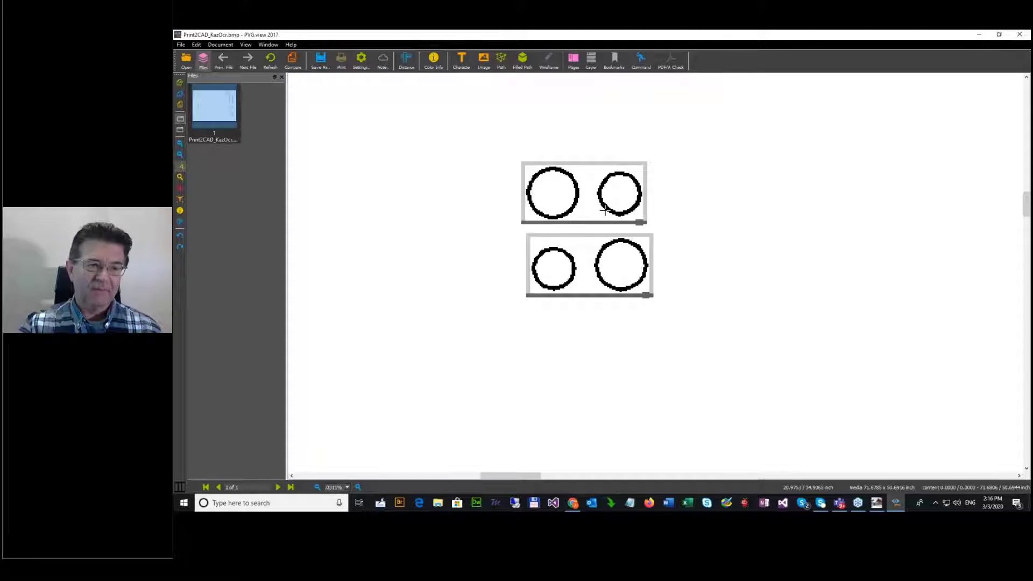
pyautogui.click(182, 96)
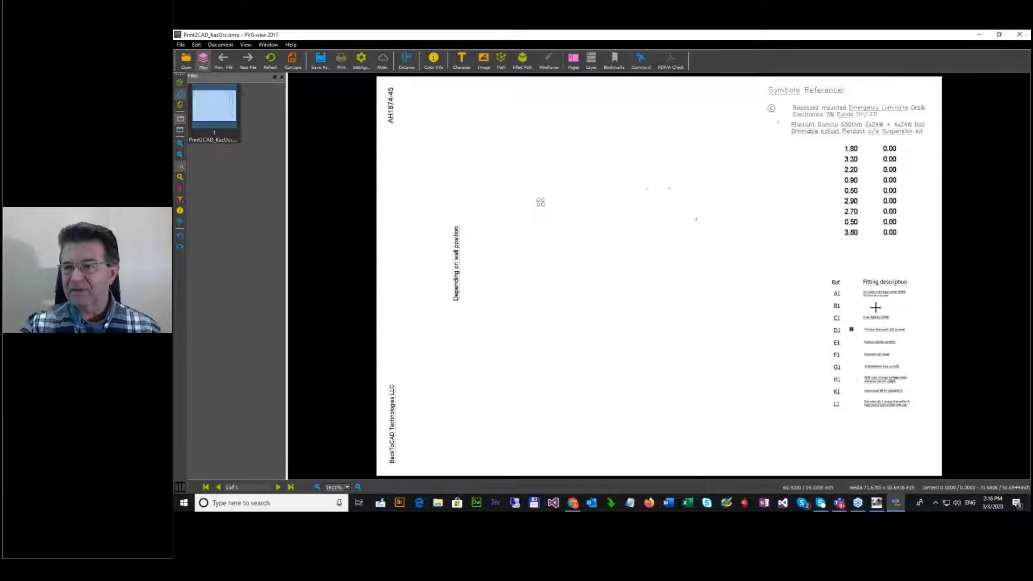
# Step: Examine the OCR areas around the Fitting description entries and the vertical "Depending on wall position" text up close
pyautogui.moveTo(849, 274); pyautogui.dragTo(912, 307)
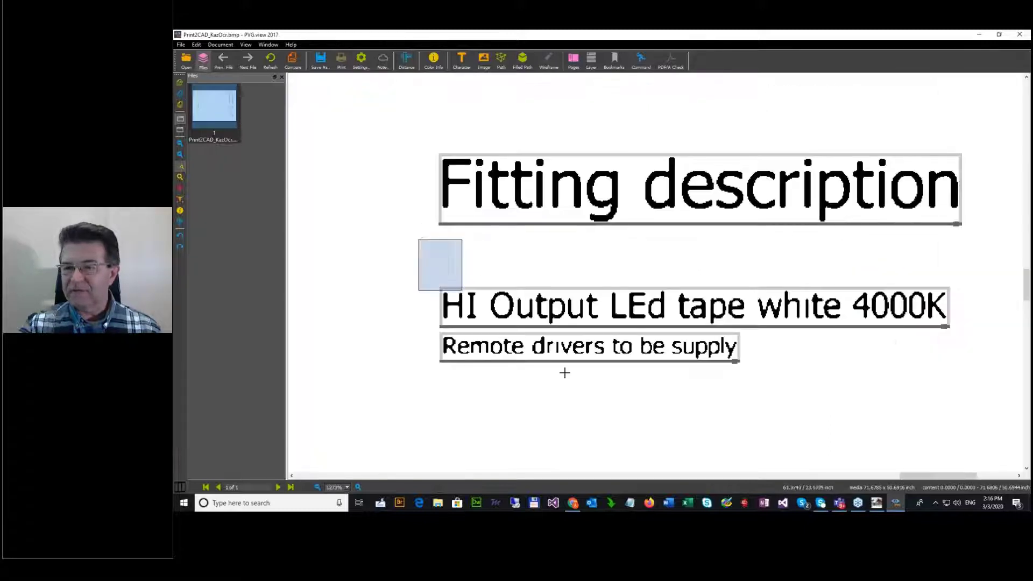
pyautogui.moveTo(564, 372); pyautogui.dragTo(752, 434)
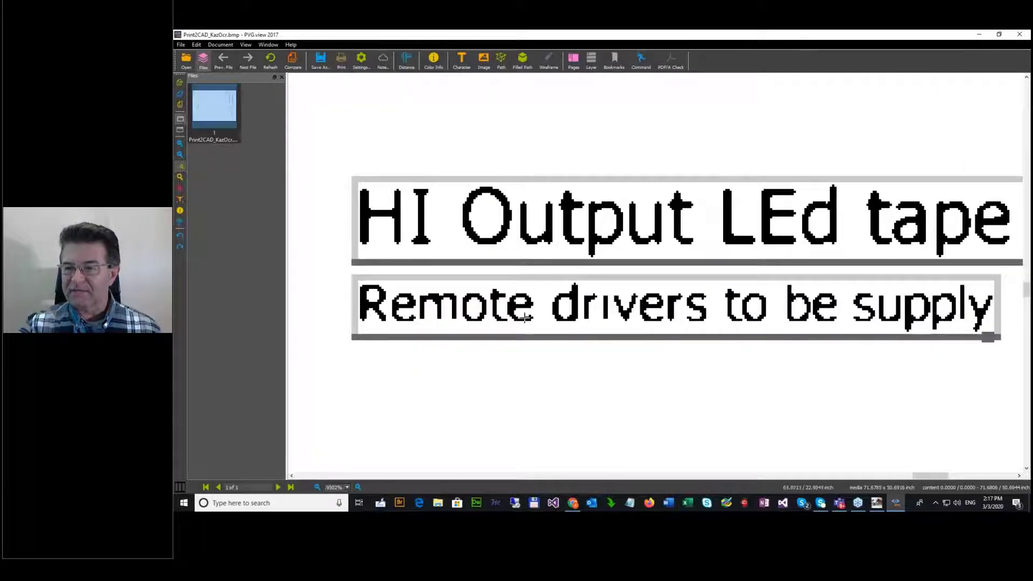
pyautogui.click(180, 94)
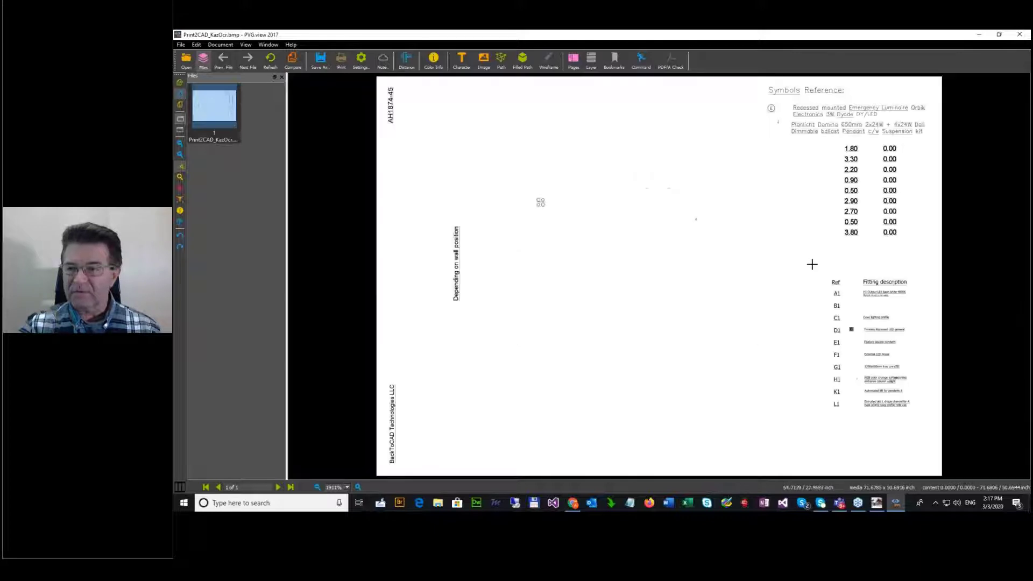
pyautogui.moveTo(857, 263); pyautogui.dragTo(907, 315)
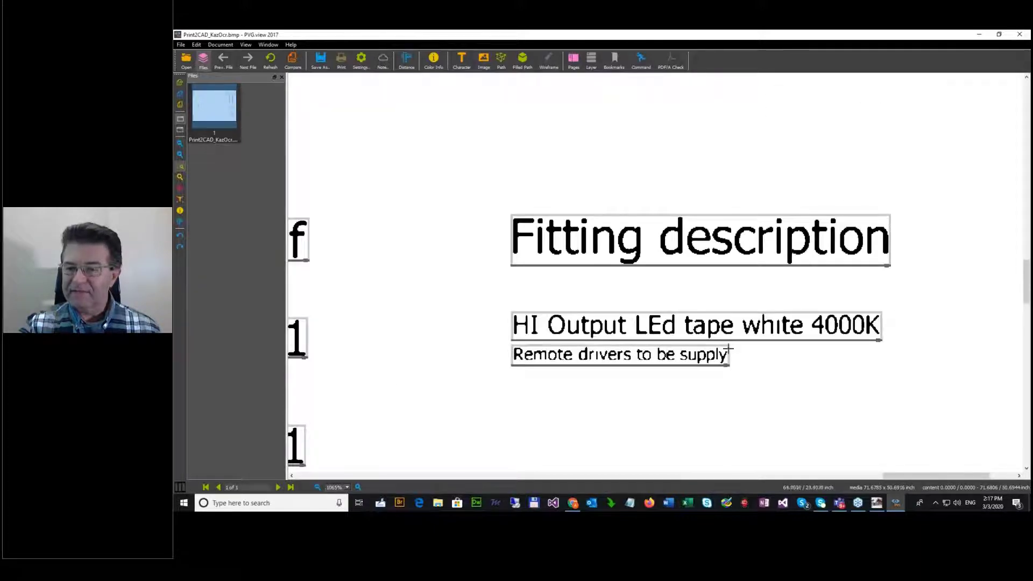
pyautogui.click(179, 94)
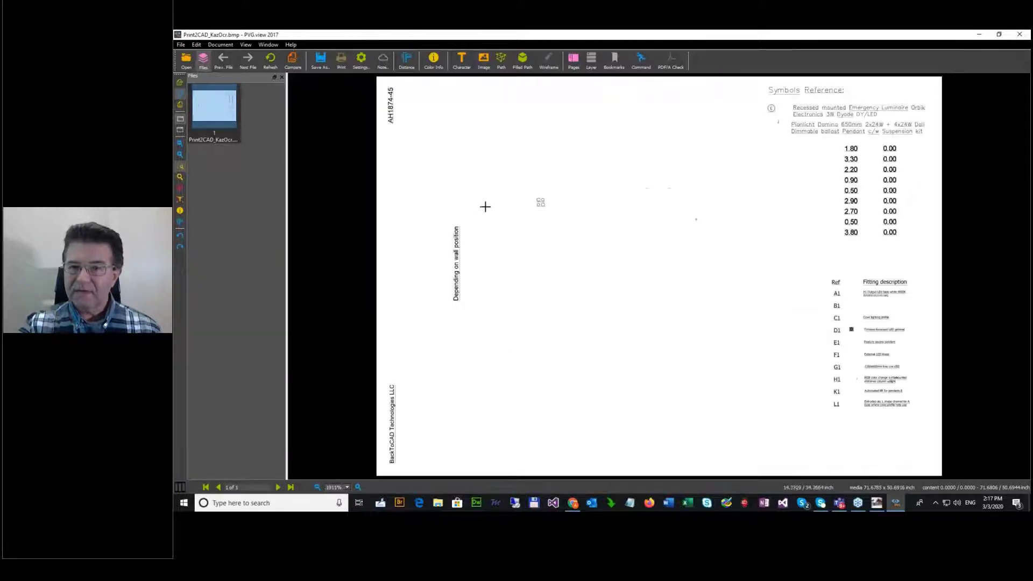
pyautogui.moveTo(419, 214); pyautogui.dragTo(461, 302)
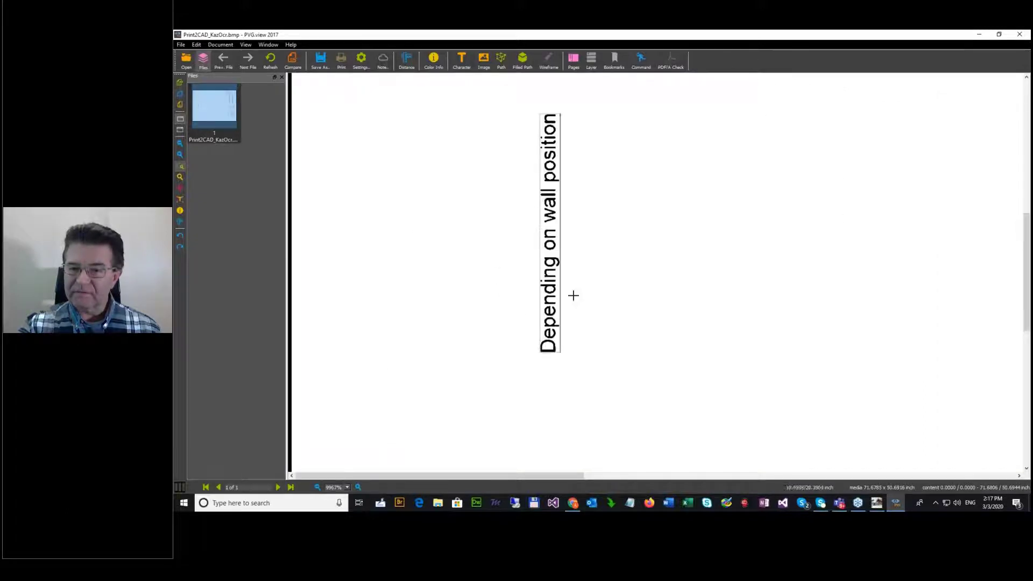
pyautogui.moveTo(532, 95); pyautogui.dragTo(580, 168)
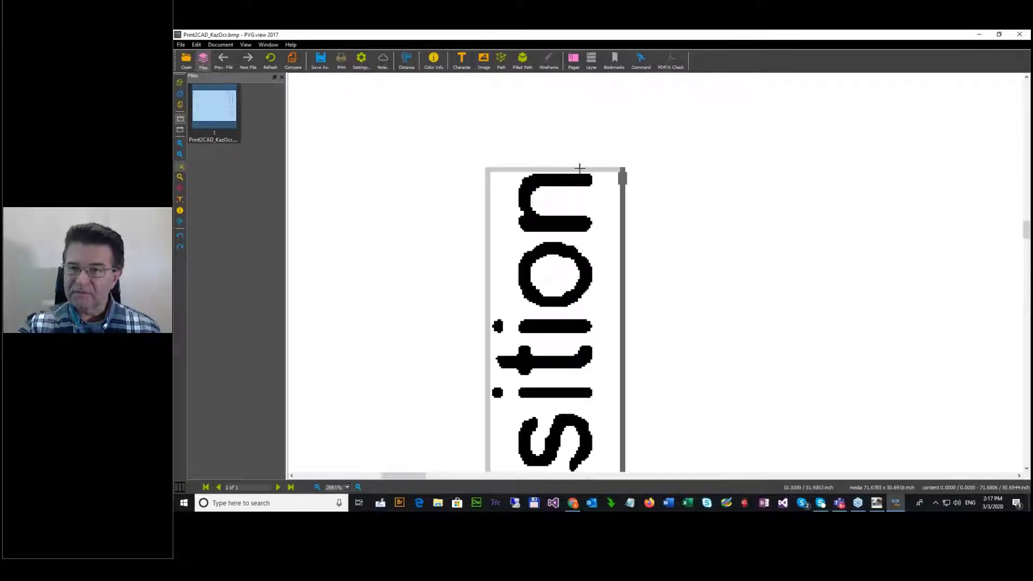
# Step: Close the OCR area preview, accept the OCR settings and start the PDF to DWG conversion
pyautogui.click(180, 94)
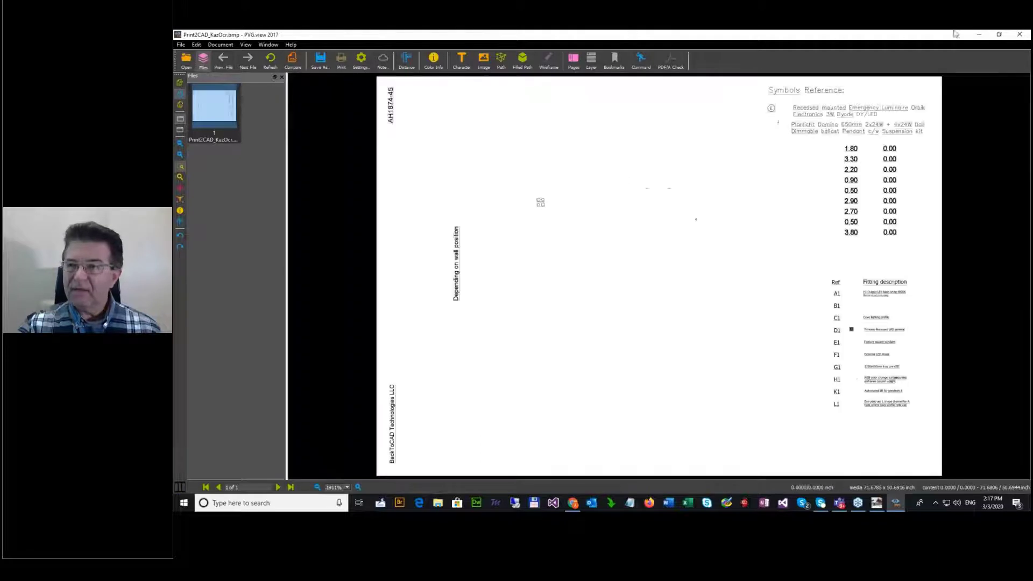
pyautogui.click(1020, 35)
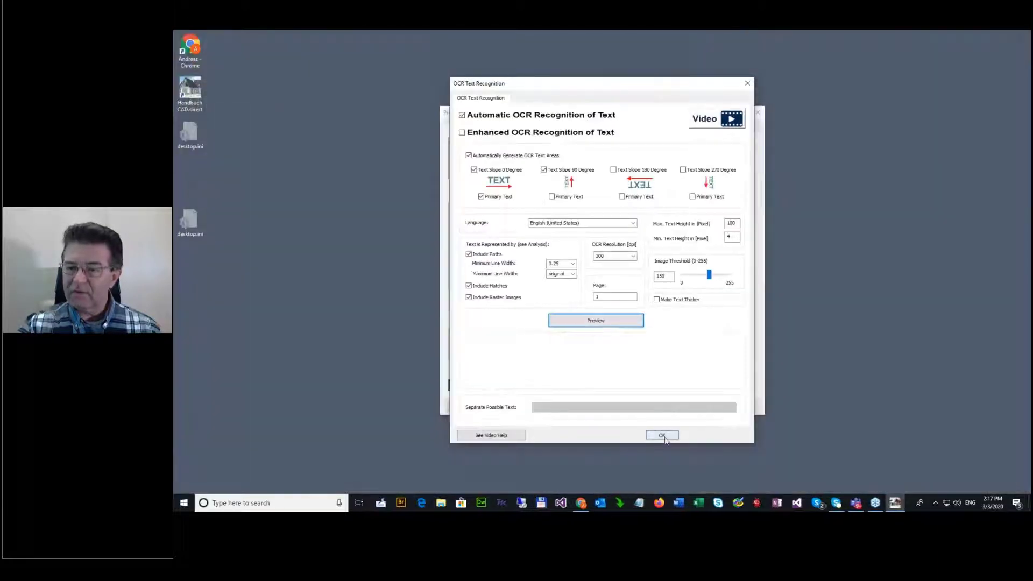
pyautogui.click(661, 434)
pyautogui.click(578, 323)
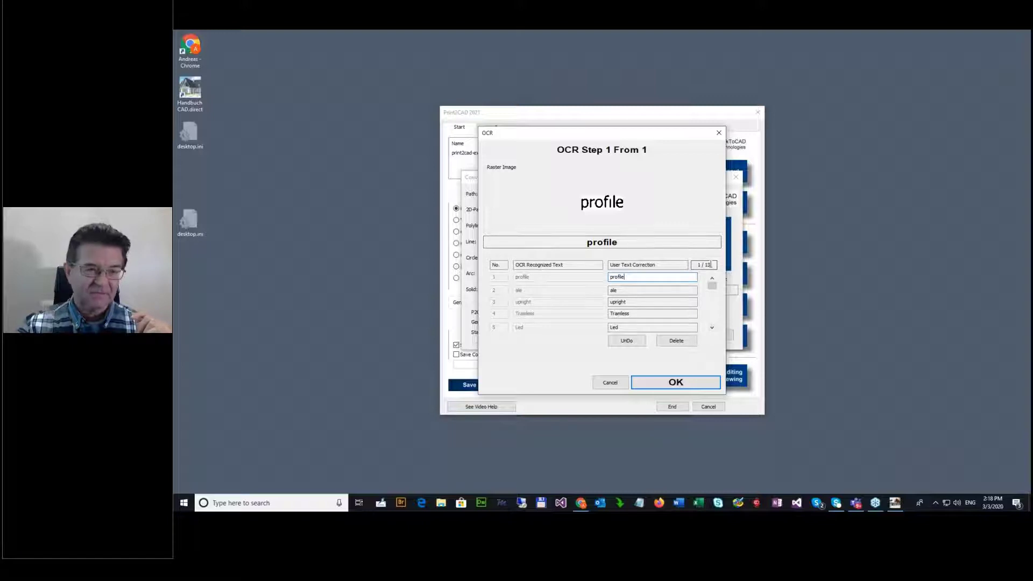
# Step: Correct the second recognized OCR text to "alu" and the third one to "uplight"
pyautogui.click(711, 328)
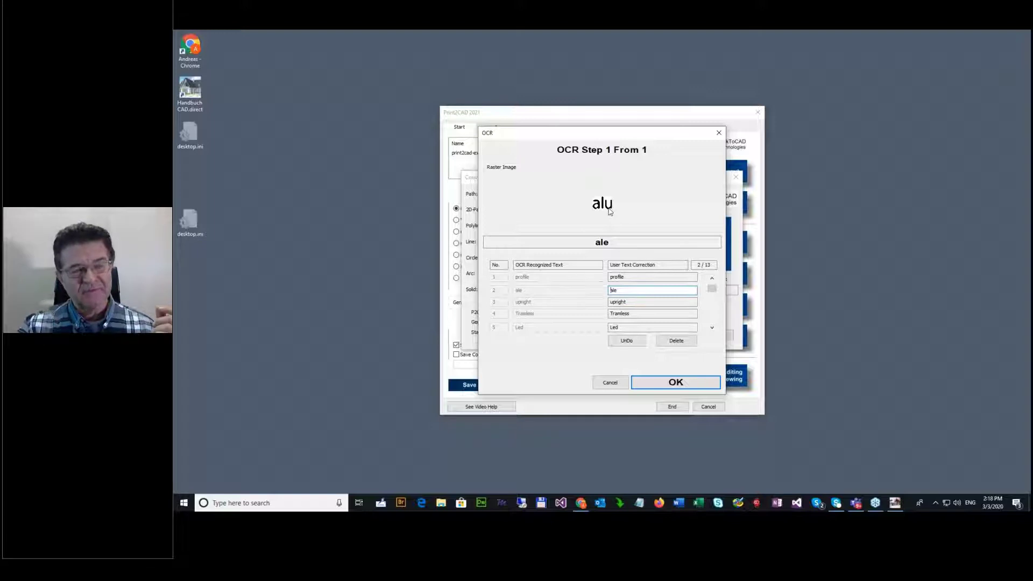
pyautogui.click(635, 291)
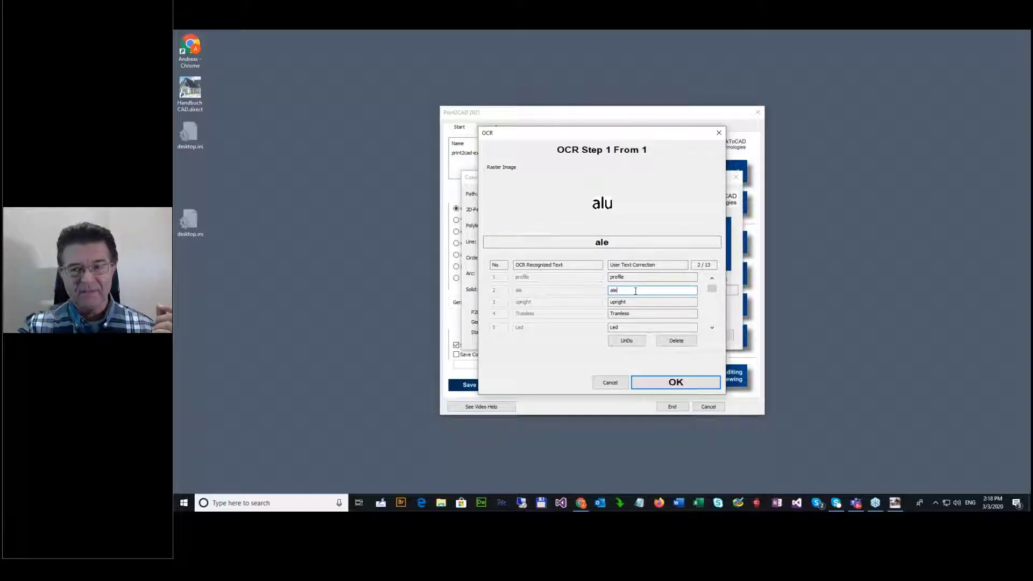
pyautogui.press('BackSpace')
pyautogui.write('u')
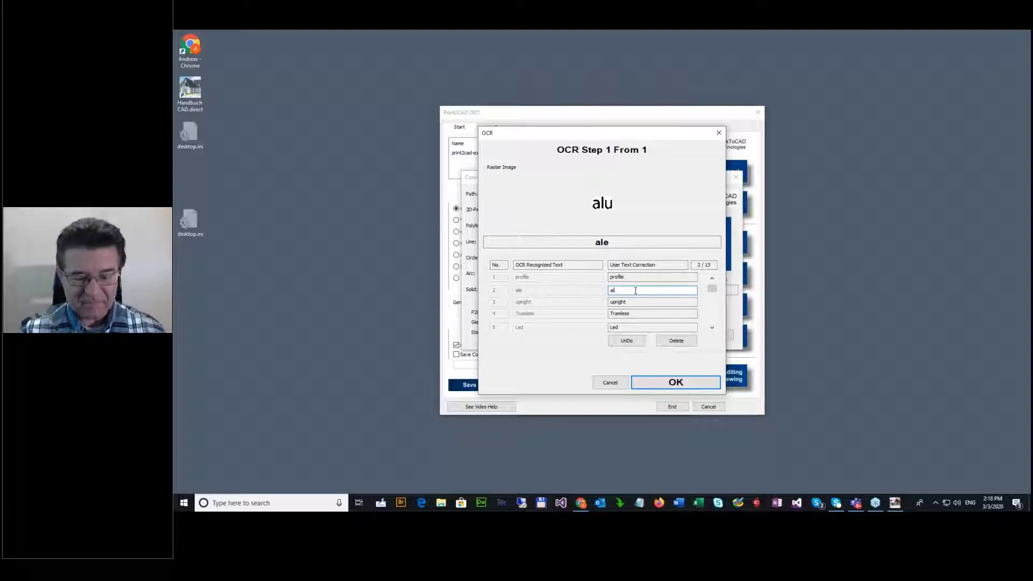
pyautogui.press('Return')
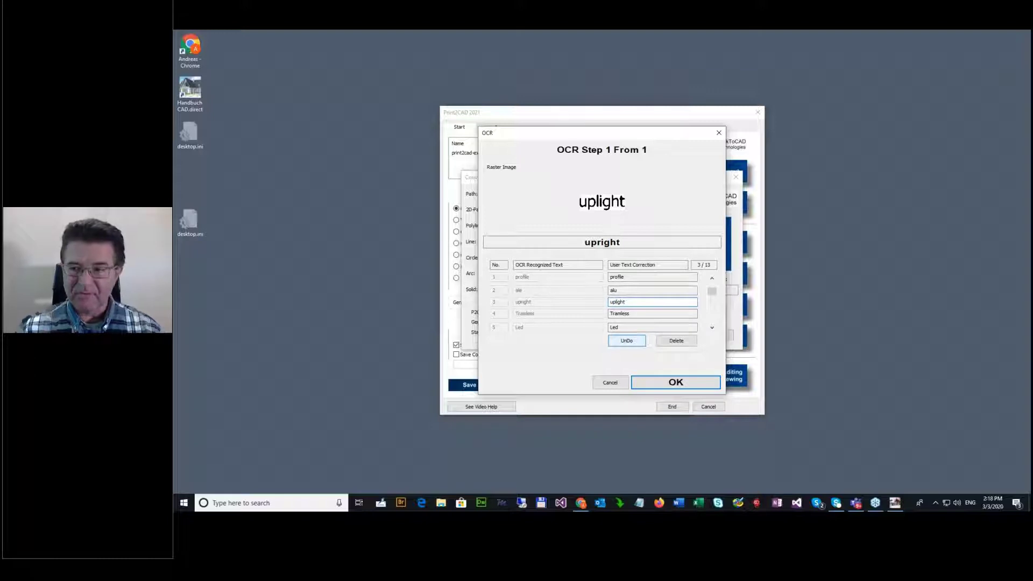
# Step: Go on to the sixth OCR text "too", whose raster image shows two circles, and delete it
pyautogui.click(712, 327)
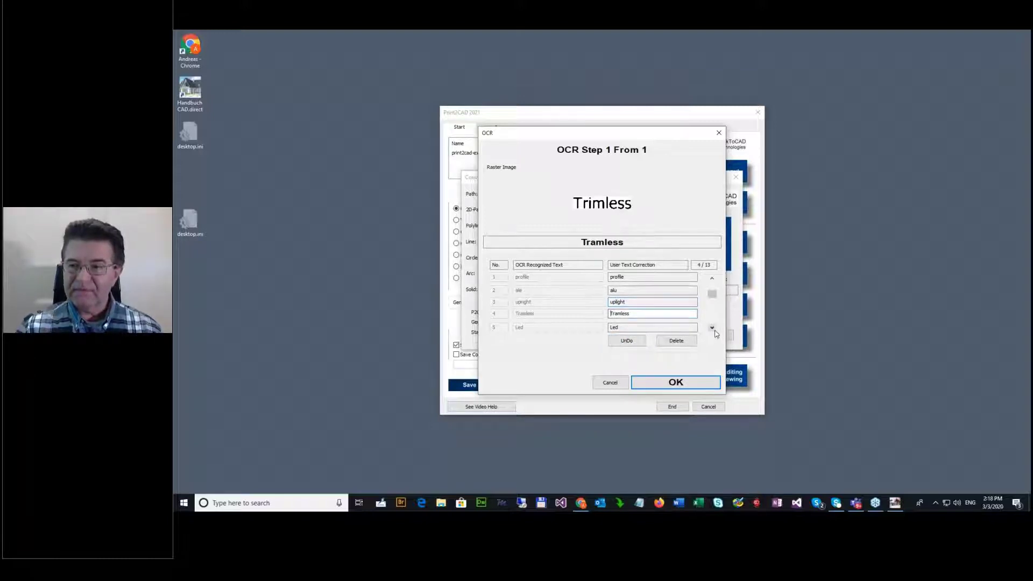
pyautogui.click(715, 332)
pyautogui.click(715, 331)
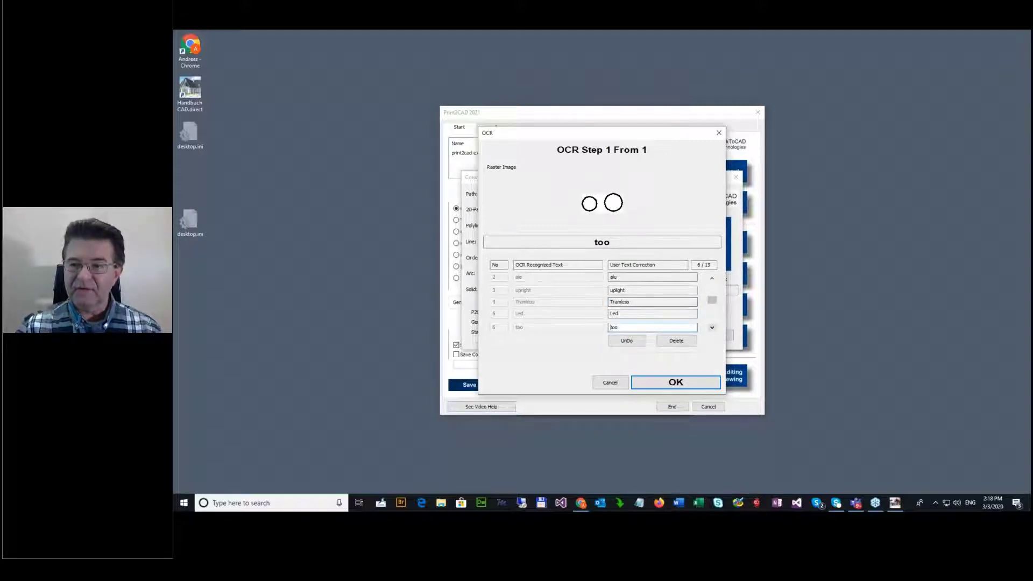
pyautogui.rightClick(627, 329)
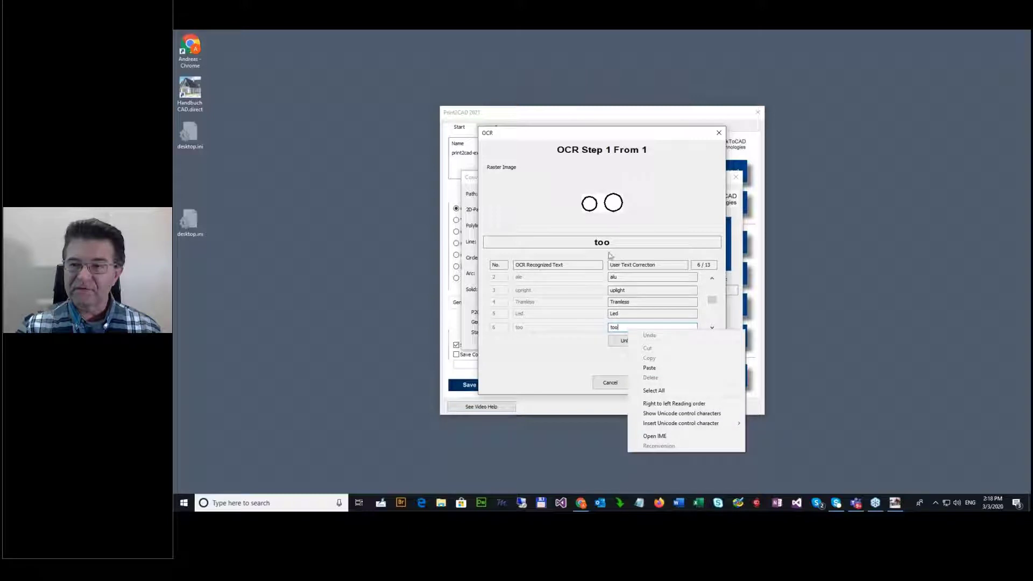
pyautogui.click(600, 212)
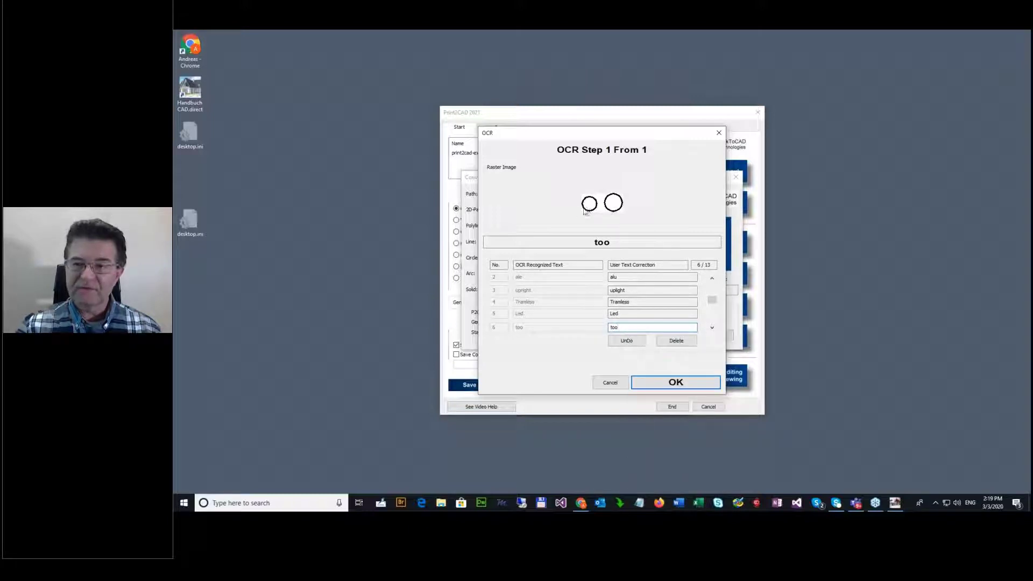
pyautogui.click(677, 342)
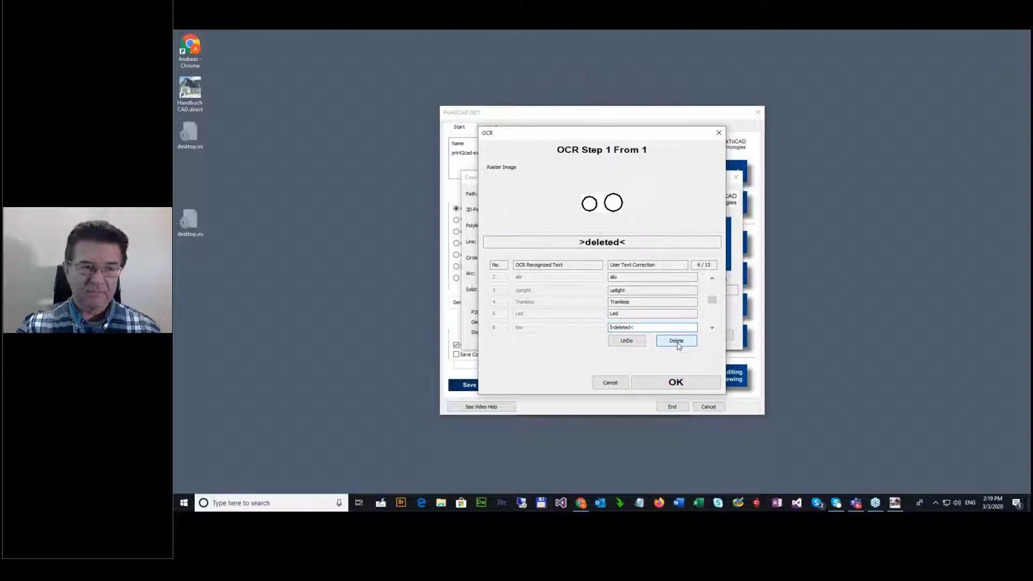
# Step: Go through the remaining recognized OCR texts and accept the list to complete the conversion
pyautogui.click(711, 327)
pyautogui.click(711, 327)
pyautogui.click(711, 327)
pyautogui.click(712, 329)
pyautogui.click(712, 330)
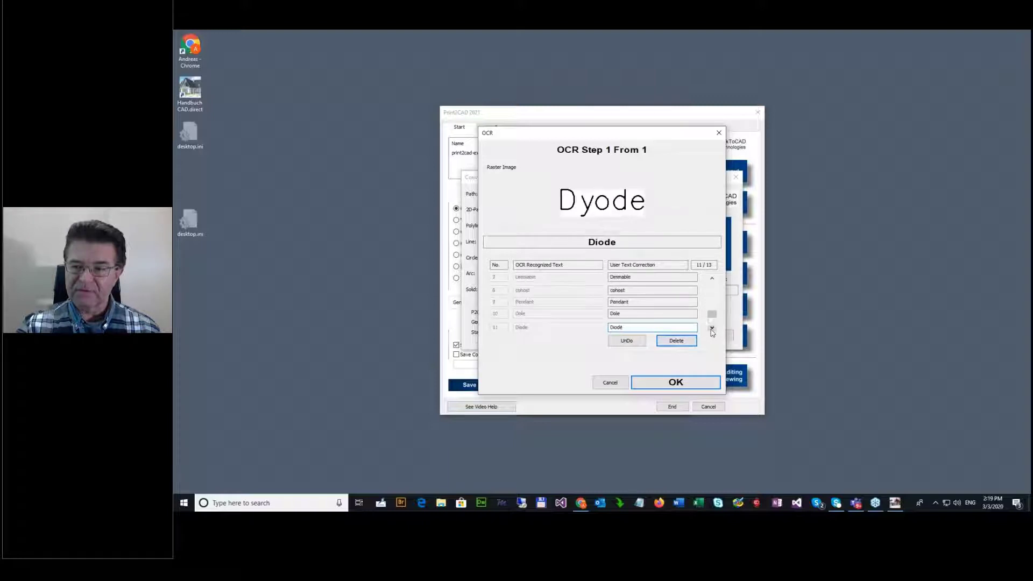
pyautogui.click(712, 329)
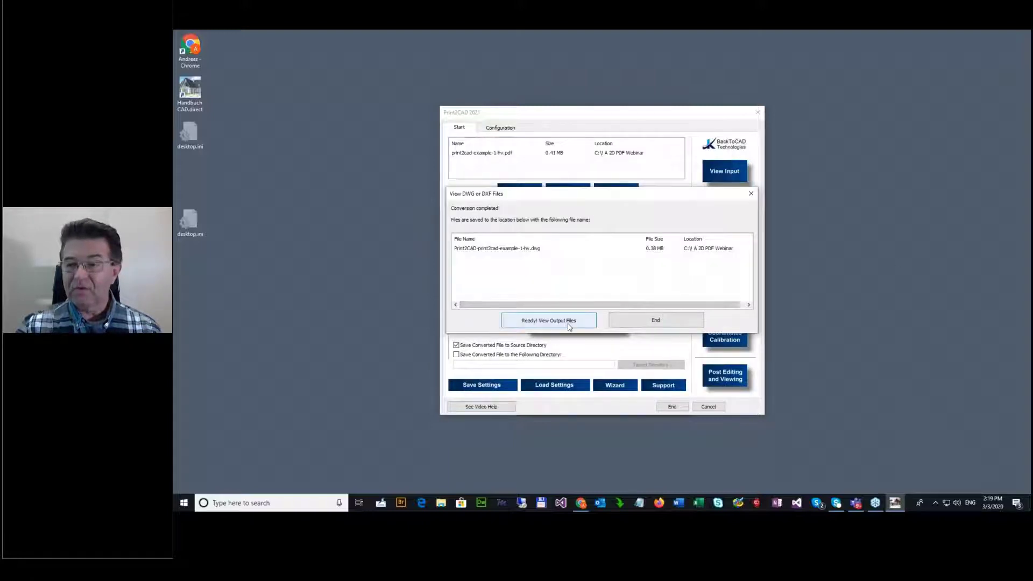
# Step: Open the converted DWG in DeepView and examine the recognized Symbols Reference texts up close
pyautogui.click(568, 321)
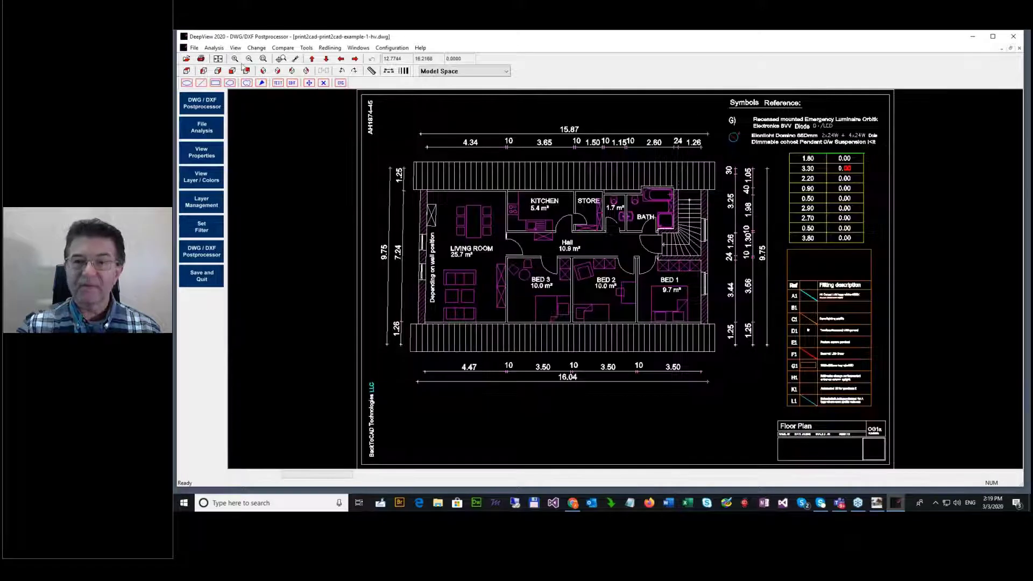
pyautogui.click(264, 60)
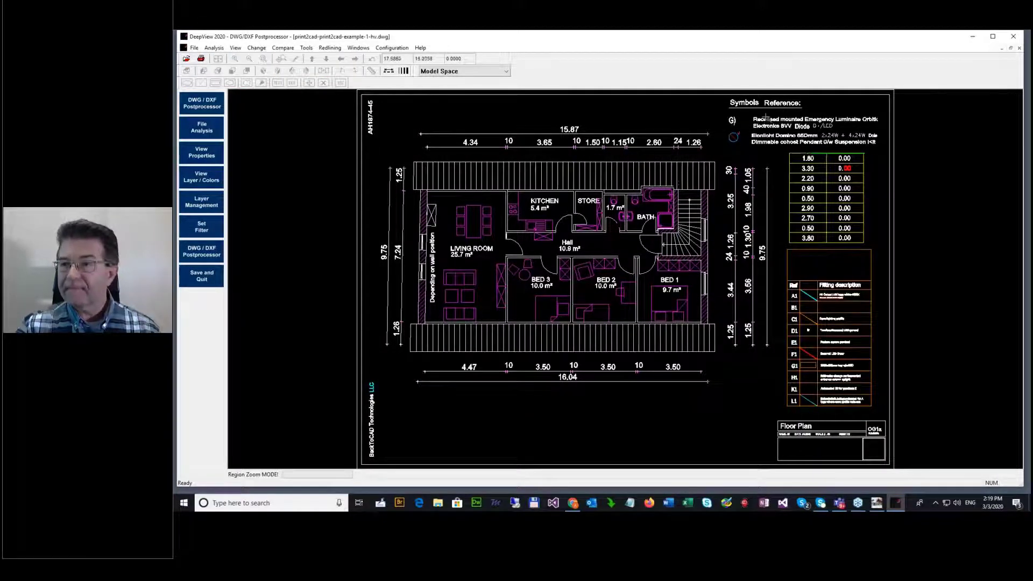
pyautogui.click(751, 113)
pyautogui.click(788, 145)
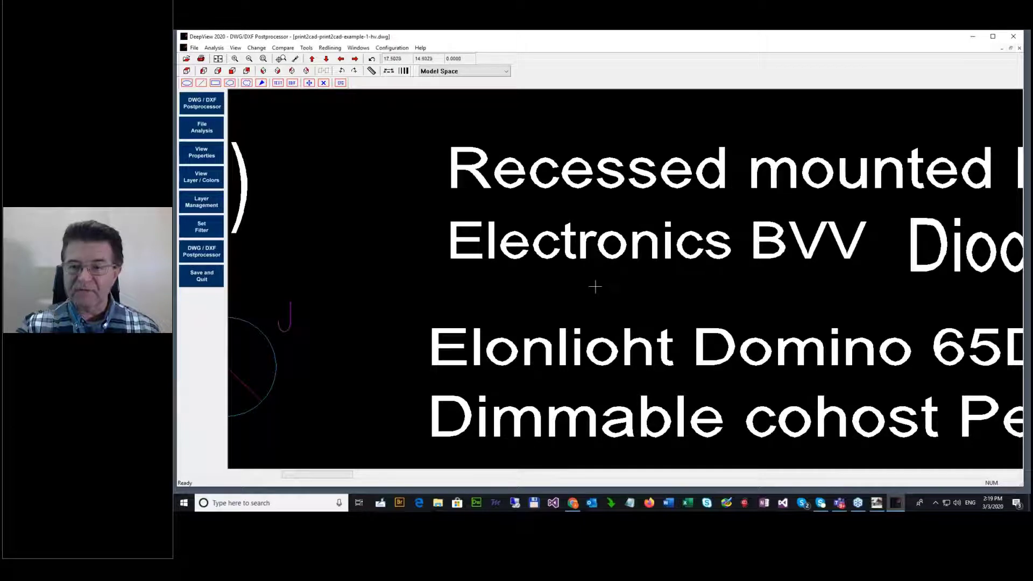
pyautogui.click(219, 59)
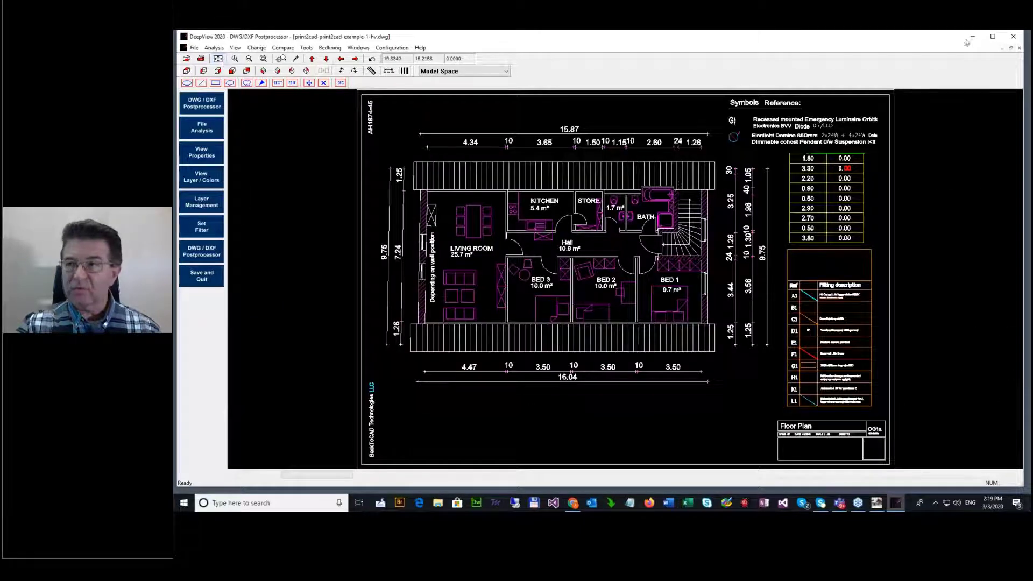
# Step: Close DeepView and end the current Print2CAD converter session
pyautogui.click(1013, 37)
pyautogui.click(1019, 42)
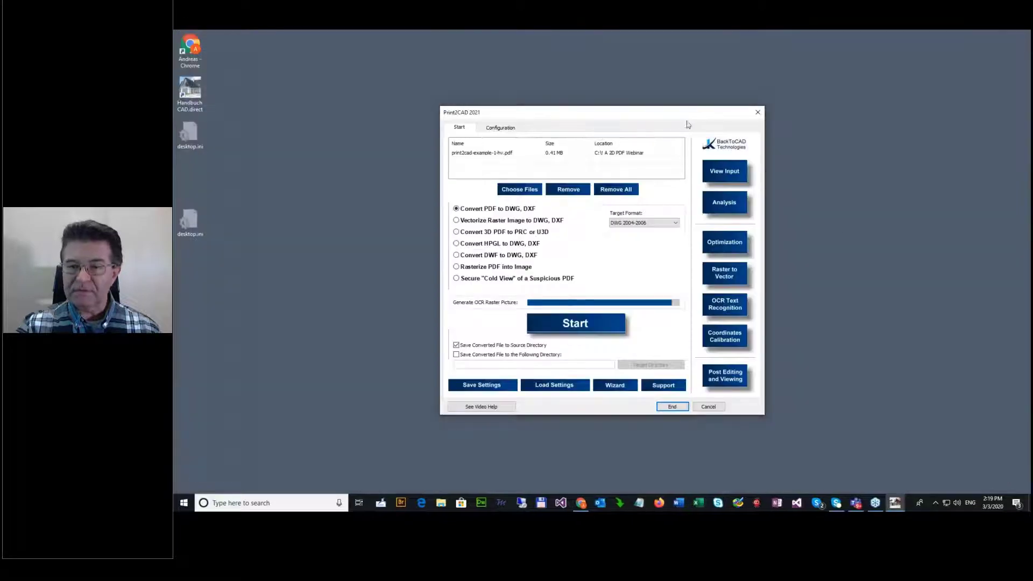
pyautogui.moveTo(665, 113); pyautogui.dragTo(434, 159)
pyautogui.click(680, 404)
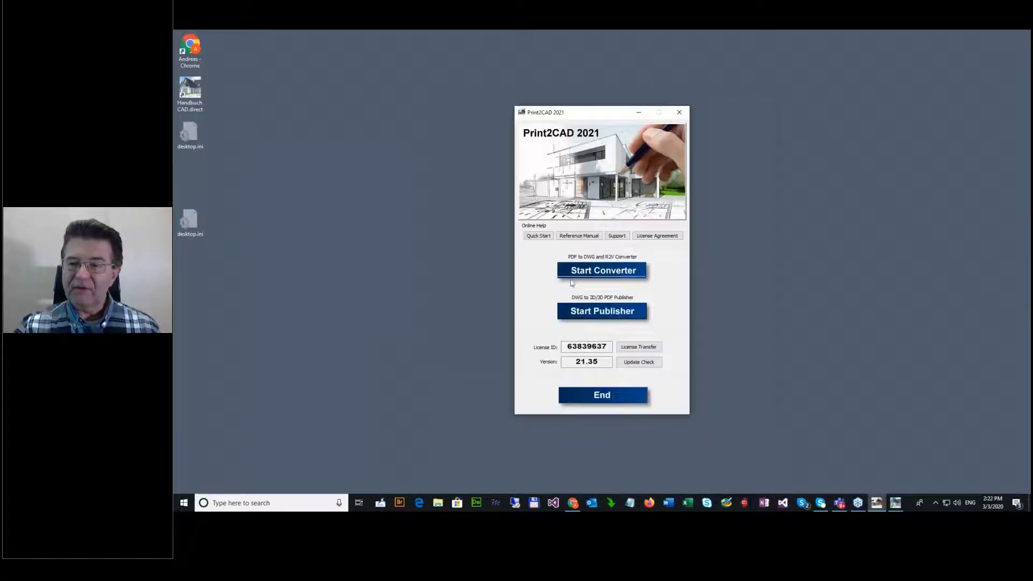
# Step: Start the Print2CAD converter again and load print2cad-example-5-hv.pdf as the input file
pyautogui.click(585, 273)
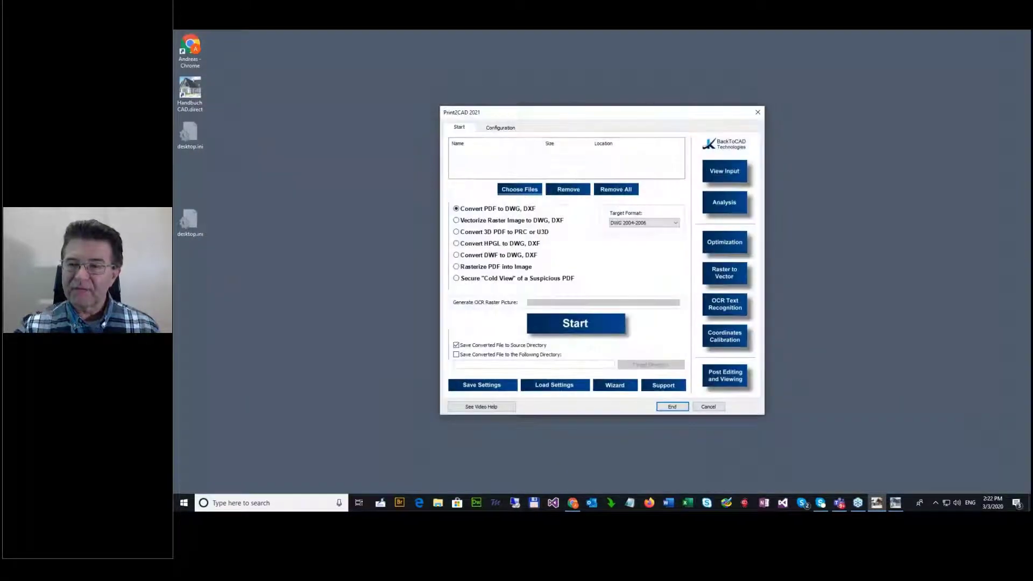
pyautogui.click(519, 189)
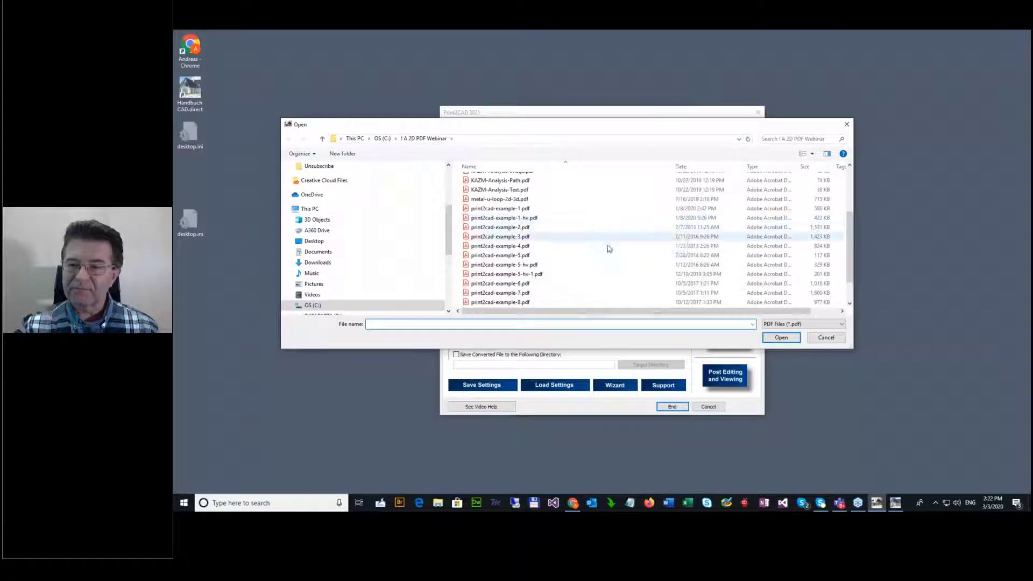
pyautogui.click(529, 268)
pyautogui.doubleClick(529, 264)
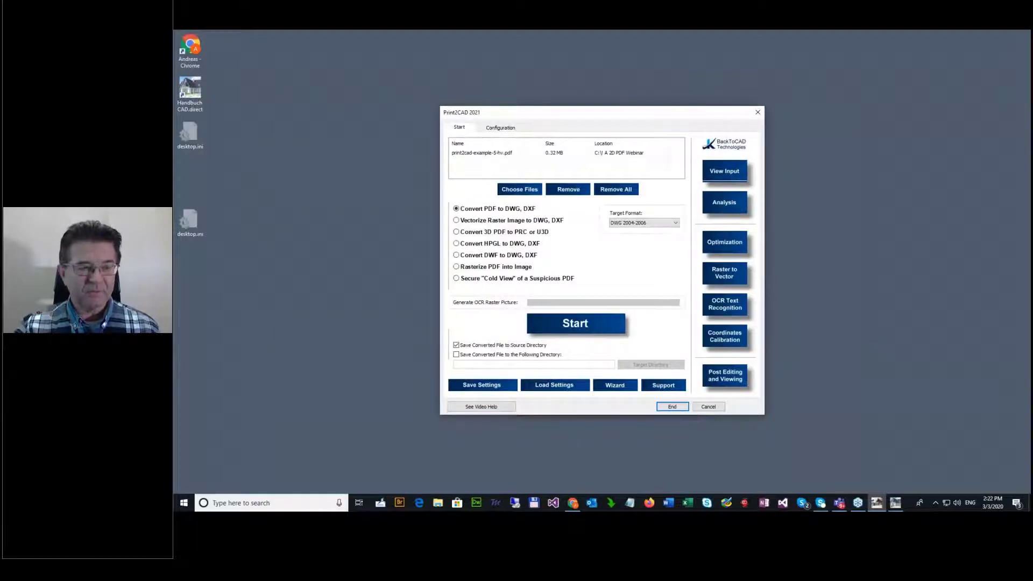
# Step: View the input PDF and isolate its characters, images and filled paths in turn, ending with images only
pyautogui.click(724, 171)
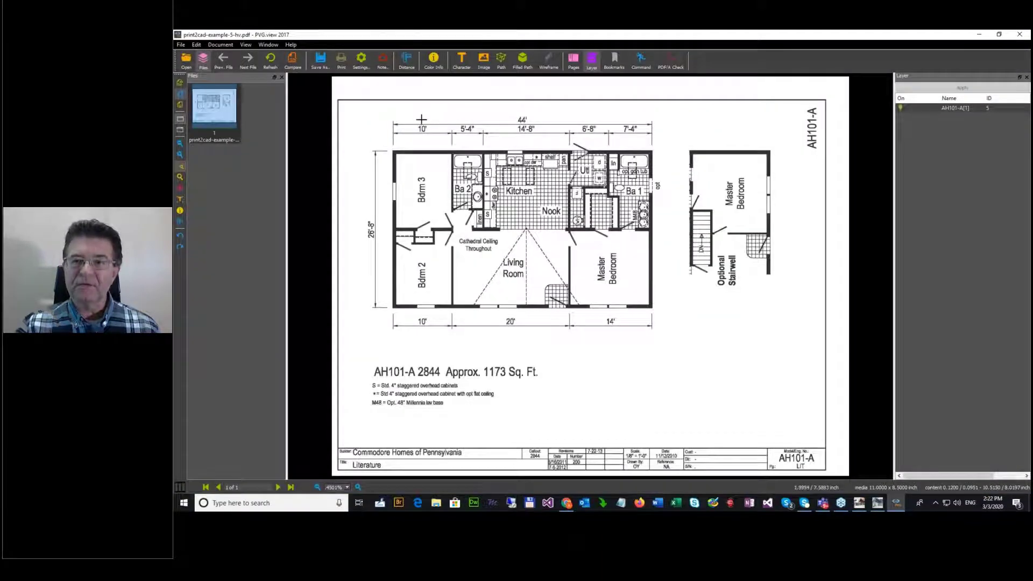
pyautogui.click(458, 70)
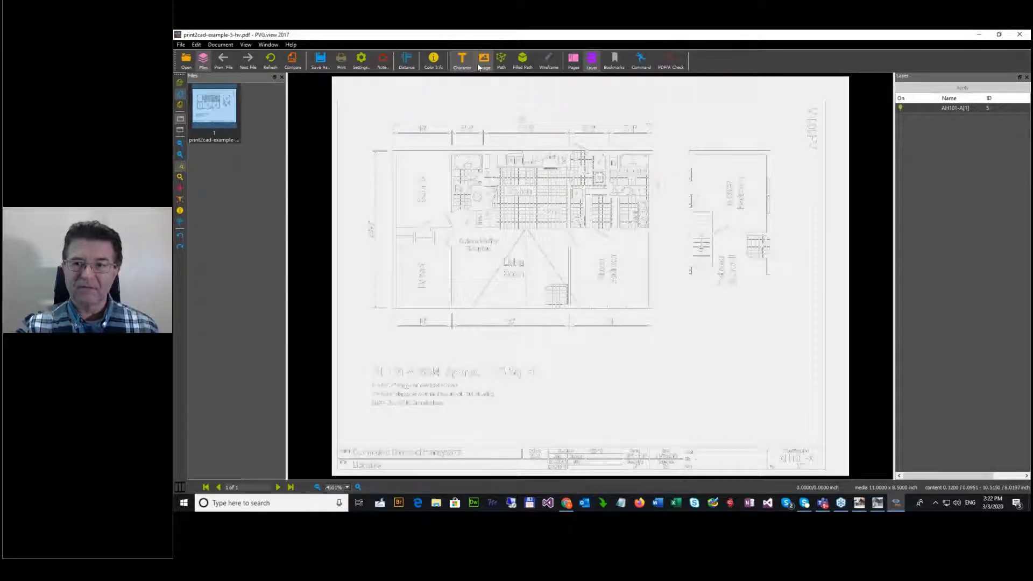
pyautogui.click(477, 63)
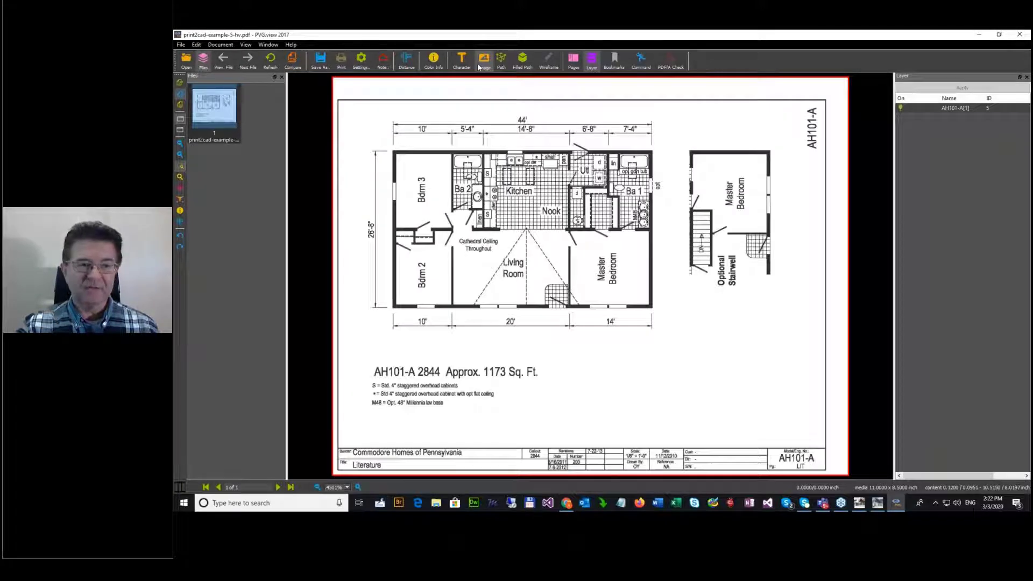
pyautogui.click(520, 62)
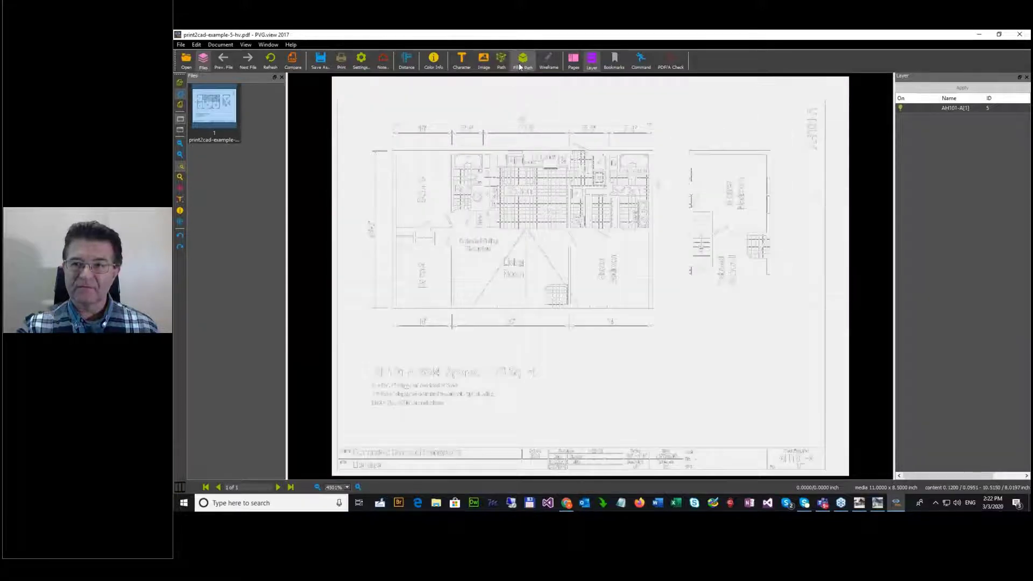
pyautogui.click(487, 63)
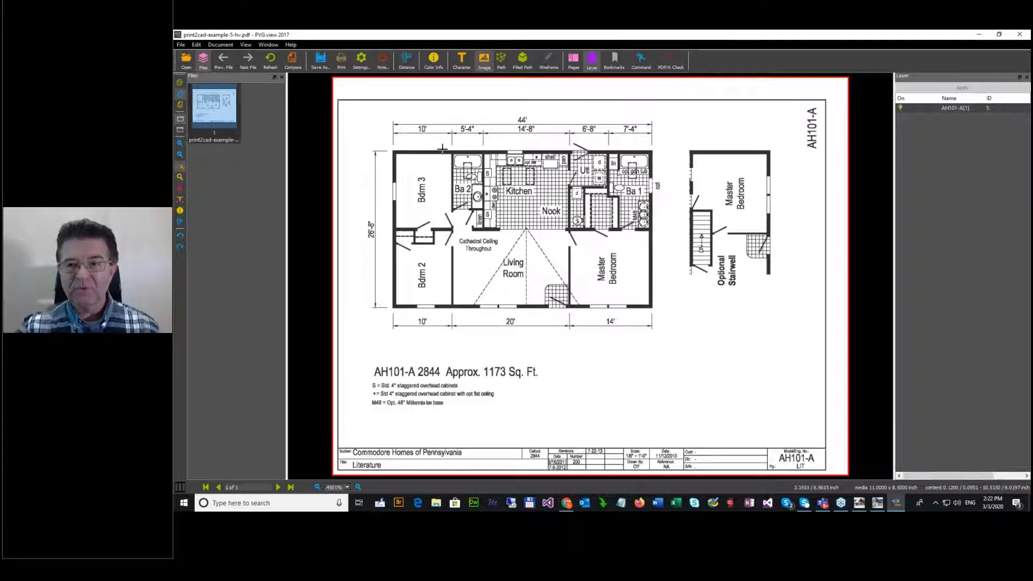
# Step: Examine the Ba 2 bathtub and the lower 10' dimension below Bdrm 2 up close, and close the PDF viewer
pyautogui.moveTo(447, 143); pyautogui.dragTo(478, 176)
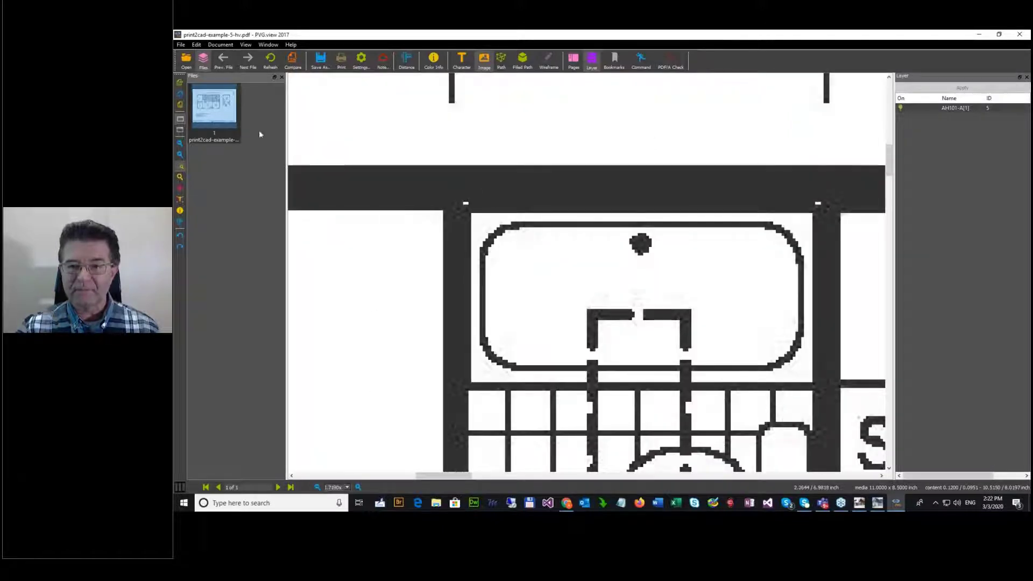
pyautogui.click(180, 94)
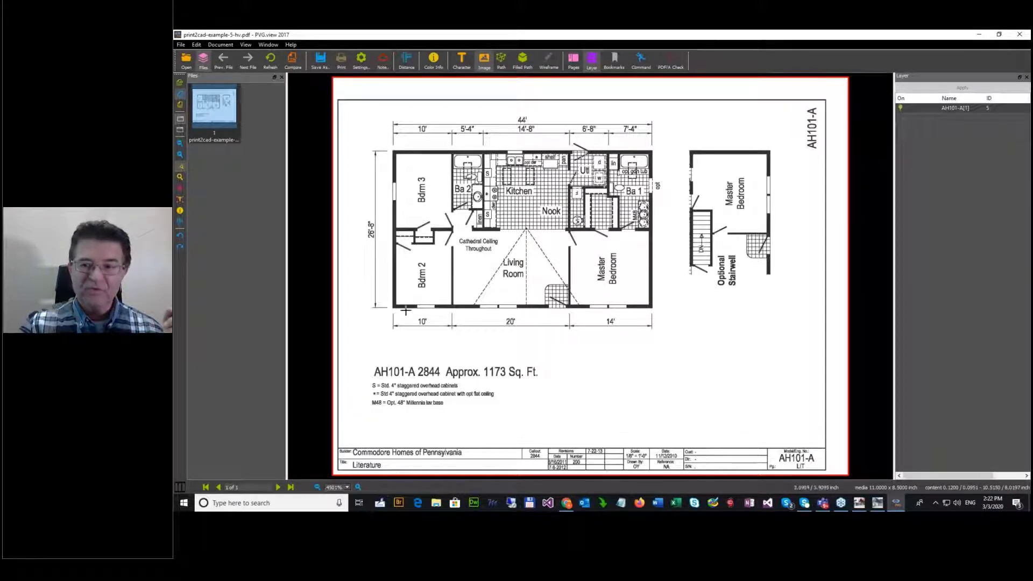
pyautogui.moveTo(379, 290); pyautogui.dragTo(460, 347)
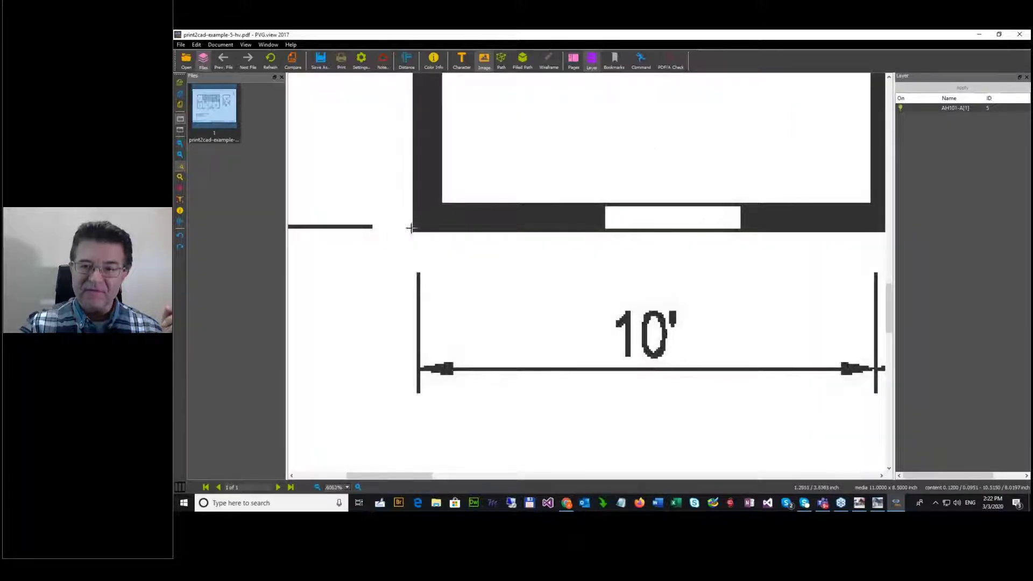
pyautogui.click(180, 94)
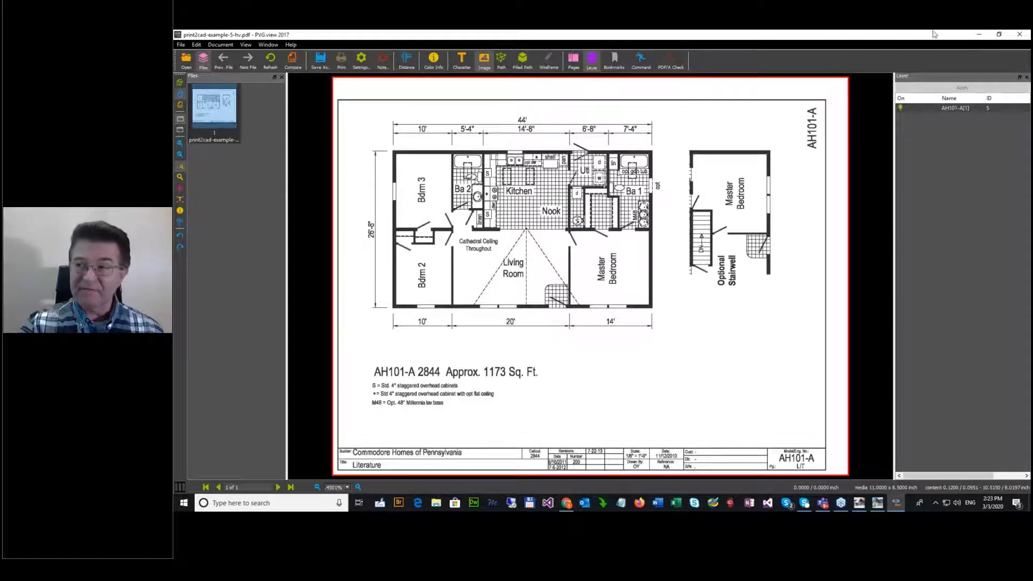
pyautogui.click(1019, 34)
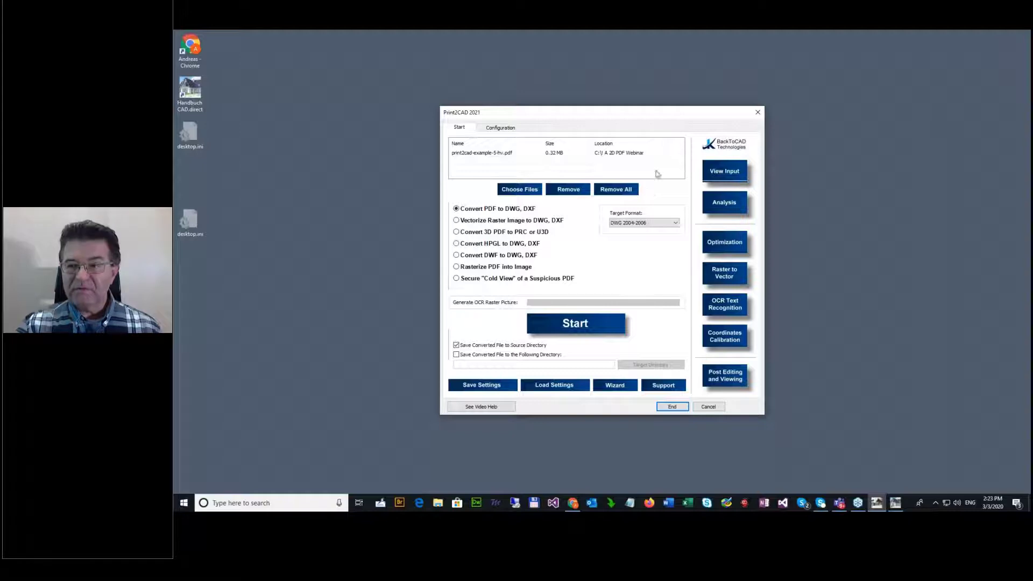
# Step: Analyze the native path, hatch, text and image entities of print2cad-example-5-hv.pdf
pyautogui.click(725, 204)
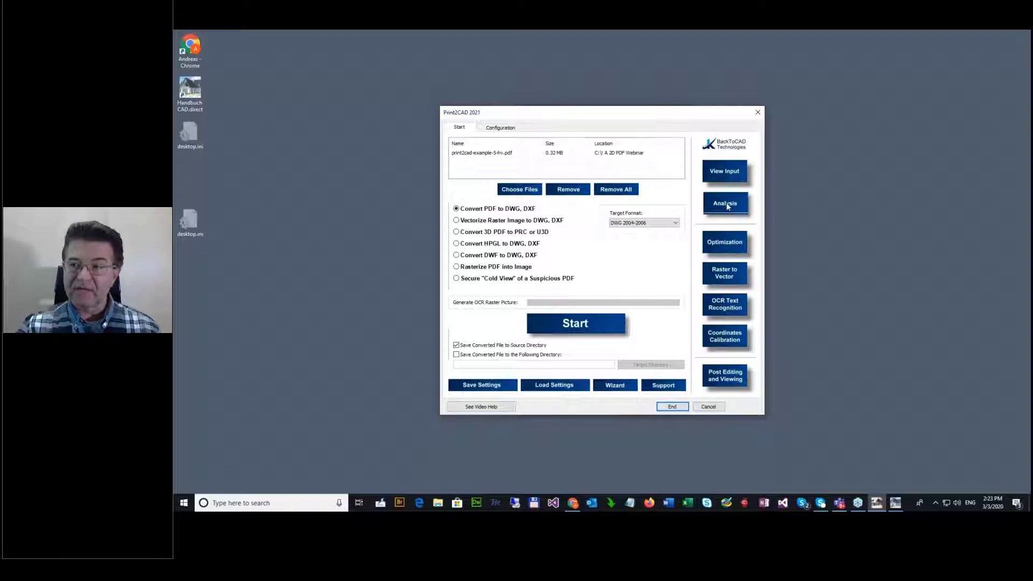
pyautogui.click(533, 342)
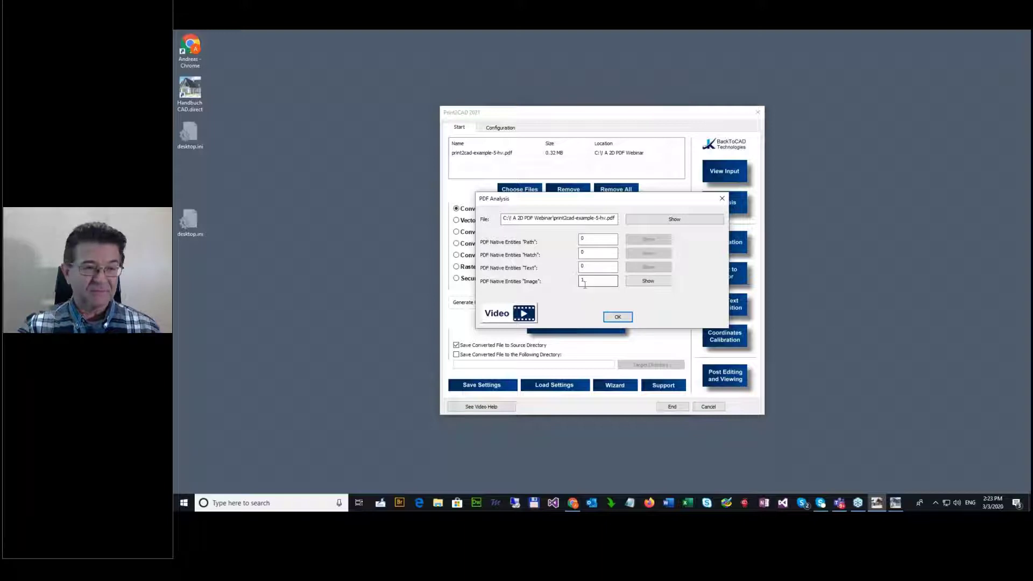
# Step: Close the PDF analysis and set the raster-to-vector method to Solidization (Entities Solid Hatch)
pyautogui.click(618, 316)
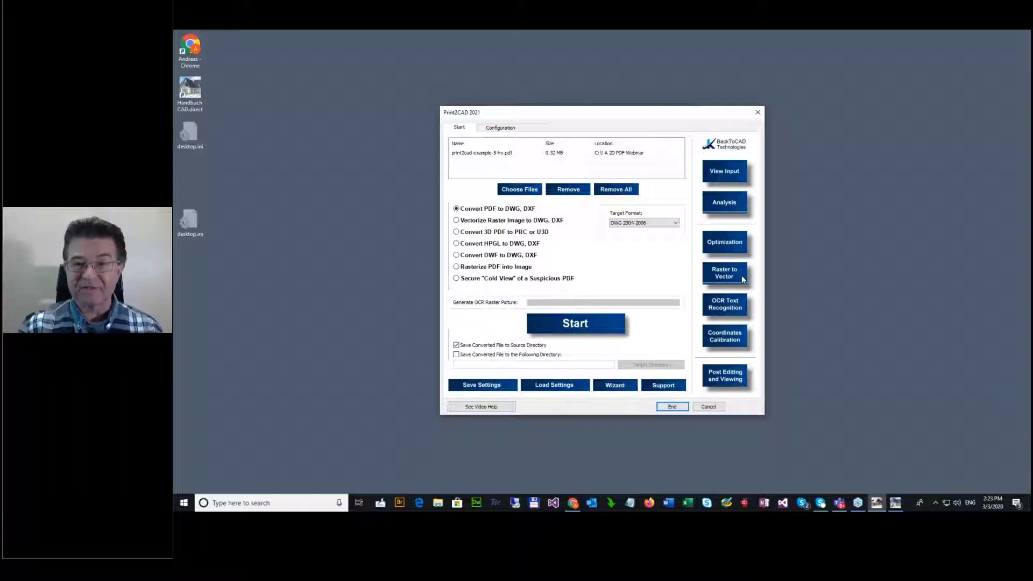
pyautogui.click(741, 277)
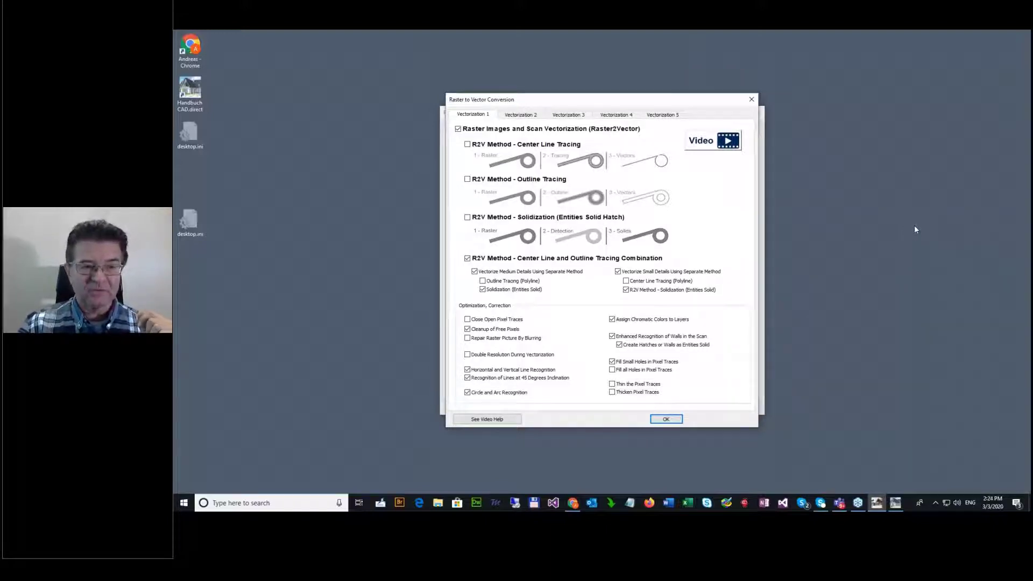
pyautogui.click(490, 144)
pyautogui.click(491, 180)
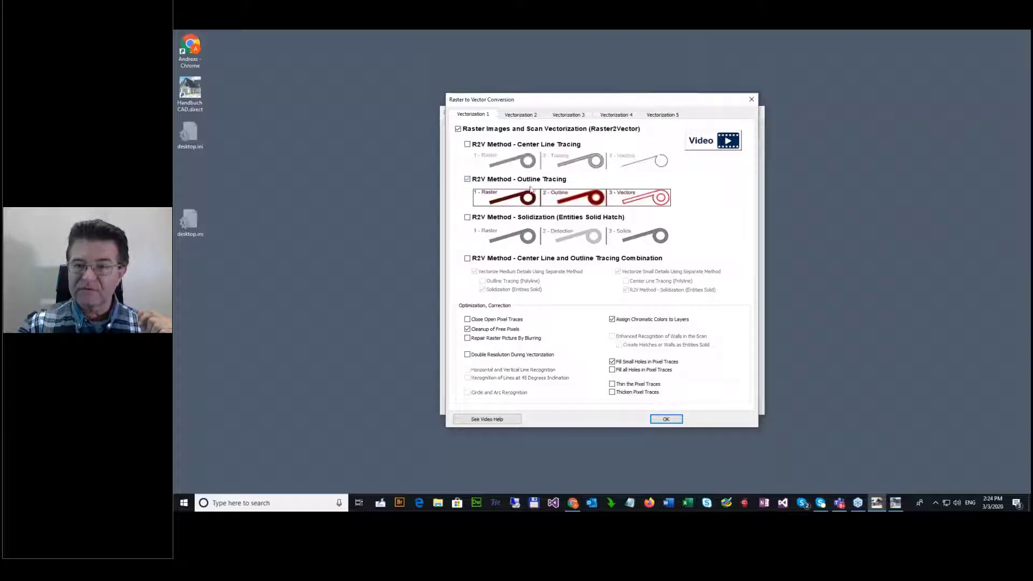
pyautogui.click(516, 217)
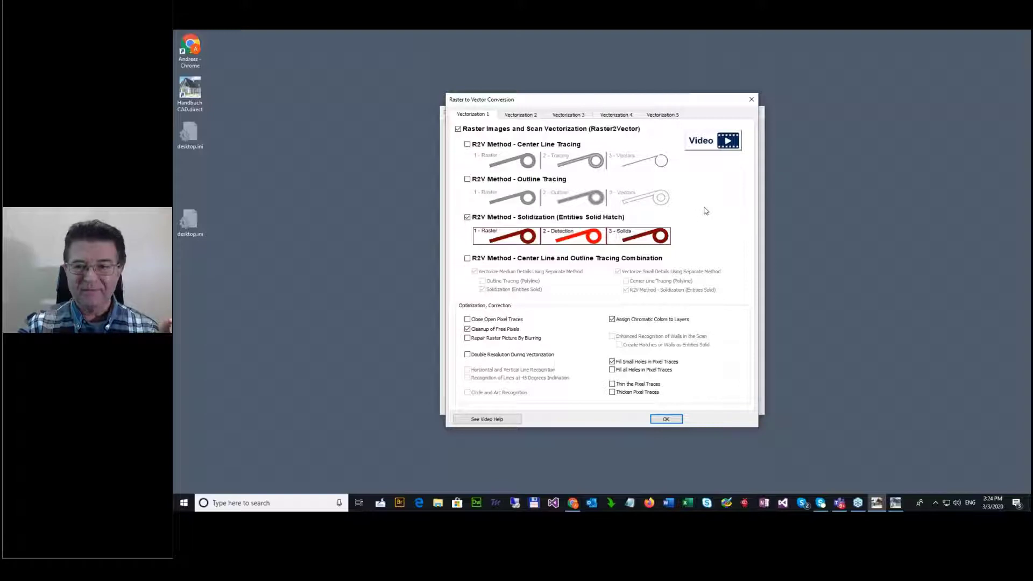
# Step: Review the photo, threshold and recognition settings for vectorization, and apply the Edgy Lines, Rectangles, Corners preset
pyautogui.click(522, 115)
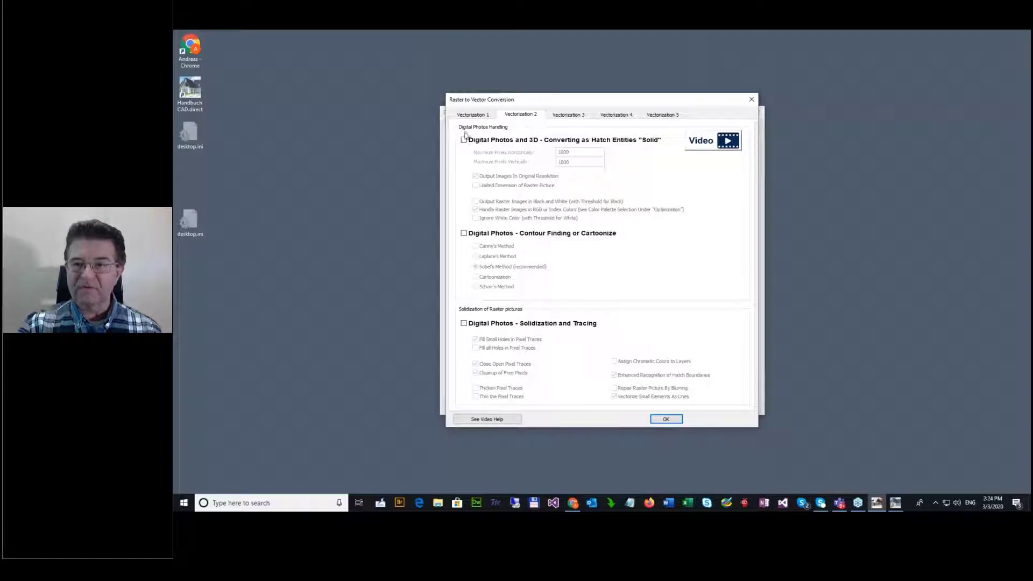
pyautogui.click(573, 115)
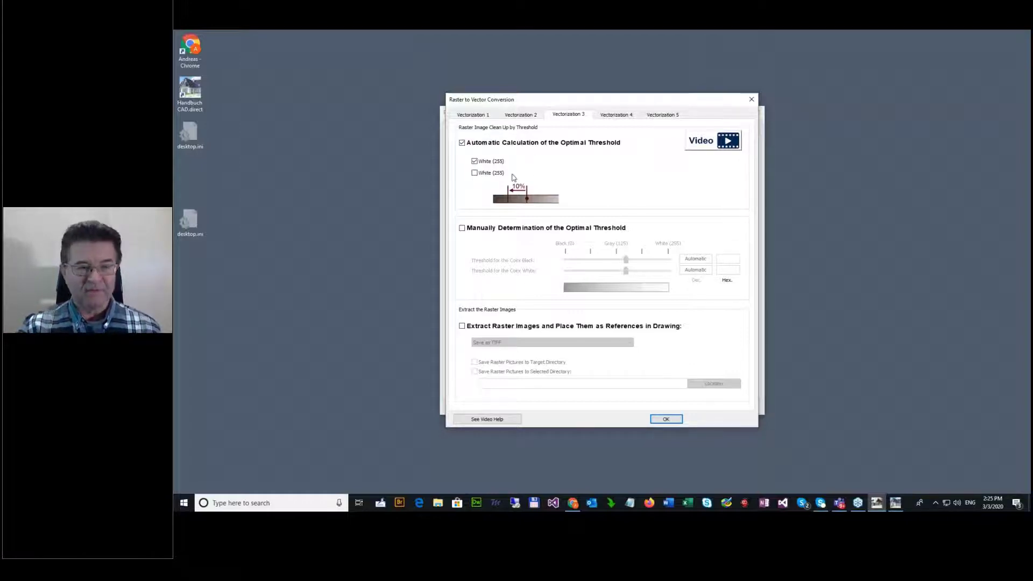
pyautogui.click(616, 115)
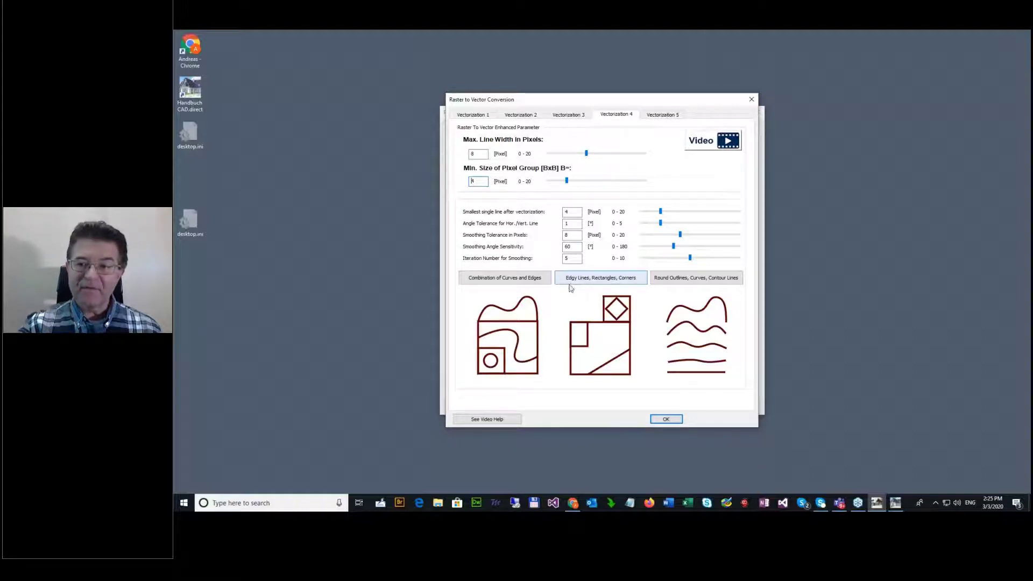
pyautogui.click(607, 278)
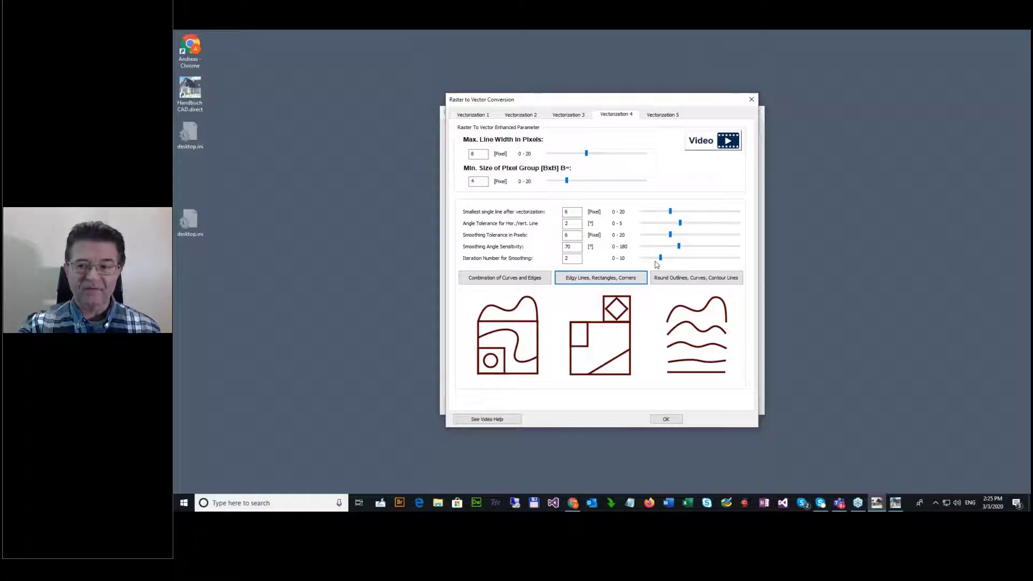
pyautogui.click(675, 115)
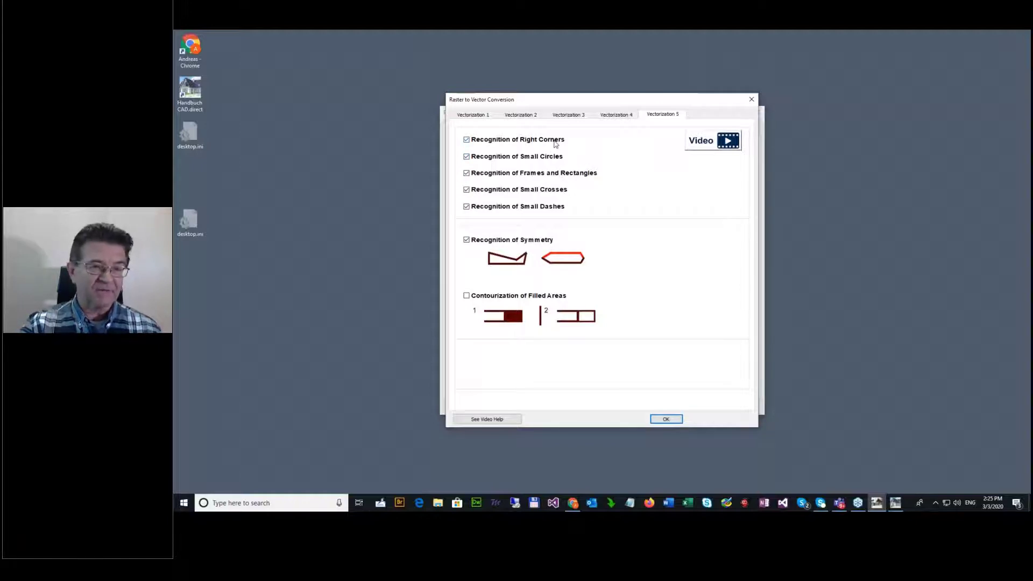
# Step: Accept the vectorization settings, convert print2cad-example-5-hv.pdf to DWG and dismiss the output file list
pyautogui.click(461, 116)
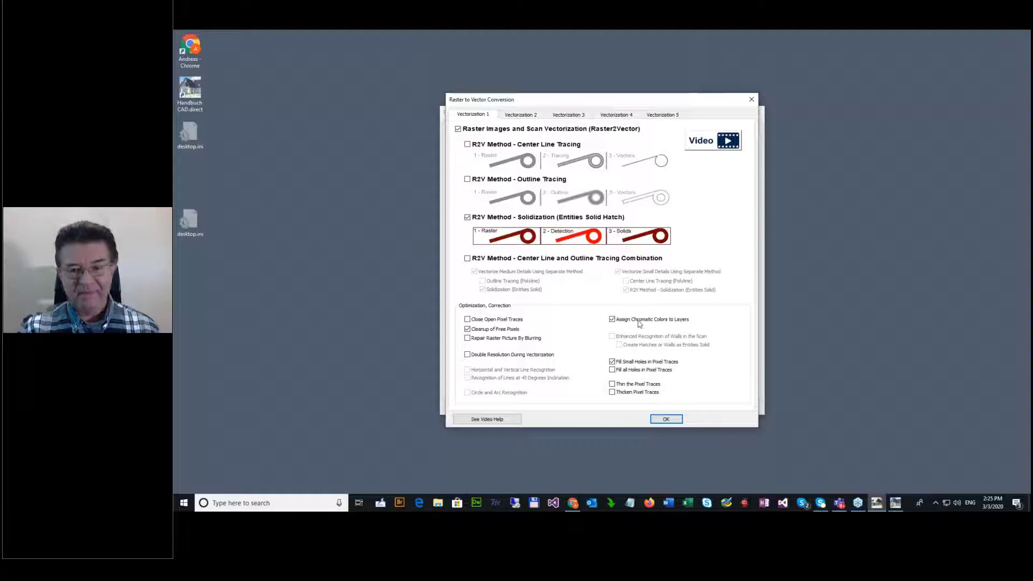
pyautogui.click(665, 418)
pyautogui.click(583, 324)
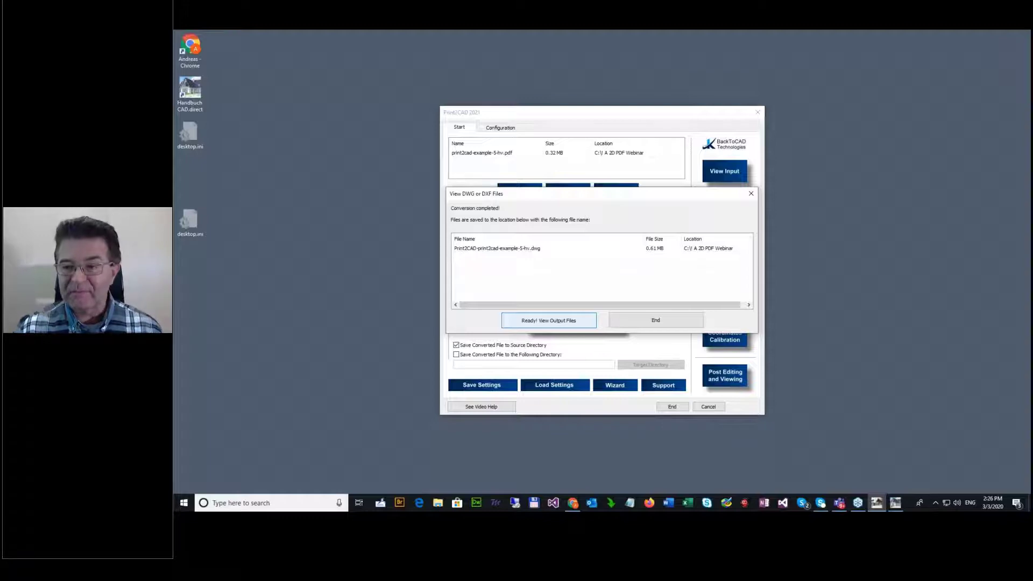
pyautogui.click(655, 320)
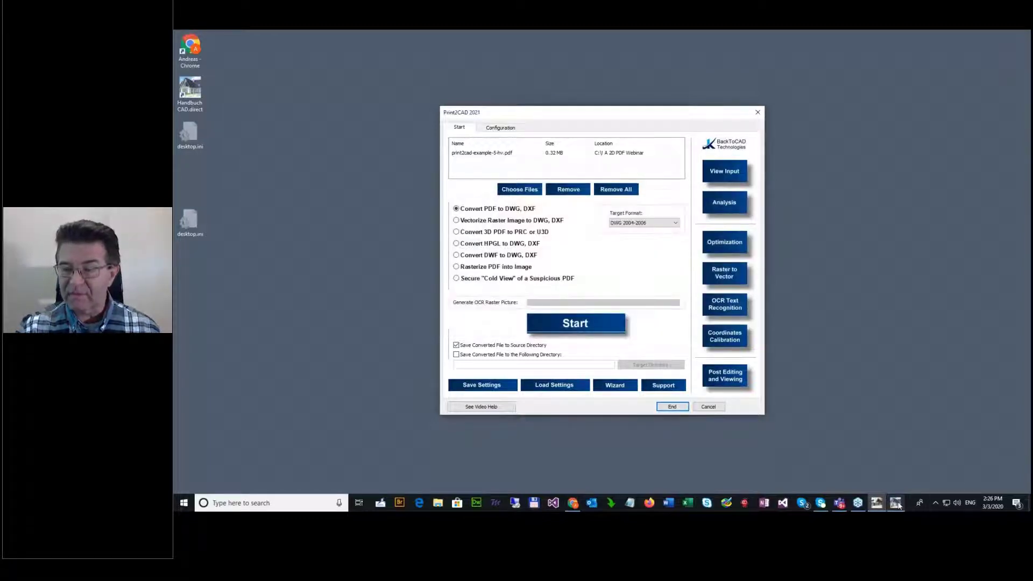
# Step: Switch to CADdirect, open Print2CAD-print2cad-example-5-hv.dwg and close the Layer Explorer
pyautogui.click(896, 503)
pyautogui.click(182, 40)
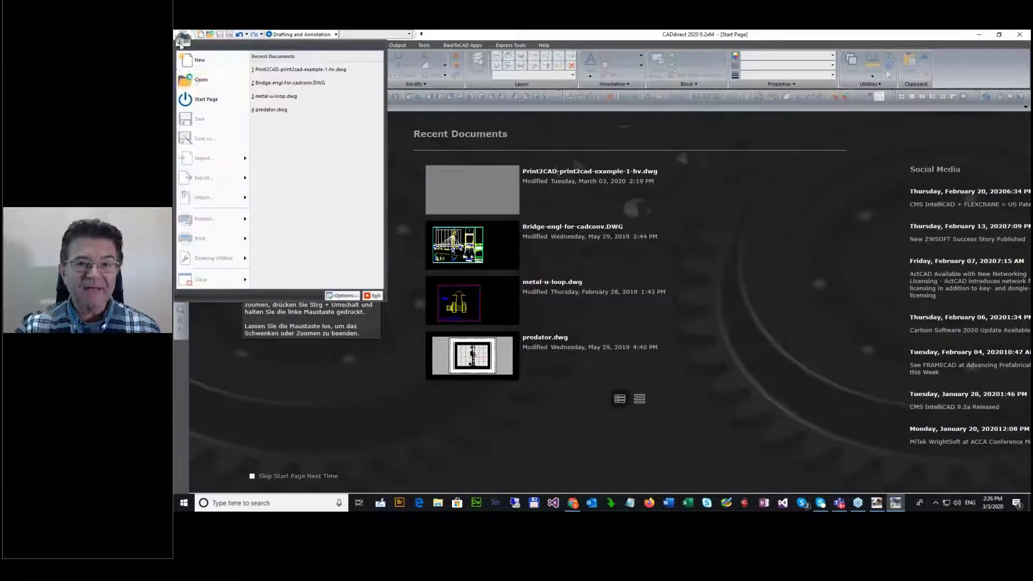
pyautogui.click(201, 79)
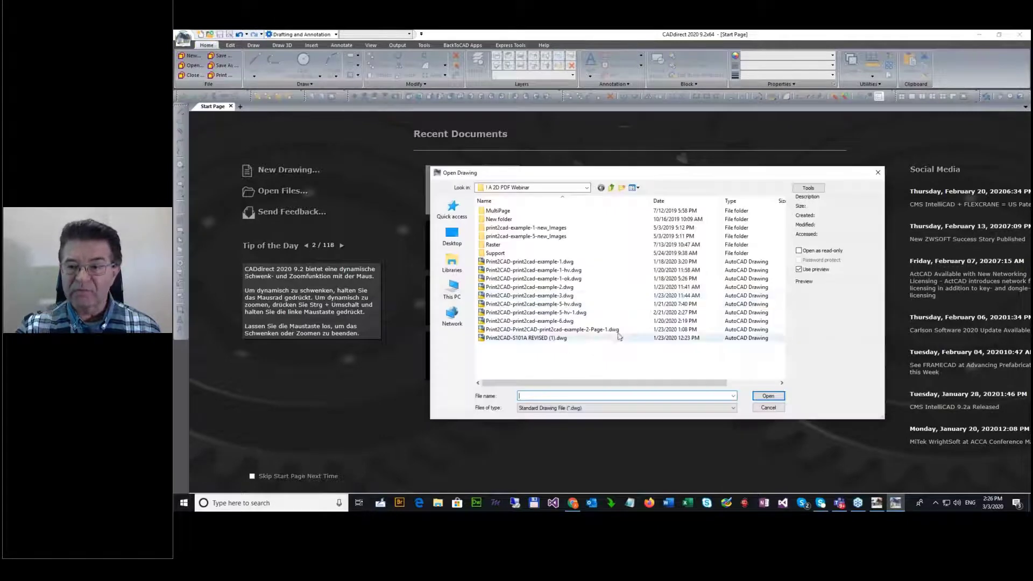
pyautogui.click(554, 305)
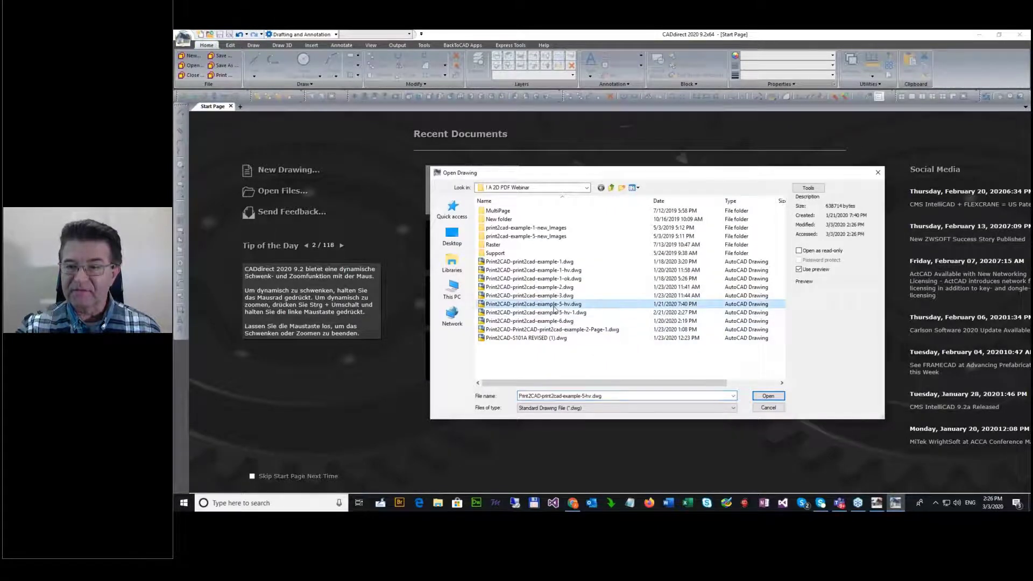
pyautogui.doubleClick(554, 304)
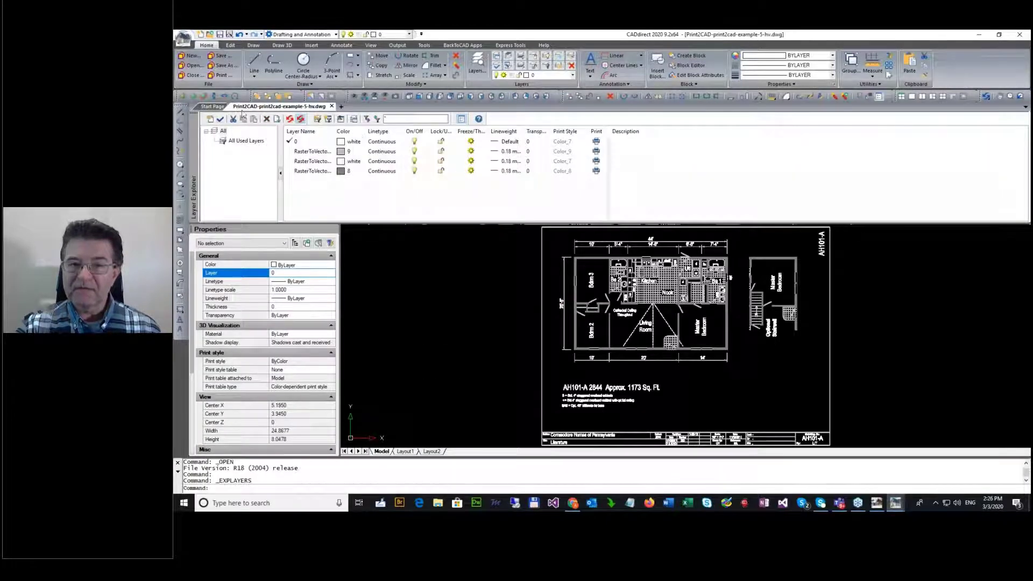
pyautogui.click(193, 119)
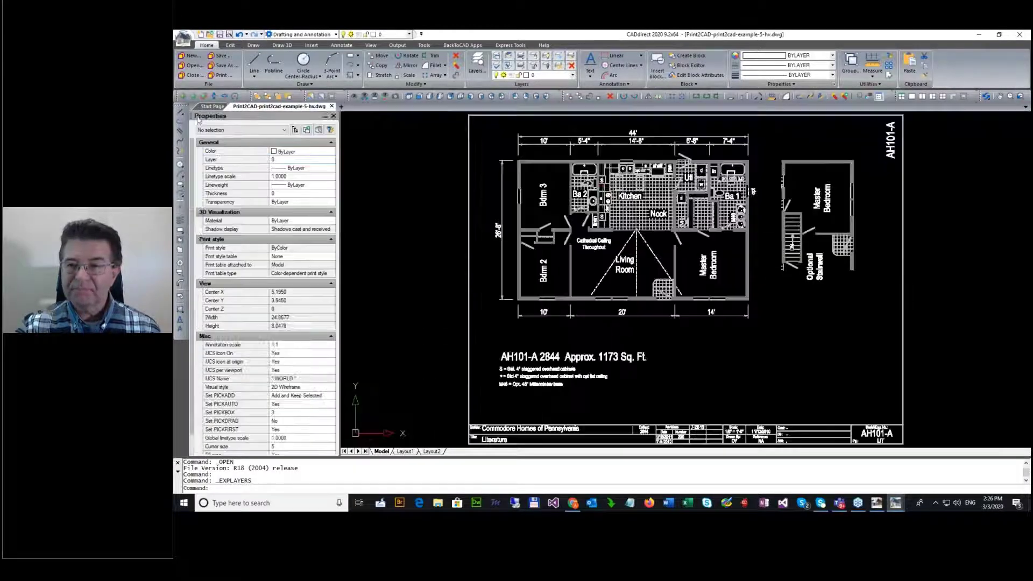
# Step: Examine the vectorized dimension texts and lines along the upper edge of the floor plan up close
pyautogui.scroll(4, 603, 129)
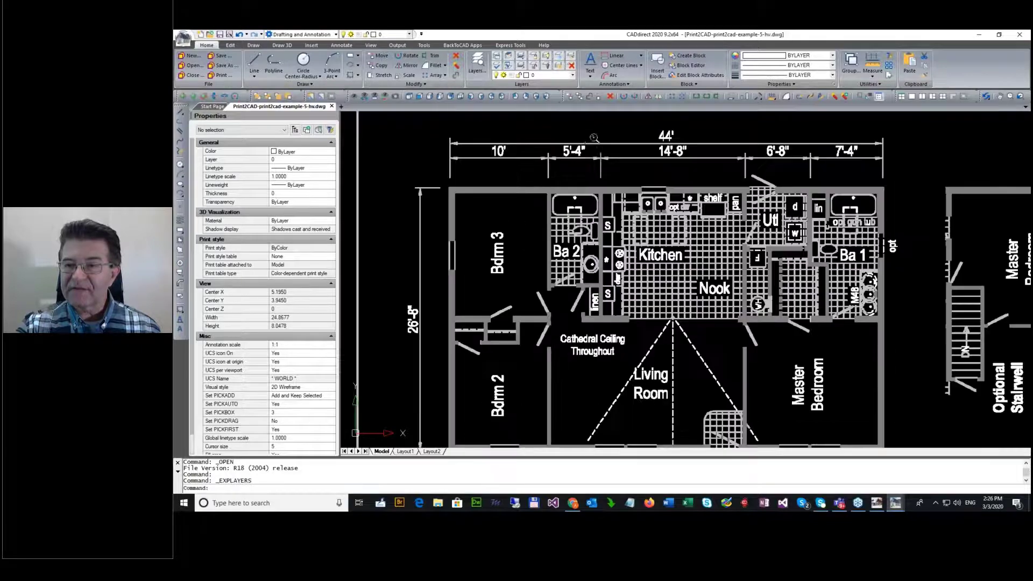
pyautogui.scroll(3, 750, 131)
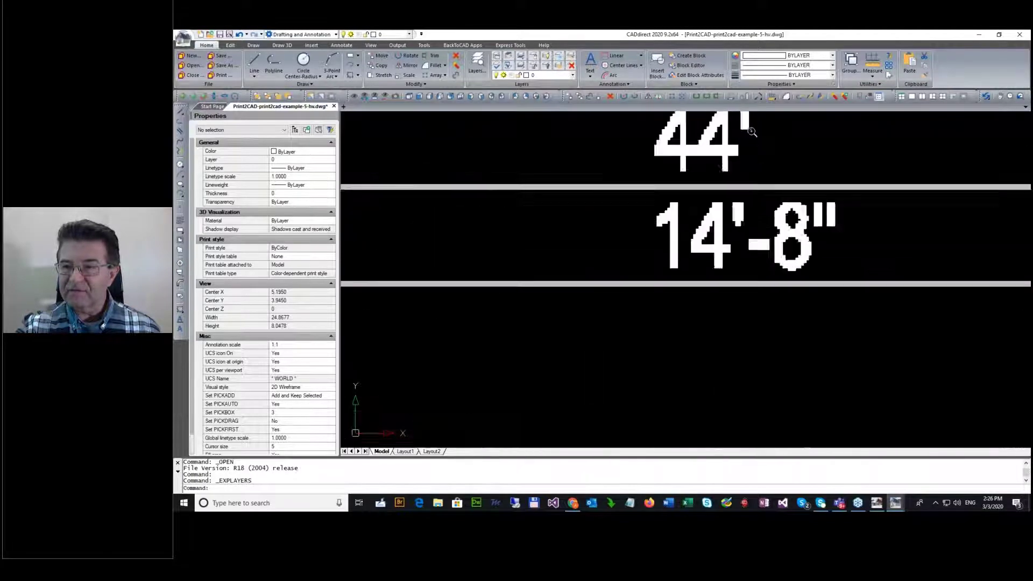
pyautogui.scroll(-3, 749, 131)
pyautogui.scroll(4, 763, 127)
pyautogui.scroll(-3, 770, 125)
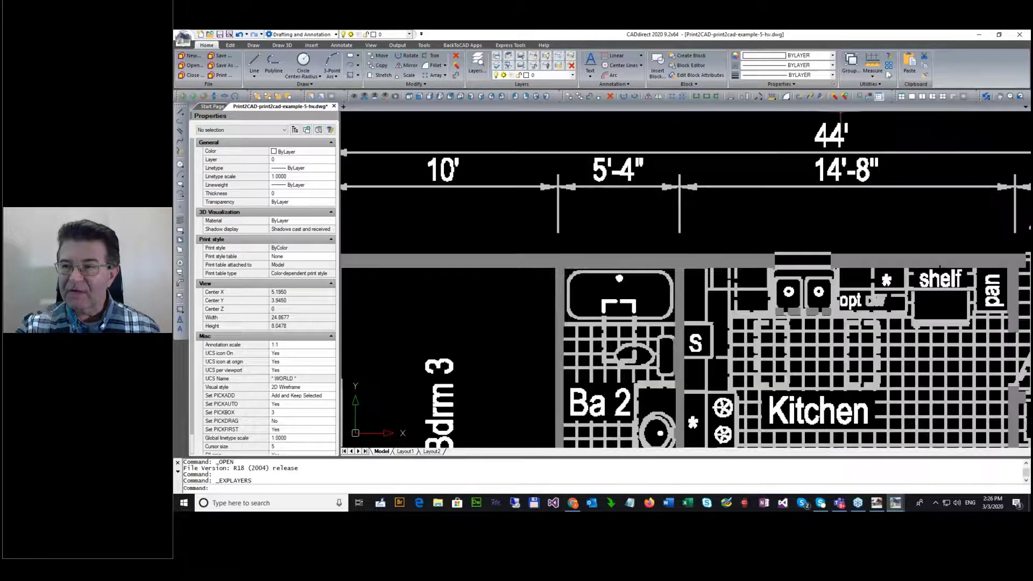
pyautogui.scroll(4, 845, 124)
pyautogui.scroll(-2, 818, 242)
pyautogui.scroll(-4, 818, 242)
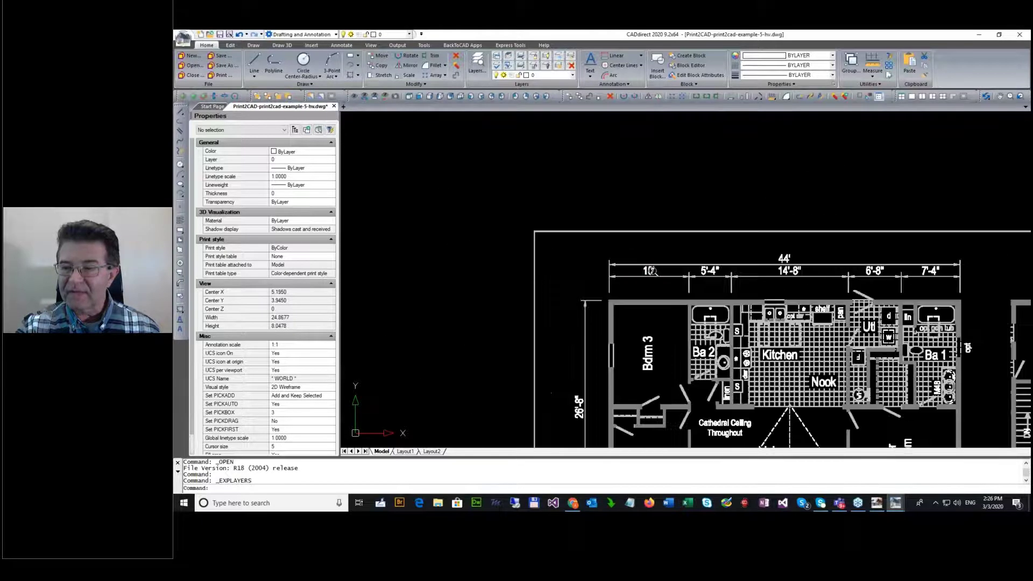
# Step: Erase all solids forming the 10' dimension text above Bdrm 3
pyautogui.scroll(5, 642, 387)
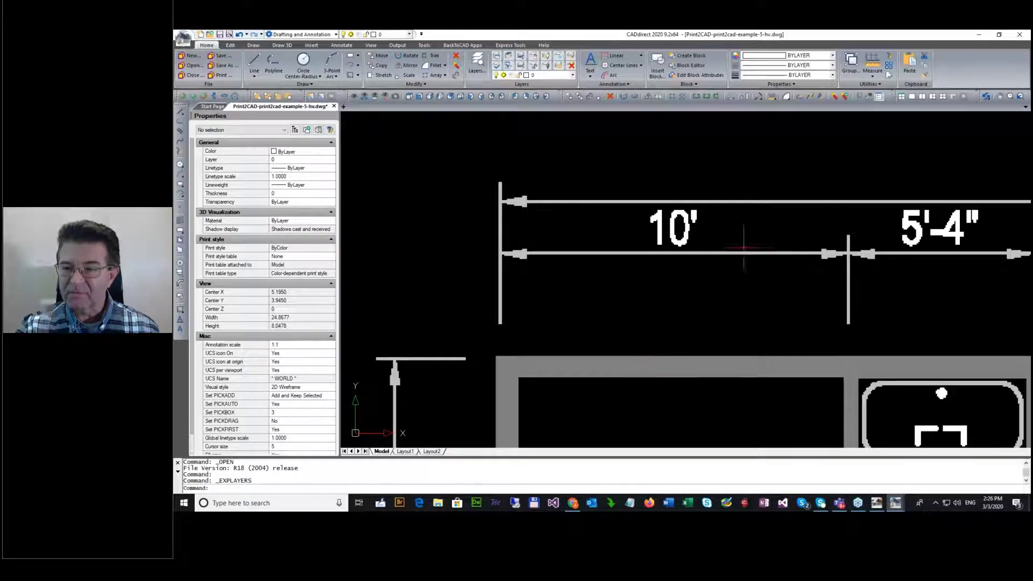
pyautogui.click(639, 209)
pyautogui.click(735, 261)
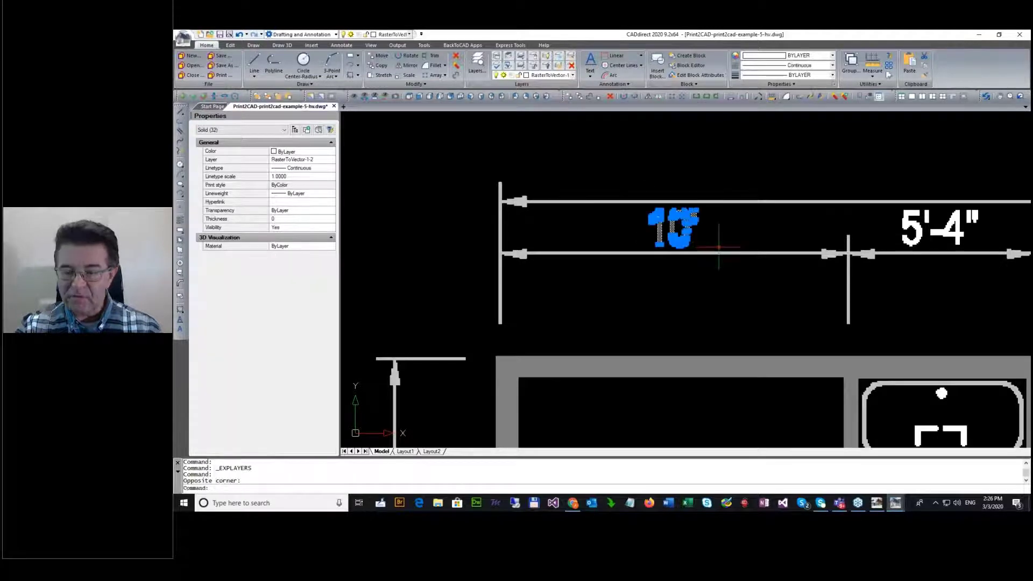
pyautogui.press('Delete')
# Step: Move the solids of the Bdrm 3 label a short distance up within the room
pyautogui.scroll(-5, 564, 323)
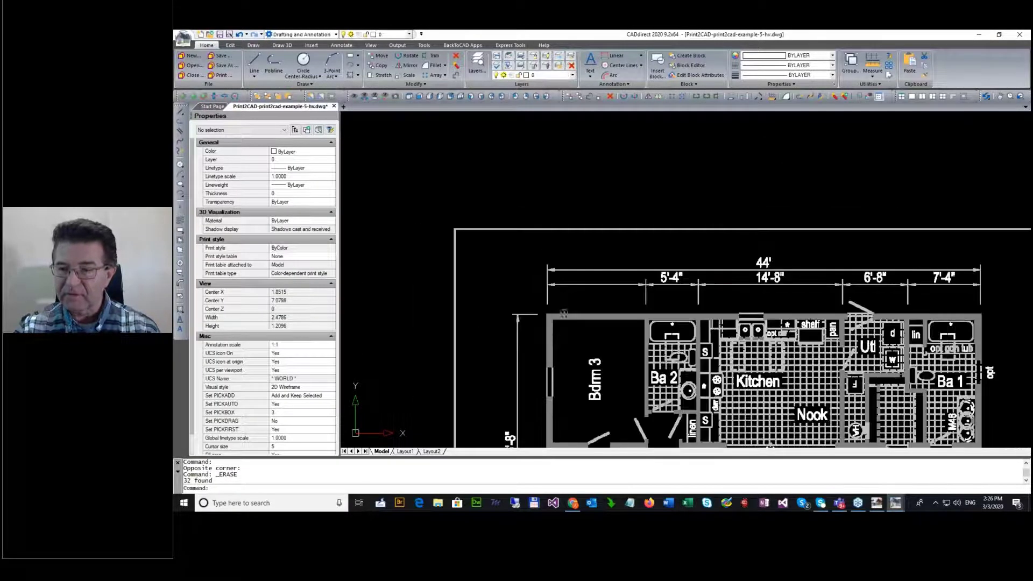
pyautogui.scroll(3, 574, 342)
pyautogui.click(551, 284)
pyautogui.click(624, 392)
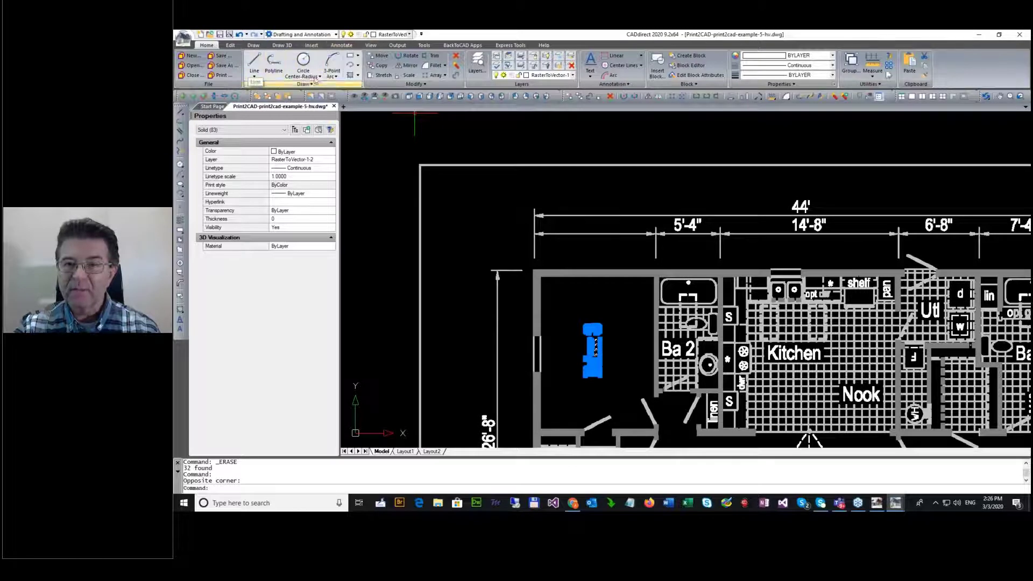
pyautogui.click(380, 56)
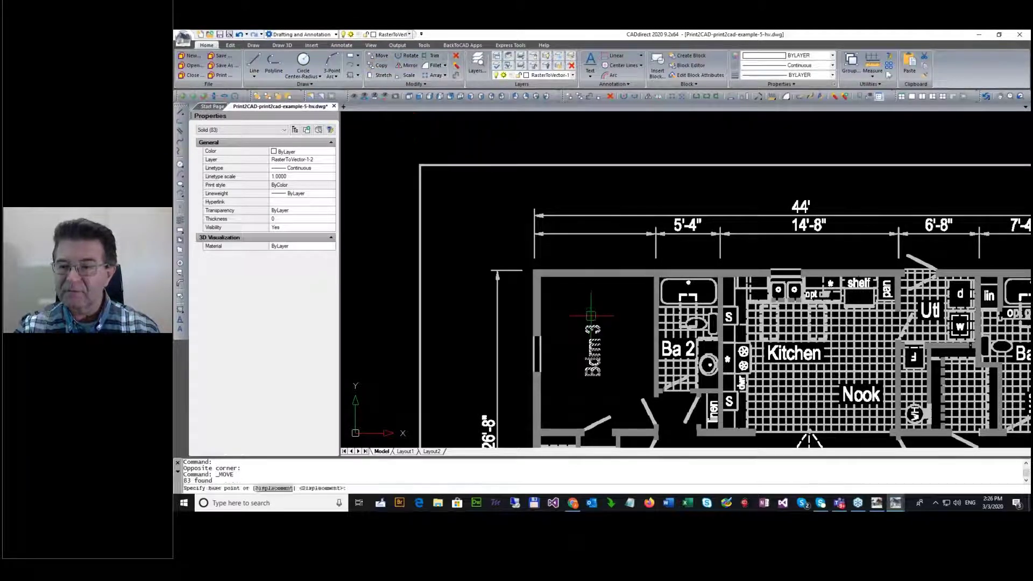
pyautogui.click(591, 316)
pyautogui.click(602, 287)
pyautogui.press('Escape')
# Step: Examine the lower half of the floor plan around Bdrm 2 and the Living Room
pyautogui.scroll(-5, 579, 340)
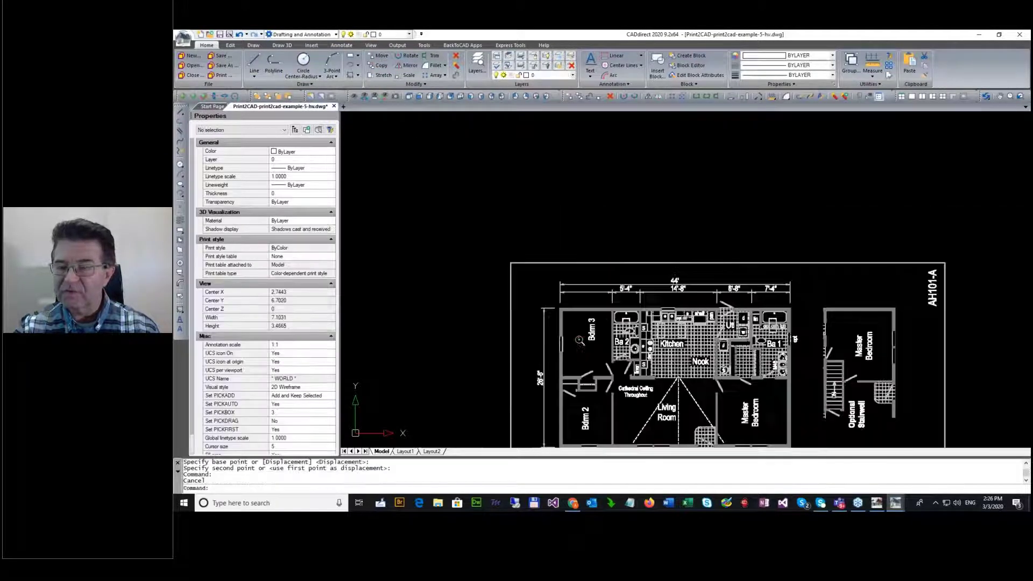
pyautogui.scroll(-3, 579, 340)
pyautogui.scroll(7, 608, 350)
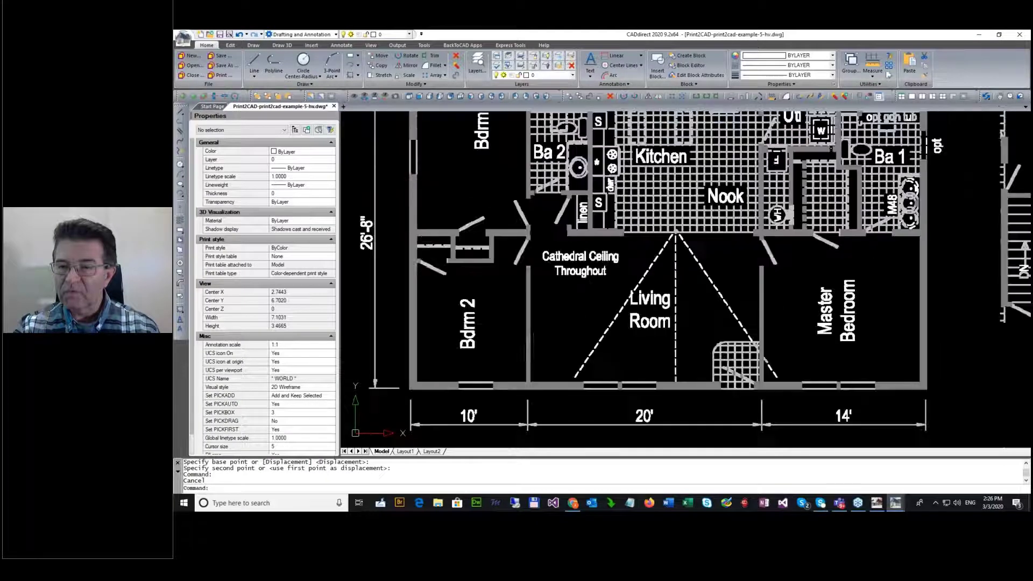
pyautogui.scroll(2, 485, 347)
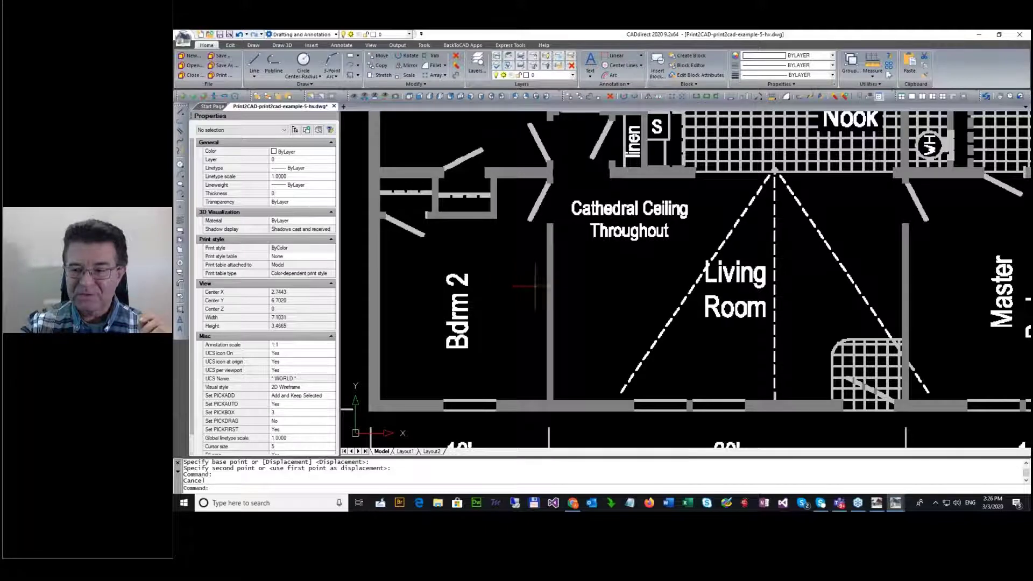
# Step: Switch to Print2CAD, view the input PDF and examine its 5'-4" dimension above Ba 2 up close
pyautogui.click(876, 502)
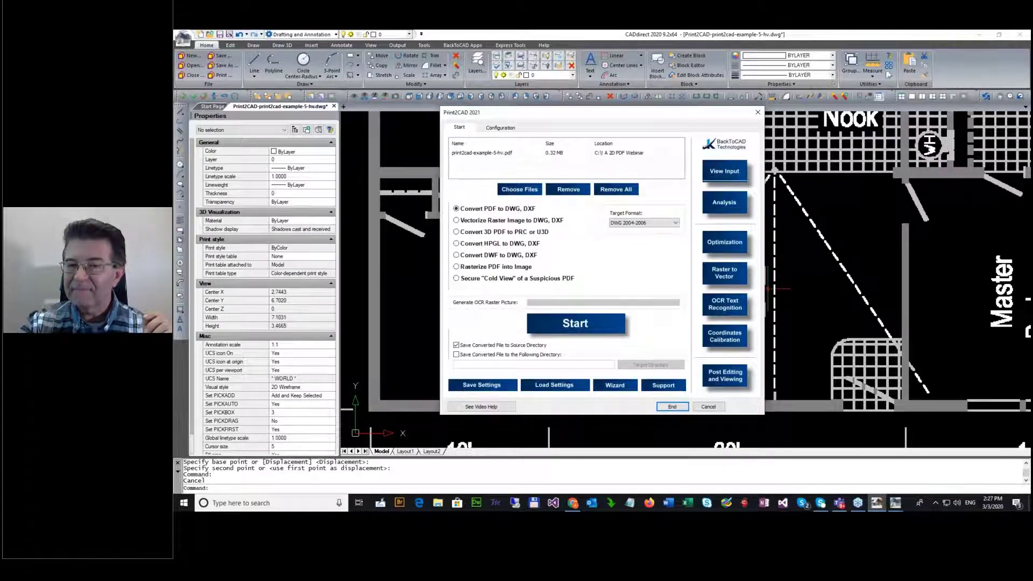
pyautogui.click(724, 171)
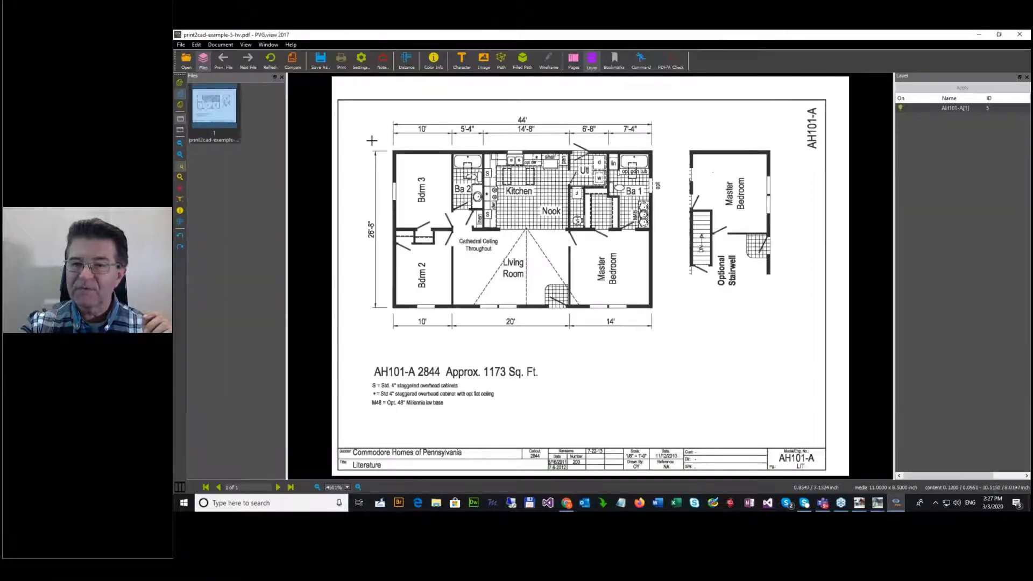
pyautogui.moveTo(381, 128); pyautogui.dragTo(545, 233)
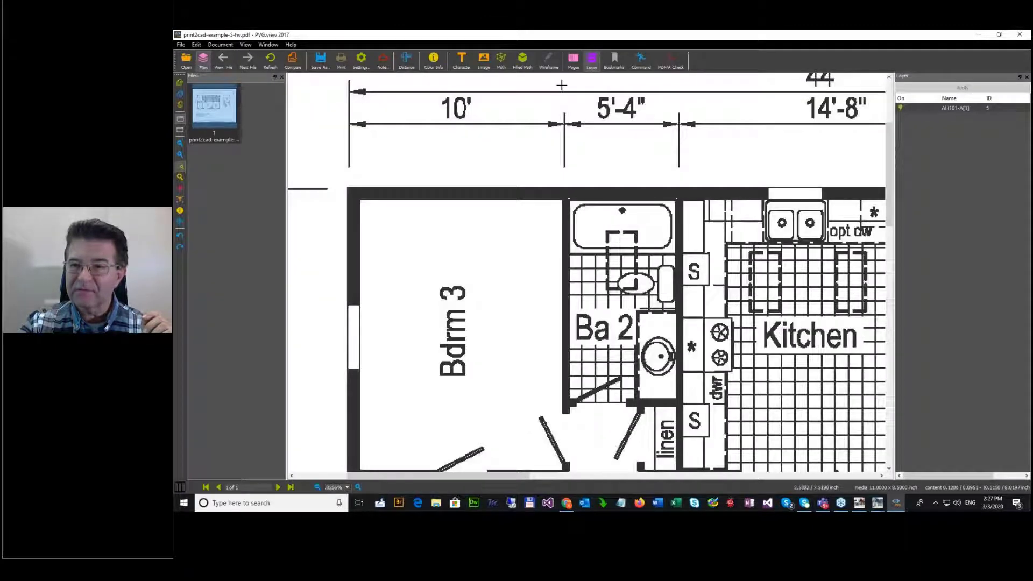
pyautogui.moveTo(586, 105); pyautogui.dragTo(694, 165)
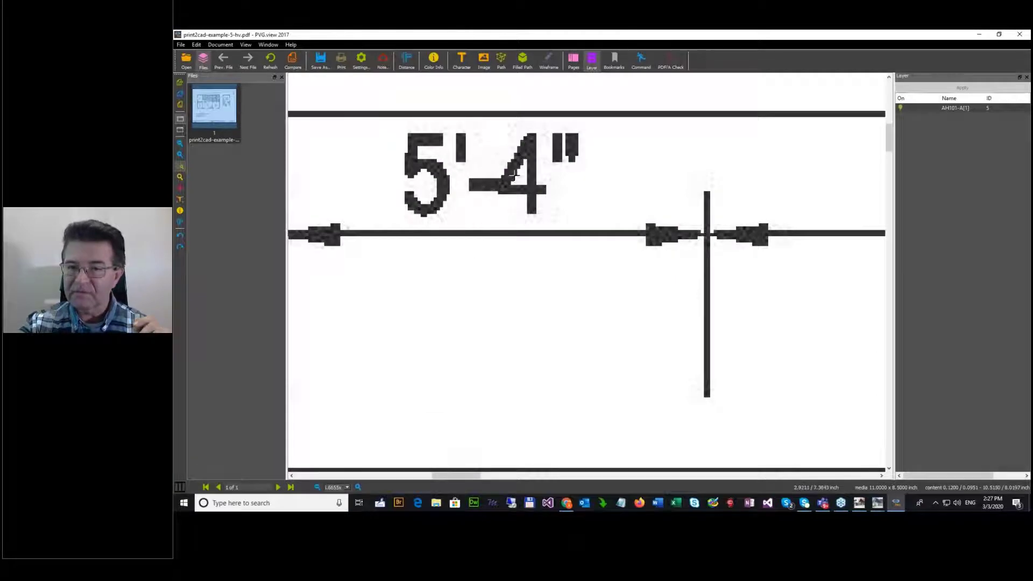
# Step: Switch back to the converted drawing in CADdirect and examine the same 5'-4" dimension for comparison
pyautogui.click(868, 504)
pyautogui.click(908, 463)
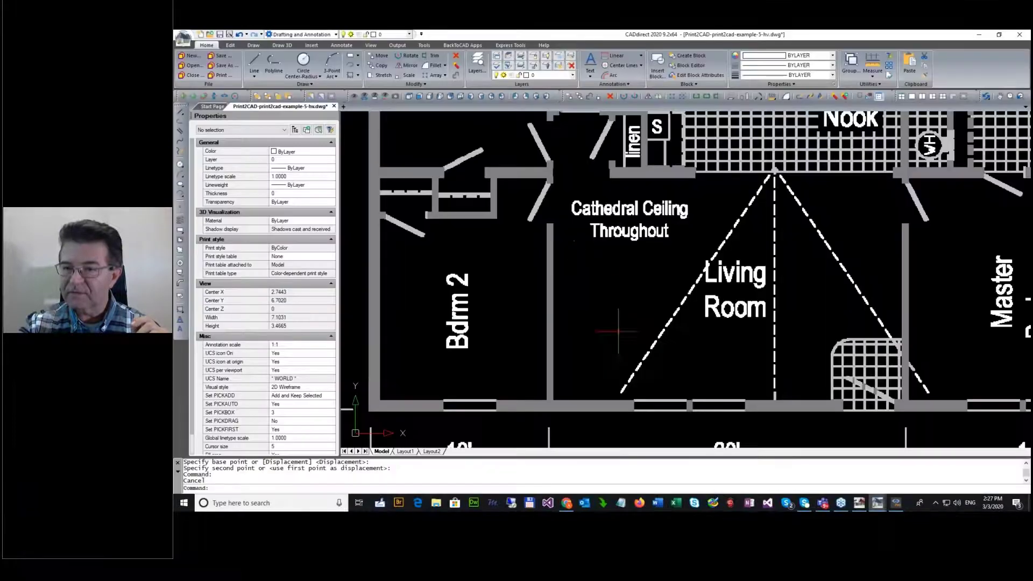
pyautogui.scroll(-8, 577, 266)
pyautogui.scroll(10, 601, 197)
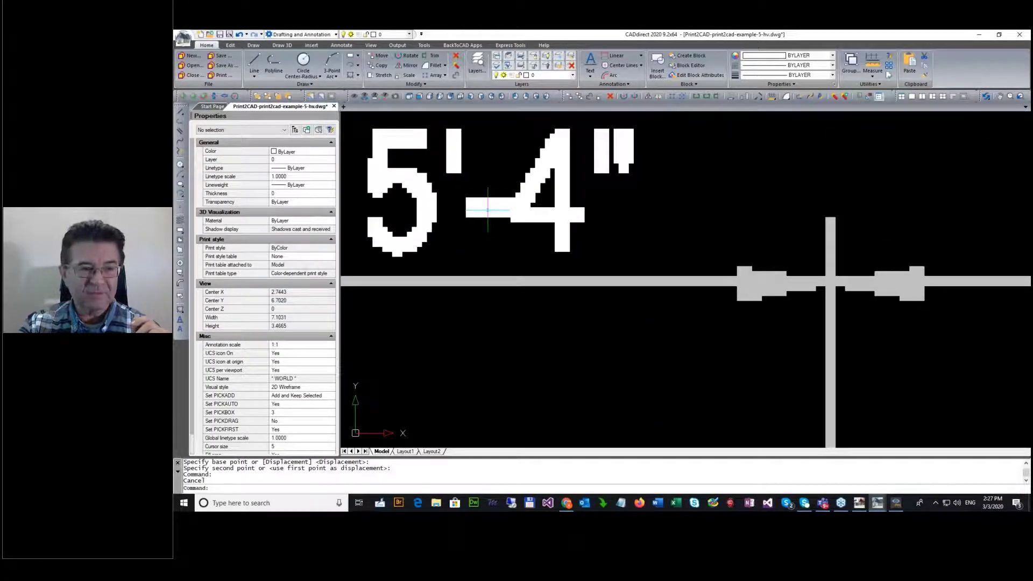
# Step: Close the converted drawing without saving it, minimize CADdirect and close the PDF viewer to return to Print2CAD
pyautogui.scroll(-6, 487, 210)
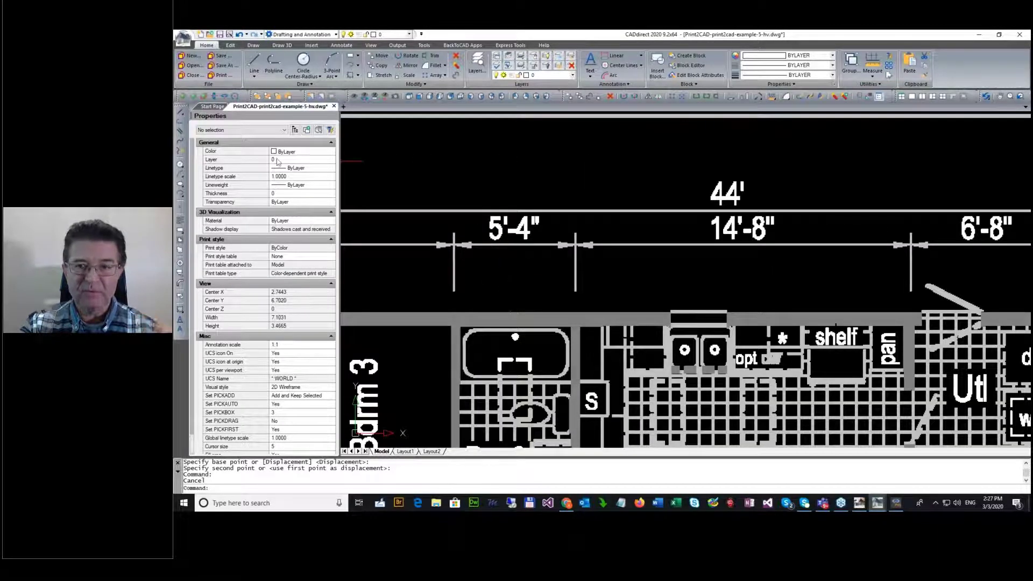
pyautogui.click(336, 107)
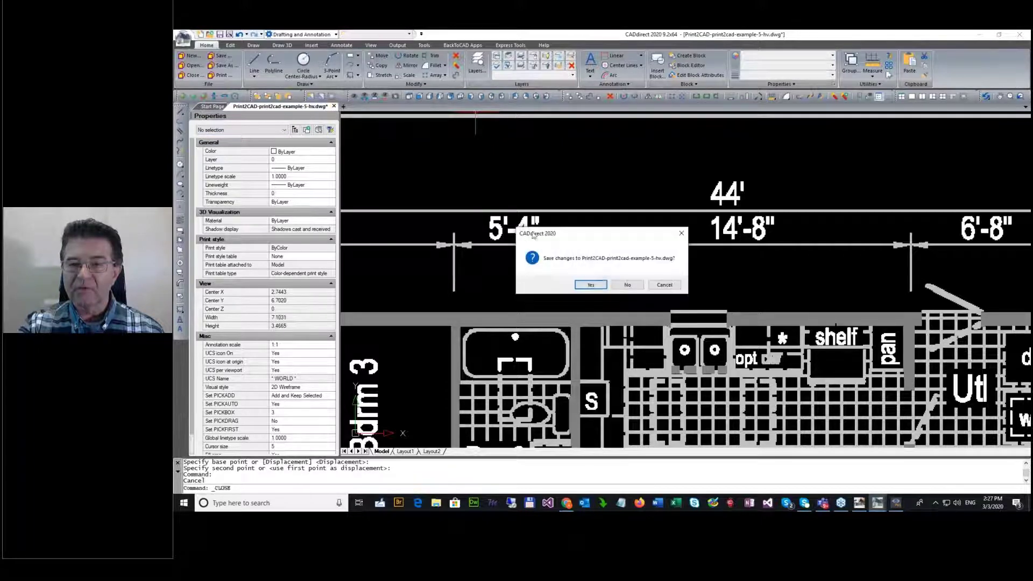
pyautogui.click(627, 286)
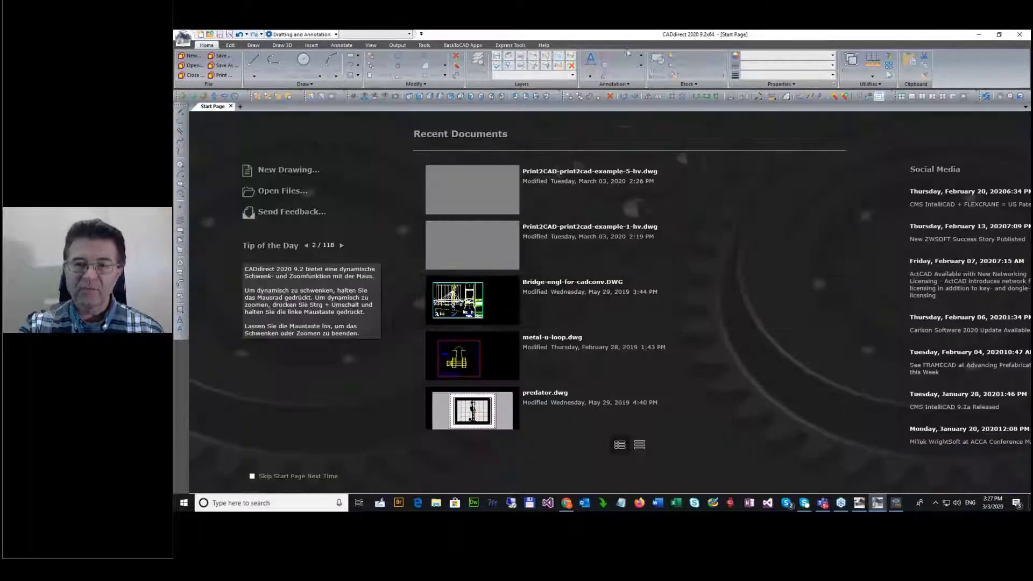
pyautogui.click(979, 34)
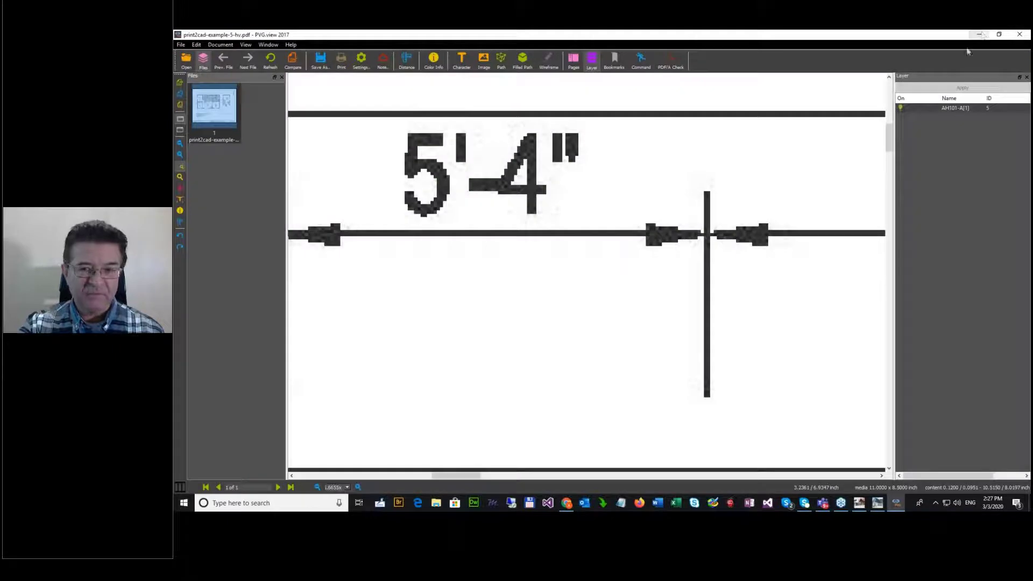
pyautogui.click(1025, 35)
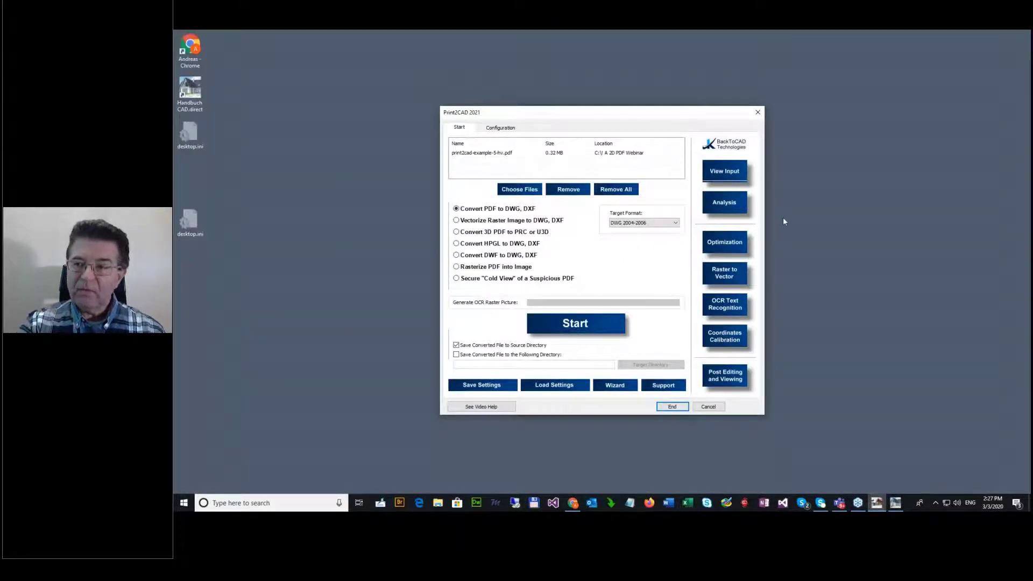
# Step: Set the raster-to-vector conversion to Center Line Tracing and apply the enhanced parameter preset for edgy lines, rectangles and corners
pyautogui.click(725, 276)
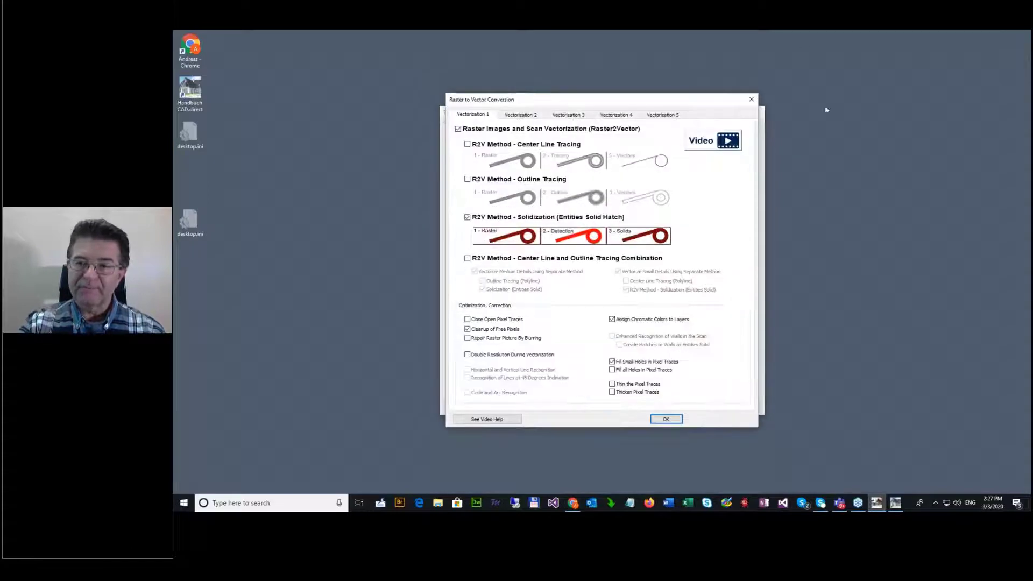
pyautogui.click(480, 146)
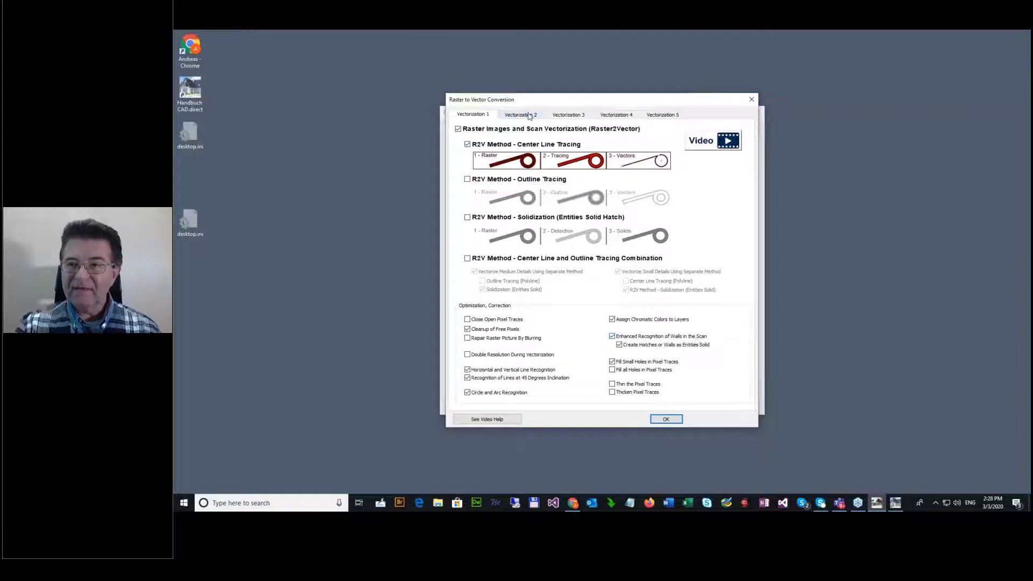
pyautogui.click(567, 114)
pyautogui.click(614, 115)
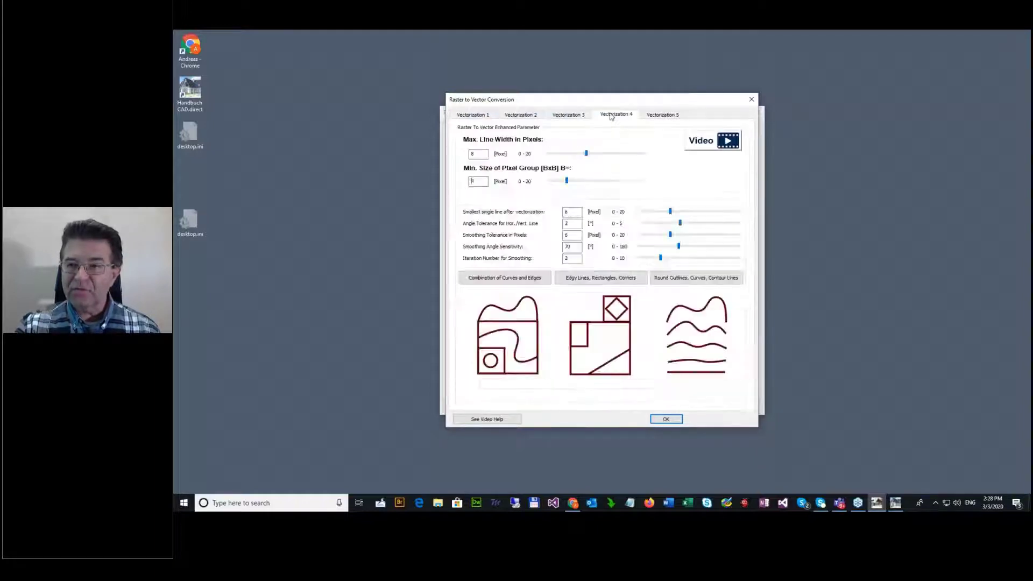
pyautogui.click(614, 280)
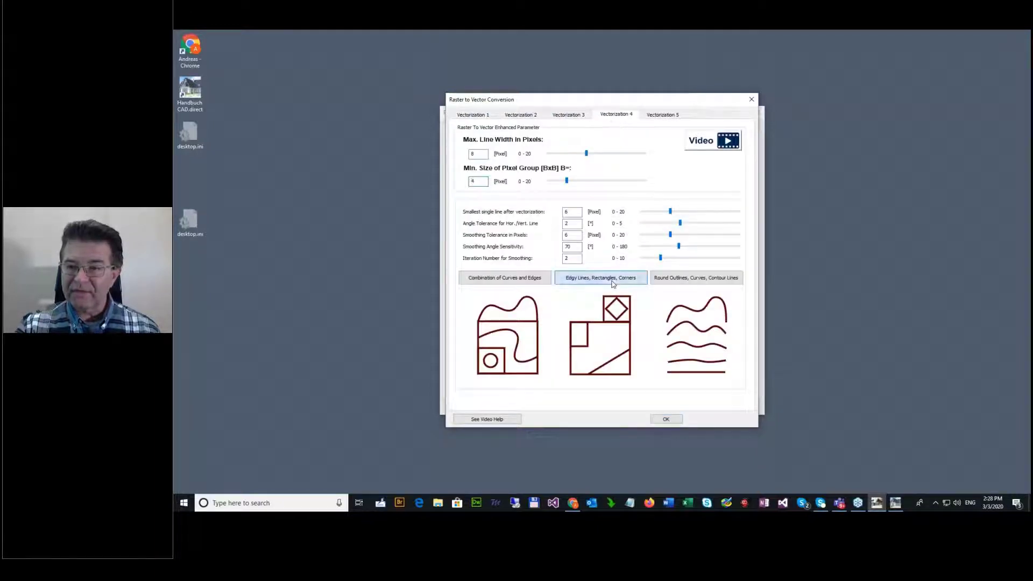
pyautogui.click(661, 115)
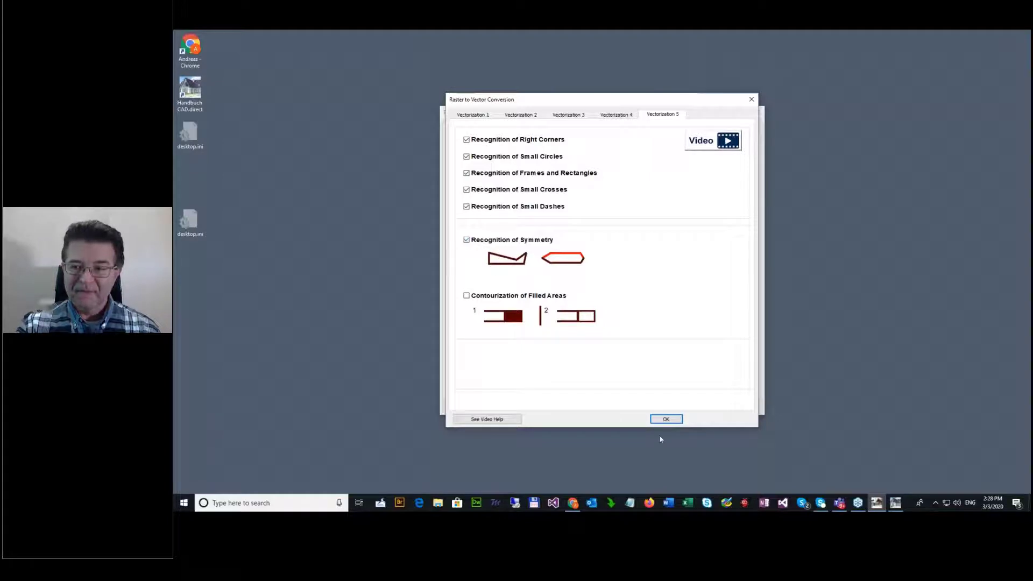
pyautogui.click(666, 419)
# Step: Convert print2cad-example-5-hv.pdf to DWG and open the resulting Print2CAD-print2cad-example-5-hv.dwg in CADdirect
pyautogui.click(585, 326)
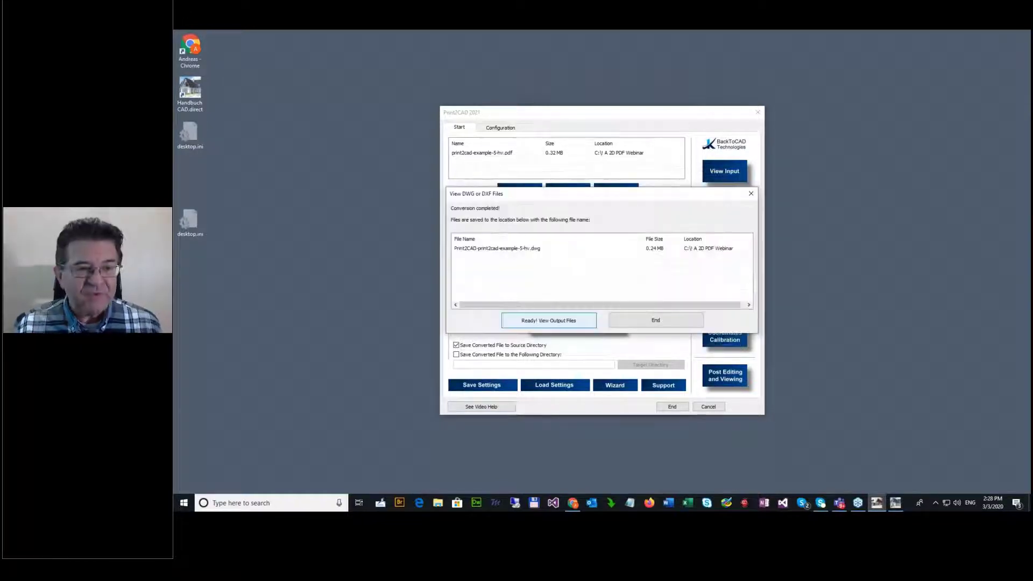
pyautogui.press('Return')
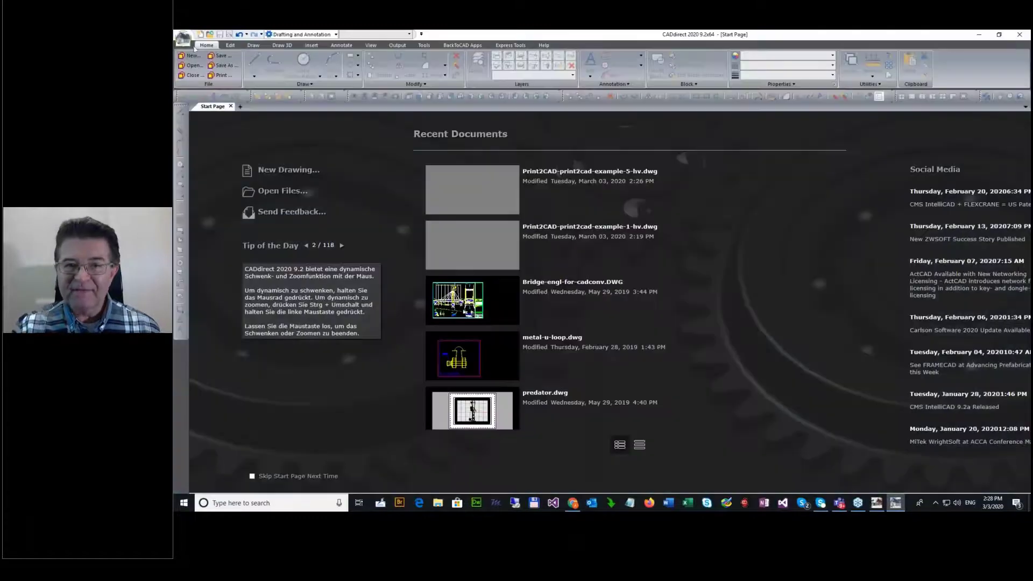
pyautogui.click(185, 40)
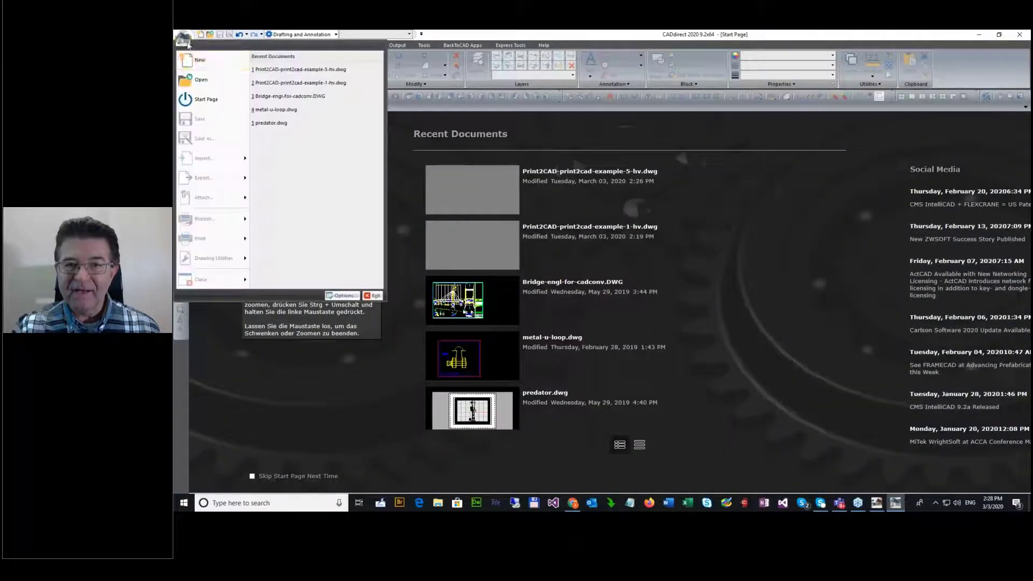
pyautogui.click(285, 69)
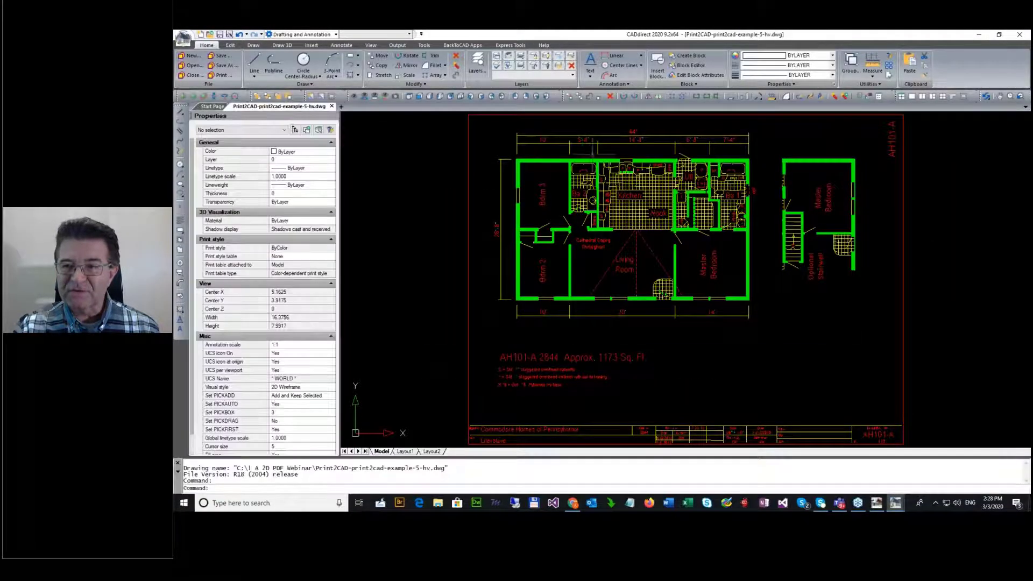
# Step: Turn off layer 0 and the yellow, red and cyan RasterToVector layers so only the green wall layer stays on
pyautogui.scroll(2, 628, 123)
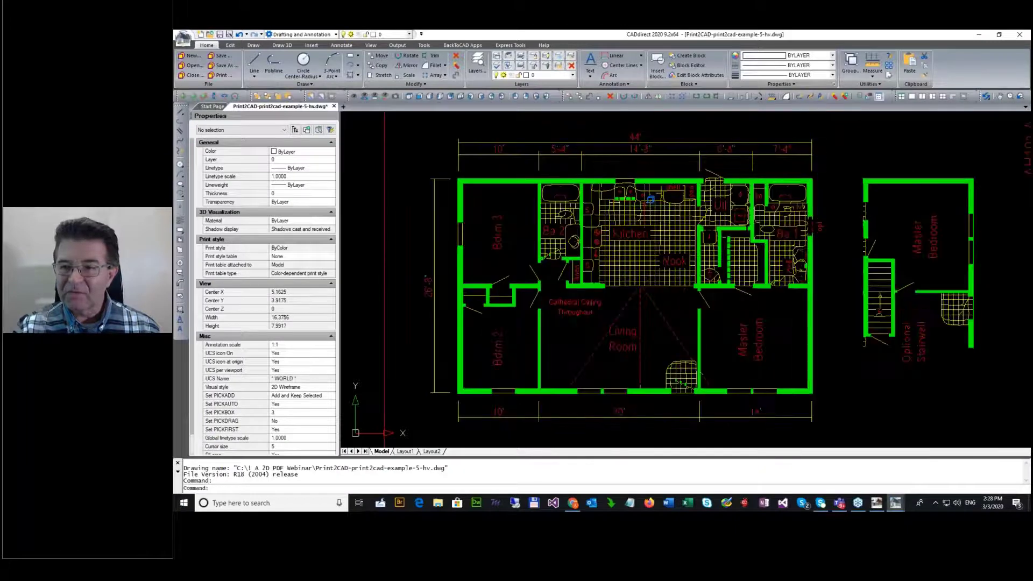
pyautogui.scroll(2, 623, 271)
pyautogui.scroll(-2, 604, 353)
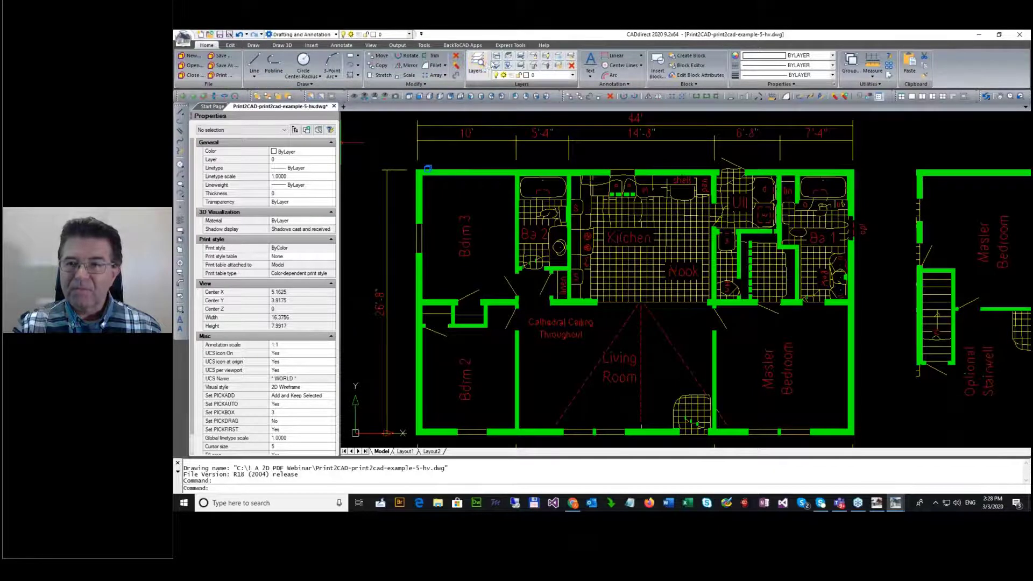
pyautogui.click(476, 64)
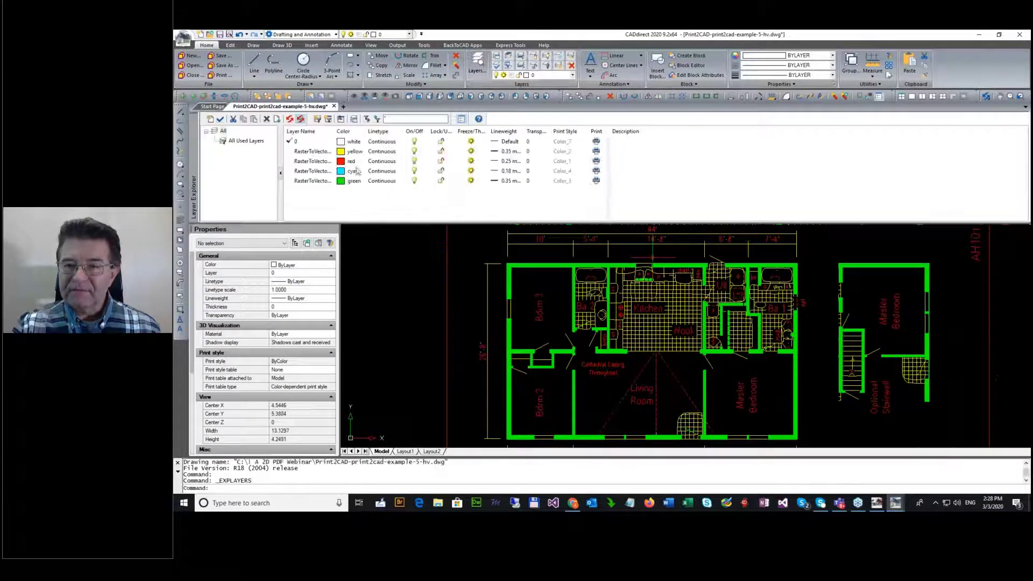
pyautogui.click(412, 182)
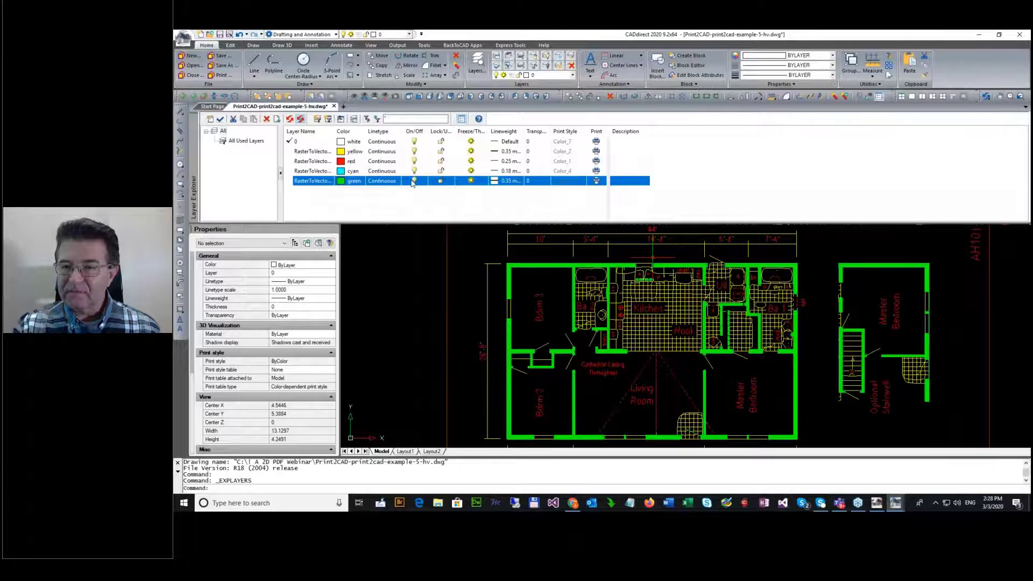
pyautogui.click(414, 171)
pyautogui.click(414, 161)
pyautogui.click(415, 151)
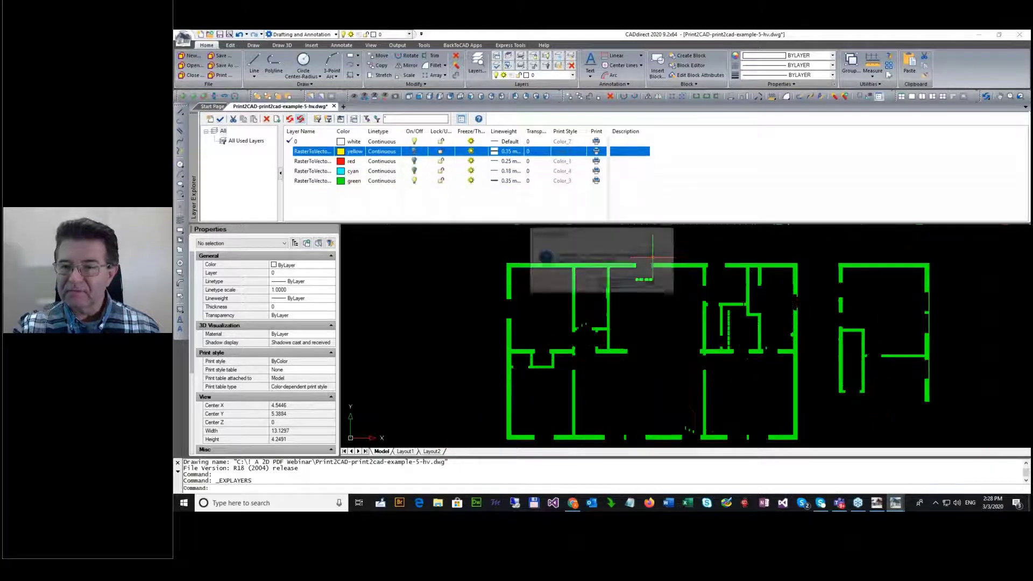
pyautogui.click(654, 285)
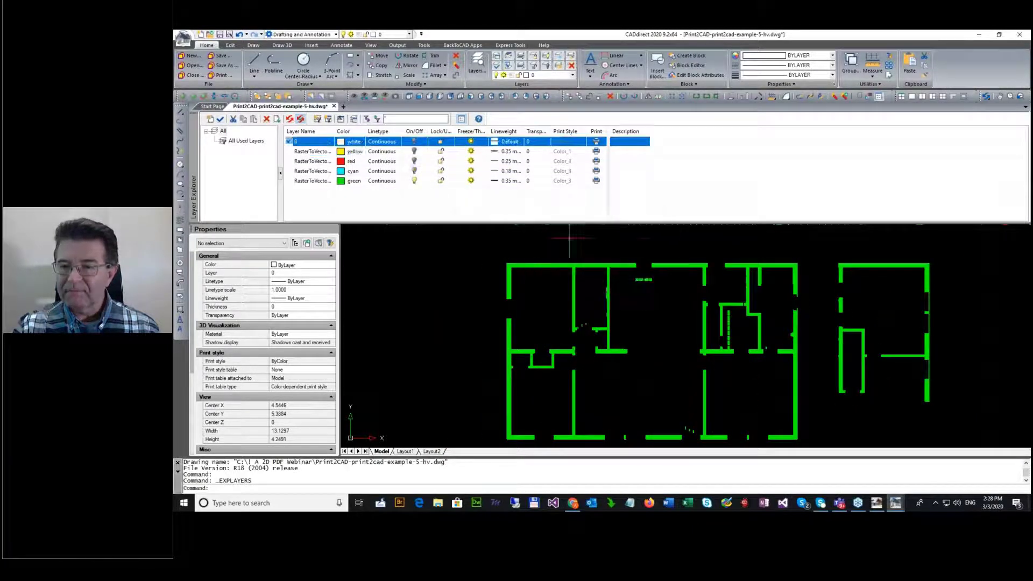
# Step: Turn layer 0 and the yellow, red and cyan RasterToVector layers back on and close the layer explorer
pyautogui.click(413, 149)
pyautogui.rightClick(414, 148)
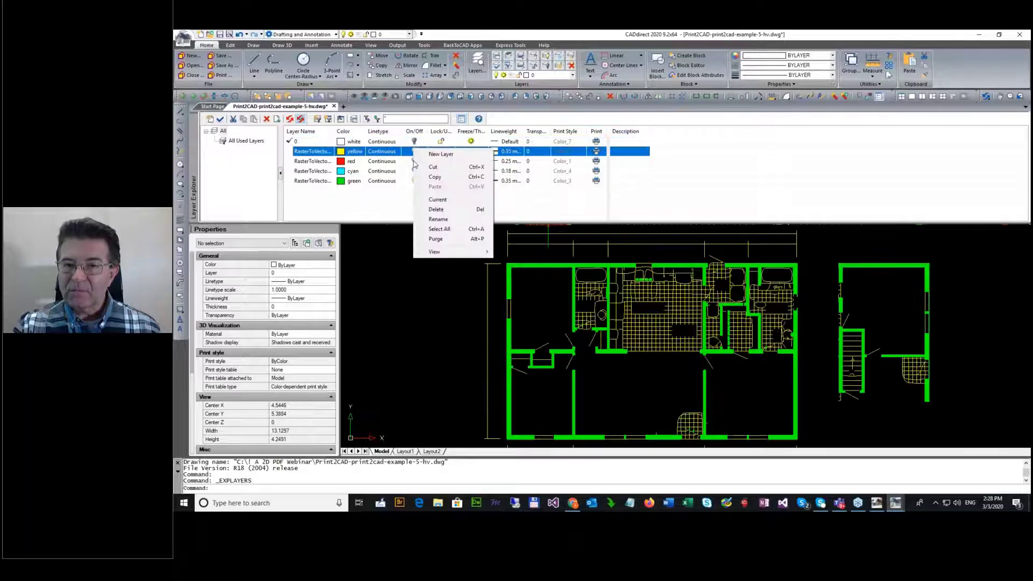
pyautogui.click(397, 173)
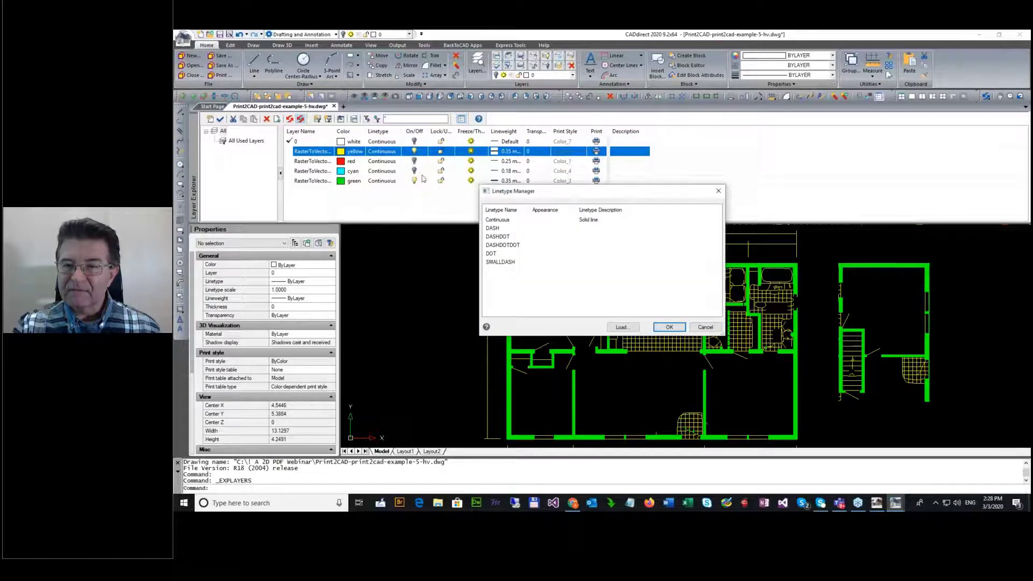
pyautogui.click(704, 327)
pyautogui.click(415, 170)
pyautogui.click(414, 161)
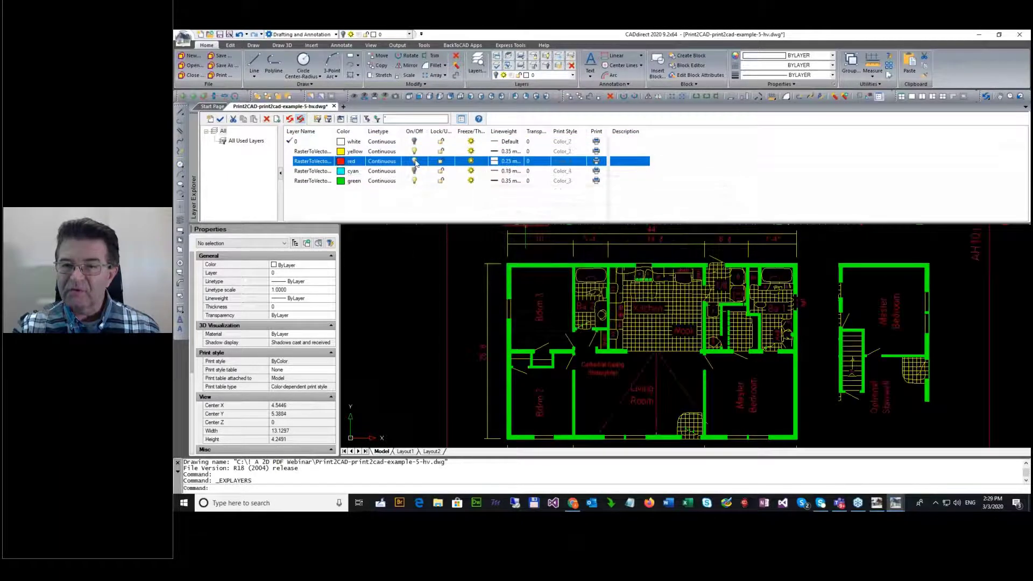
pyautogui.click(414, 171)
pyautogui.click(414, 141)
pyautogui.click(448, 322)
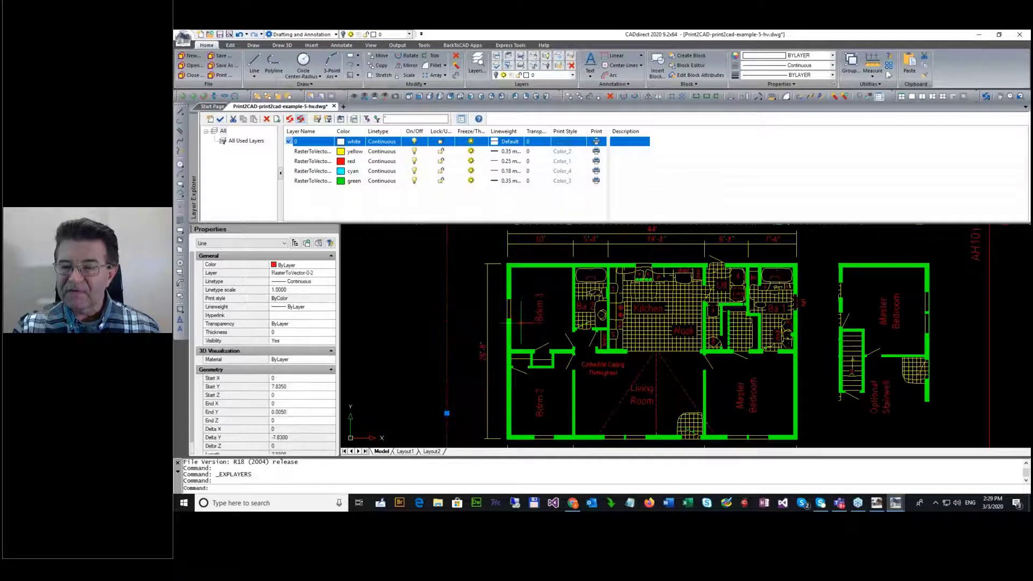
pyautogui.press('Escape')
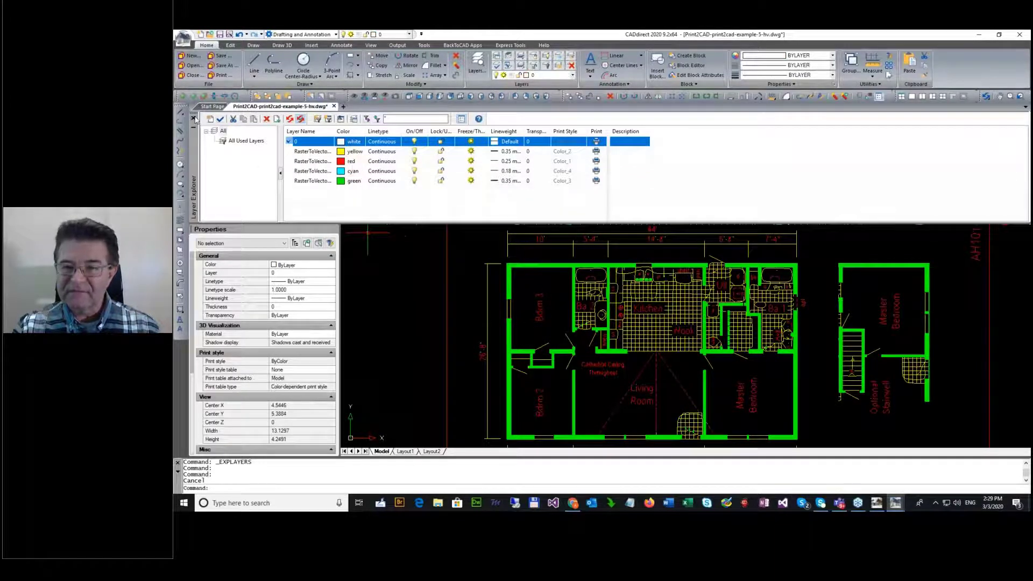
pyautogui.click(194, 118)
# Step: Examine the center-line traced text up close at the Bdrm 3 label, the 5'-4" dimension and the Master Bedroom label
pyautogui.scroll(6, 494, 226)
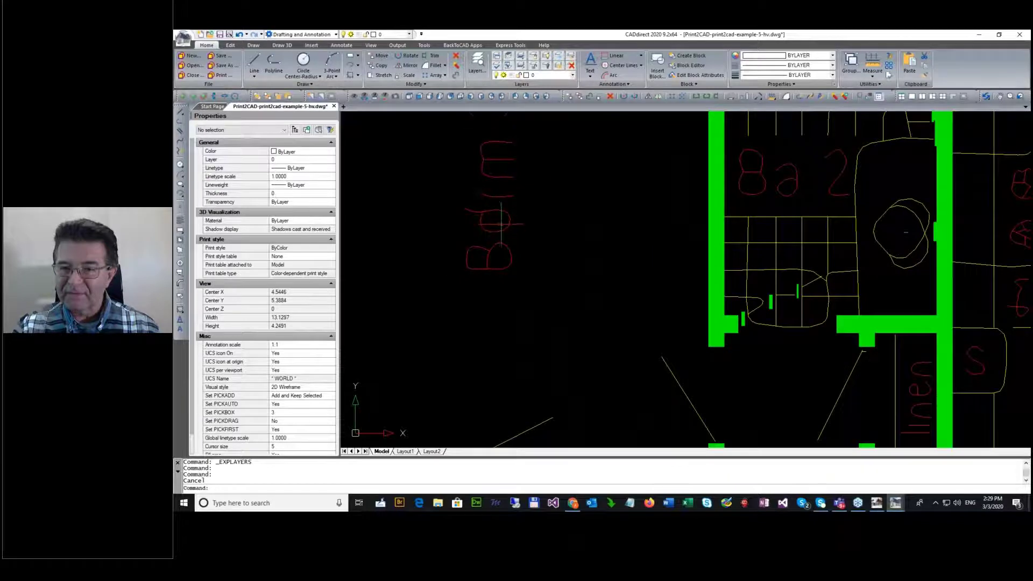
pyautogui.scroll(-8, 511, 226)
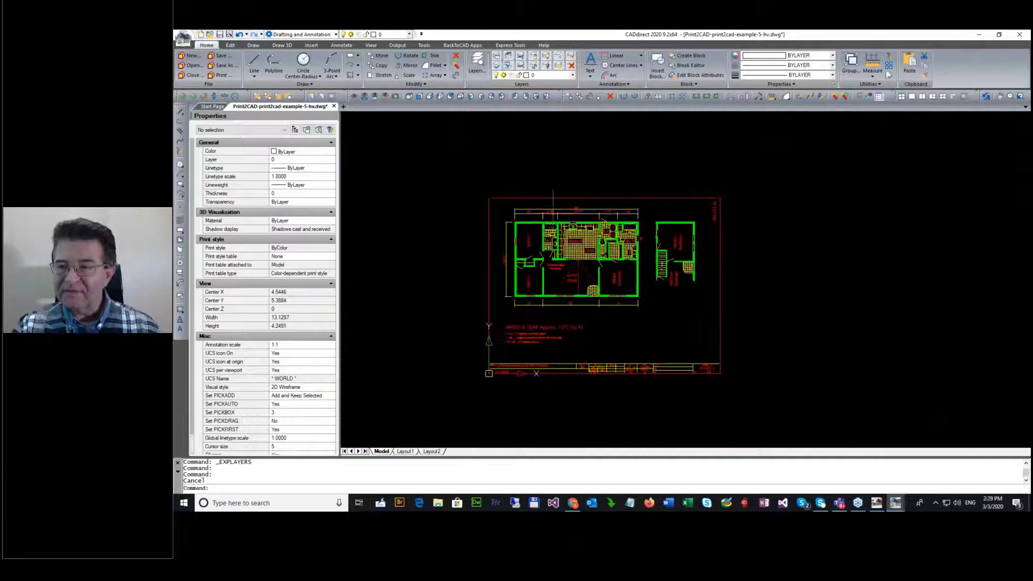
pyautogui.scroll(8, 553, 200)
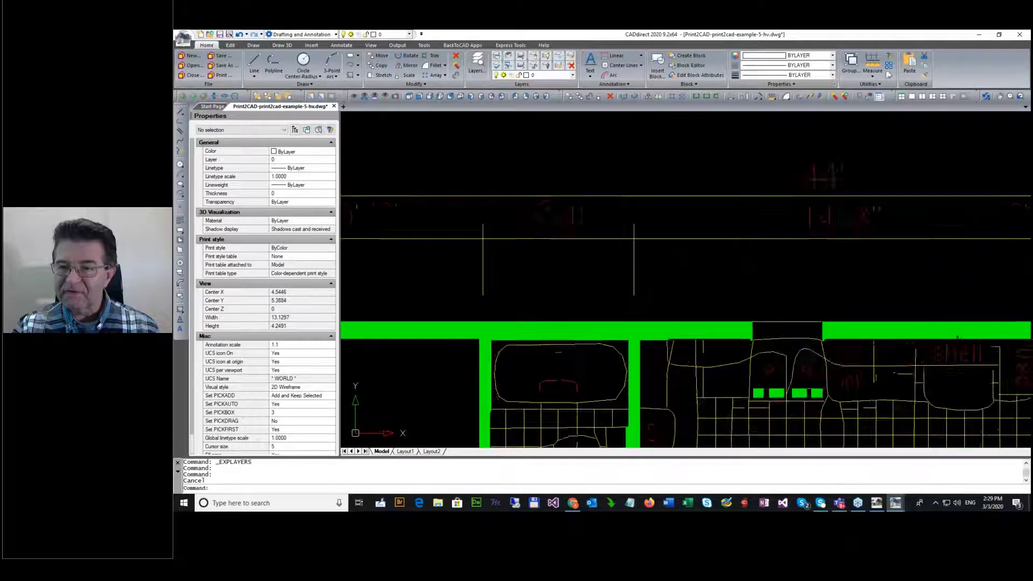
pyautogui.scroll(3, 559, 199)
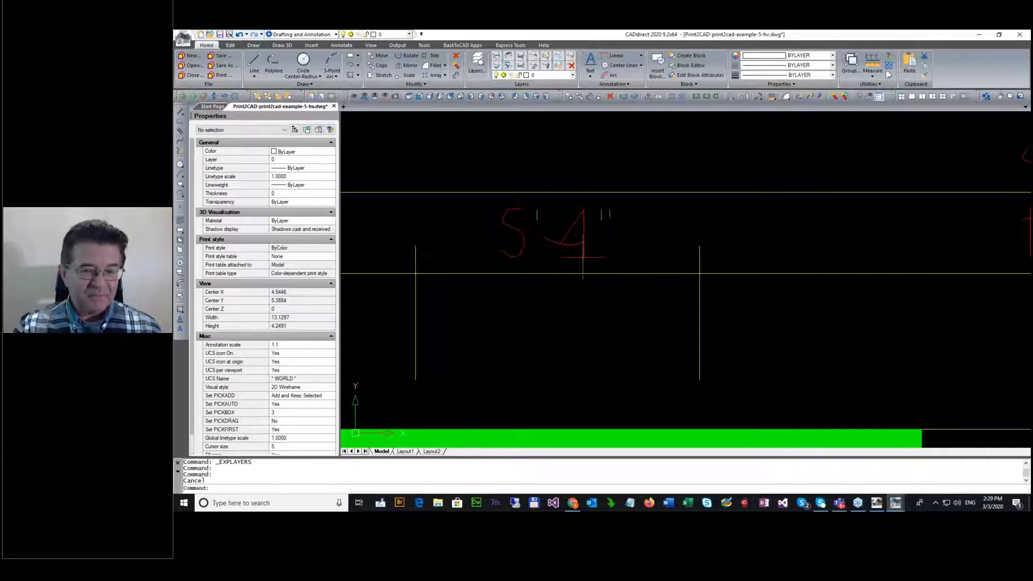
pyautogui.scroll(-8, 567, 427)
pyautogui.scroll(-2, 568, 428)
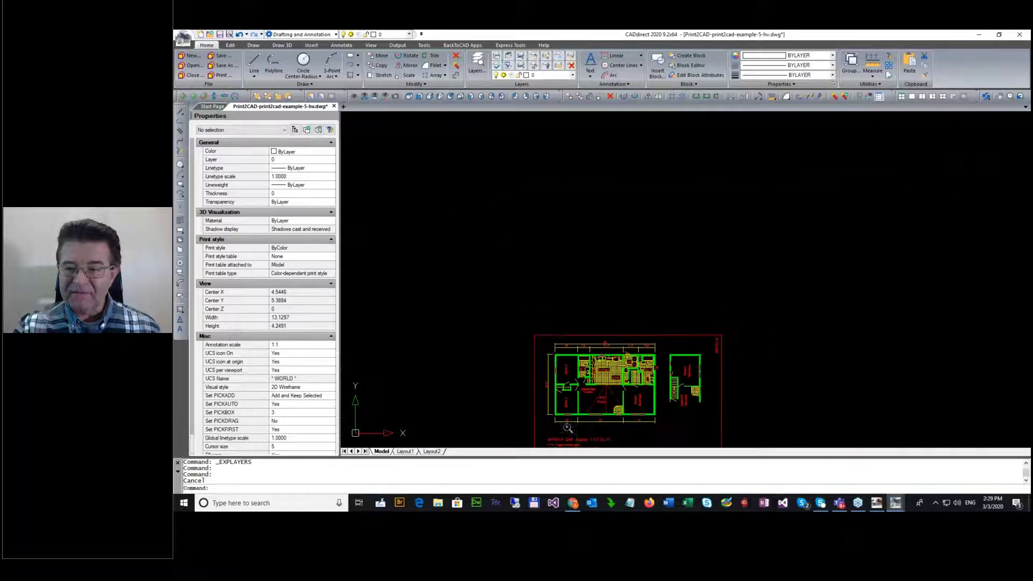
pyautogui.scroll(6, 690, 382)
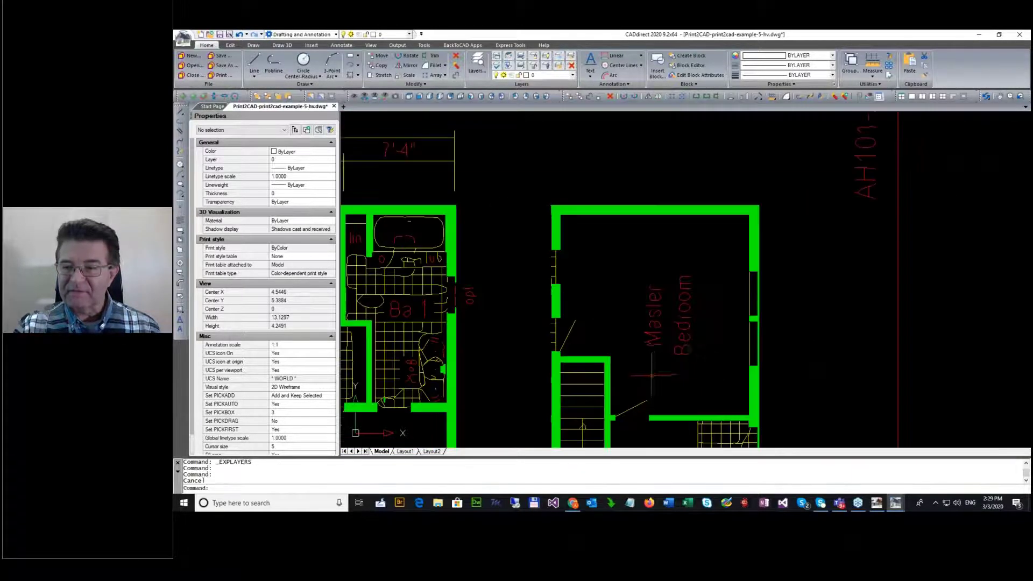
pyautogui.scroll(2, 652, 375)
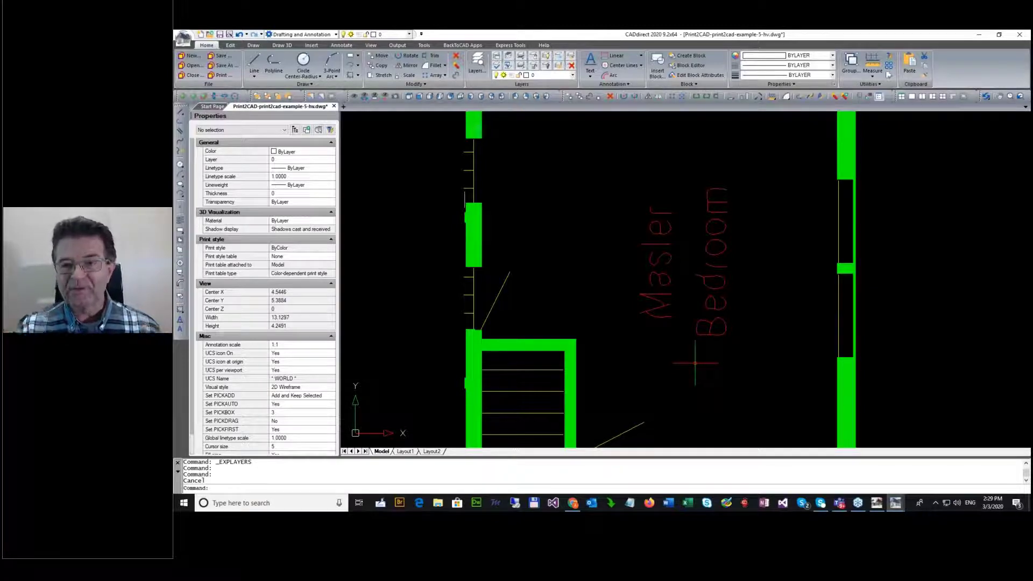
# Step: Close the drawing with its changes saved, minimize CADdirect and dismiss the list of converted files in Print2CAD
pyautogui.click(333, 107)
pyautogui.click(594, 286)
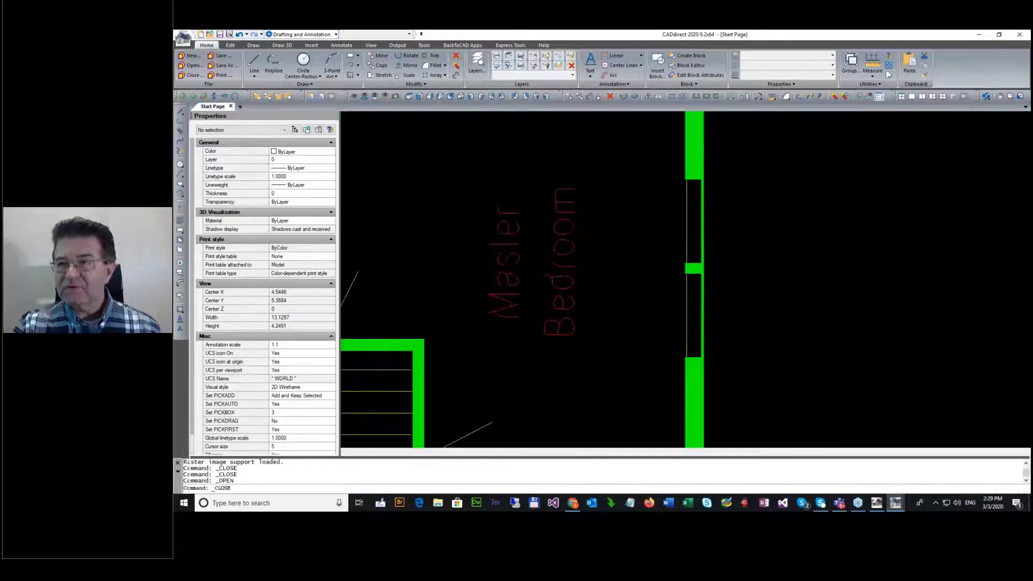
pyautogui.click(973, 35)
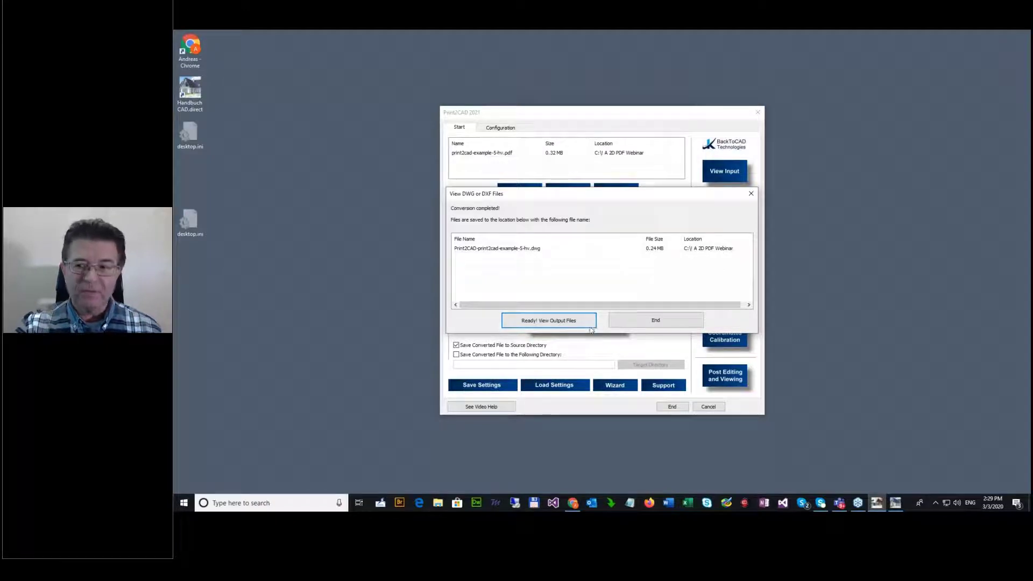
pyautogui.click(619, 321)
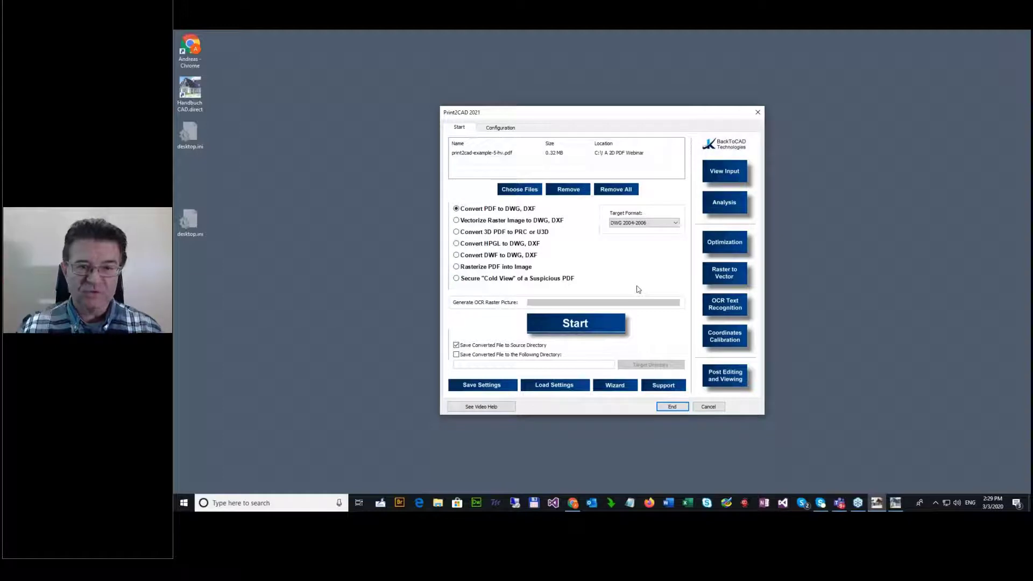
# Step: Set raster vectorization to Center Line and Outline Tracing Combination, turn off creating hatches or walls as solids, and convert the PDF
pyautogui.click(726, 272)
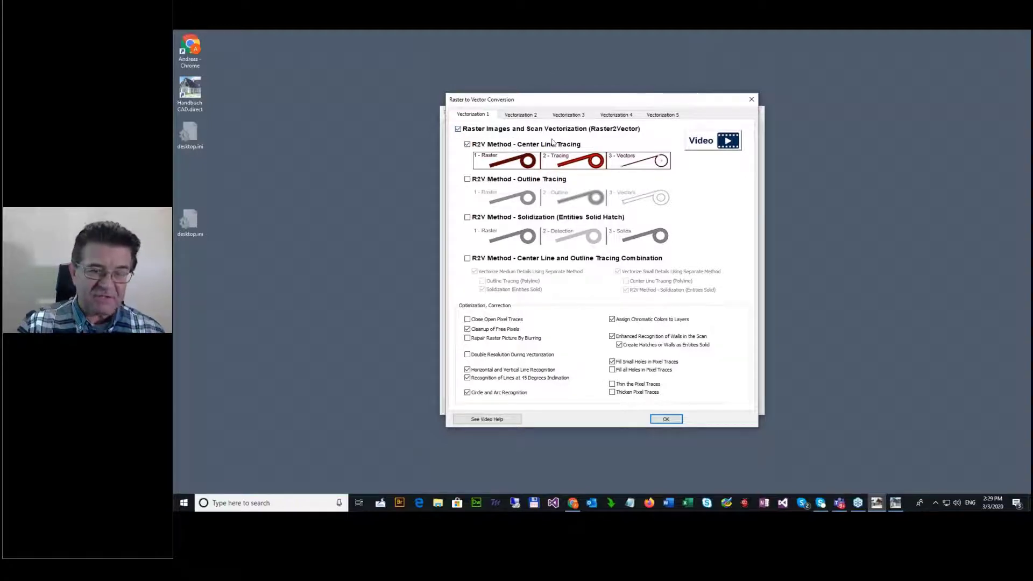
pyautogui.click(467, 258)
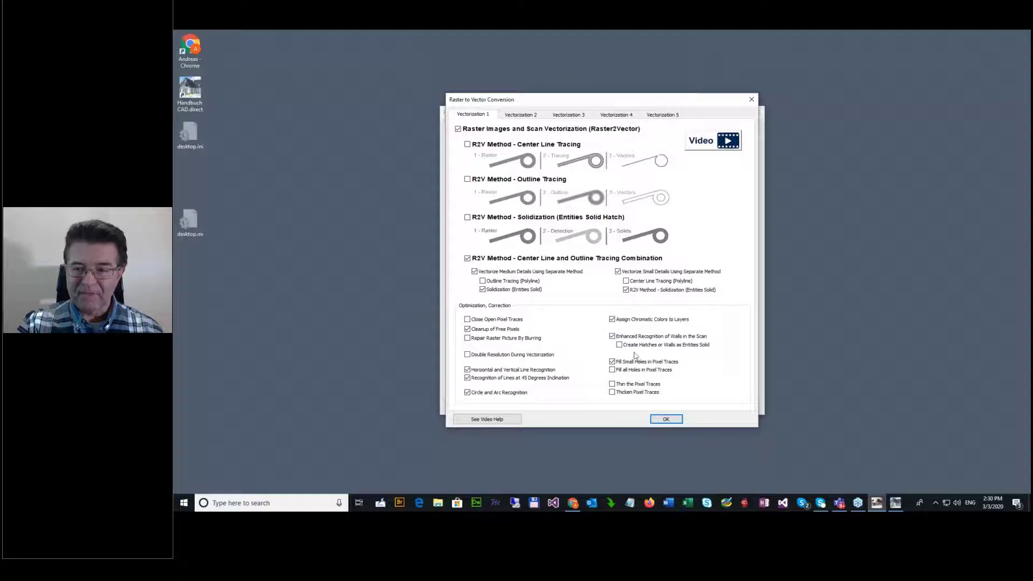
pyautogui.click(665, 418)
pyautogui.click(544, 323)
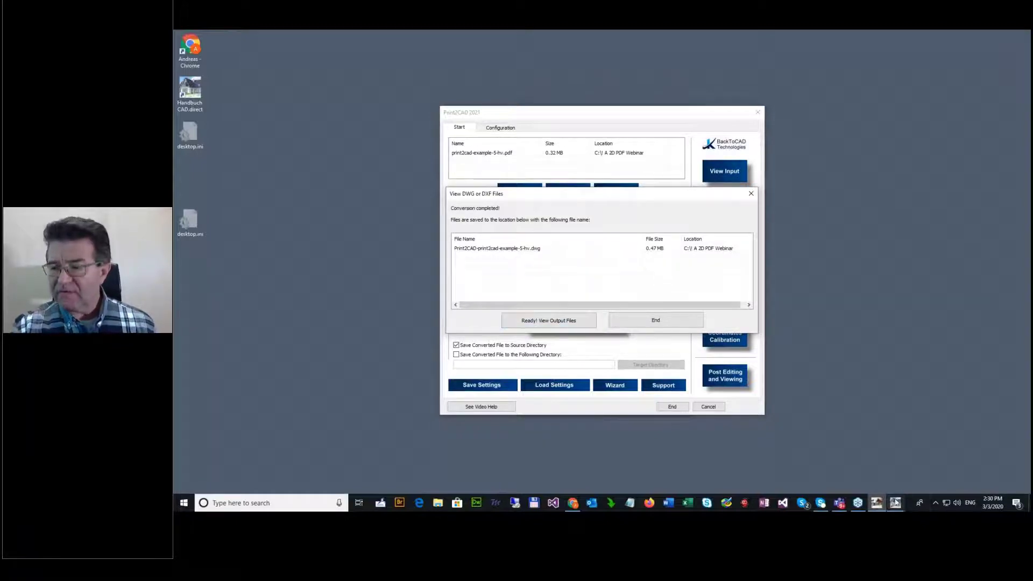
# Step: Switch to CADdirect and open the newly converted Print2CAD-print2cad-example-5-hv.dwg
pyautogui.click(896, 502)
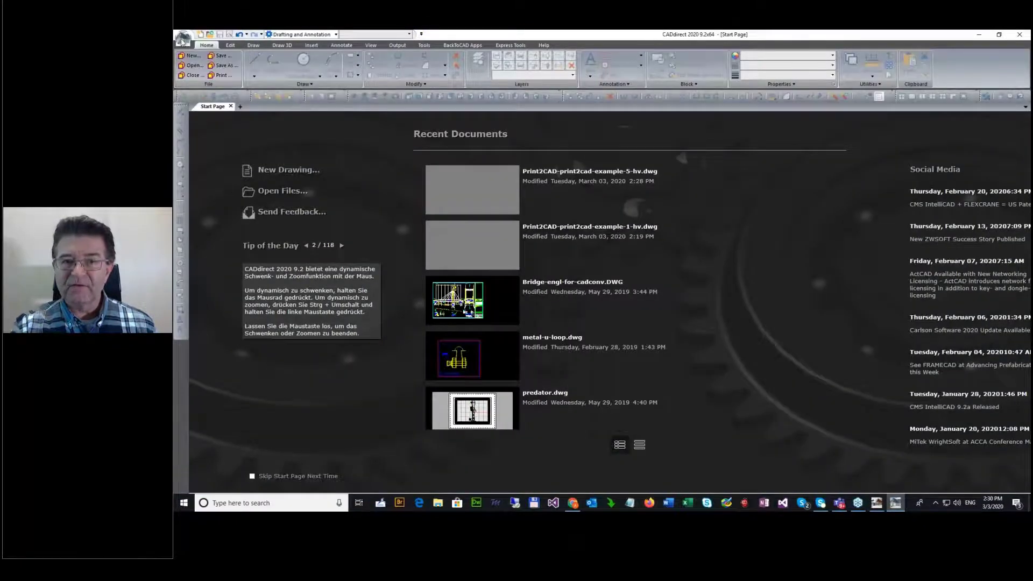
pyautogui.click(183, 37)
pyautogui.click(286, 74)
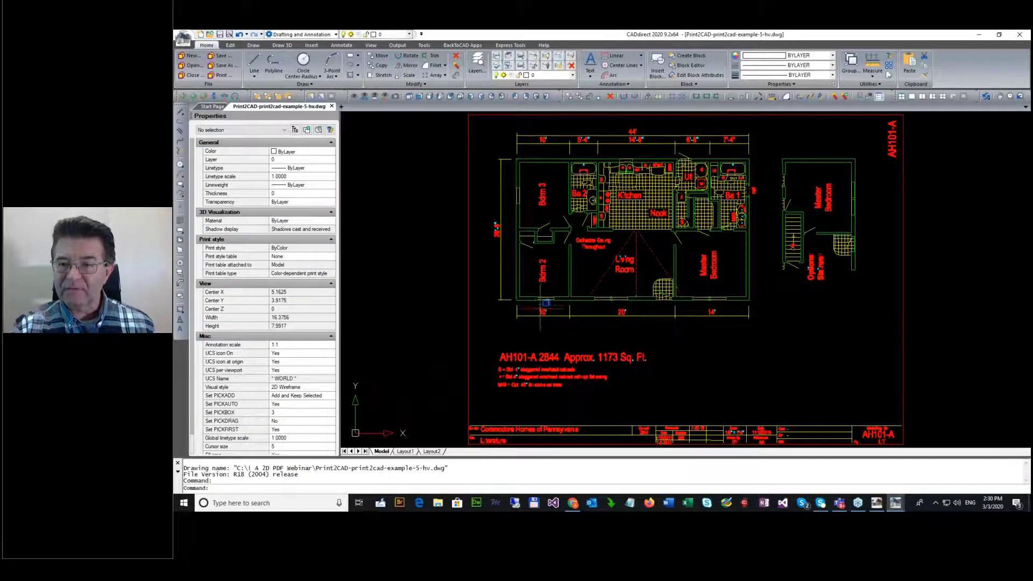
# Step: Inspect the individual outline wall lines at the outer corner of Bdrm 2 near the 10' dimension
pyautogui.scroll(8, 535, 307)
pyautogui.scroll(2, 430, 204)
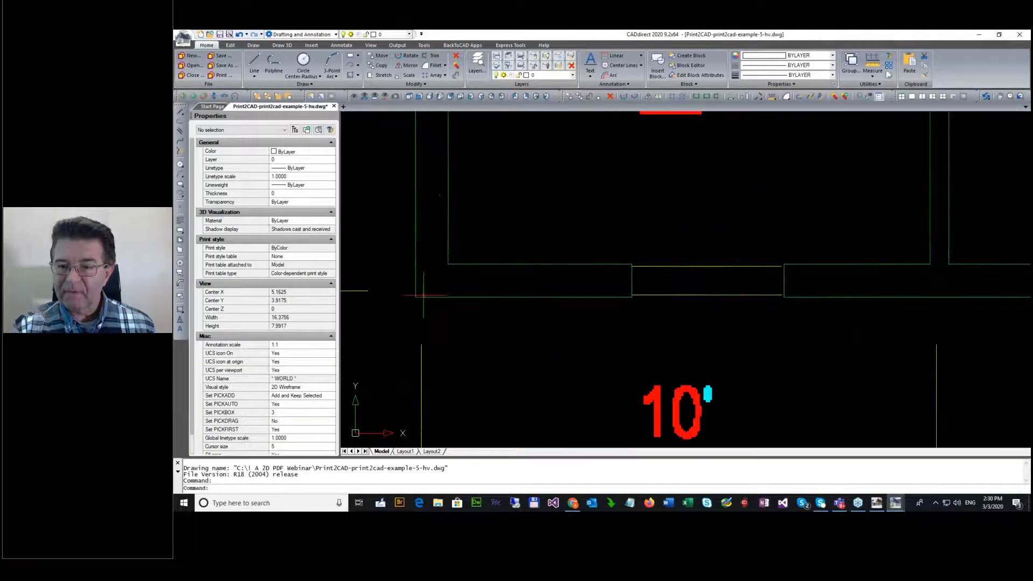
pyautogui.click(415, 289)
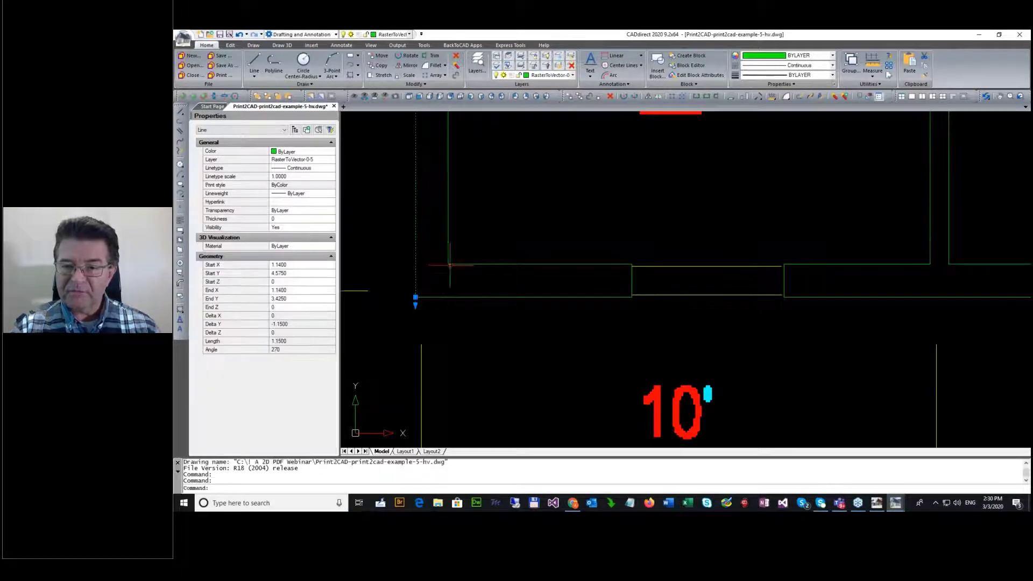
pyautogui.press('Escape')
pyautogui.click(441, 297)
pyautogui.press('Escape')
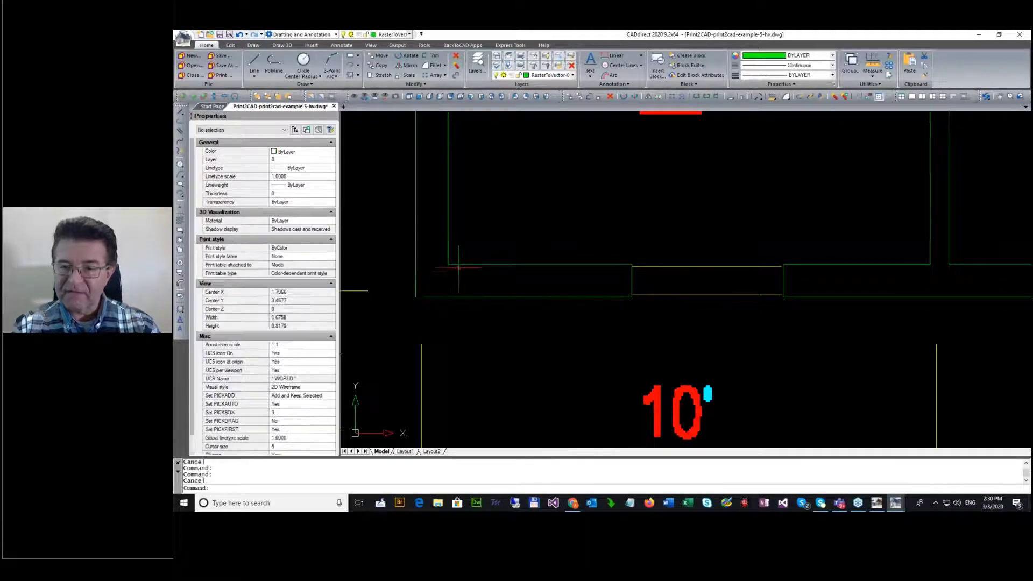
pyautogui.scroll(-1, 411, 288)
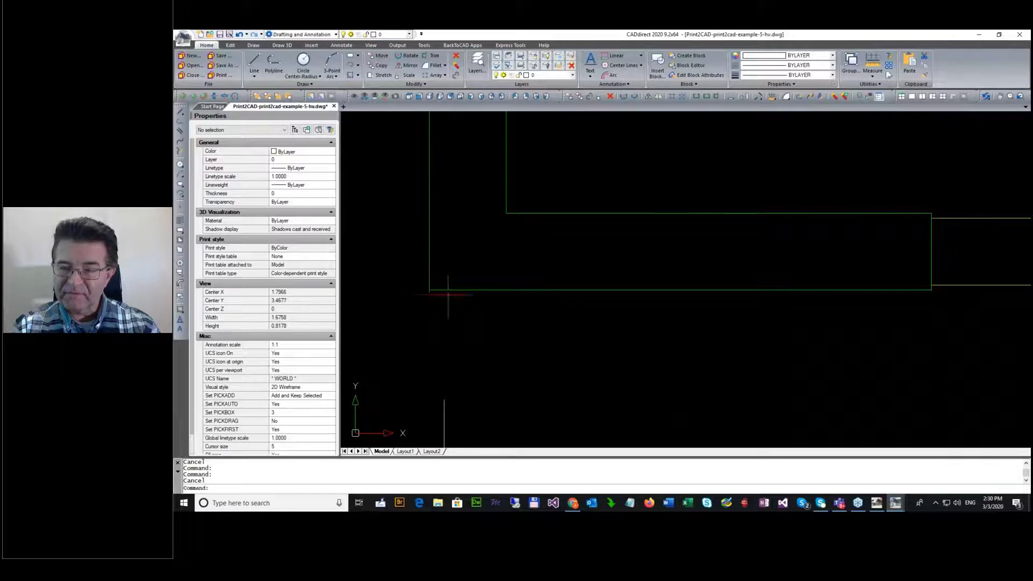
pyautogui.scroll(-1, 484, 302)
pyautogui.scroll(-2, 495, 305)
# Step: Select the 10' dimension text below Bdrm 2 to check its entity type, and clear the selection
pyautogui.scroll(5, 535, 343)
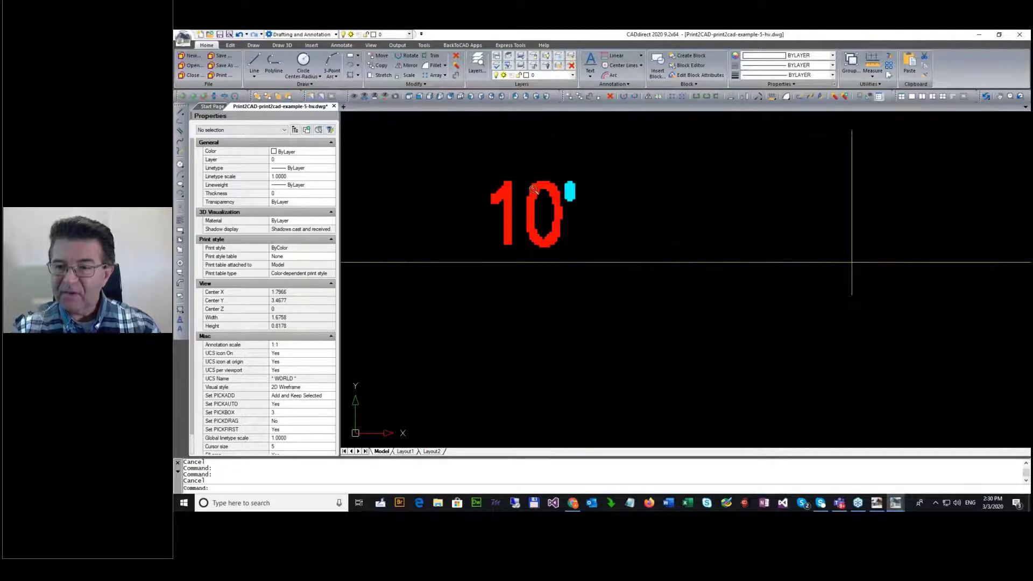
pyautogui.click(461, 160)
pyautogui.click(600, 256)
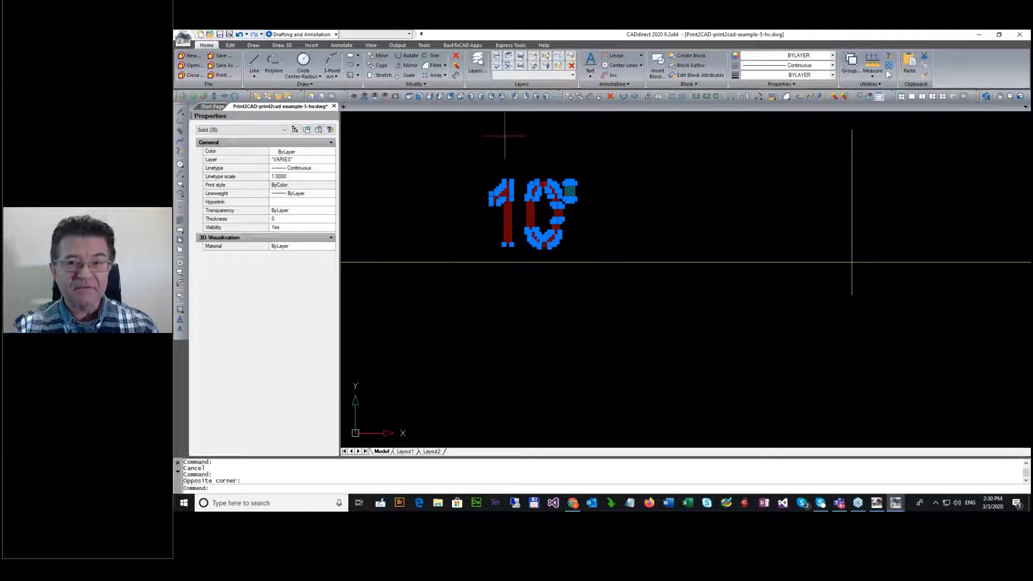
pyautogui.scroll(-1, 475, 214)
pyautogui.scroll(-3, 475, 214)
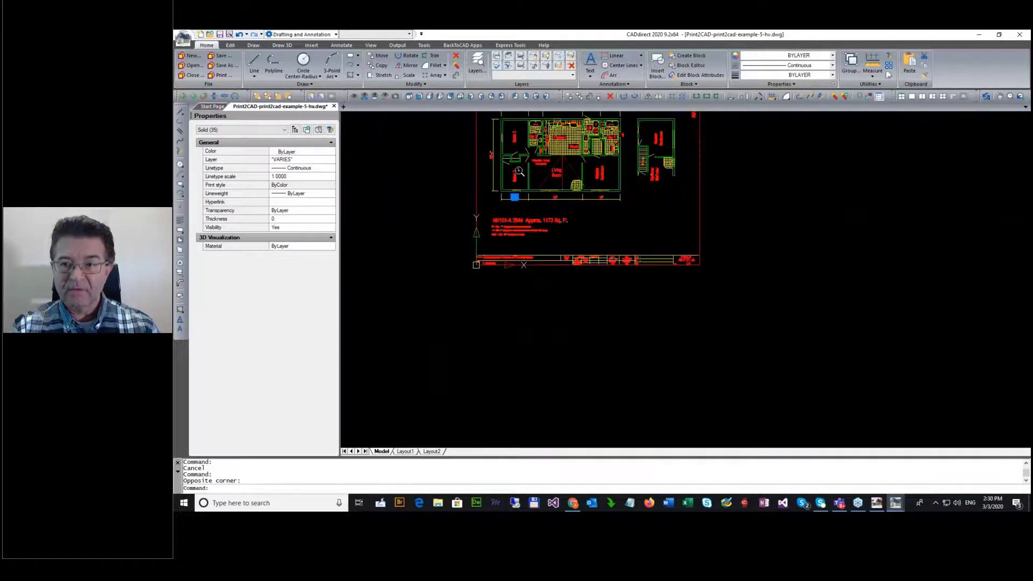
pyautogui.press('Escape')
# Step: Delete the solids that form the Bdrm 2 label
pyautogui.scroll(2, 518, 154)
pyautogui.scroll(2, 518, 154)
pyautogui.scroll(2, 487, 398)
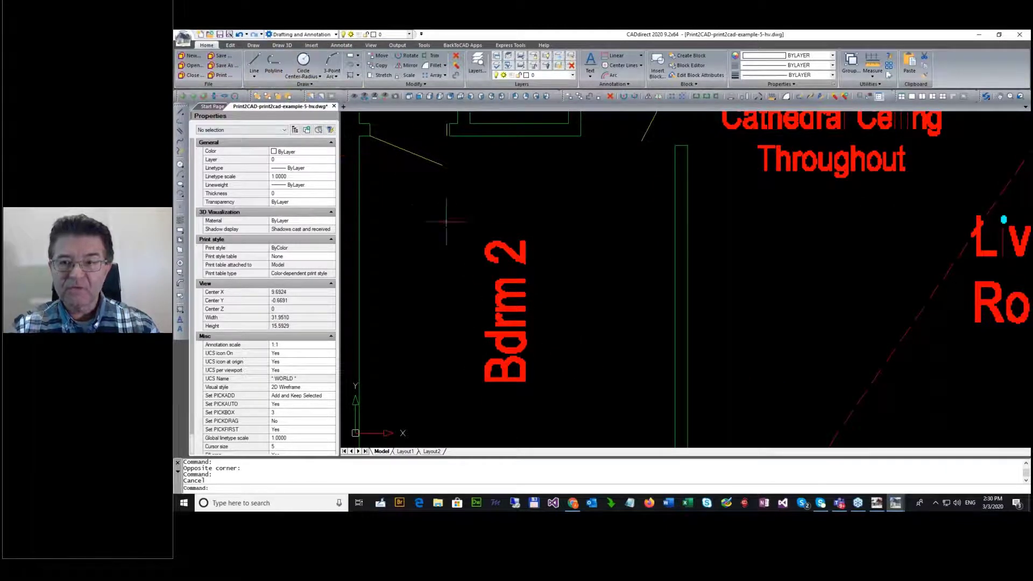
pyautogui.moveTo(456, 235); pyautogui.dragTo(603, 412)
pyautogui.press('Delete')
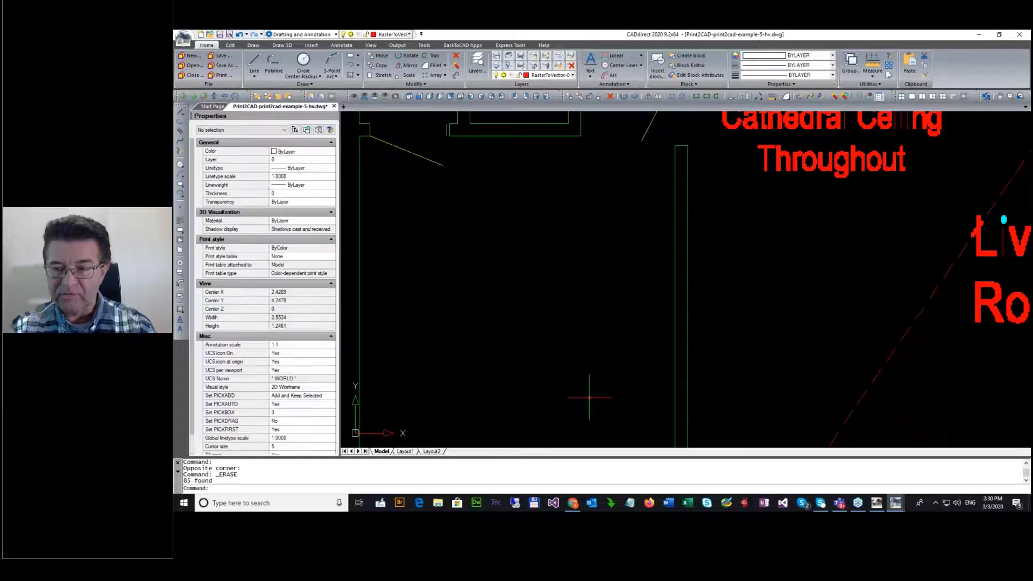
# Step: Examine the floor plan's vectorized walls, dimensions and room labels around the Living Room and Master Bedroom
pyautogui.scroll(-6, 594, 396)
pyautogui.scroll(-2, 920, 282)
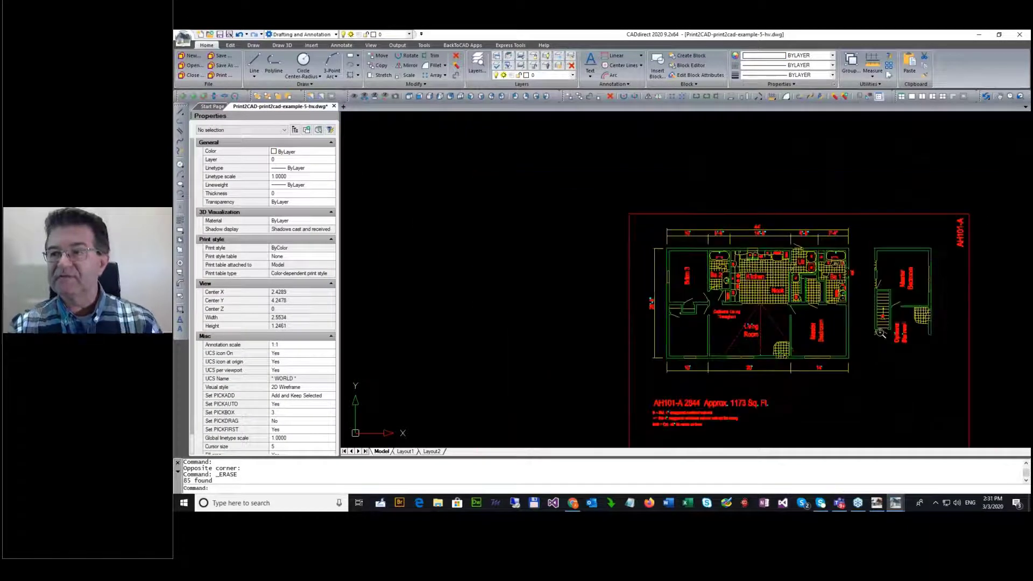
pyautogui.scroll(4, 787, 417)
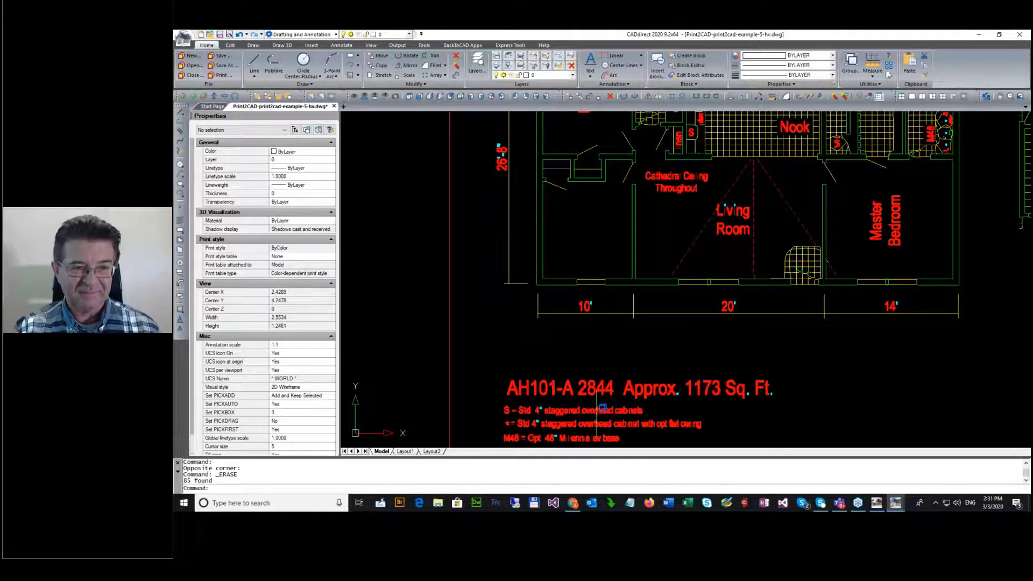
pyautogui.scroll(-3, 602, 408)
pyautogui.scroll(5, 665, 259)
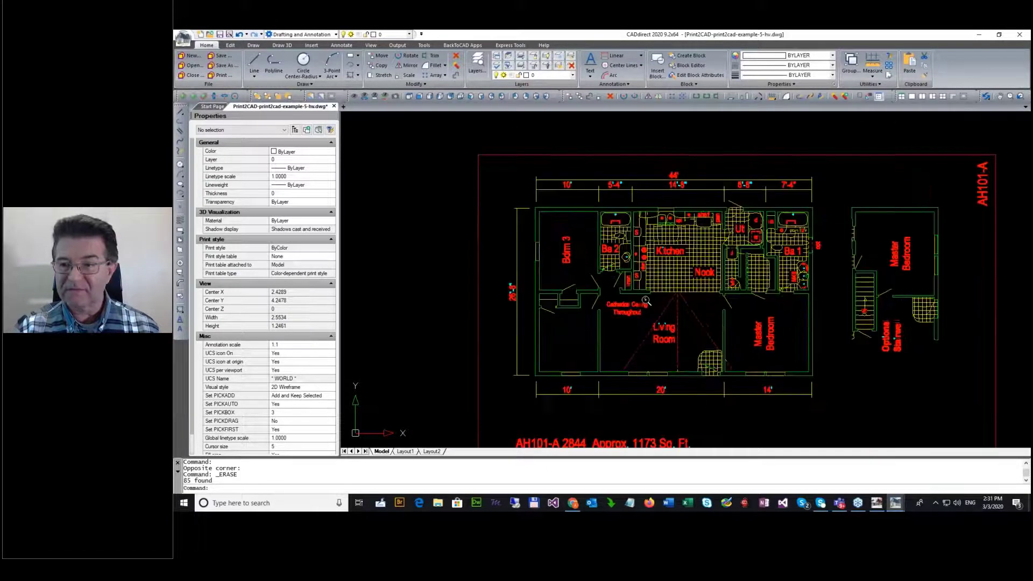
pyautogui.scroll(-3, 664, 260)
pyautogui.scroll(3, 665, 260)
pyautogui.scroll(-3, 689, 218)
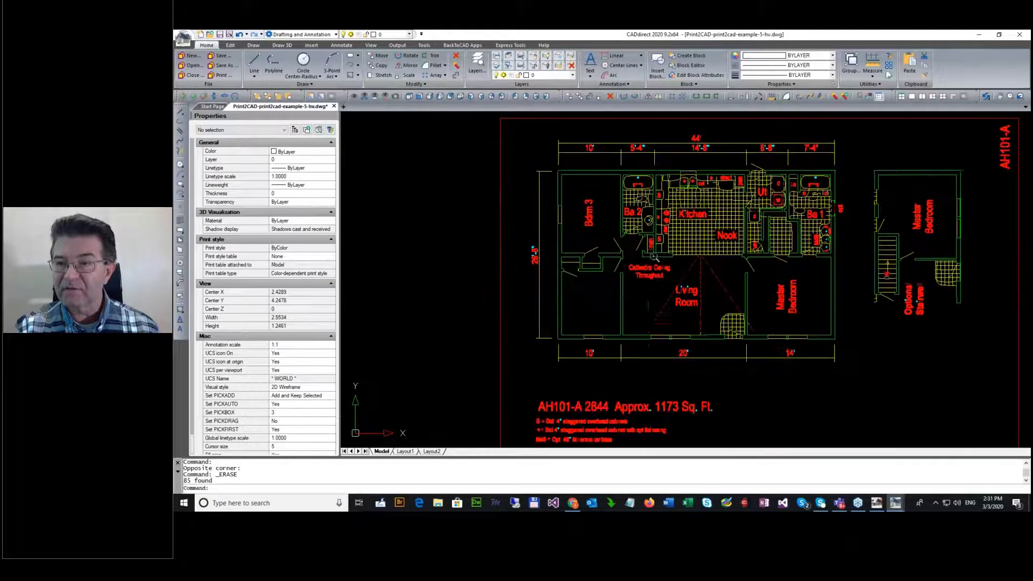
pyautogui.scroll(4, 632, 355)
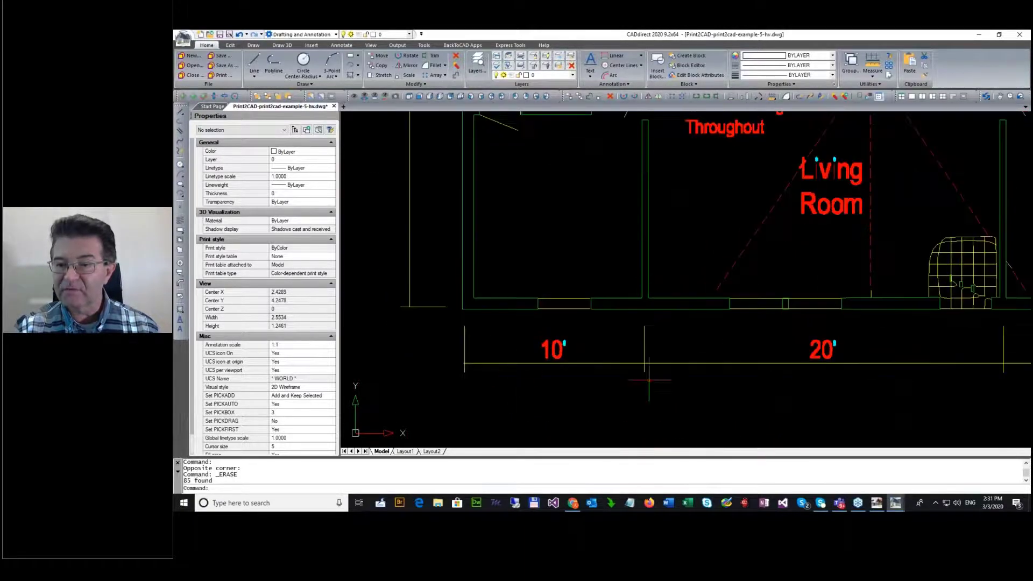
pyautogui.scroll(-1, 647, 370)
pyautogui.scroll(-3, 647, 370)
pyautogui.scroll(6, 761, 340)
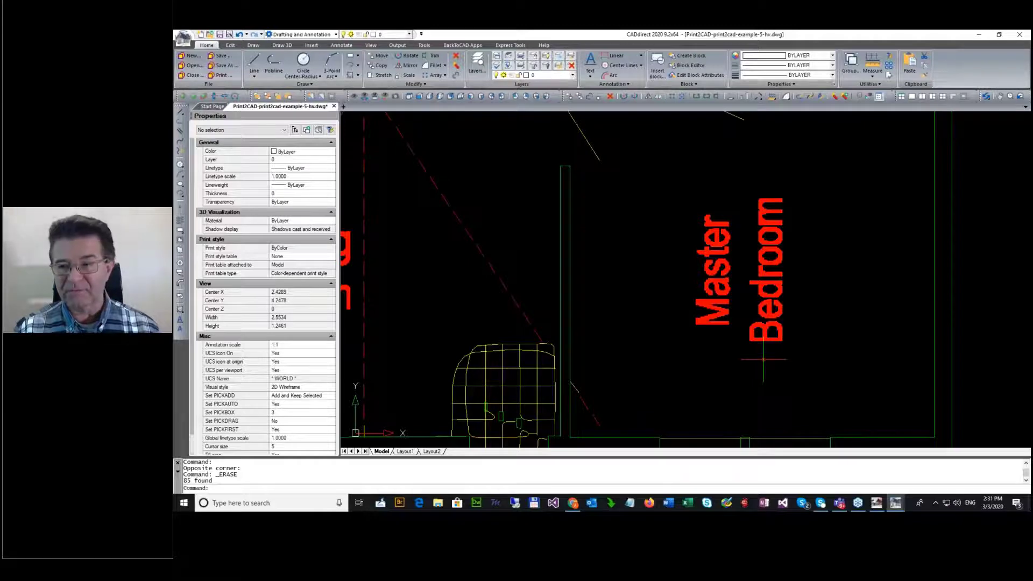
# Step: Examine the vectorized text of the AH101-A 2844 heading, the notes below it and the title block
pyautogui.scroll(-8, 763, 359)
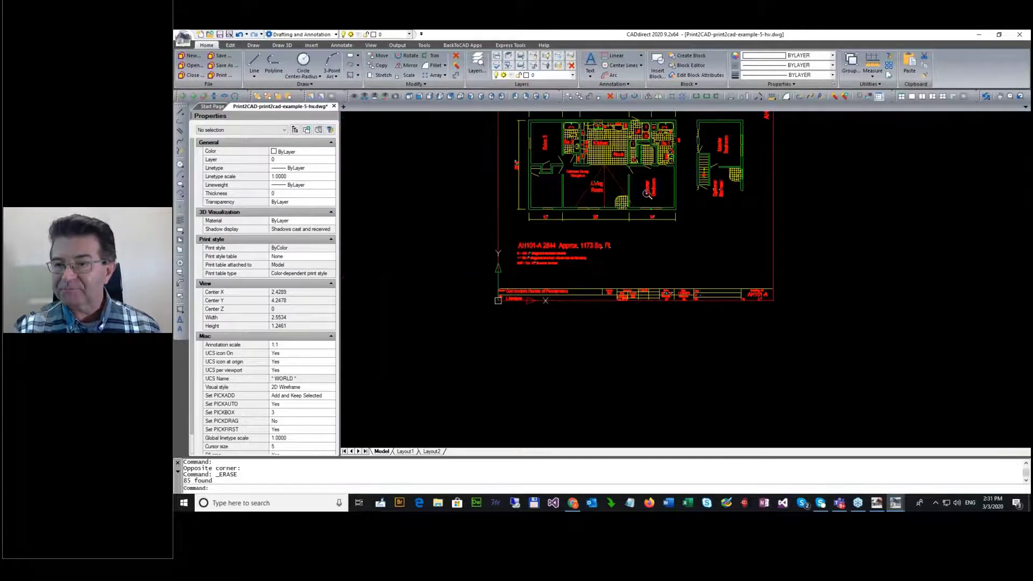
pyautogui.scroll(2, 578, 395)
pyautogui.scroll(3, 579, 394)
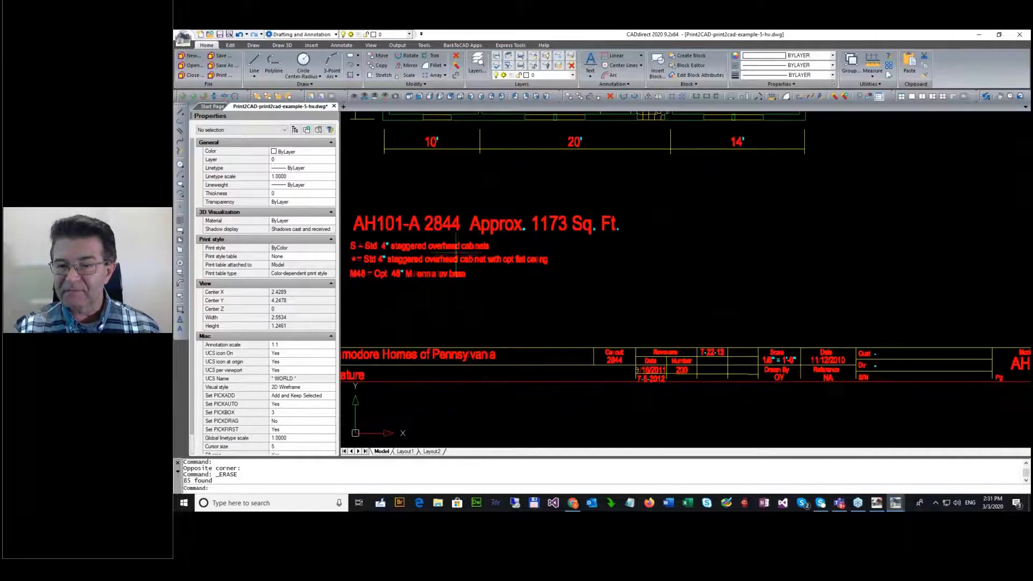
pyautogui.scroll(-1, 398, 241)
pyautogui.scroll(5, 398, 241)
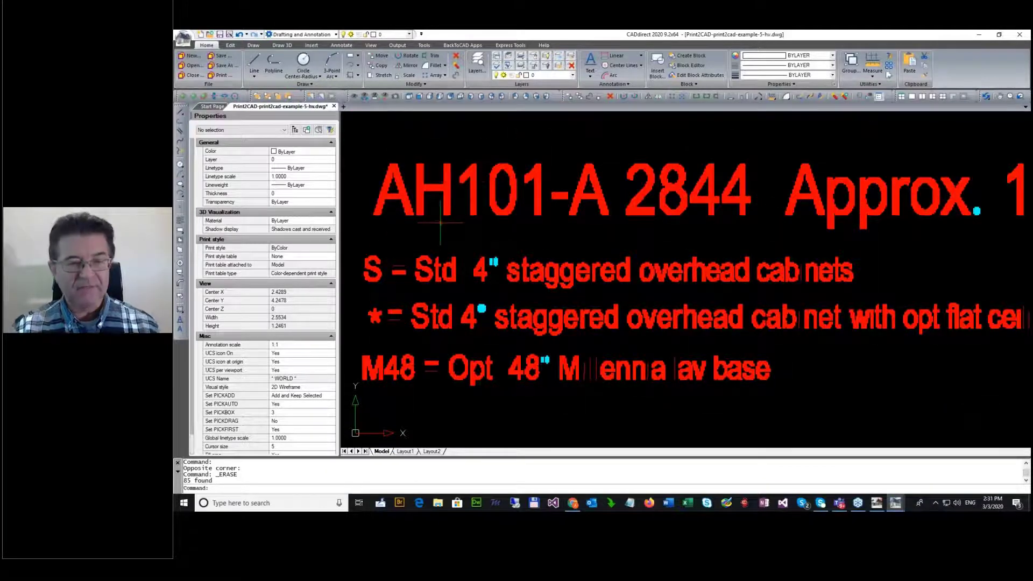
pyautogui.scroll(-2, 440, 221)
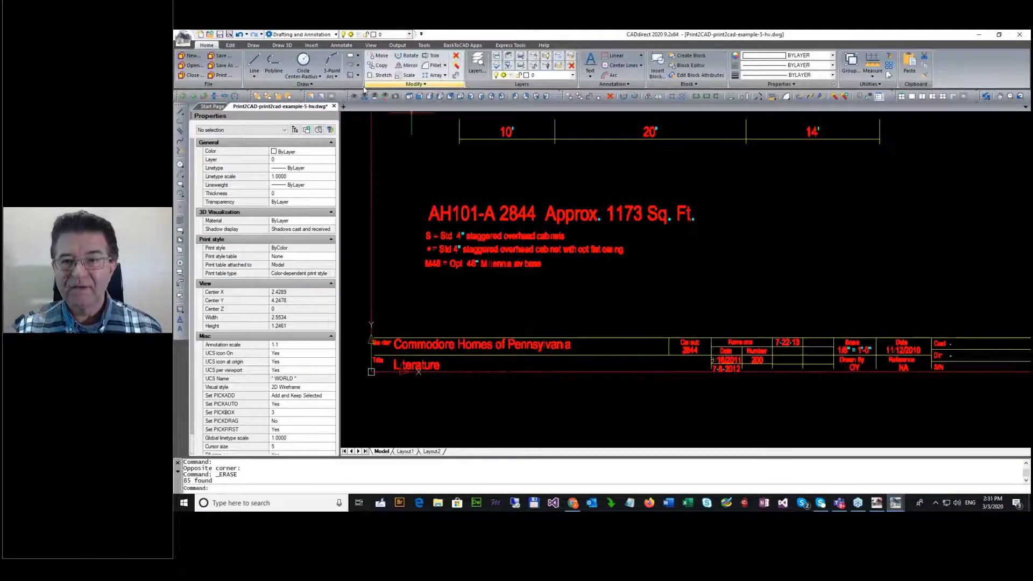
# Step: Close the drawing without saving its changes, minimize CADdirect and dismiss Print2CAD's list of converted files
pyautogui.click(334, 106)
pyautogui.click(625, 283)
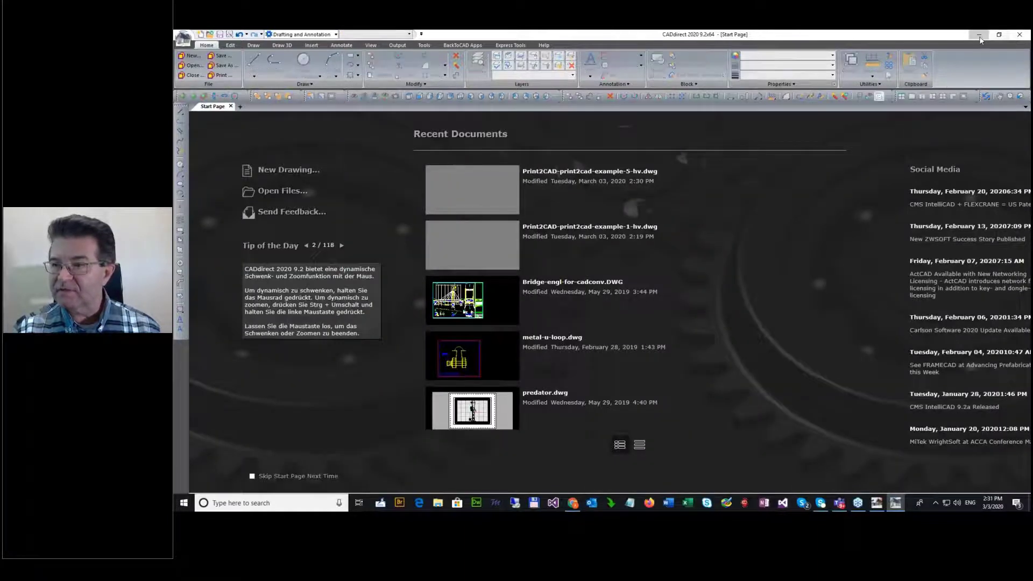
pyautogui.click(978, 35)
pyautogui.click(641, 324)
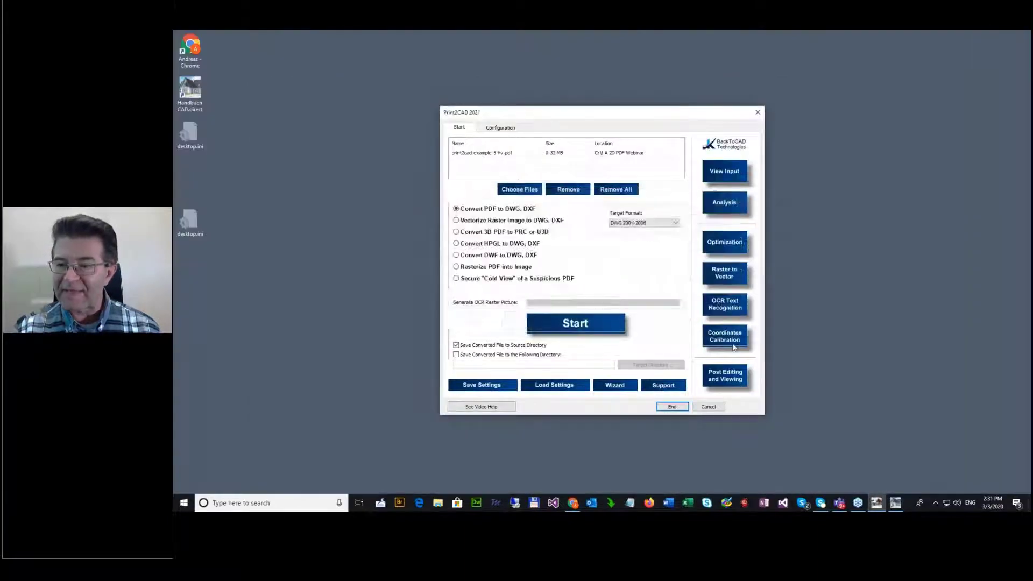
# Step: Enable automatic OCR for 0 and 90 degree text, exclude paths and hatches, and set the language to English (United States)
pyautogui.click(727, 308)
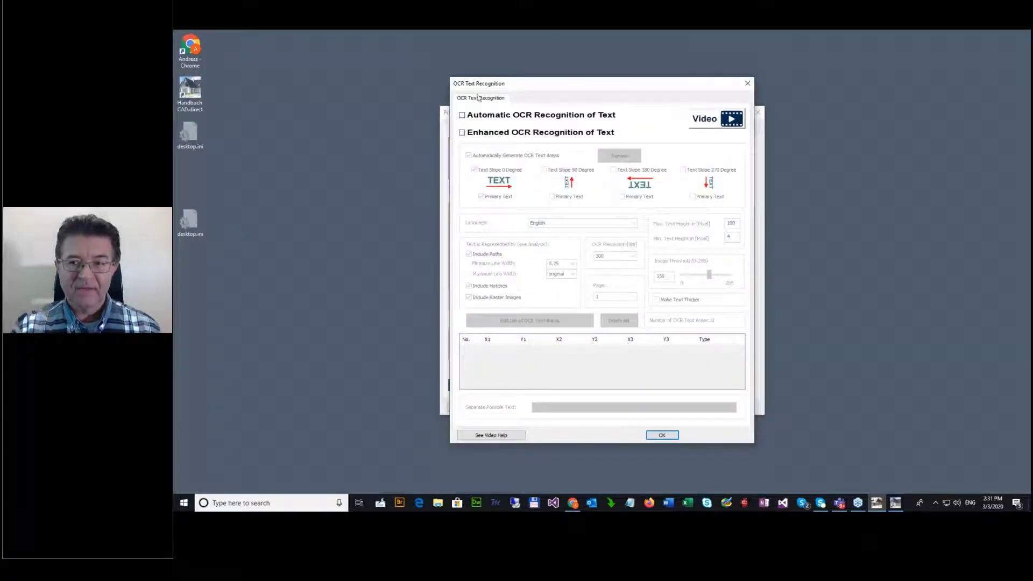
pyautogui.click(470, 116)
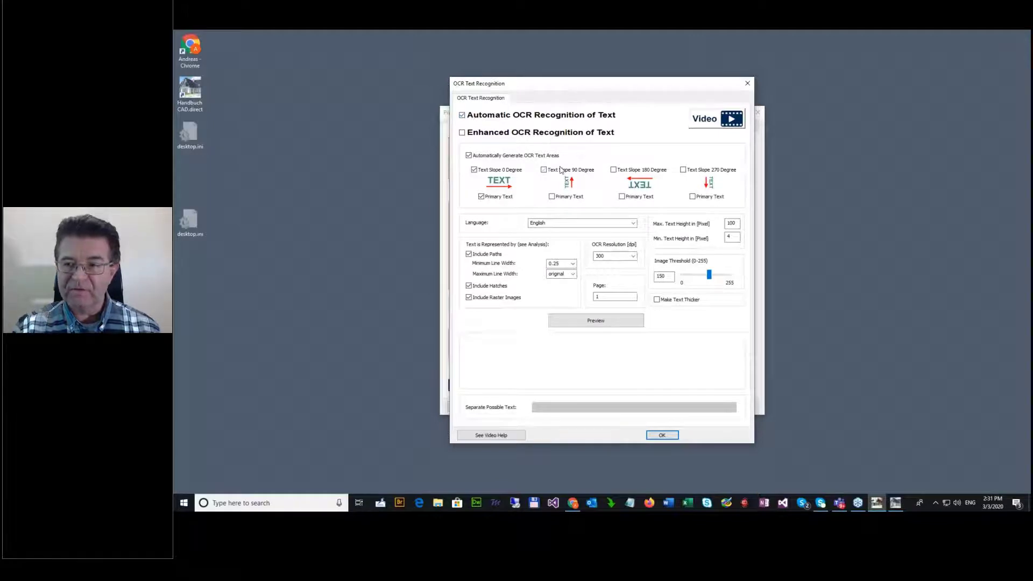
pyautogui.click(490, 286)
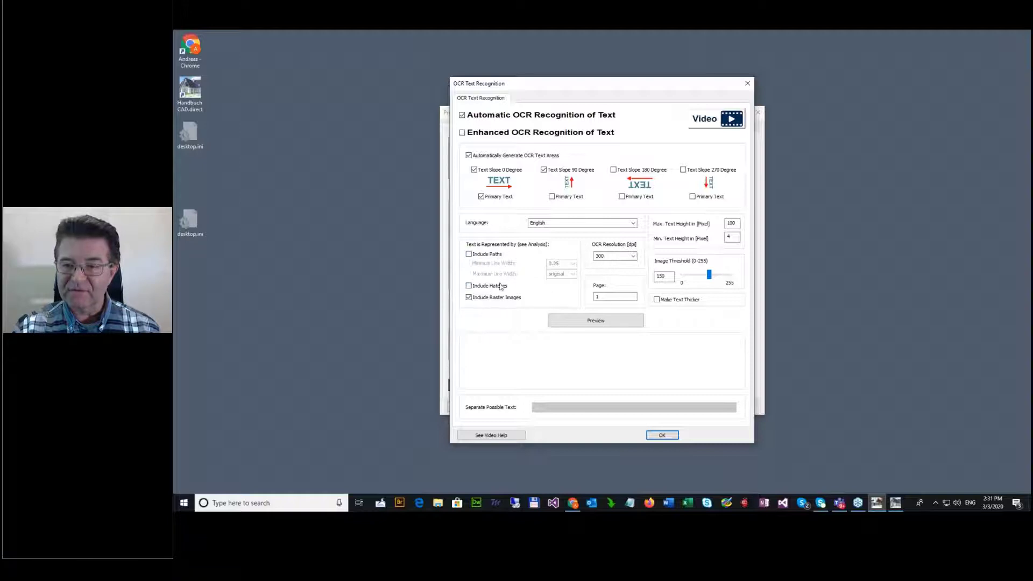
pyautogui.click(632, 223)
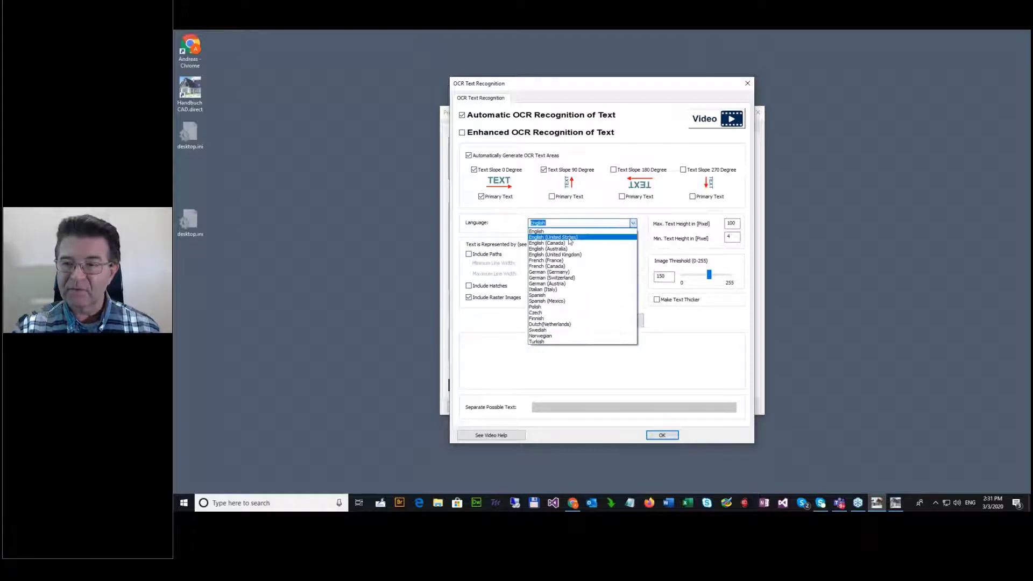
pyautogui.click(569, 241)
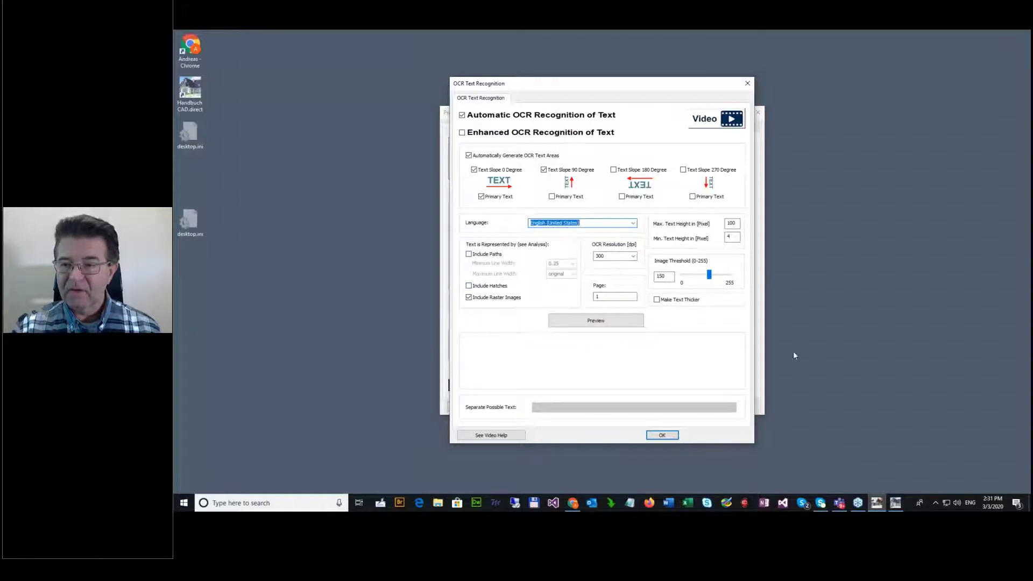
pyautogui.click(662, 434)
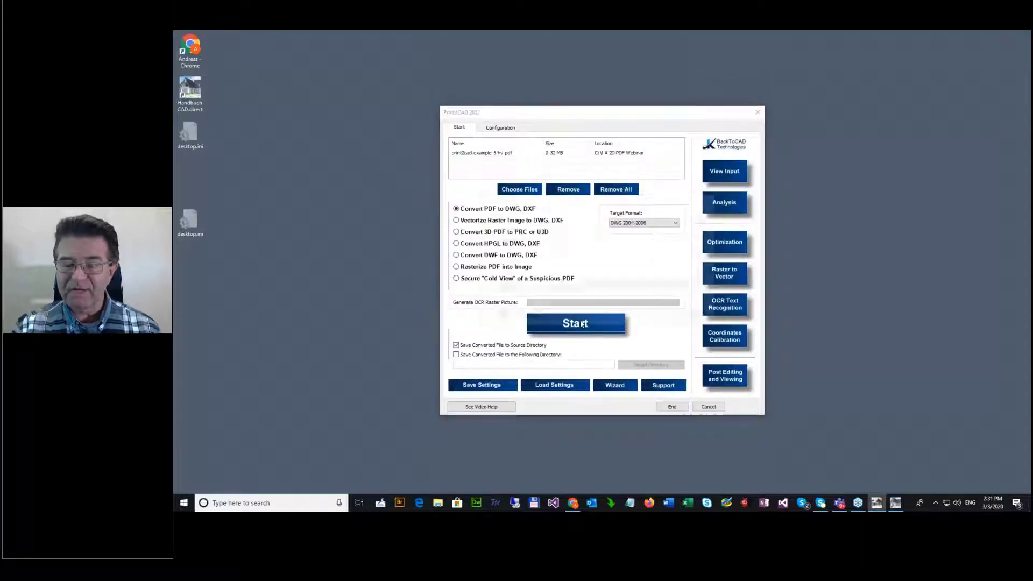
# Step: Start the conversion with OCR and correct the first recognized text to "Title"
pyautogui.click(582, 323)
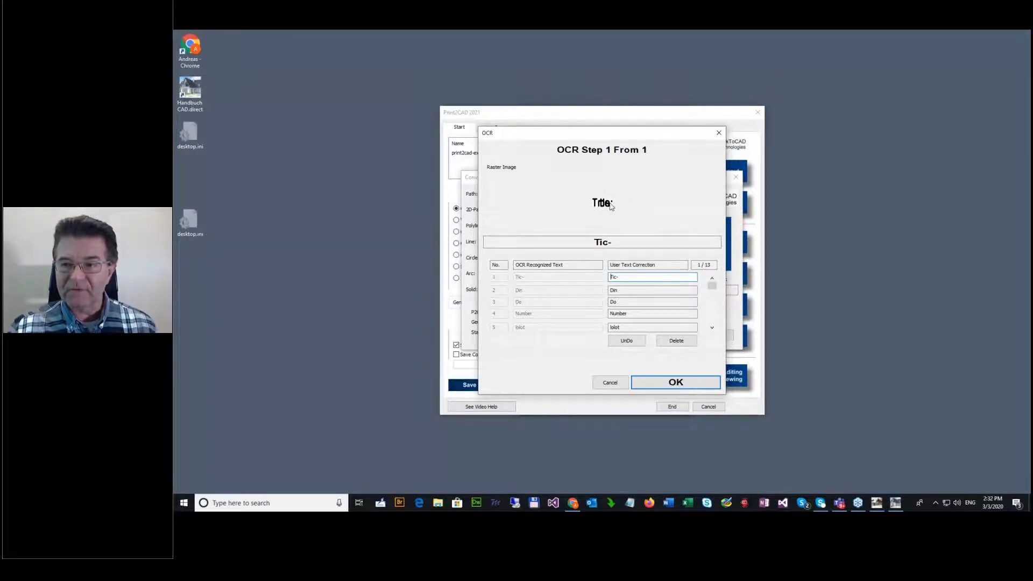
pyautogui.moveTo(627, 277); pyautogui.dragTo(580, 274)
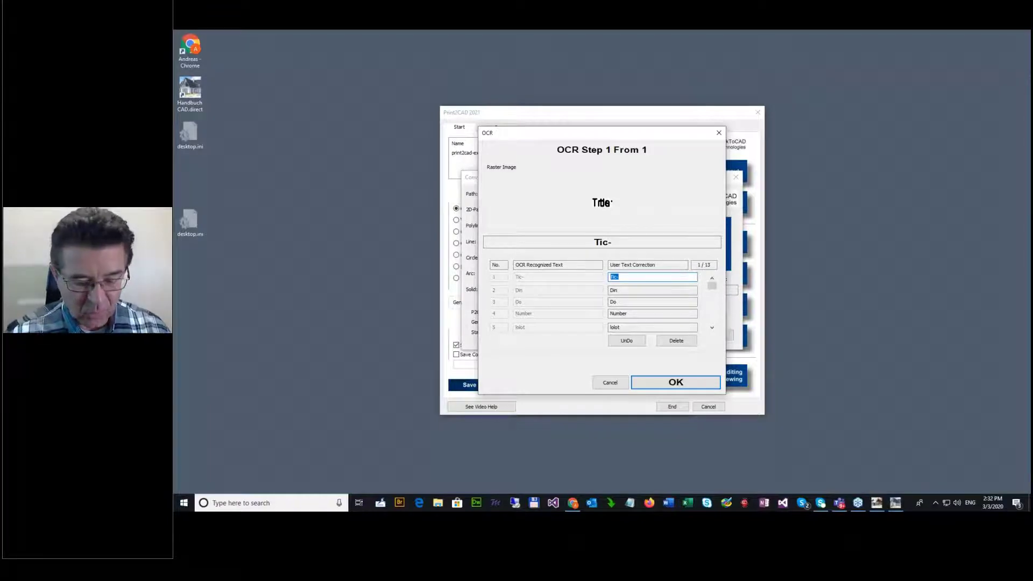
pyautogui.write('Ti')
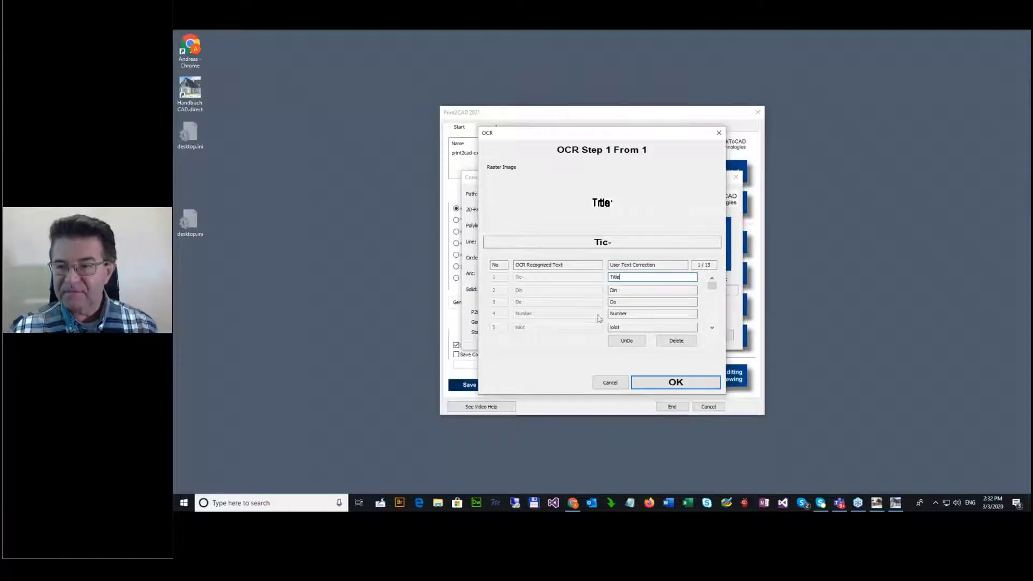
# Step: Correct the second recognized text to "Dir:" and the thirteenth to "Bdrm", and accept the OCR texts to finish the conversion
pyautogui.click(712, 327)
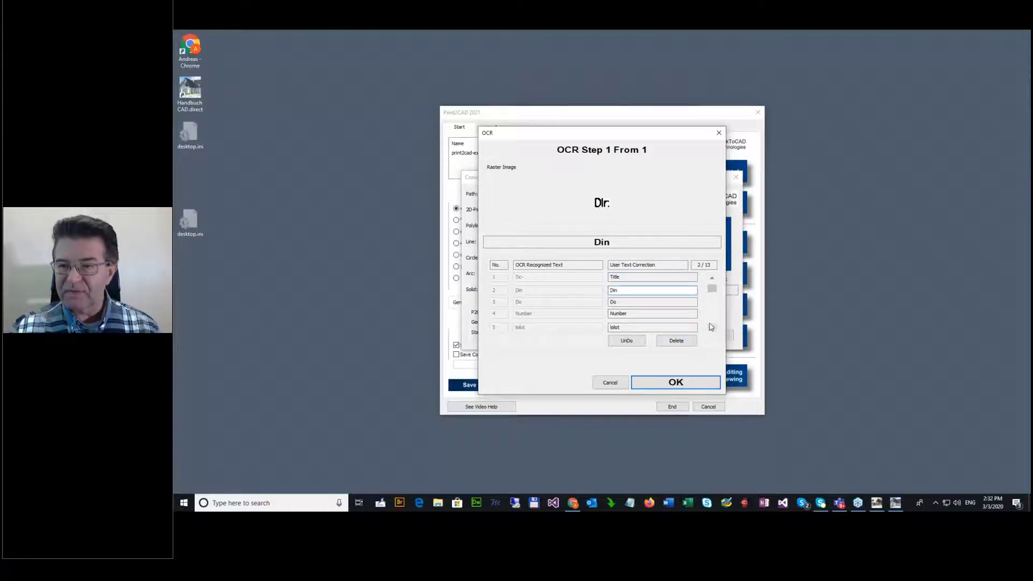
pyautogui.doubleClick(613, 290)
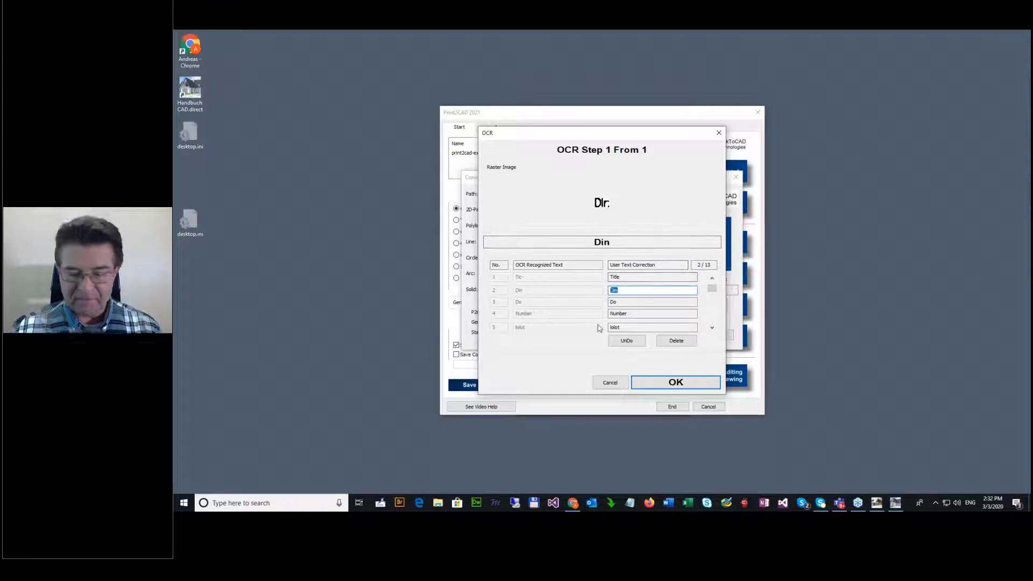
pyautogui.write('Di')
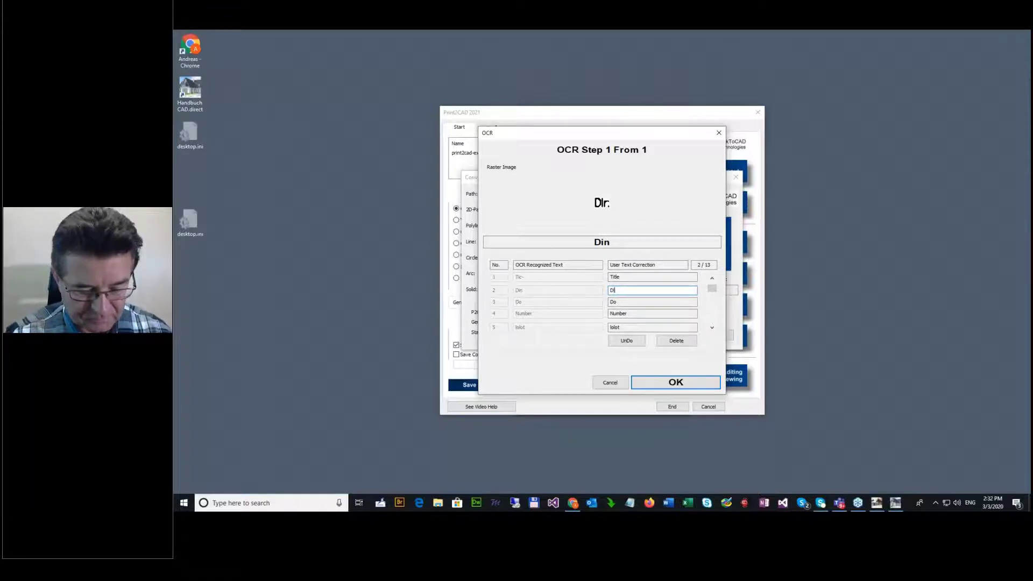
pyautogui.write('r:')
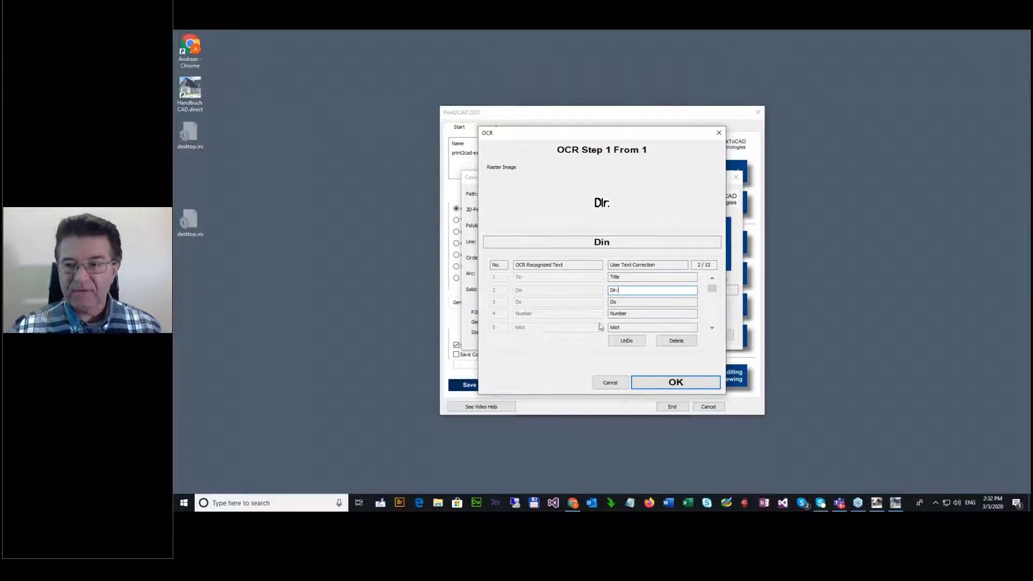
pyautogui.click(715, 330)
pyautogui.click(714, 330)
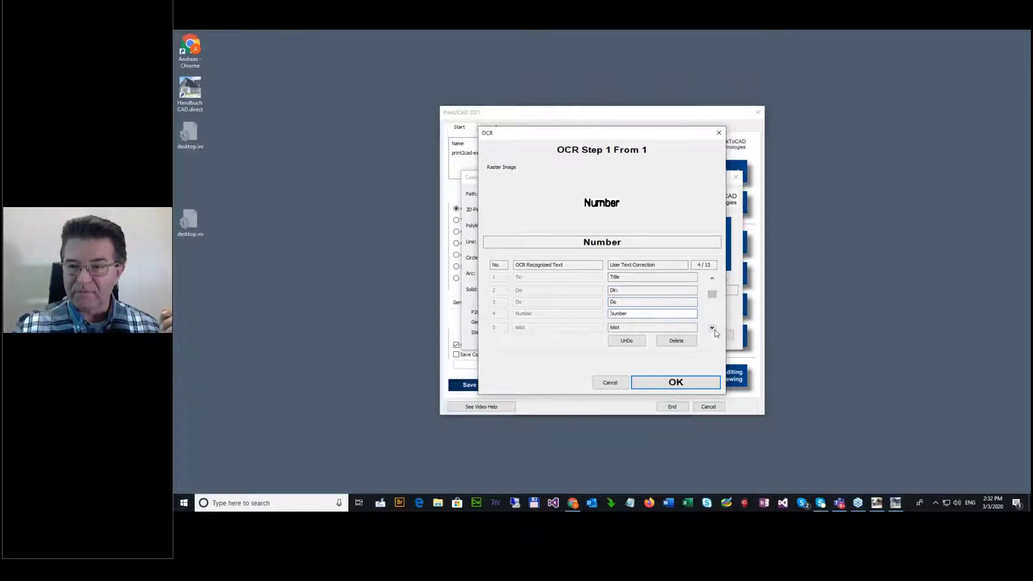
pyautogui.click(712, 279)
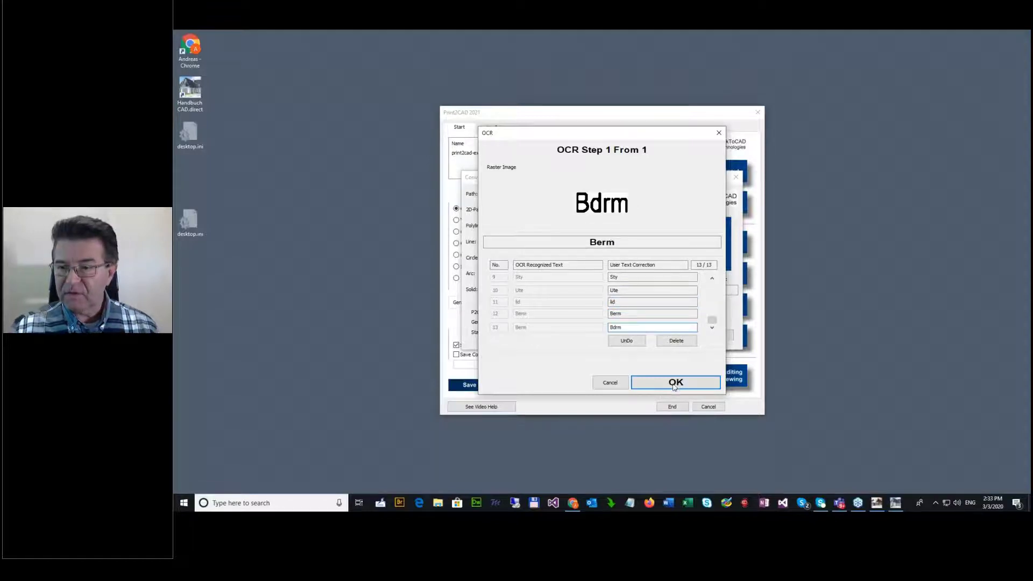
pyautogui.click(673, 379)
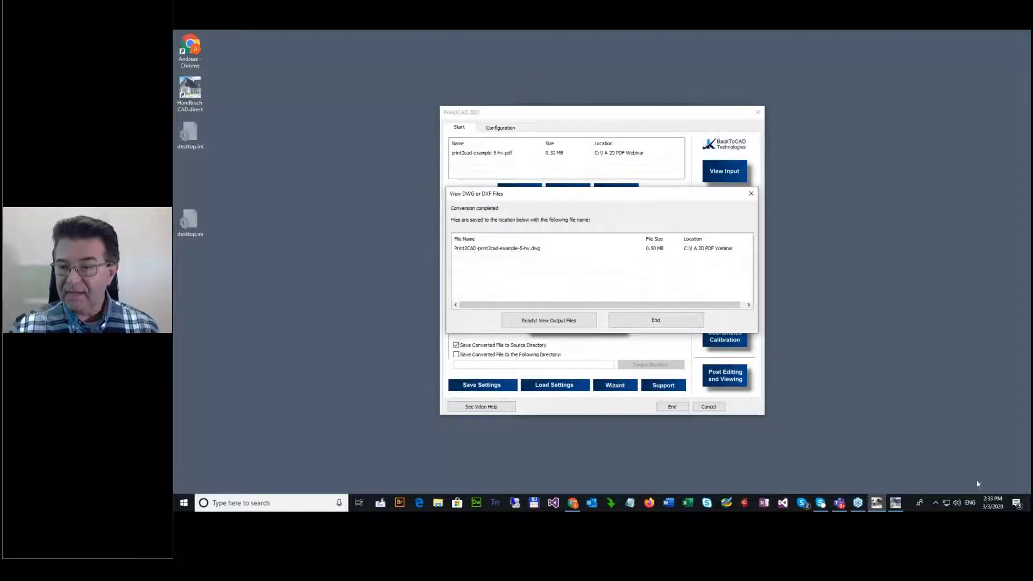
# Step: Switch to CADdirect and open the converted drawing Print2CAD-print2cad-example-5-hv.dwg
pyautogui.click(903, 502)
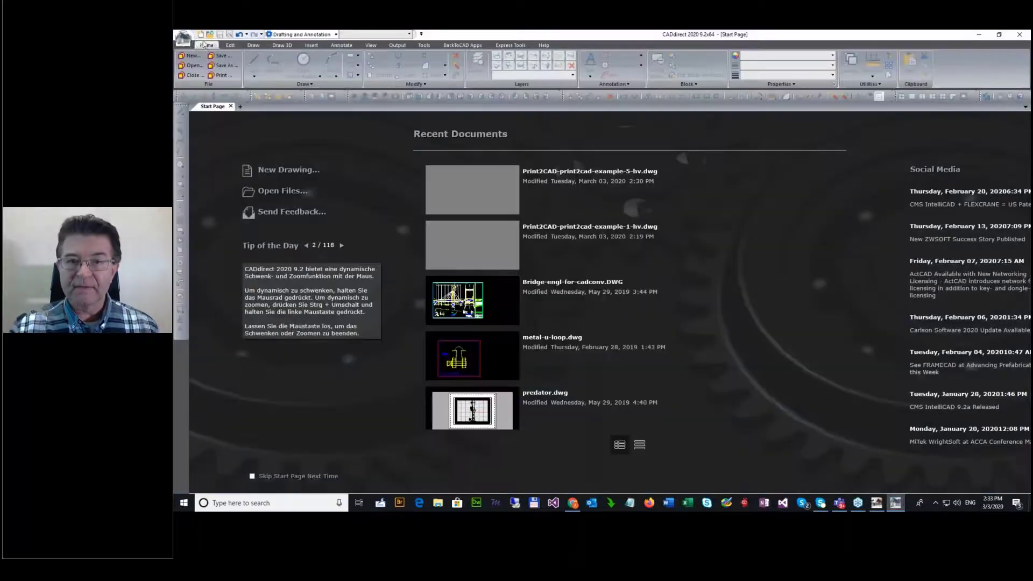
pyautogui.click(183, 38)
pyautogui.click(290, 70)
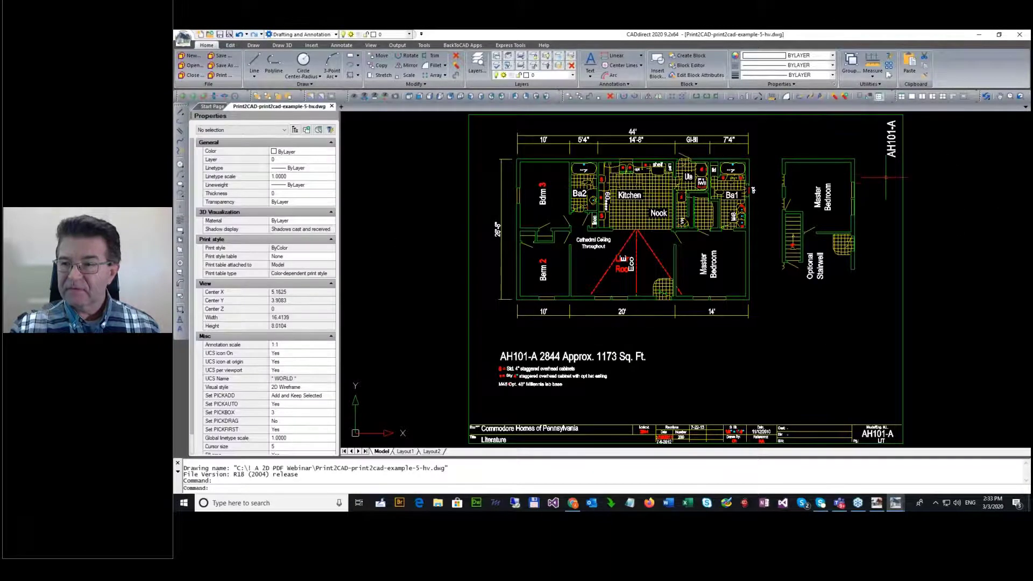
# Step: Select the "Master" and "Bedroom" texts in the stairwell plan and try stretching the start point of "Bedroom"
pyautogui.scroll(5, 870, 190)
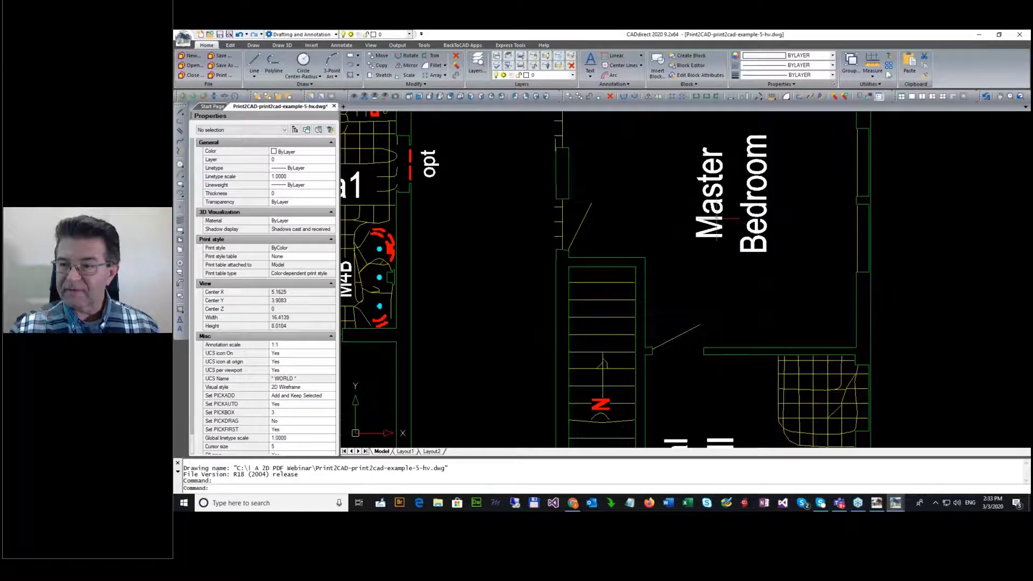
pyautogui.click(724, 231)
pyautogui.click(722, 237)
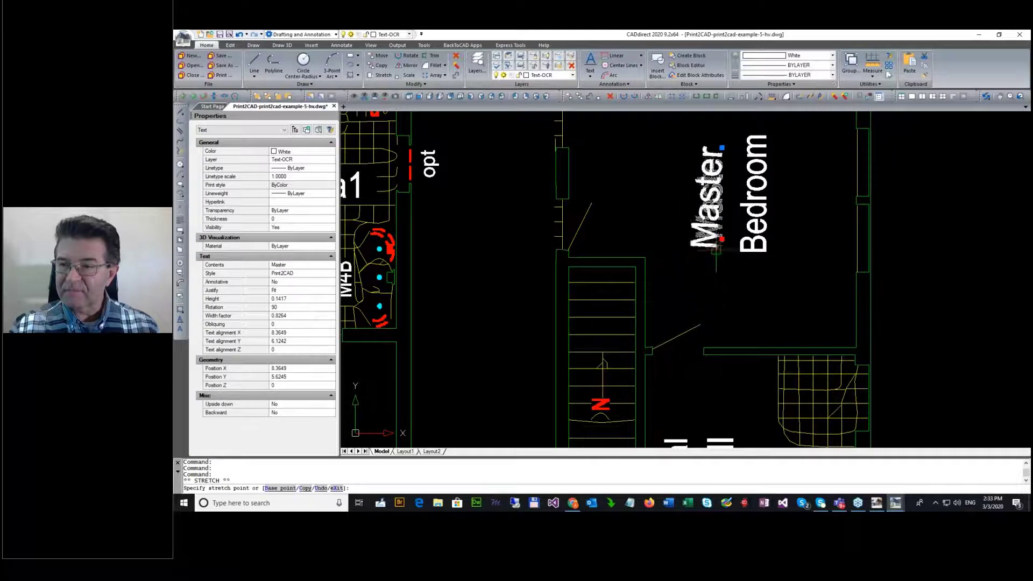
pyautogui.press('Escape')
pyautogui.click(759, 226)
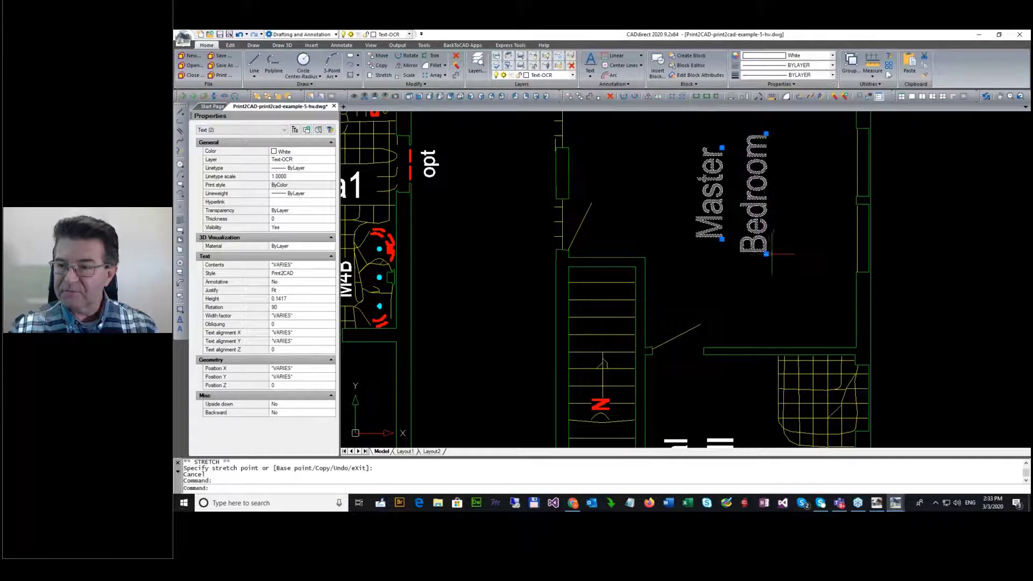
pyautogui.click(766, 254)
pyautogui.click(797, 269)
pyautogui.press('Escape')
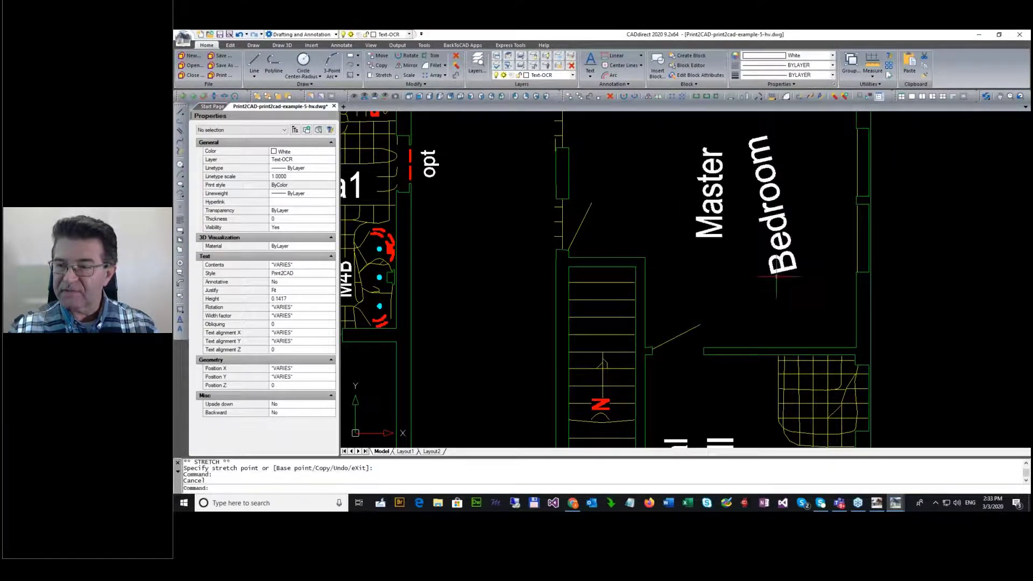
# Step: Compare the 44' and 14'-8" dimension texts with the source PDF, dismissing Print2CAD's list of converted files on the way
pyautogui.scroll(-6, 743, 285)
pyautogui.scroll(4, 541, 249)
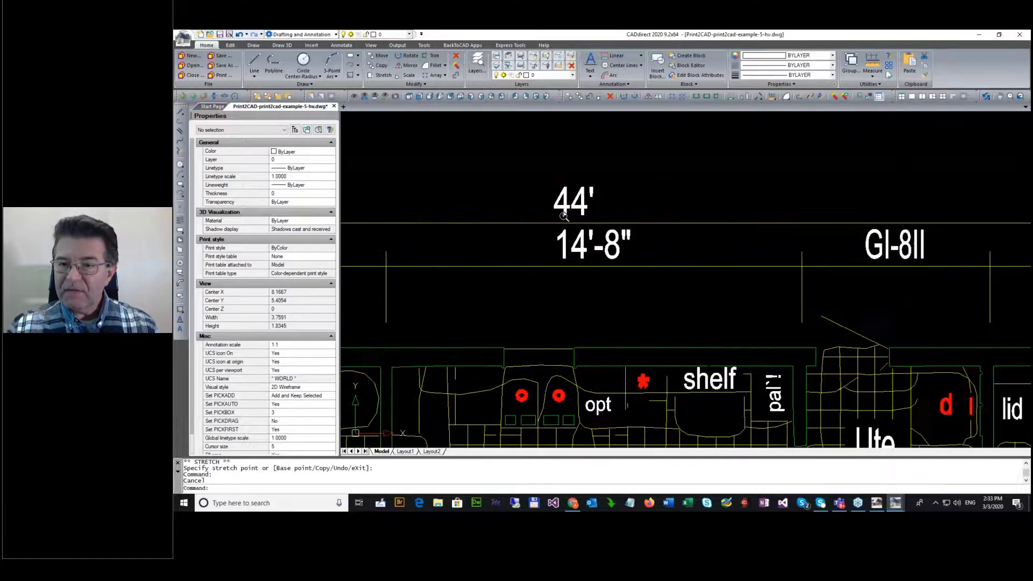
pyautogui.scroll(4, 521, 225)
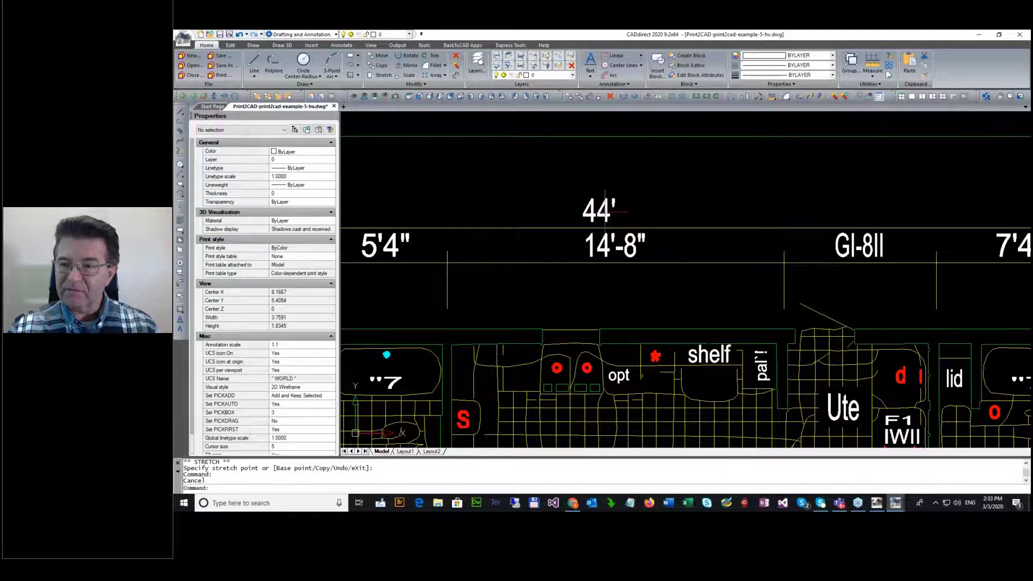
pyautogui.click(875, 503)
pyautogui.click(655, 320)
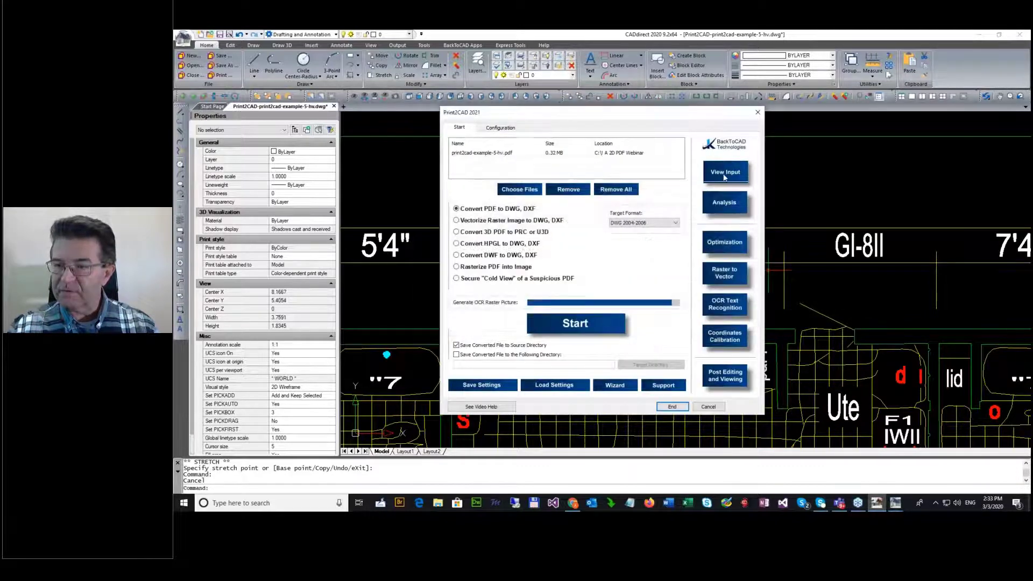
pyautogui.click(723, 173)
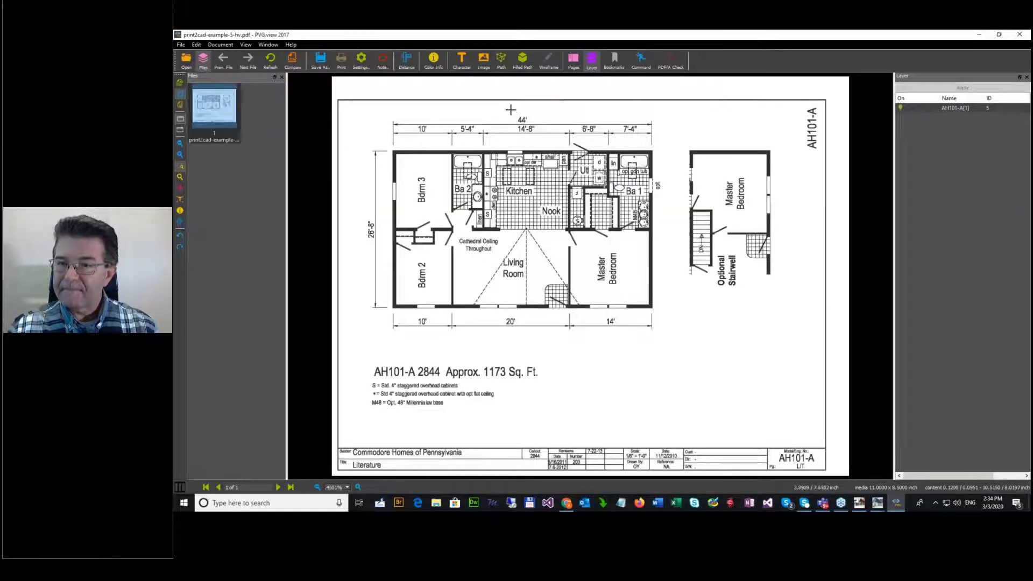
pyautogui.moveTo(510, 110); pyautogui.dragTo(555, 148)
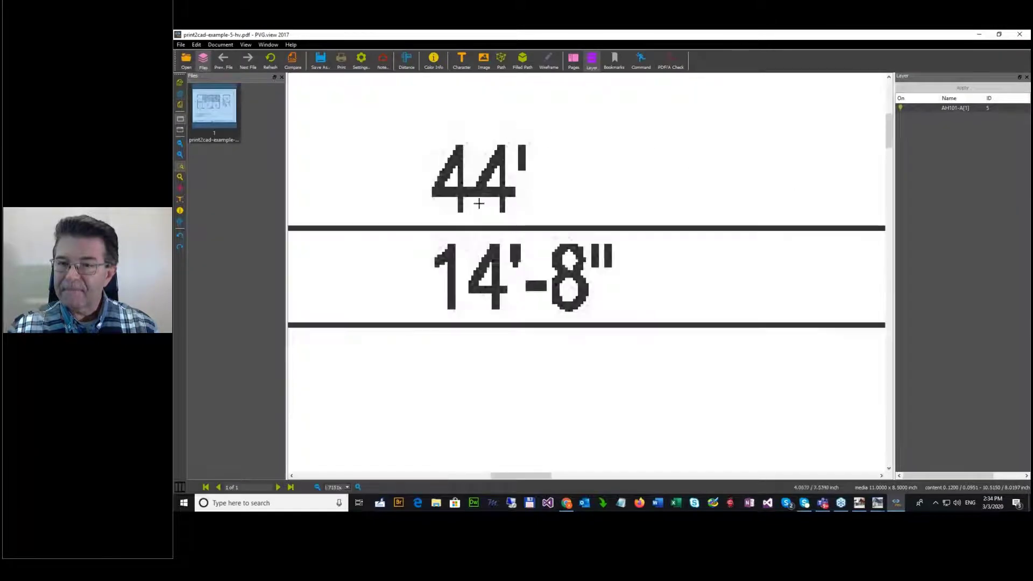
pyautogui.moveTo(414, 129); pyautogui.dragTo(550, 243)
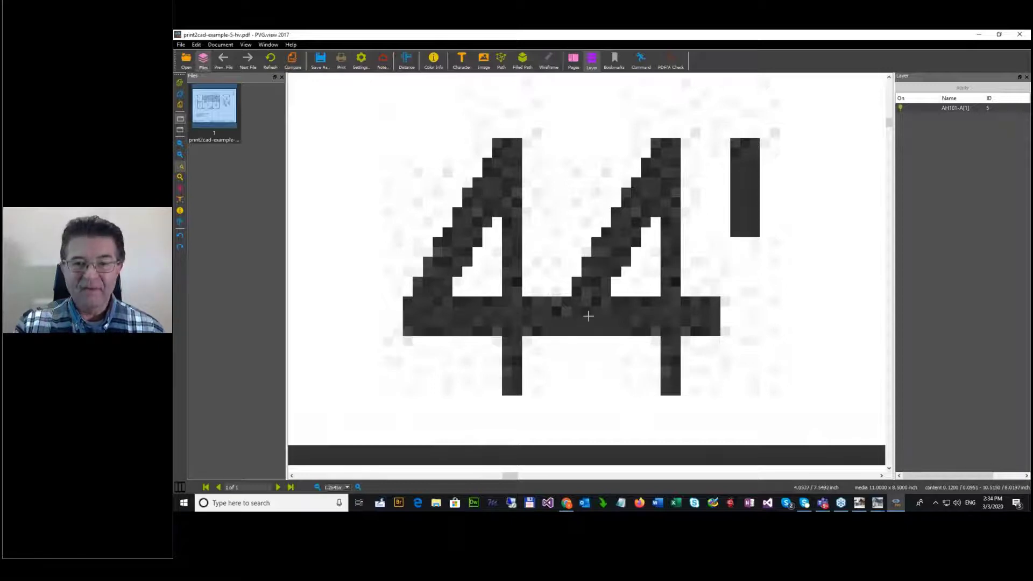
pyautogui.click(179, 96)
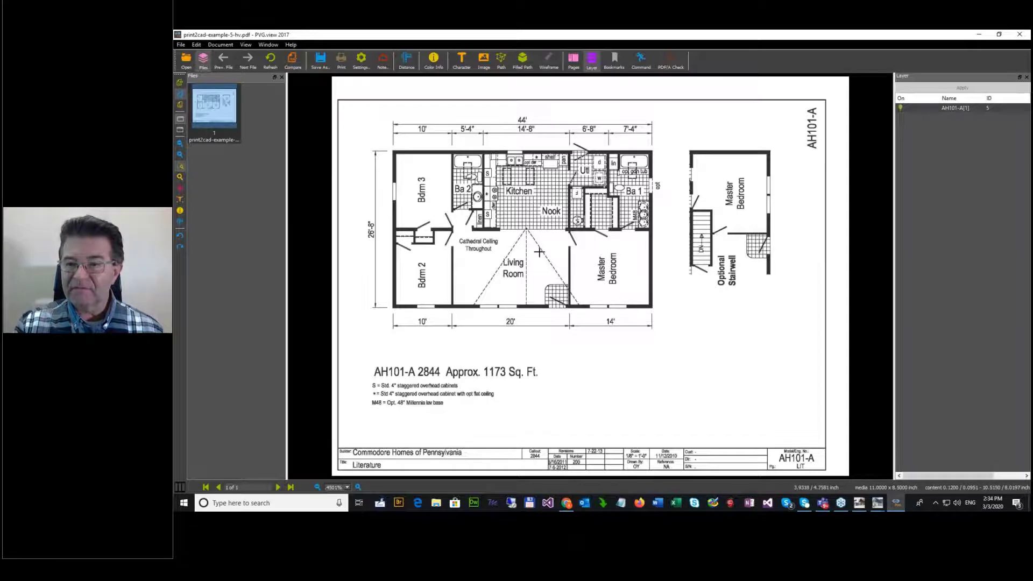
# Step: Examine the Living Room and Kitchen lettering in the source PDF and the kitchen symbols in the converted CADdirect drawing
pyautogui.moveTo(496, 246); pyautogui.dragTo(553, 278)
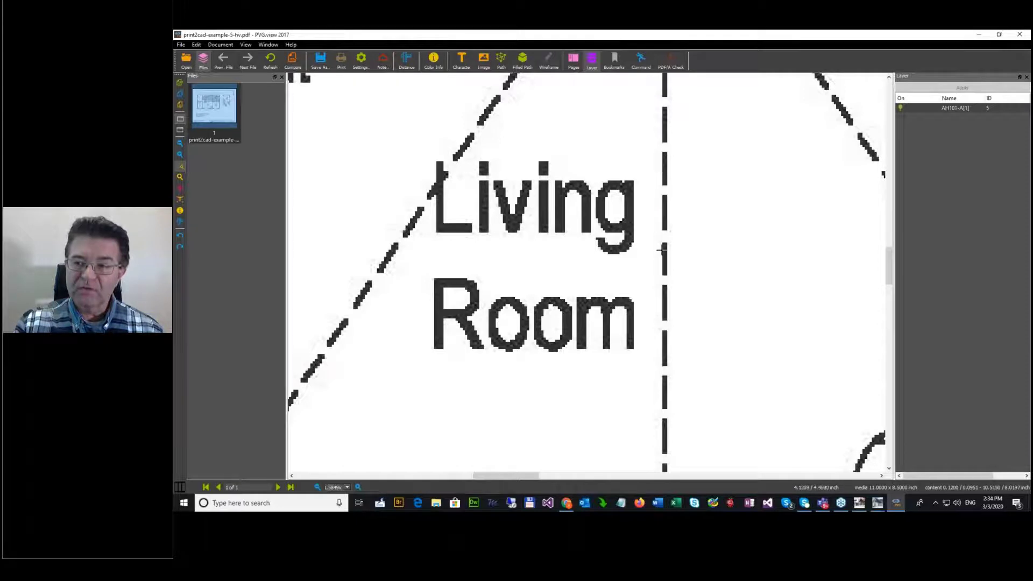
pyautogui.click(180, 94)
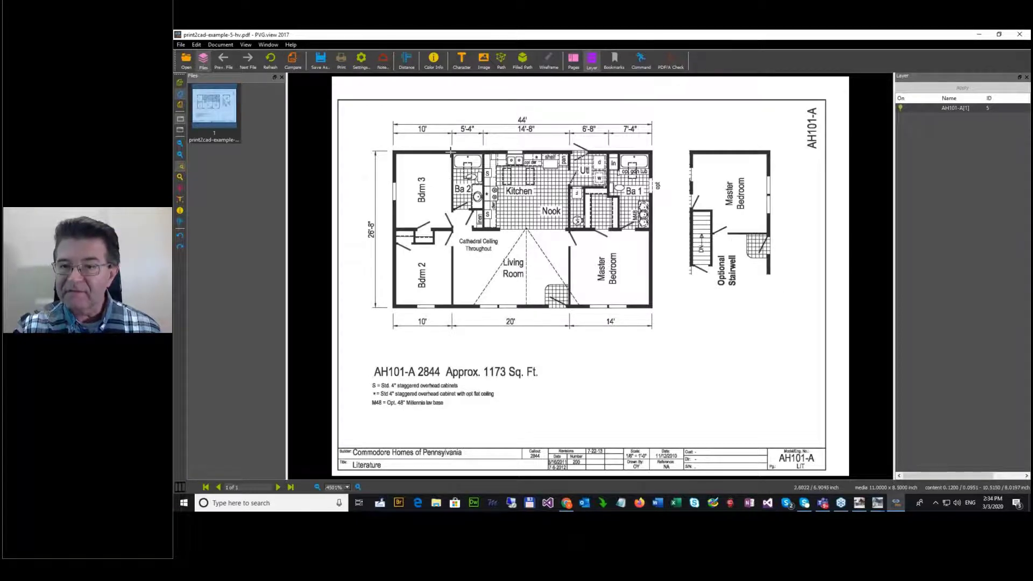
pyautogui.moveTo(450, 153); pyautogui.dragTo(574, 235)
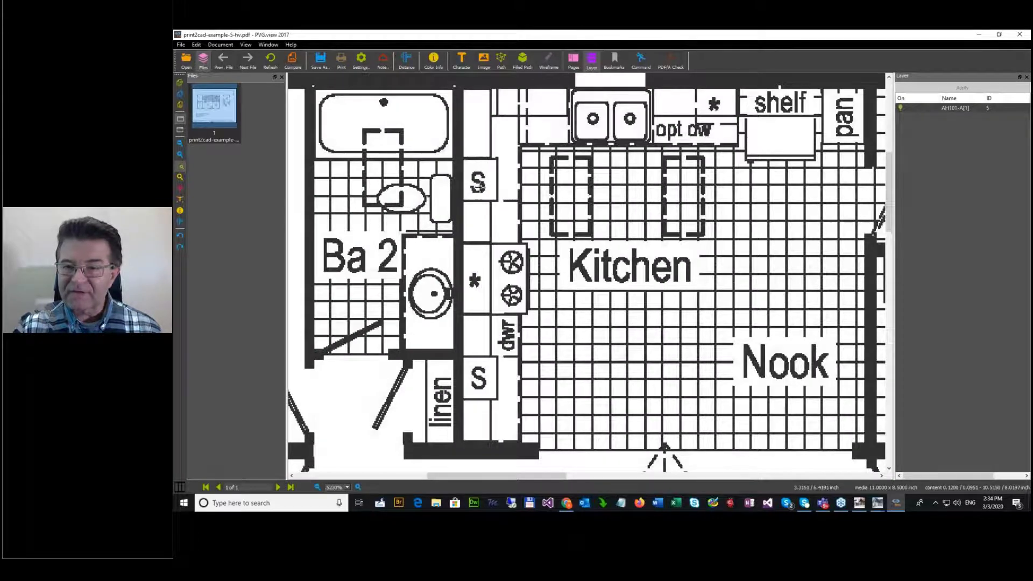
pyautogui.click(877, 503)
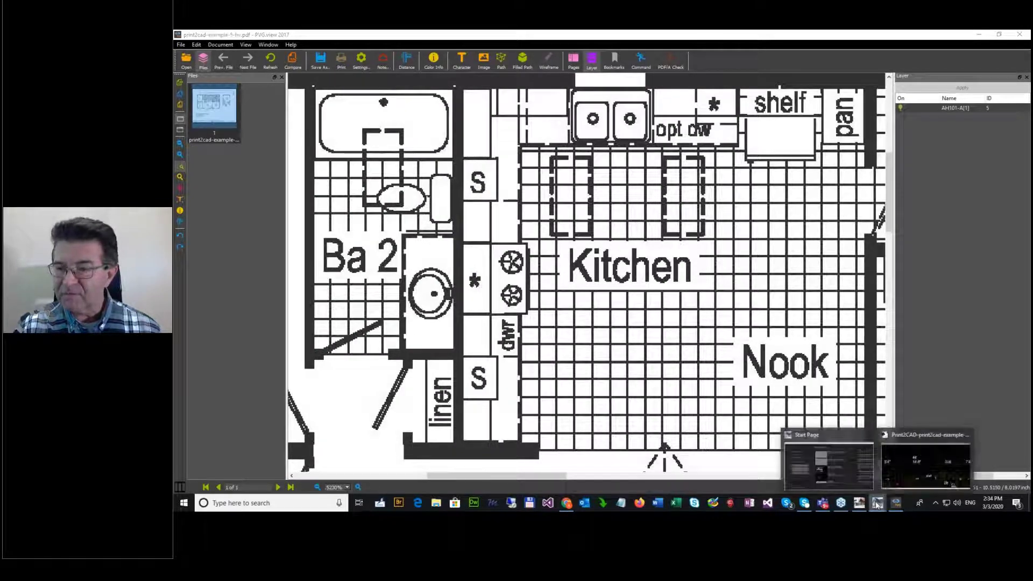
pyautogui.click(909, 477)
pyautogui.scroll(4, 607, 355)
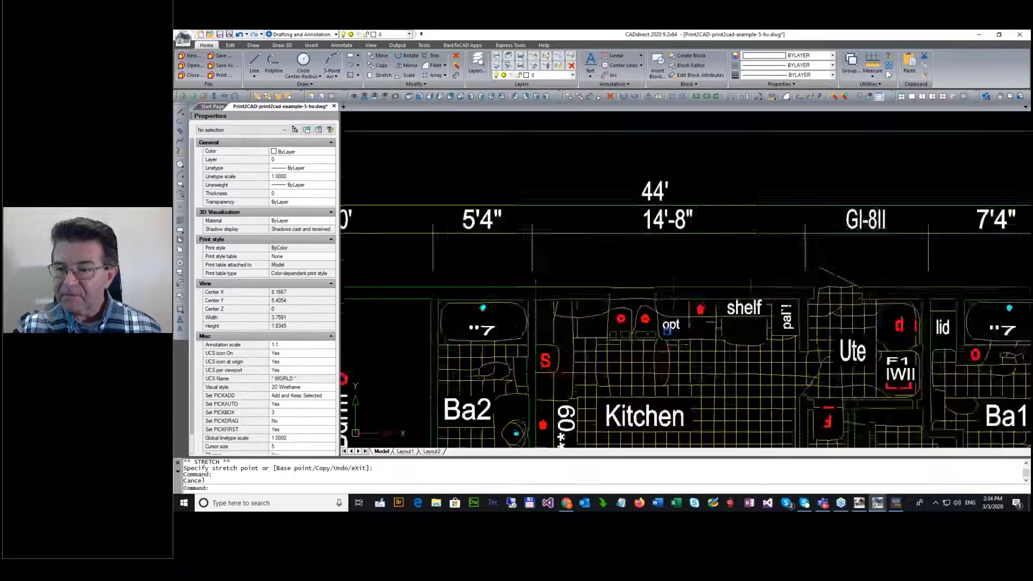
pyautogui.scroll(4, 542, 371)
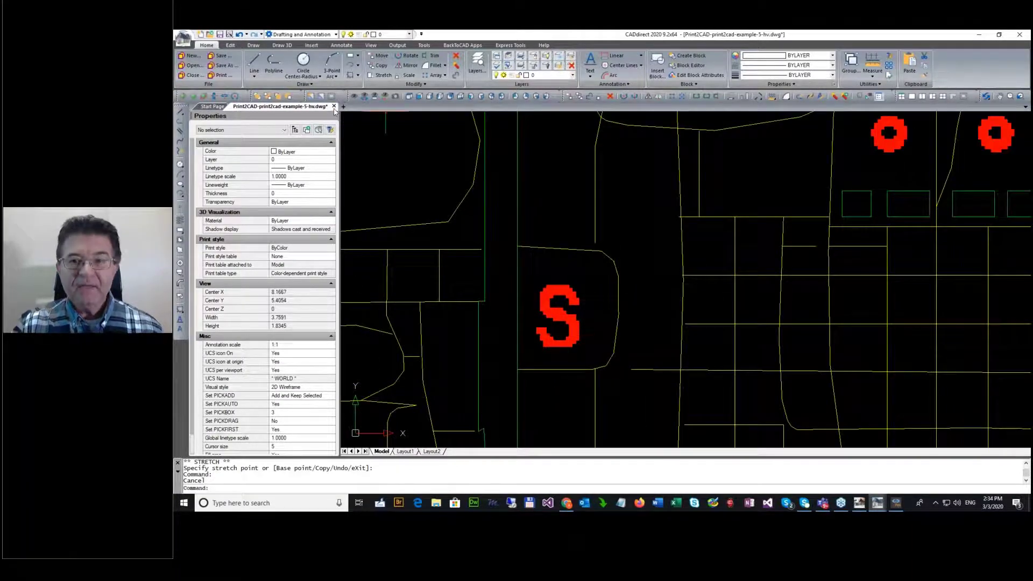
# Step: Close the drawing without saving its changes, minimize CADdirect and close the source PDF to return to Print2CAD
pyautogui.click(334, 106)
pyautogui.click(591, 285)
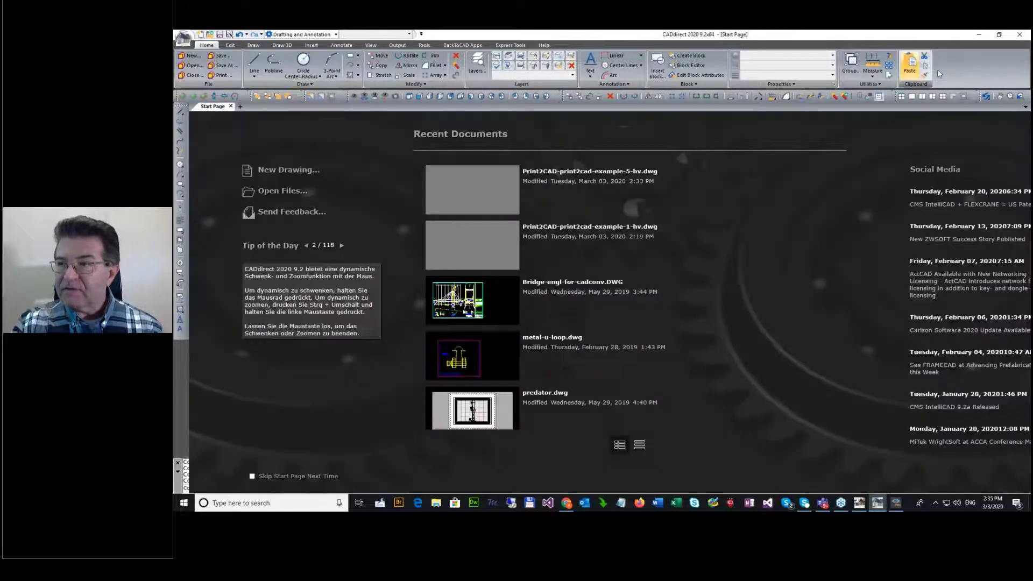
pyautogui.click(979, 34)
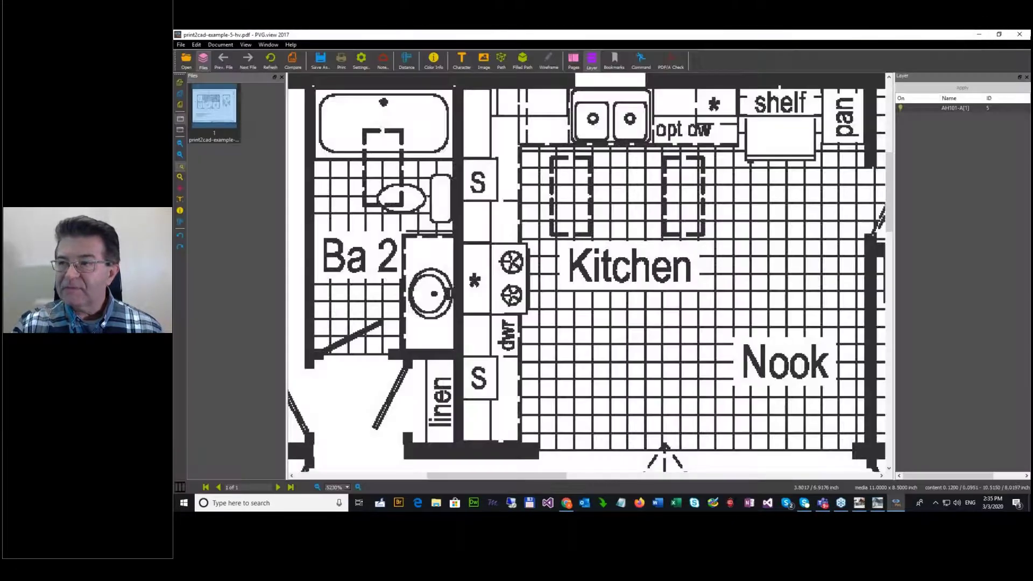
pyautogui.click(1019, 34)
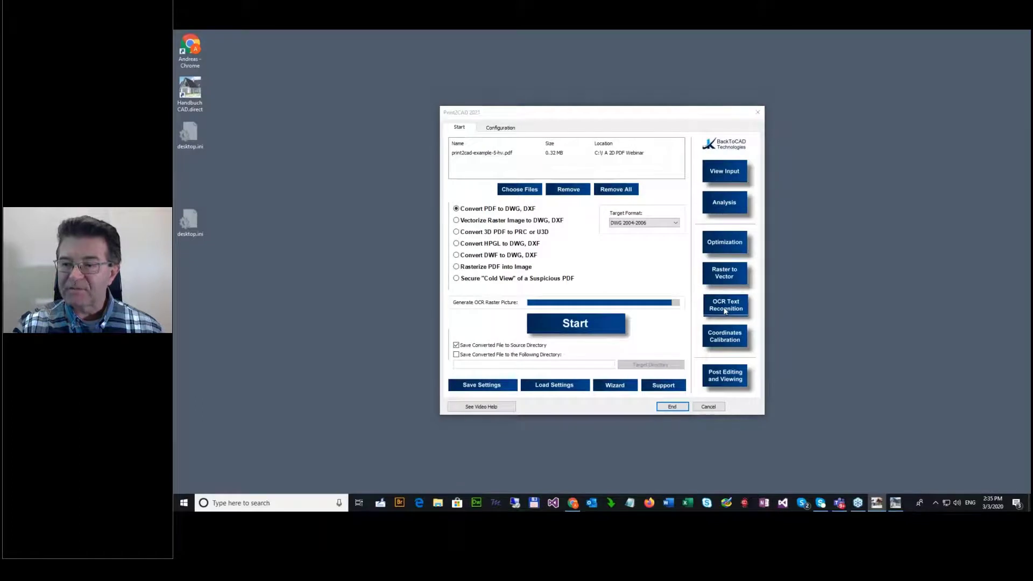
# Step: Change the OCR setting from automatic to enhanced recognition of text and generate the list of OCR text areas
pyautogui.click(725, 309)
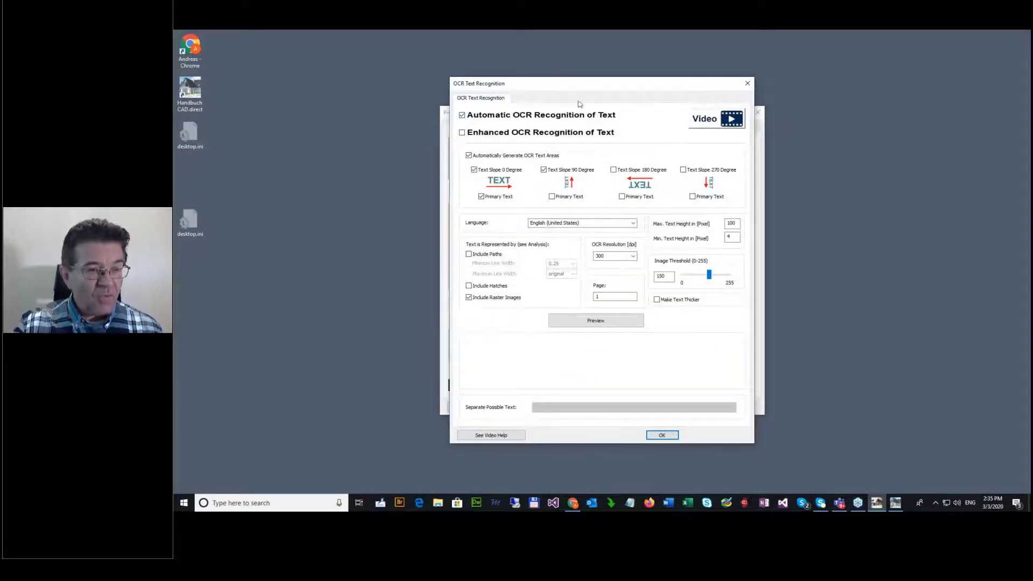
pyautogui.click(480, 134)
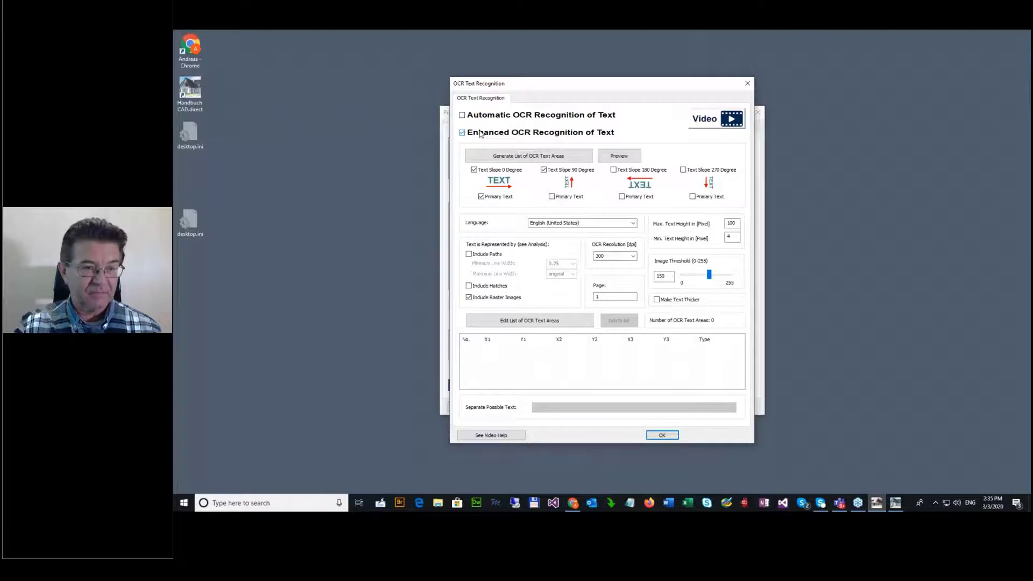
pyautogui.click(527, 157)
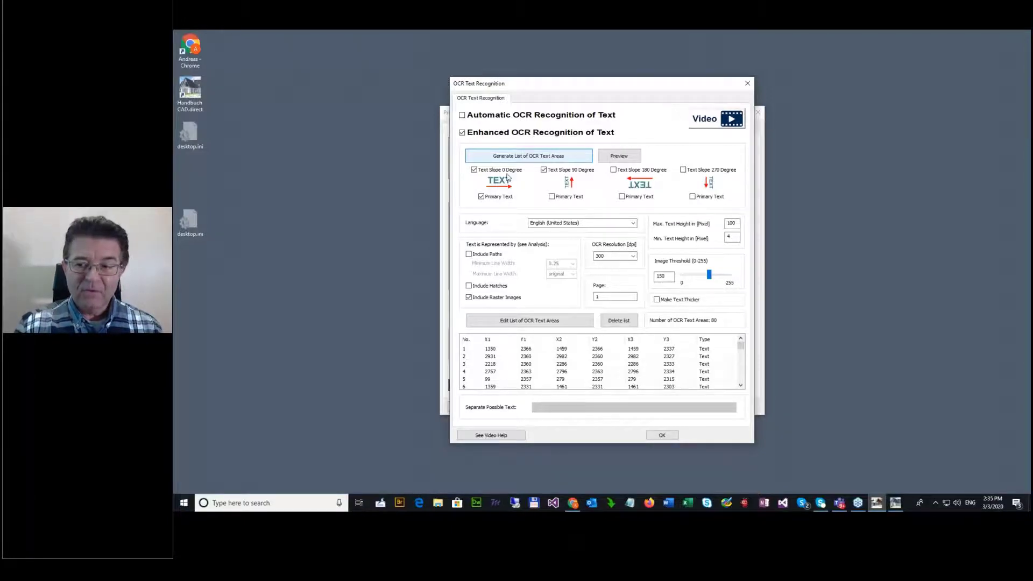
# Step: Open the list of OCR text areas for editing and delete the fragmented areas over the three legend lines below the AH101-A 2844 title
pyautogui.click(559, 324)
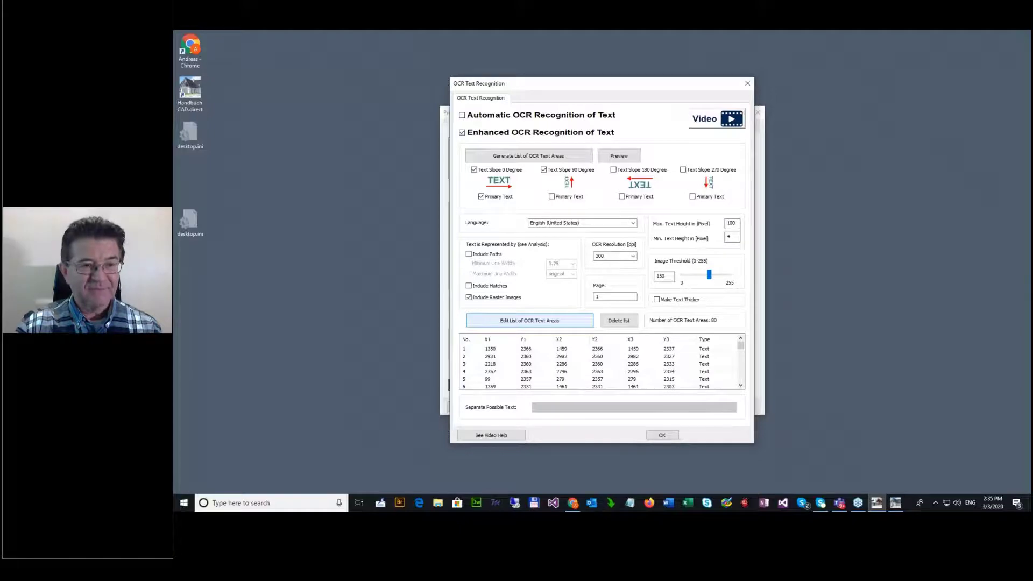
pyautogui.click(754, 64)
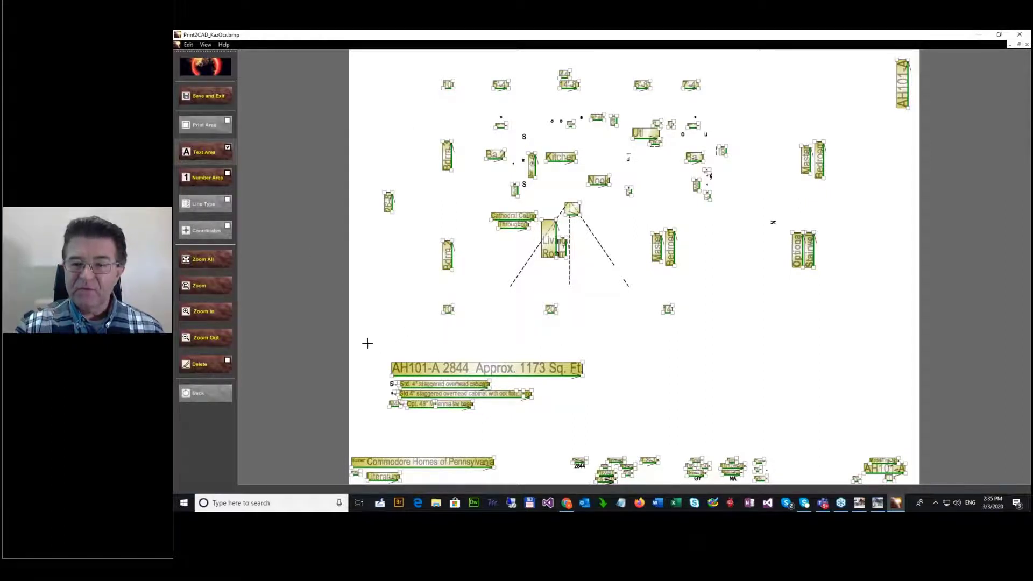
pyautogui.moveTo(367, 344); pyautogui.dragTo(624, 433)
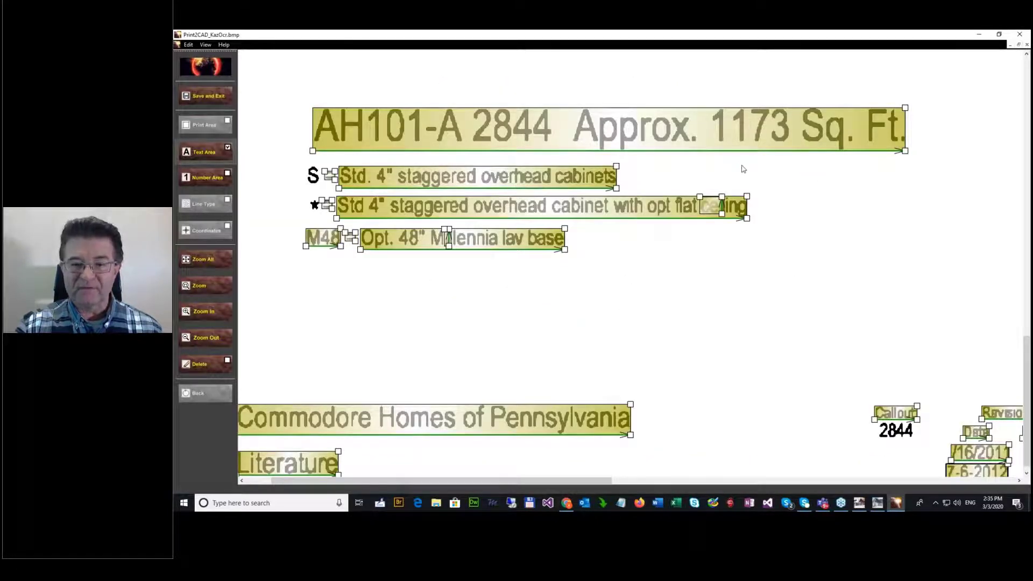
pyautogui.click(202, 364)
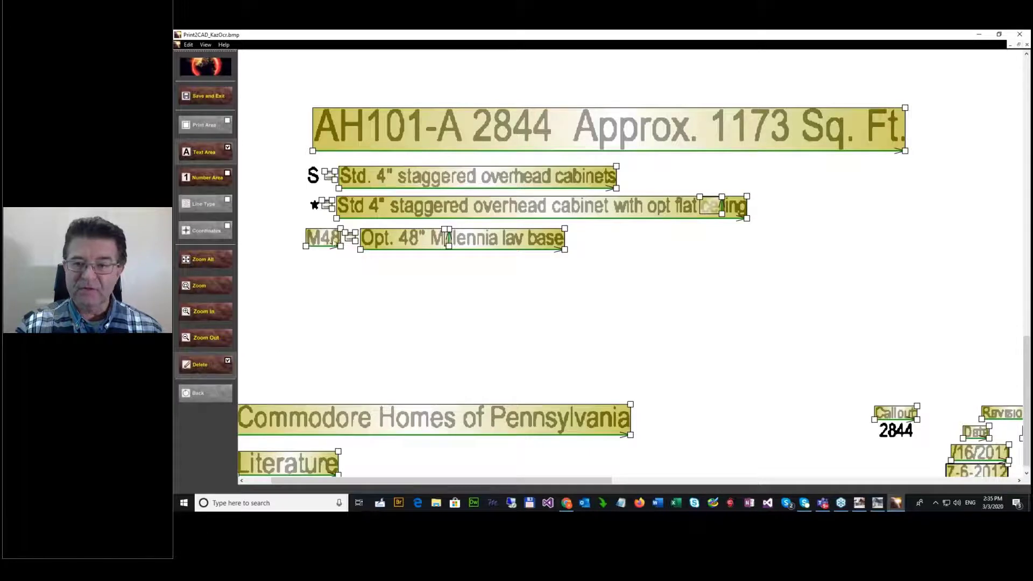
pyautogui.click(333, 242)
pyautogui.click(376, 240)
pyautogui.click(353, 214)
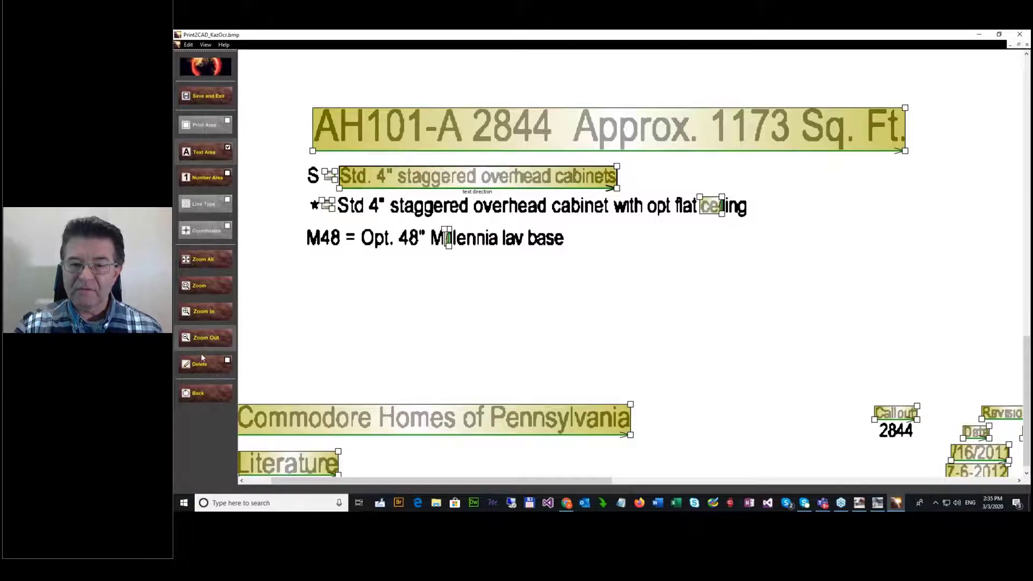
pyautogui.click(710, 206)
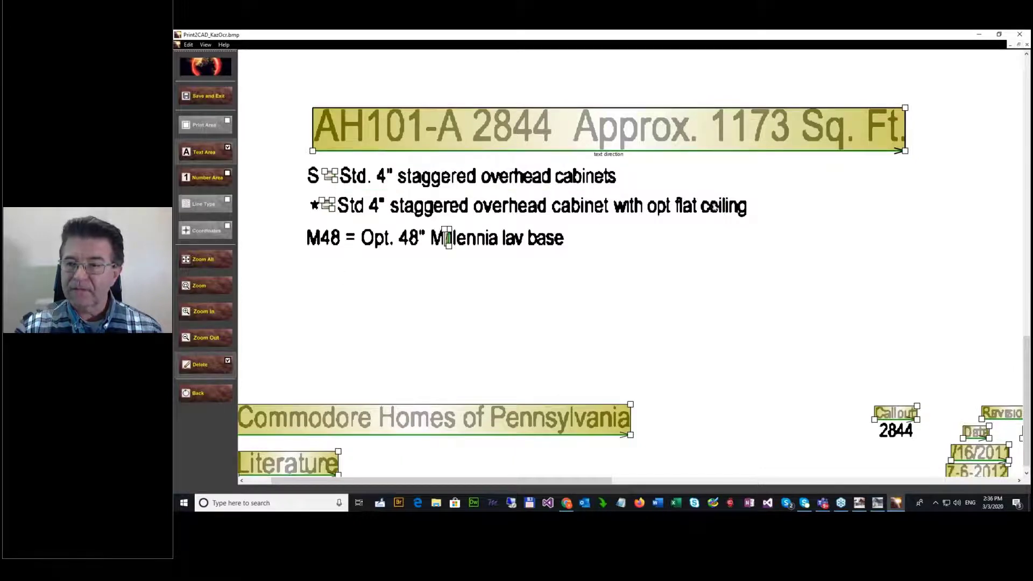
pyautogui.click(328, 208)
pyautogui.click(331, 180)
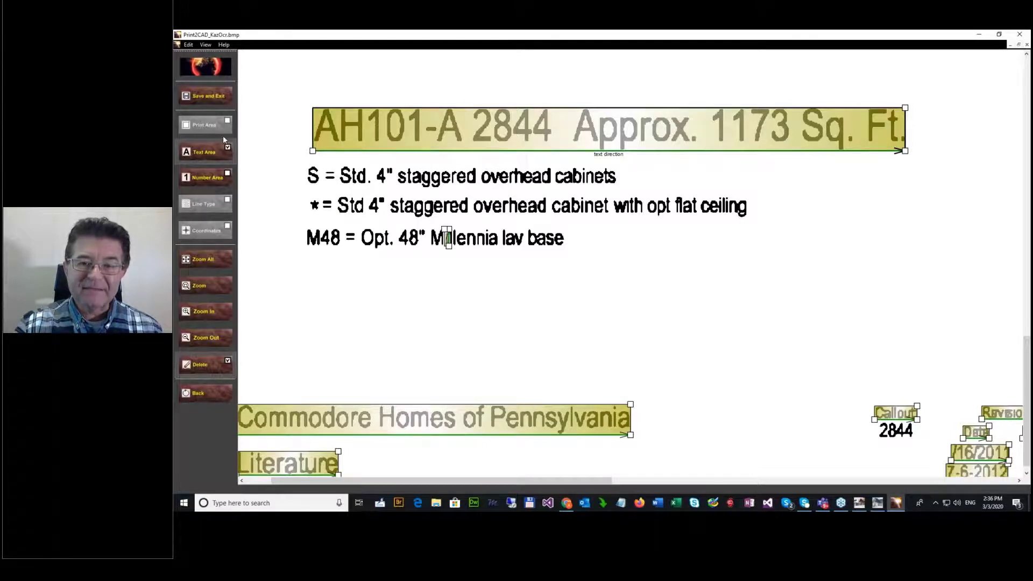
# Step: Add one text area around the three legend lines and move it into the empty space below them
pyautogui.click(209, 153)
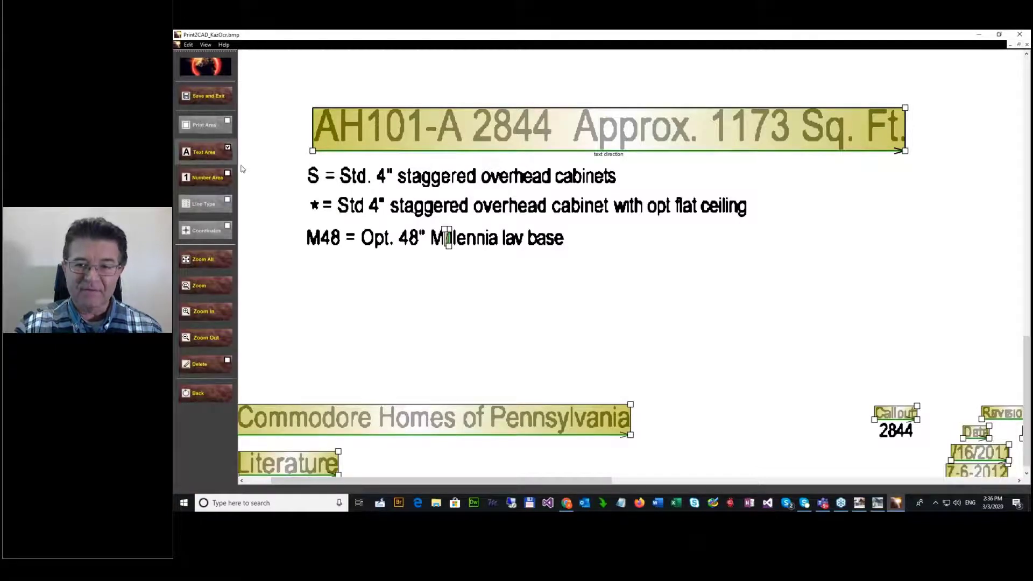
pyautogui.moveTo(292, 258); pyautogui.dragTo(781, 260)
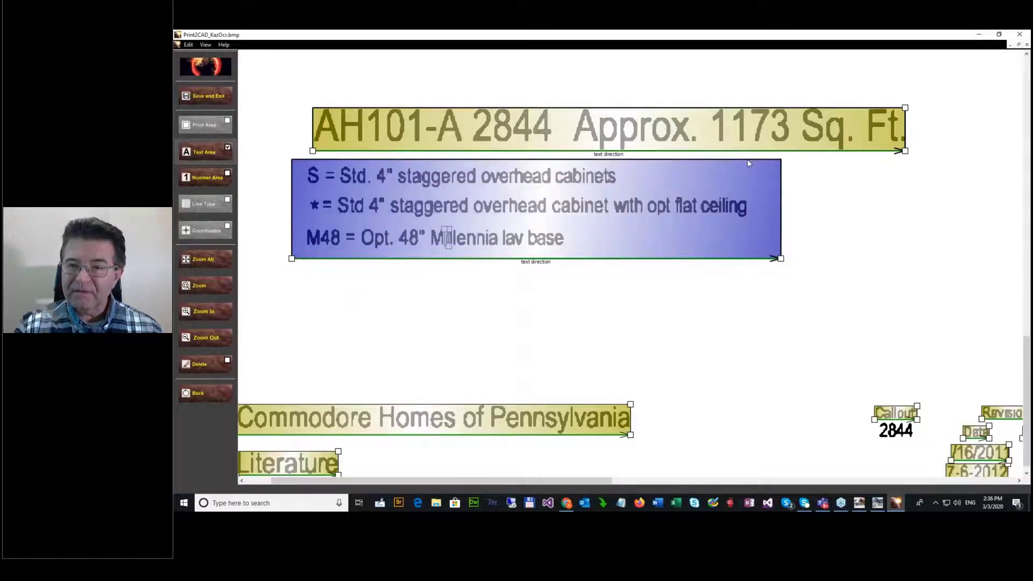
pyautogui.click(747, 160)
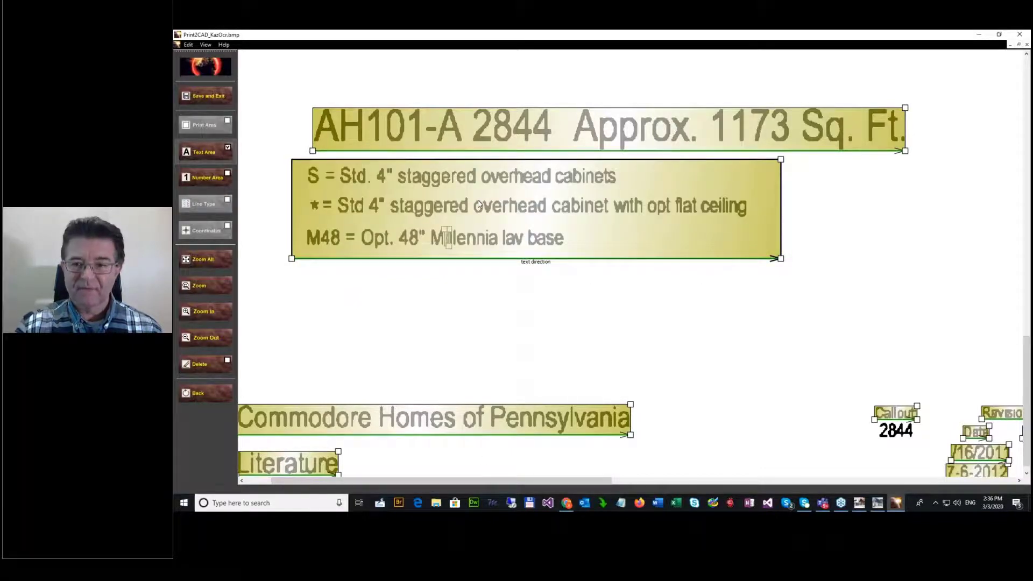
pyautogui.moveTo(478, 205); pyautogui.dragTo(512, 323)
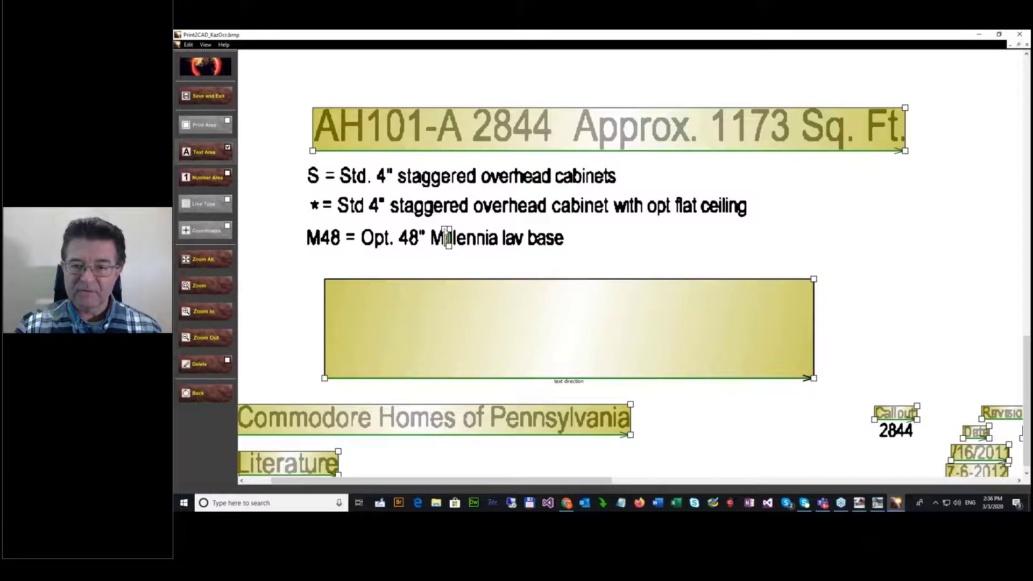
# Step: Delete the leftover small text area inside the word Millennia and the displaced large area below the legend
pyautogui.click(449, 243)
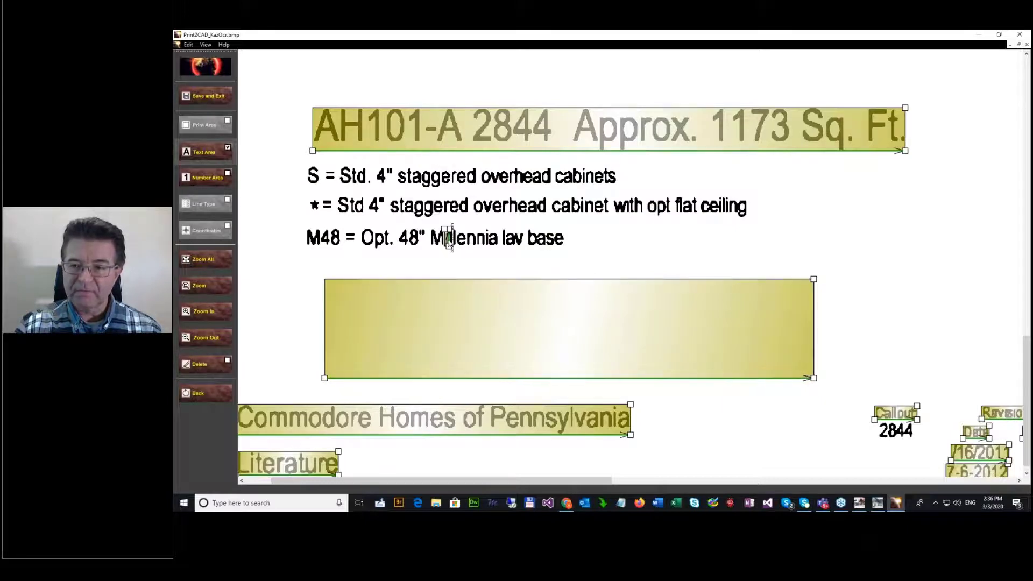
pyautogui.click(227, 366)
pyautogui.click(447, 240)
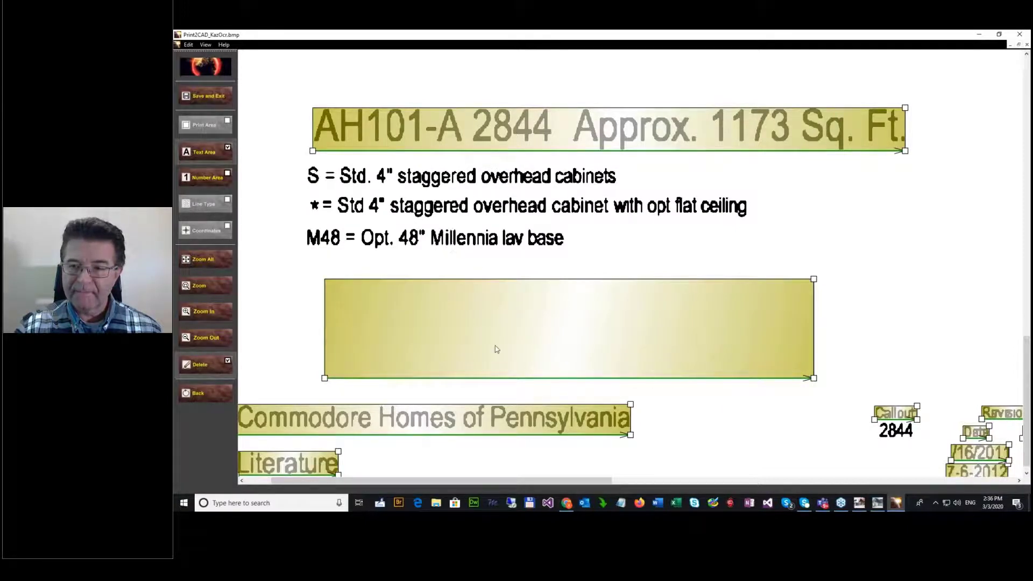
pyautogui.click(512, 341)
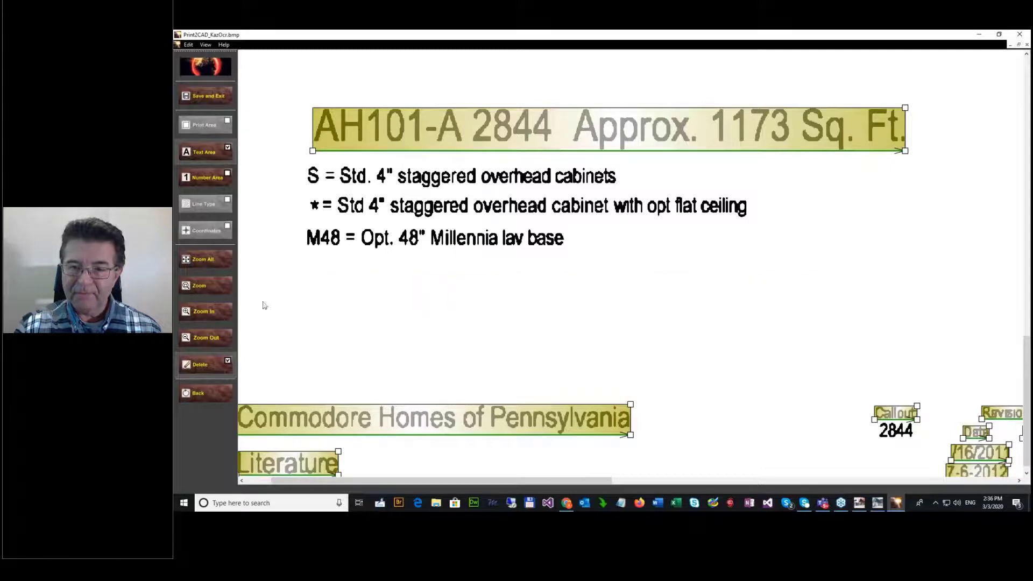
# Step: Draw a single horizontal text area enclosing all three legend lines, from the S line to the M48 line
pyautogui.click(194, 154)
pyautogui.moveTo(290, 260)
pyautogui.mouseDown()
pyautogui.moveTo(763, 276)
pyautogui.moveTo(773, 260)
pyautogui.mouseUp()
pyautogui.click(777, 159)
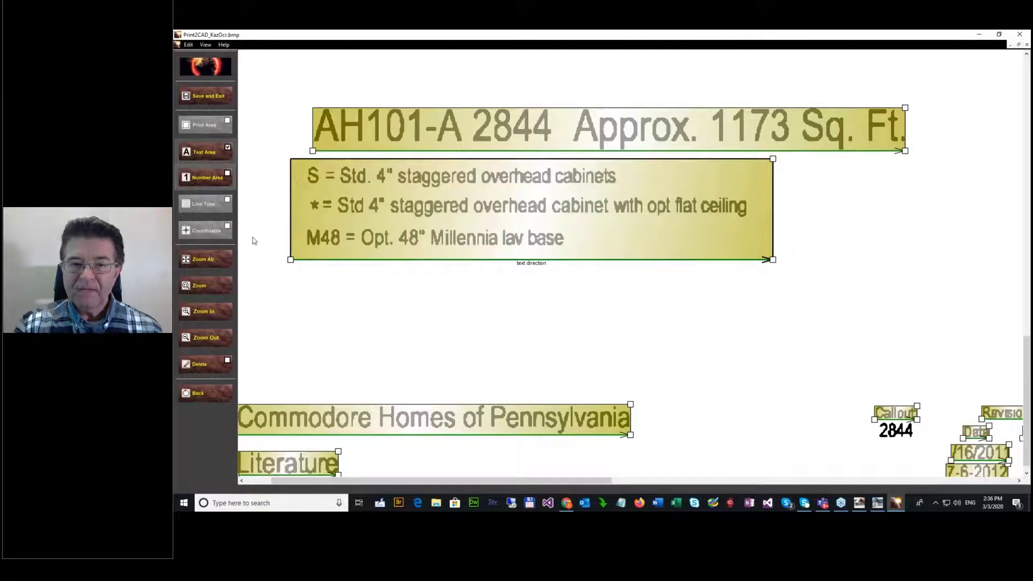
# Step: Add text areas around the upper S near the Kitchen label and, with reversed text direction, around the upside-down F
pyautogui.scroll(-1, 253, 240)
pyautogui.click(192, 261)
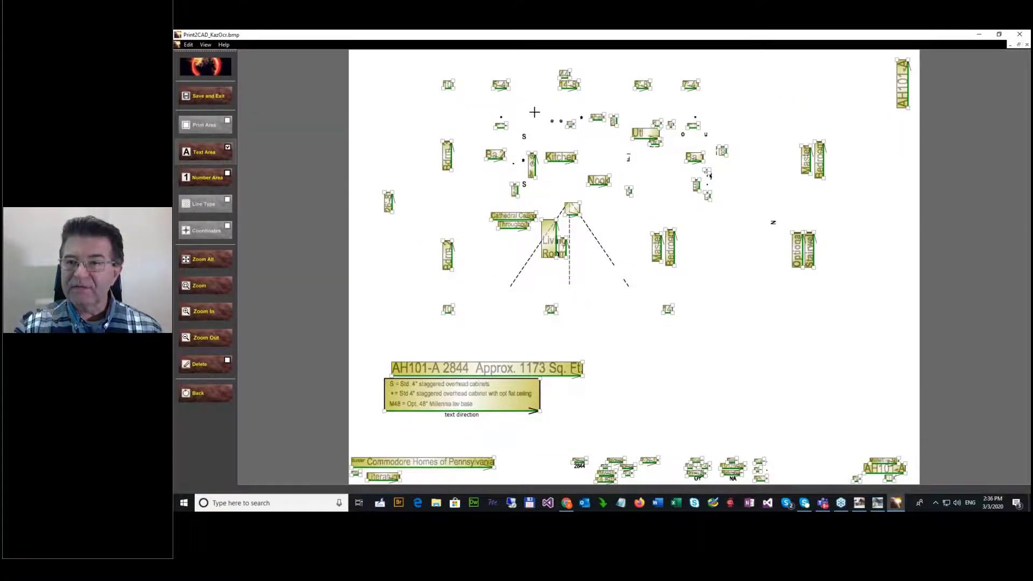
pyautogui.moveTo(492, 110); pyautogui.dragTo(706, 219)
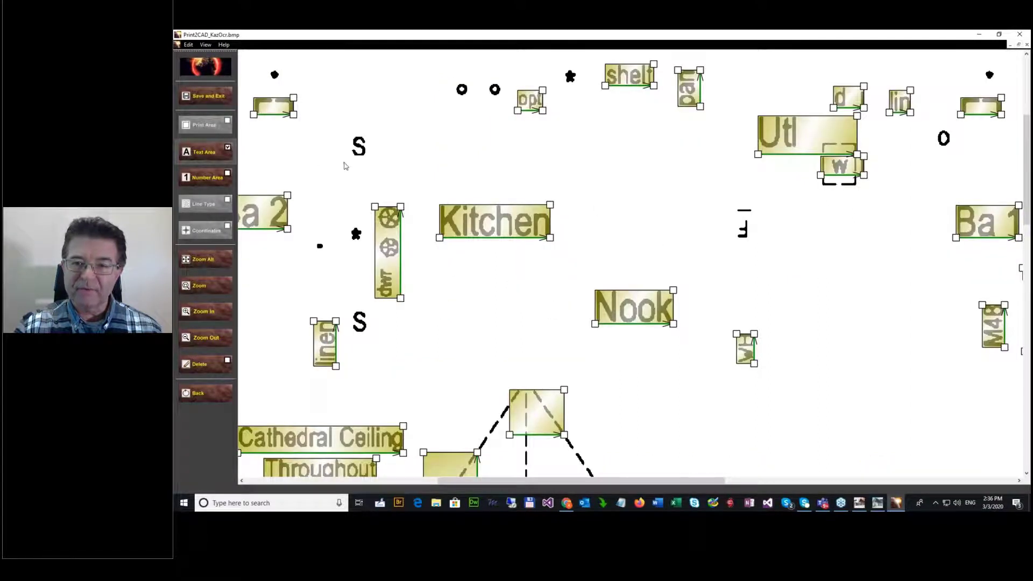
pyautogui.moveTo(344, 163)
pyautogui.mouseDown()
pyautogui.moveTo(394, 161)
pyautogui.moveTo(394, 125)
pyautogui.mouseUp()
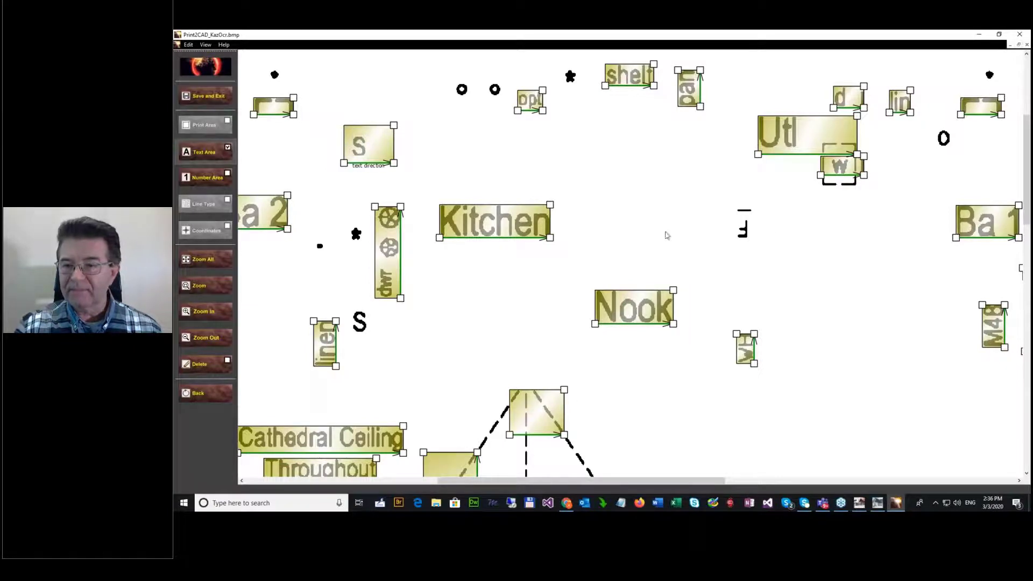
pyautogui.moveTo(757, 217)
pyautogui.mouseDown()
pyautogui.moveTo(727, 217)
pyautogui.moveTo(727, 259)
pyautogui.mouseUp()
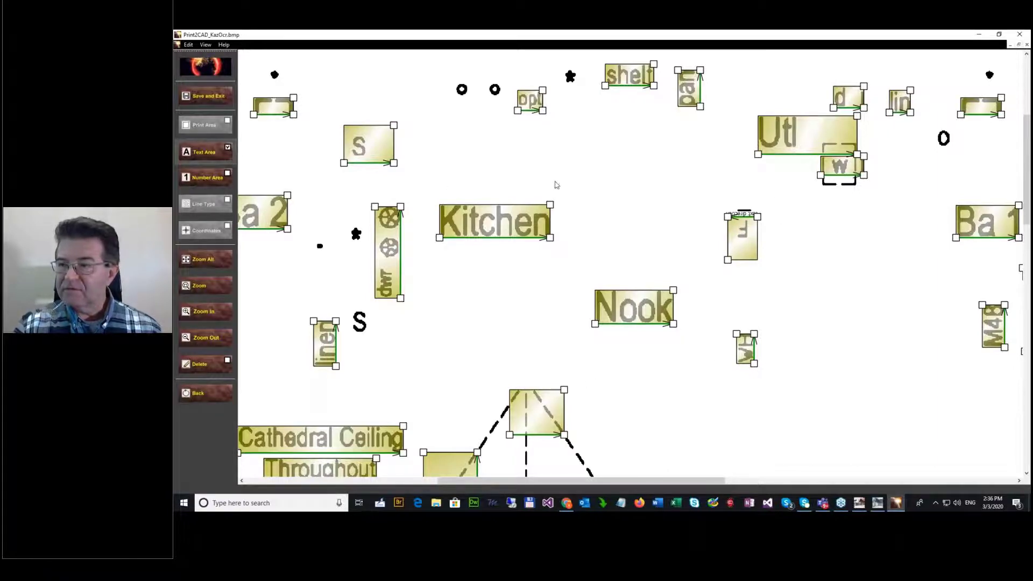
# Step: Replace the oversized text area on the Utl label with a new one that encloses only that word
pyautogui.click(207, 364)
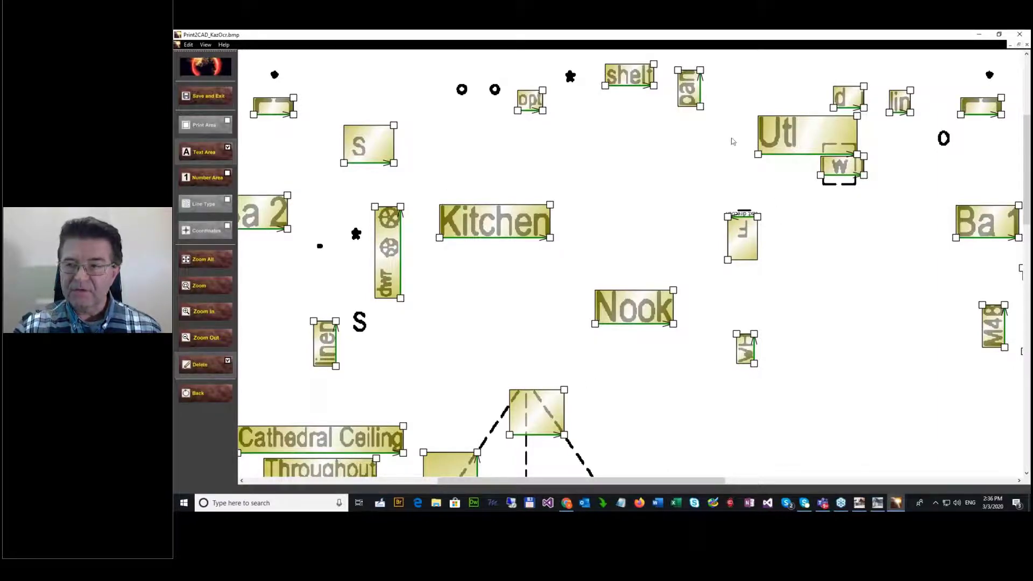
pyautogui.click(821, 139)
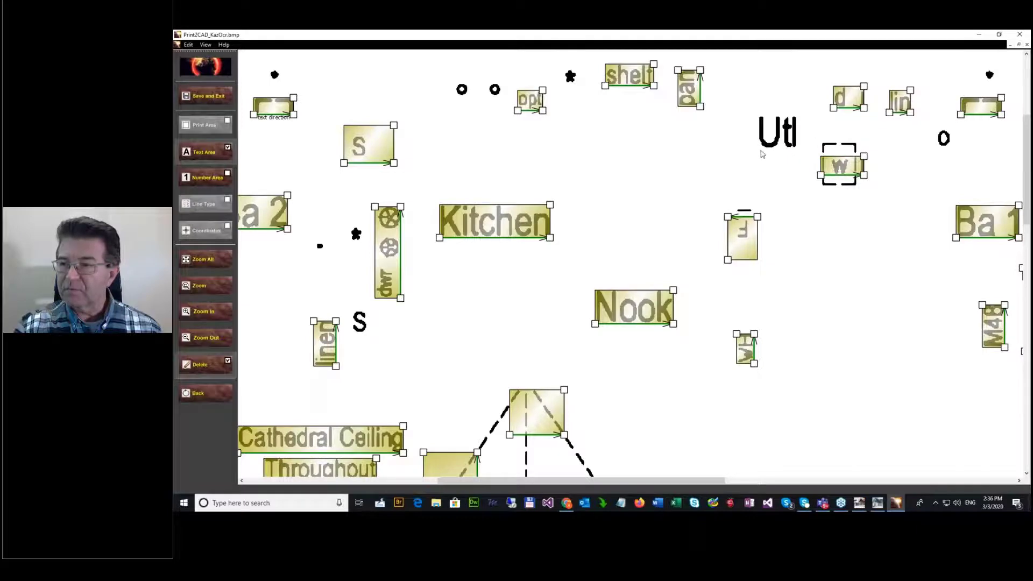
pyautogui.moveTo(748, 155); pyautogui.dragTo(810, 106)
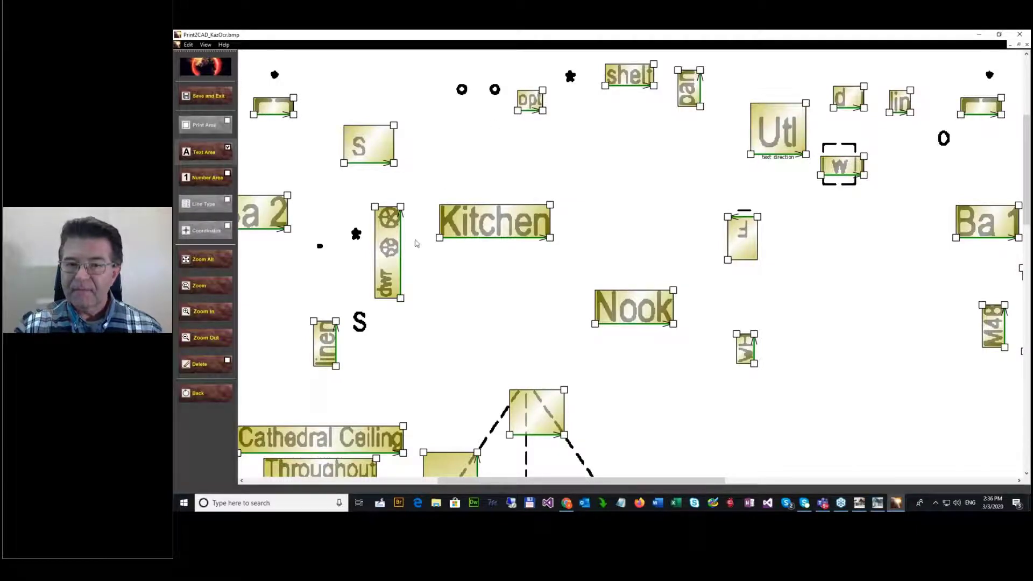
# Step: Delete the wrong text areas at the dashed lines' apex and over Living Room, and draw one horizontal area around both words
pyautogui.scroll(-6, 387, 329)
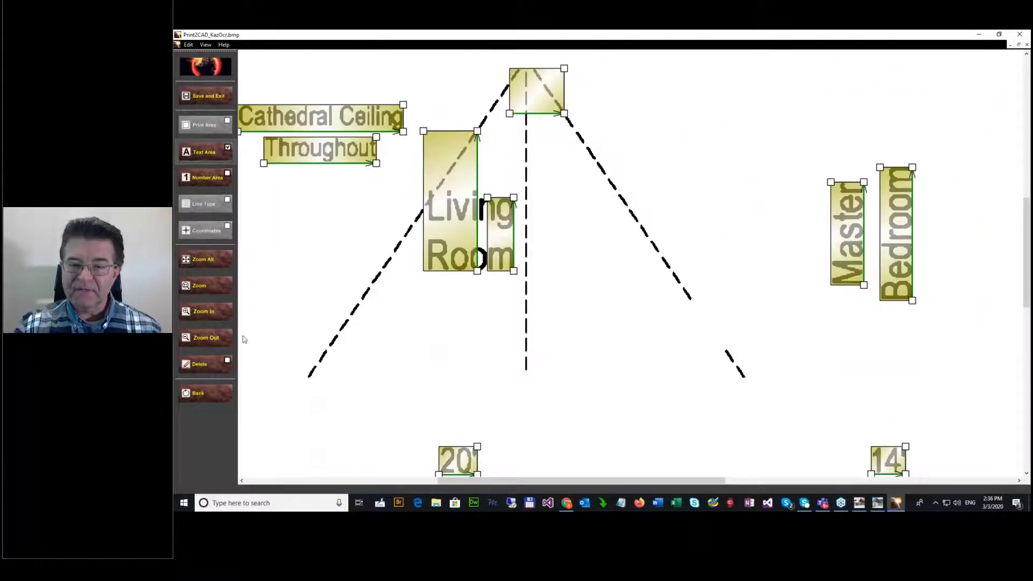
pyautogui.click(204, 364)
pyautogui.click(457, 152)
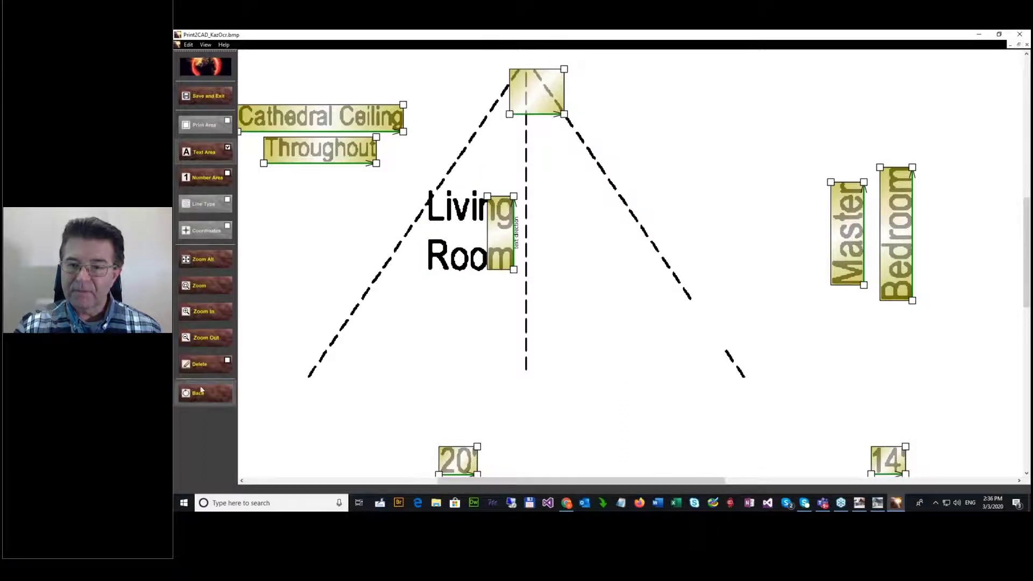
pyautogui.click(204, 364)
pyautogui.click(498, 239)
pyautogui.click(554, 96)
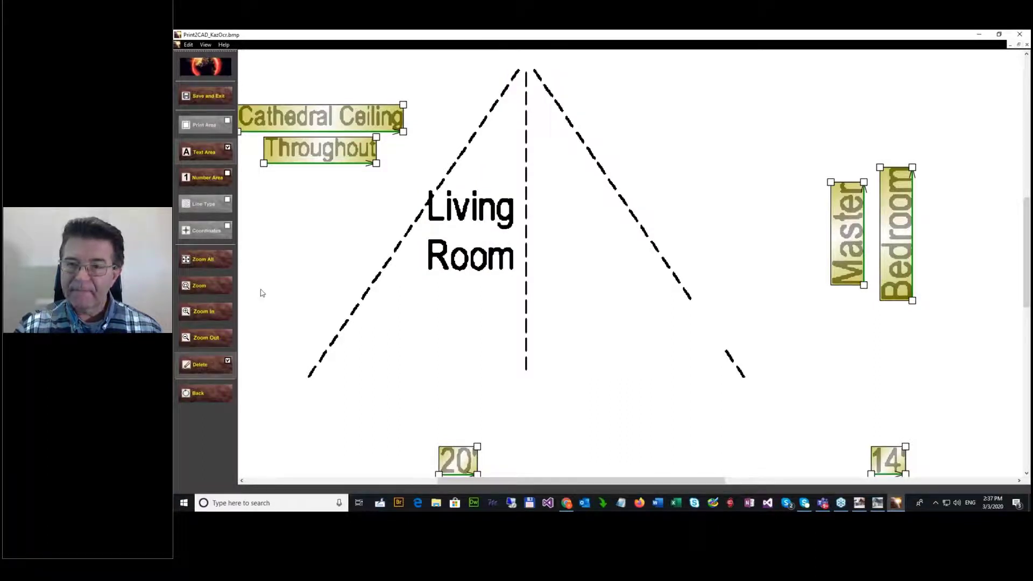
pyautogui.click(208, 158)
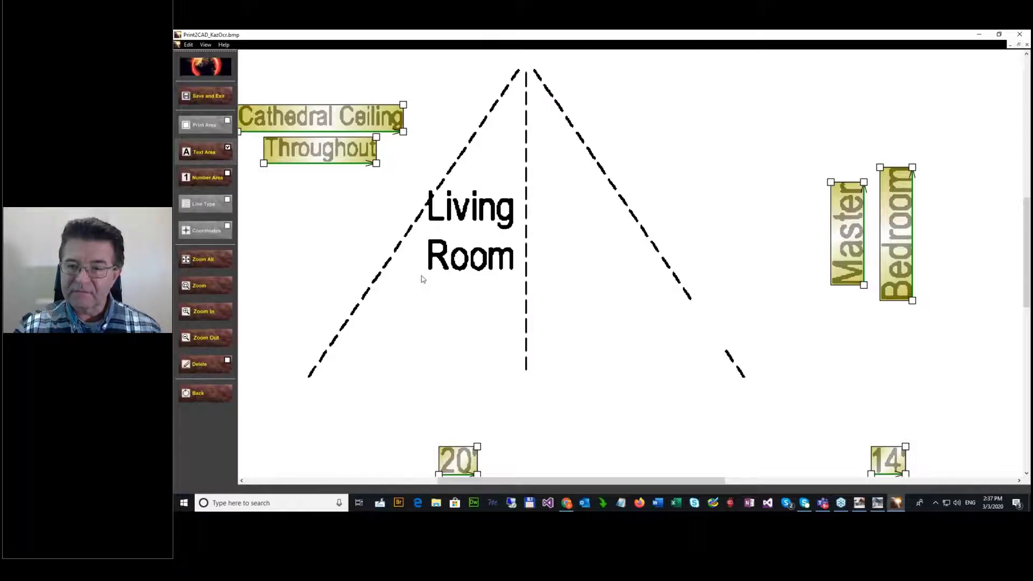
pyautogui.moveTo(422, 276); pyautogui.dragTo(519, 184)
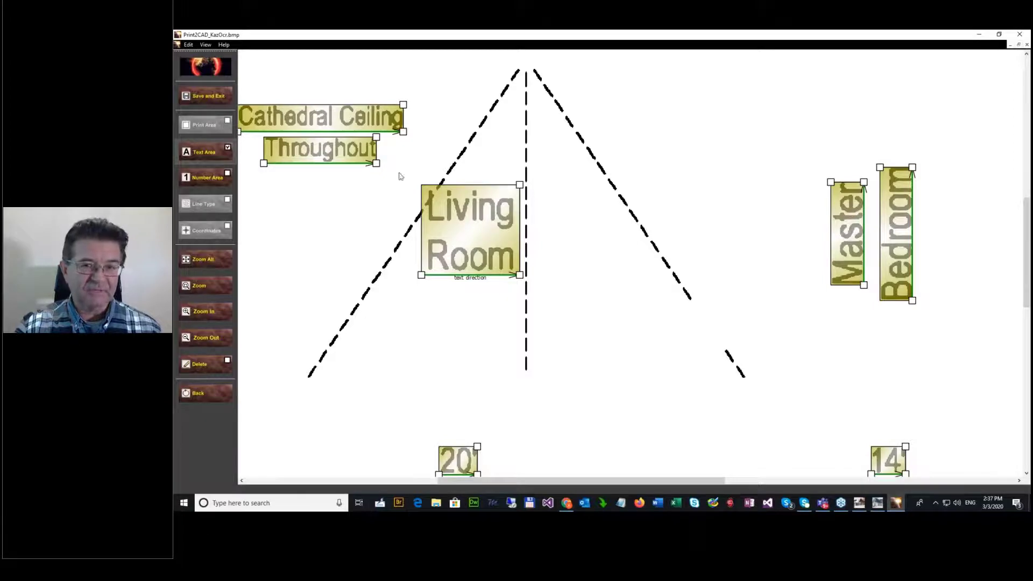
# Step: Save the edited OCR text areas and convert print2cad-example-5-hv.pdf to DWG, accepting the recognized texts without corrections
pyautogui.click(199, 259)
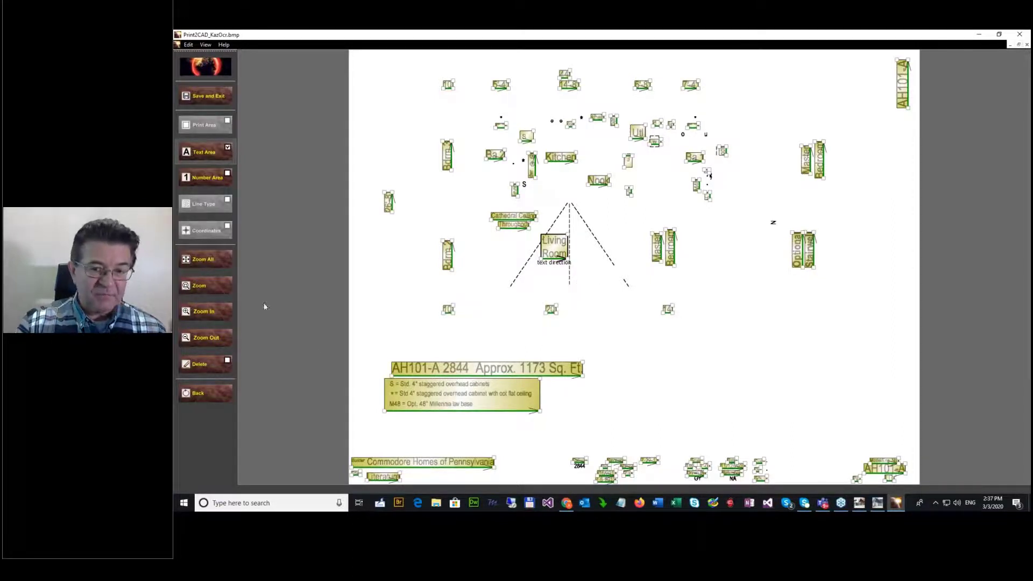
pyautogui.click(212, 97)
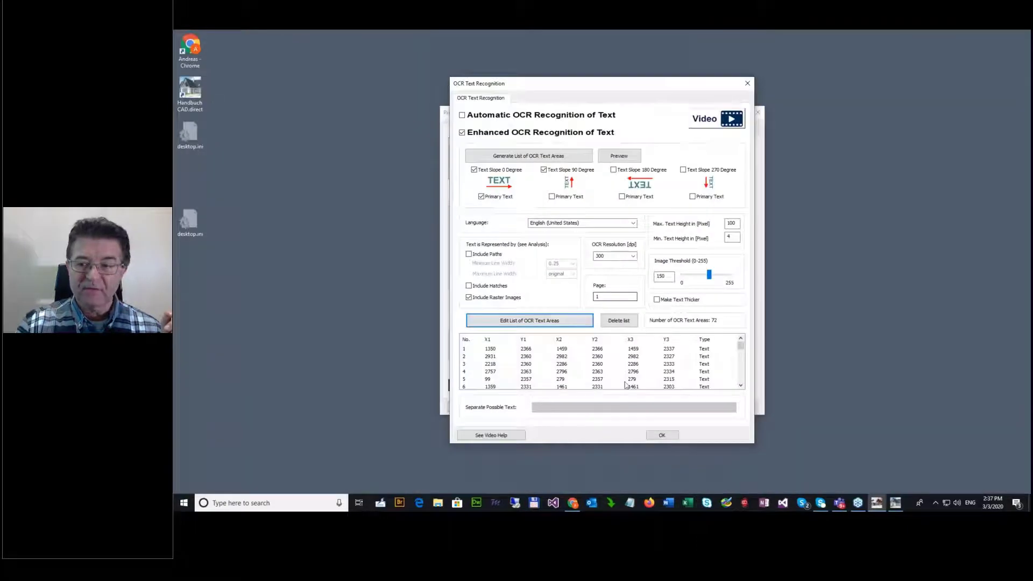
pyautogui.click(671, 438)
pyautogui.click(581, 320)
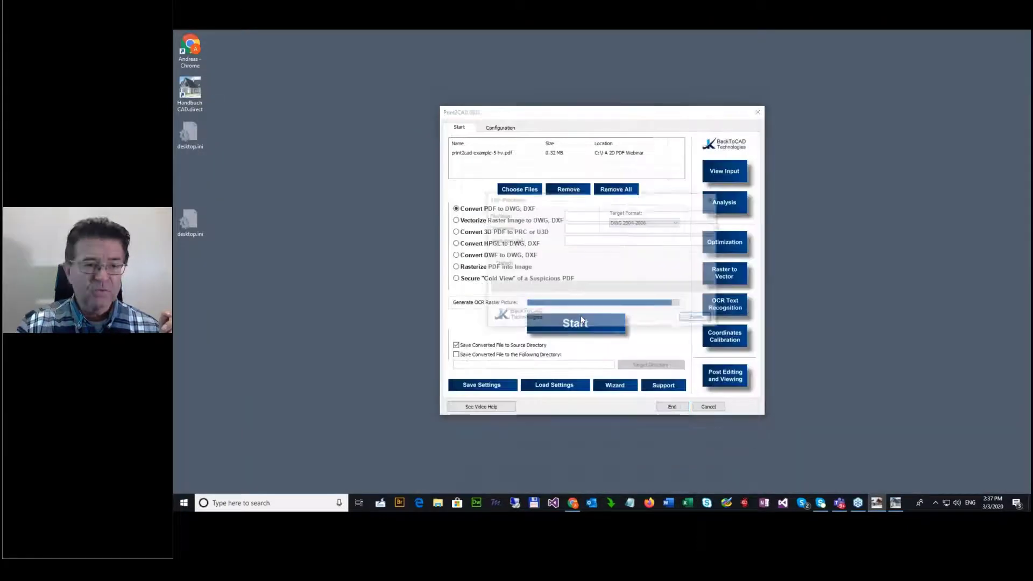
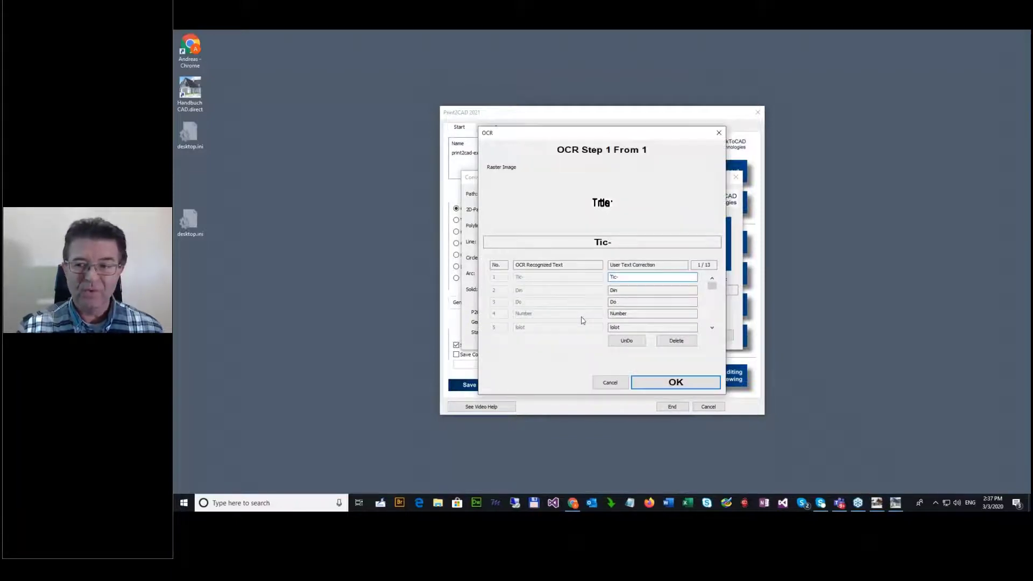
pyautogui.click(671, 384)
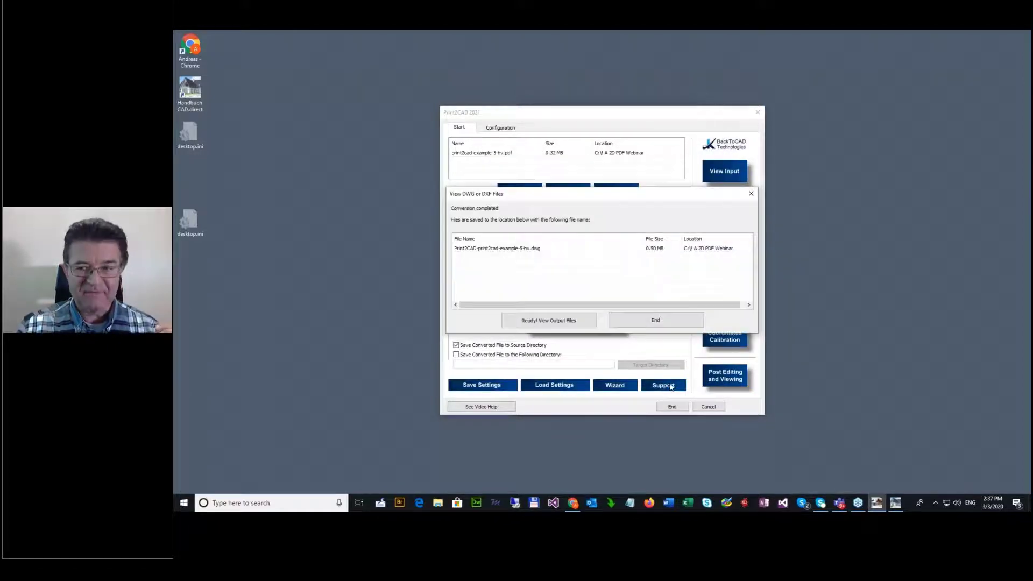
# Step: Switch to CADdirect, open Print2CAD-print2cad-example-5-hv.dwg and inspect the converted text around the Living Room
pyautogui.click(895, 502)
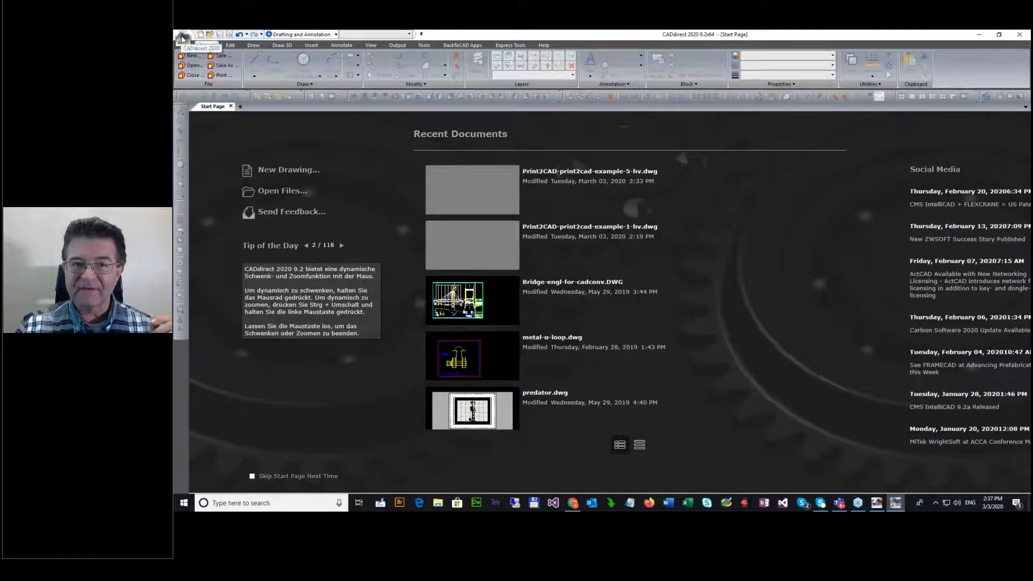
pyautogui.click(183, 38)
pyautogui.press('Escape')
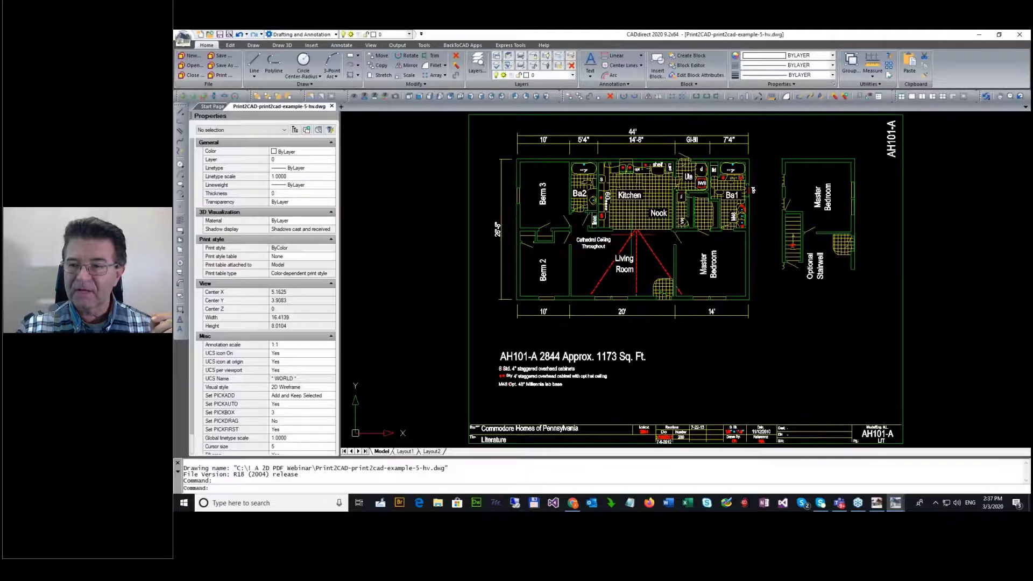
pyautogui.scroll(8, 641, 237)
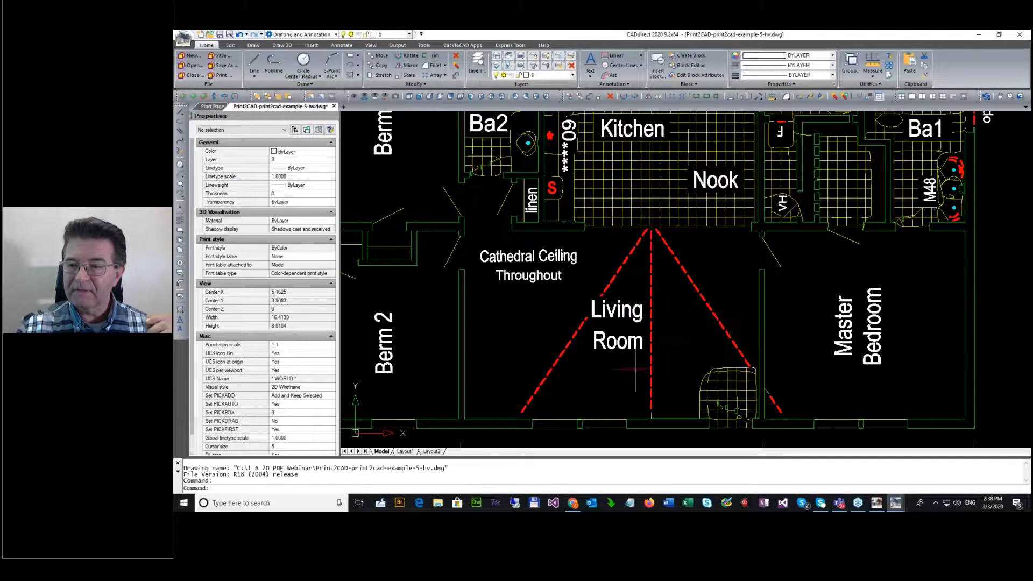
# Step: Stretch the Living and Room texts by their end grips so that both words slant upward
pyautogui.scroll(-8, 595, 251)
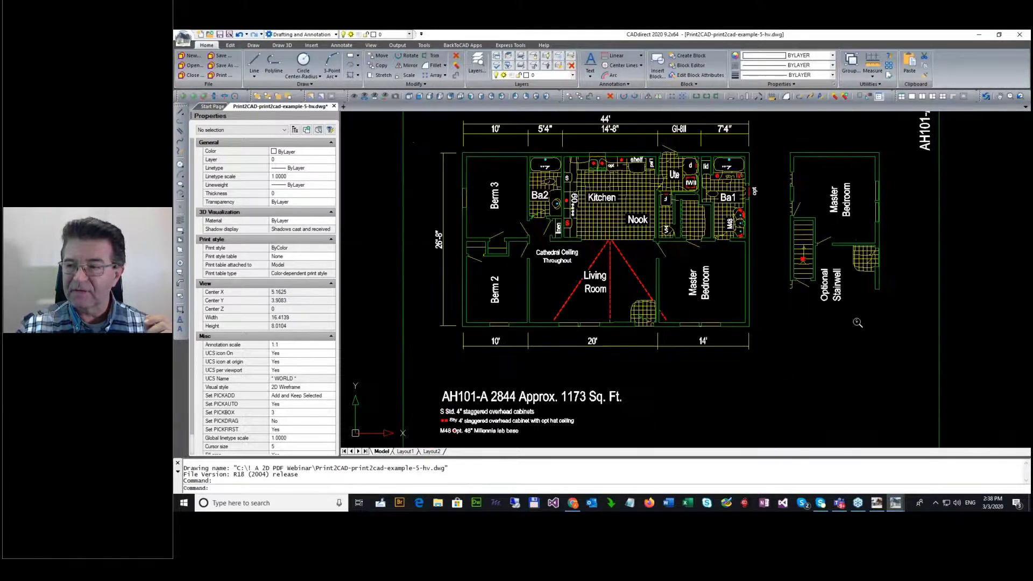
pyautogui.scroll(7, 859, 235)
pyautogui.scroll(-5, 731, 317)
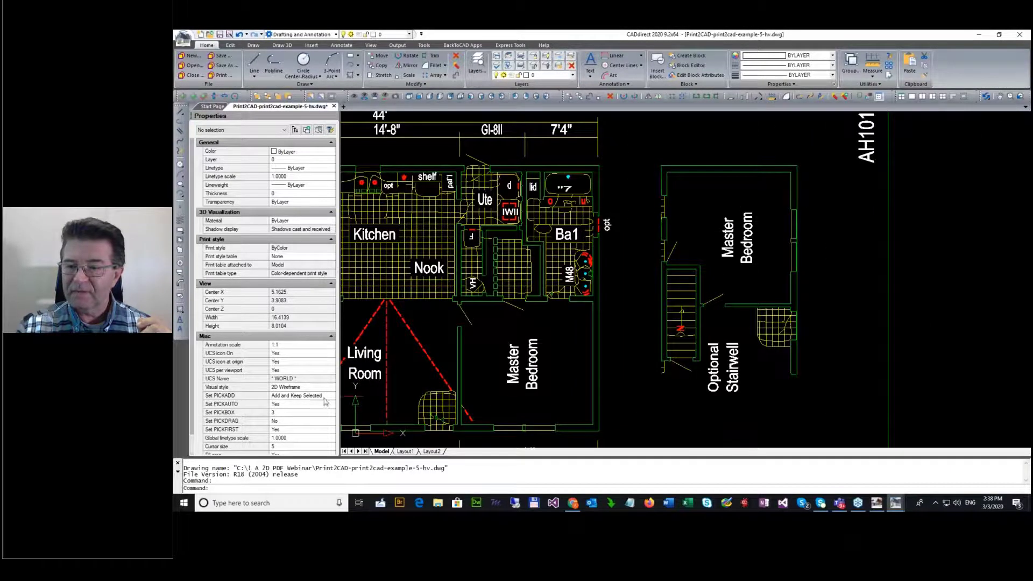
pyautogui.scroll(2, 355, 379)
pyautogui.click(383, 350)
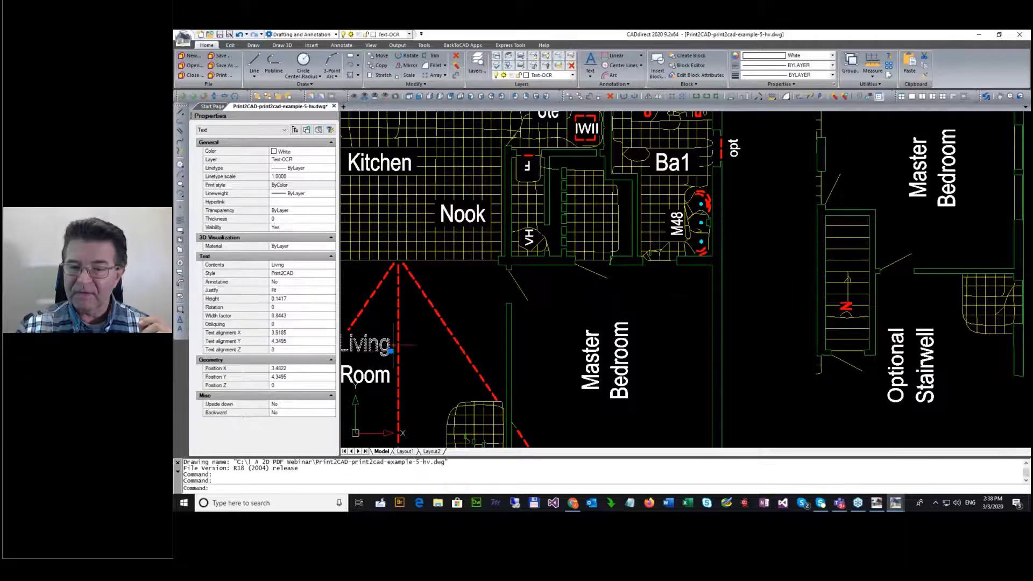
pyautogui.click(389, 350)
pyautogui.click(419, 326)
pyautogui.scroll(-4, 408, 350)
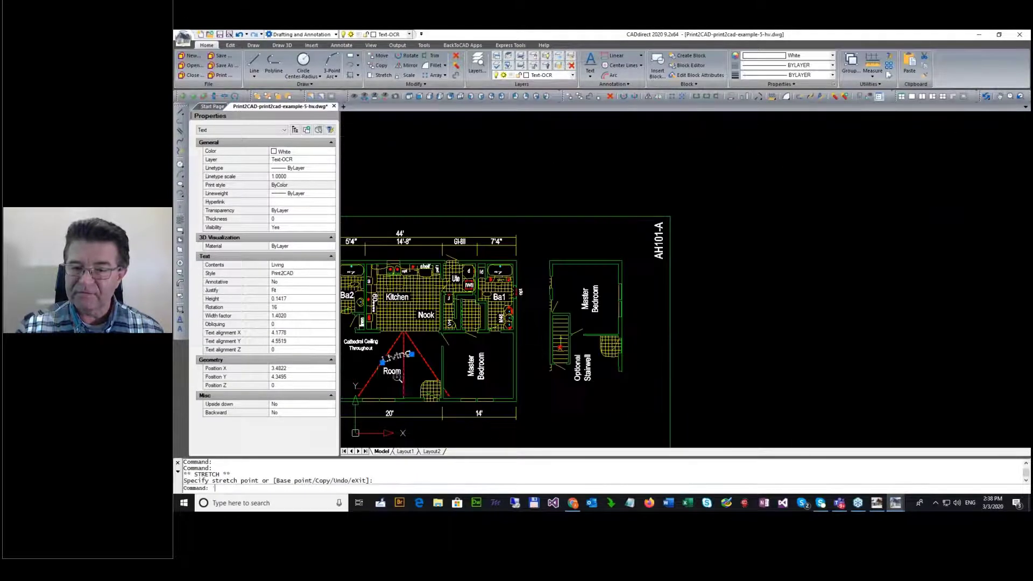
pyautogui.click(391, 371)
pyautogui.click(400, 375)
pyautogui.click(421, 367)
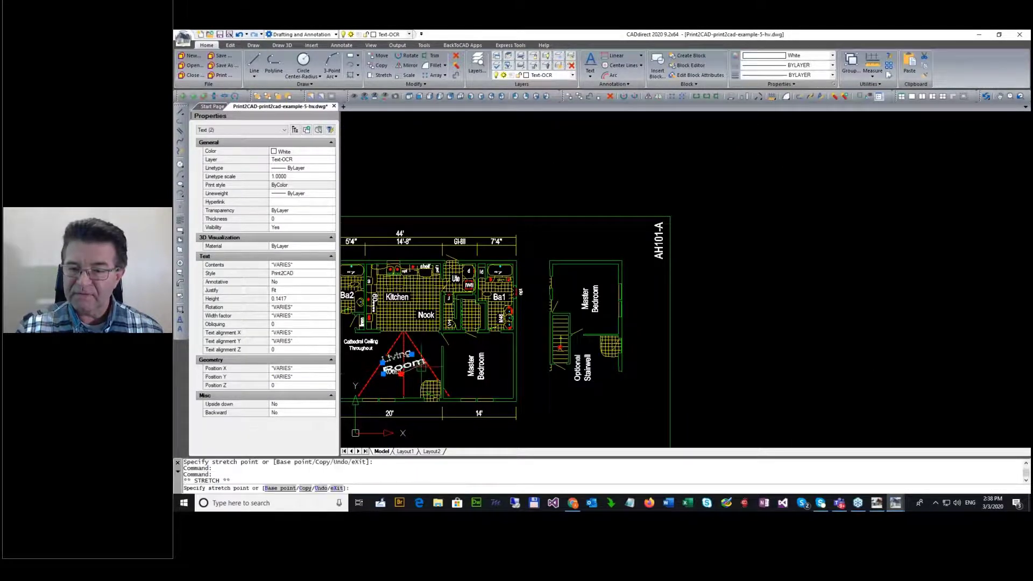
pyautogui.press('Escape')
# Step: Examine the converted labels around the kitchen and select the single letter S to check its text properties
pyautogui.scroll(-3, 472, 386)
pyautogui.scroll(4, 472, 385)
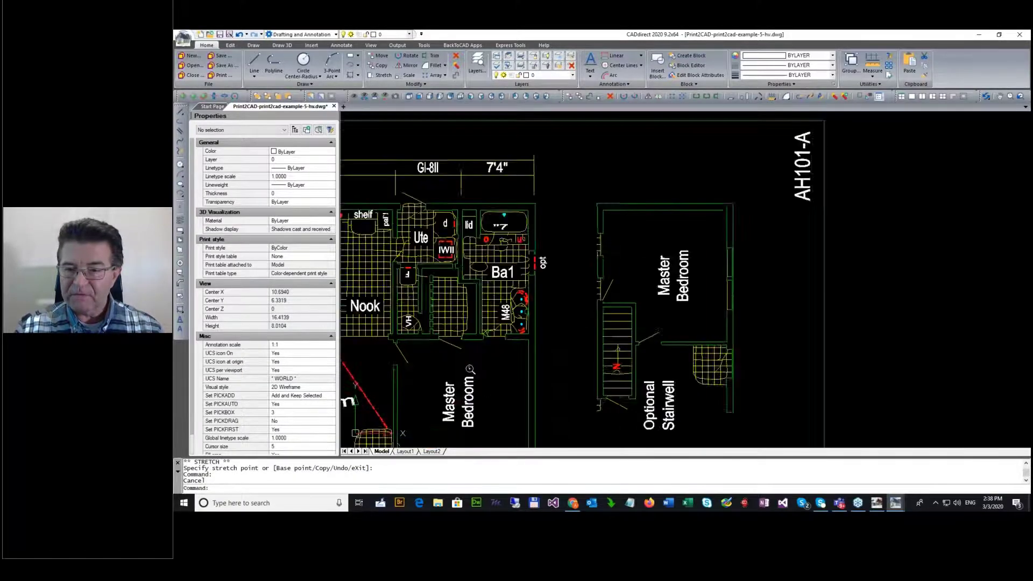
pyautogui.scroll(-1, 472, 385)
pyautogui.scroll(-1, 472, 385)
pyautogui.scroll(6, 444, 340)
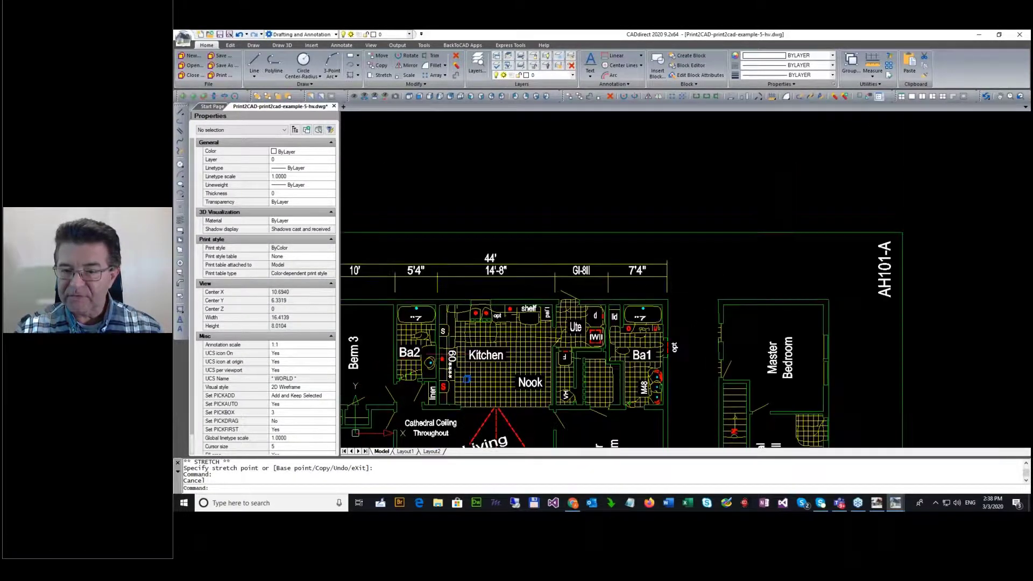
pyautogui.scroll(5, 444, 340)
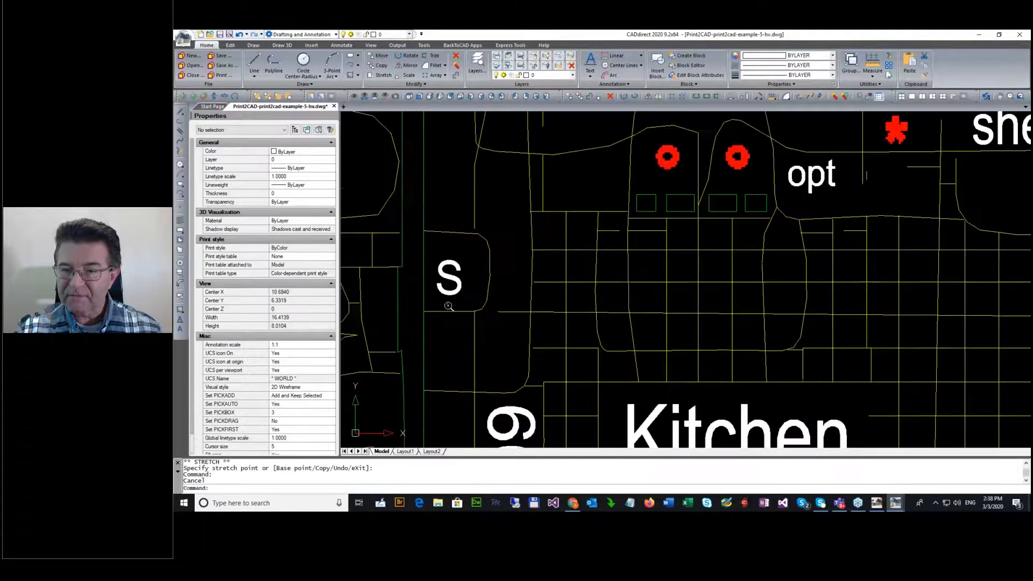
pyautogui.click(457, 275)
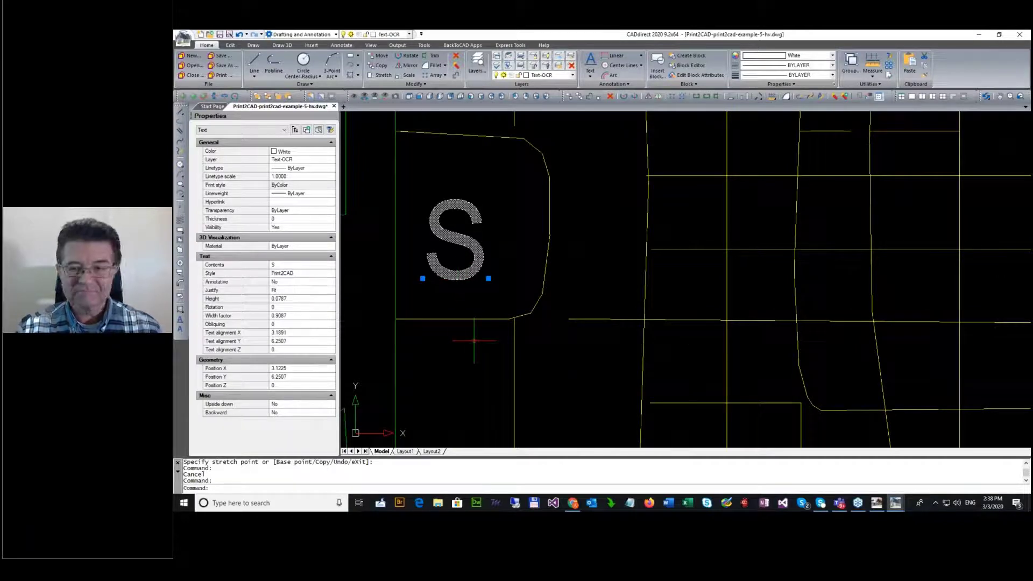
pyautogui.press('Escape')
# Step: Examine the AH101-A title and cabinet notes below the plan, and the labels around Ba2, Kitchen and Nook
pyautogui.scroll(-9, 474, 340)
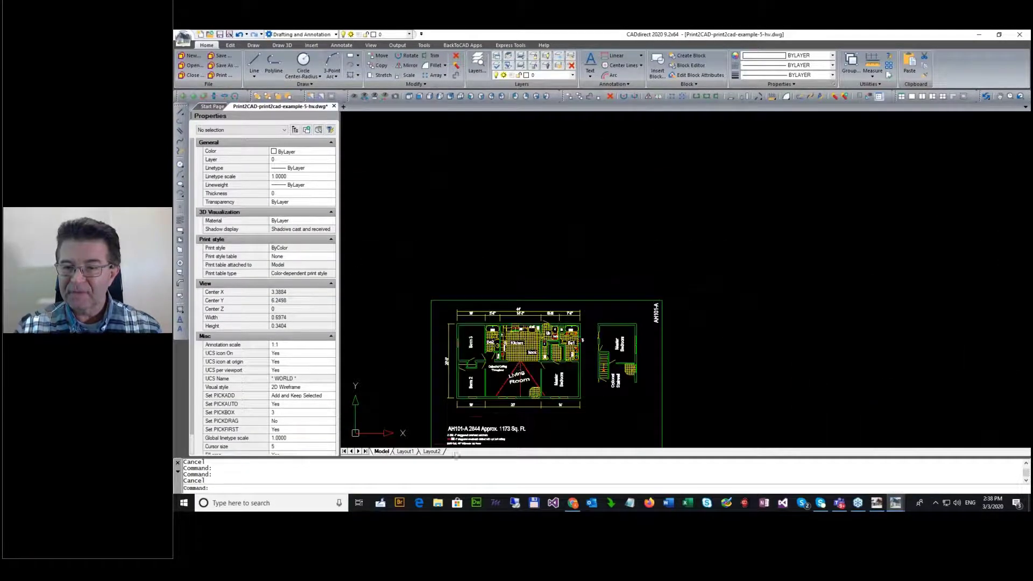
pyautogui.scroll(9, 455, 433)
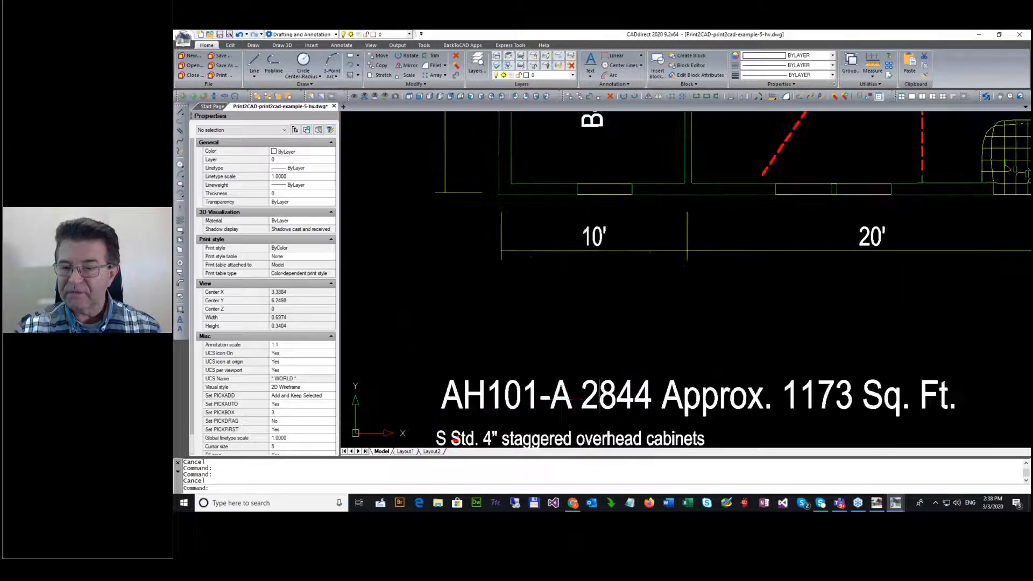
pyautogui.scroll(-6, 766, 382)
pyautogui.scroll(3, 779, 425)
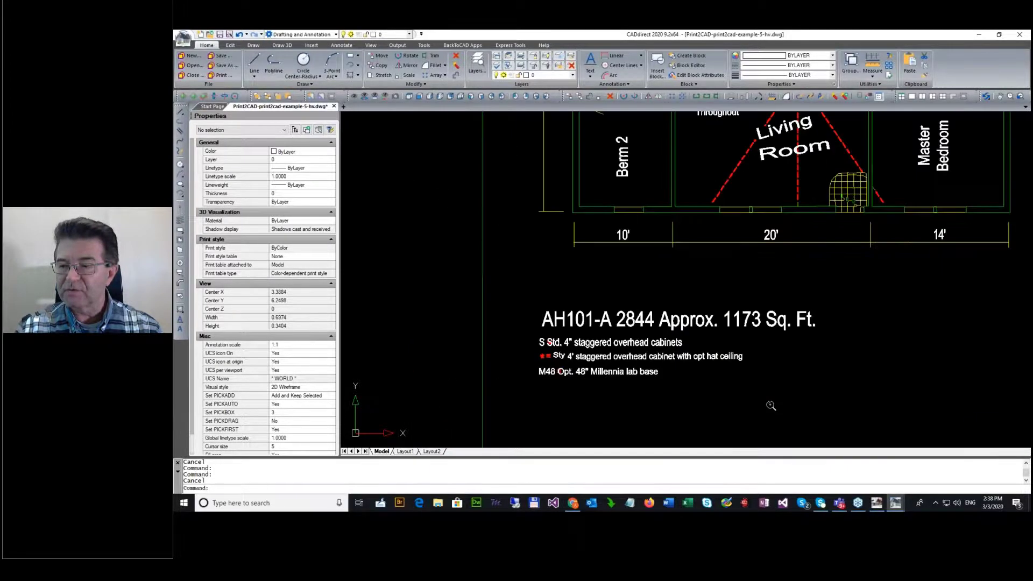
pyautogui.scroll(-2, 650, 298)
pyautogui.scroll(-3, 650, 298)
pyautogui.scroll(8, 672, 228)
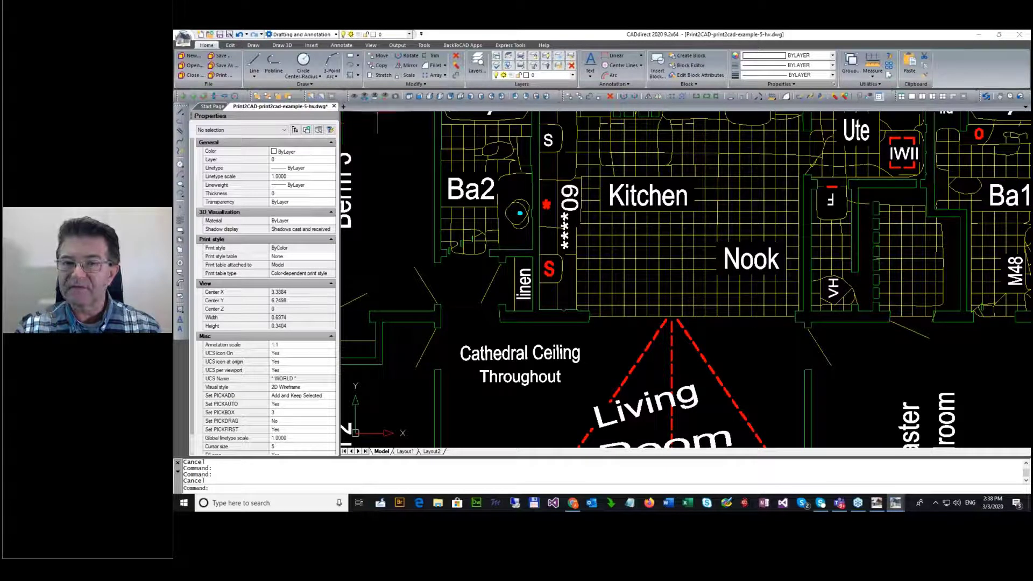
# Step: Close the drawing without saving the changes, minimize CADdirect and return to Print2CAD
pyautogui.click(333, 107)
pyautogui.click(631, 286)
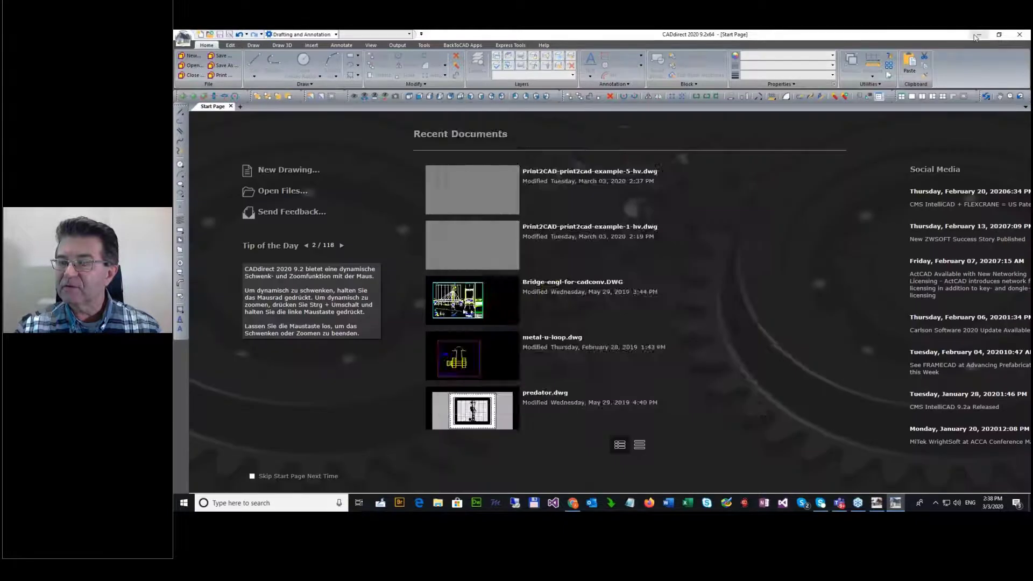
pyautogui.click(975, 37)
pyautogui.click(683, 321)
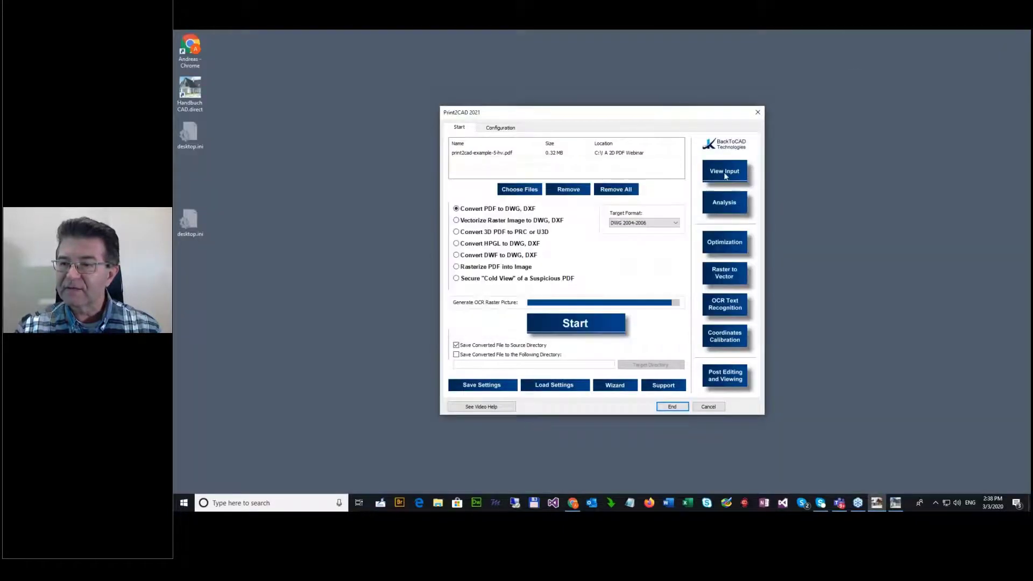
# Step: View the input PDF in PVG.view and examine the raster quality of the 14'-8" and 5'-4" dimension texts
pyautogui.click(724, 177)
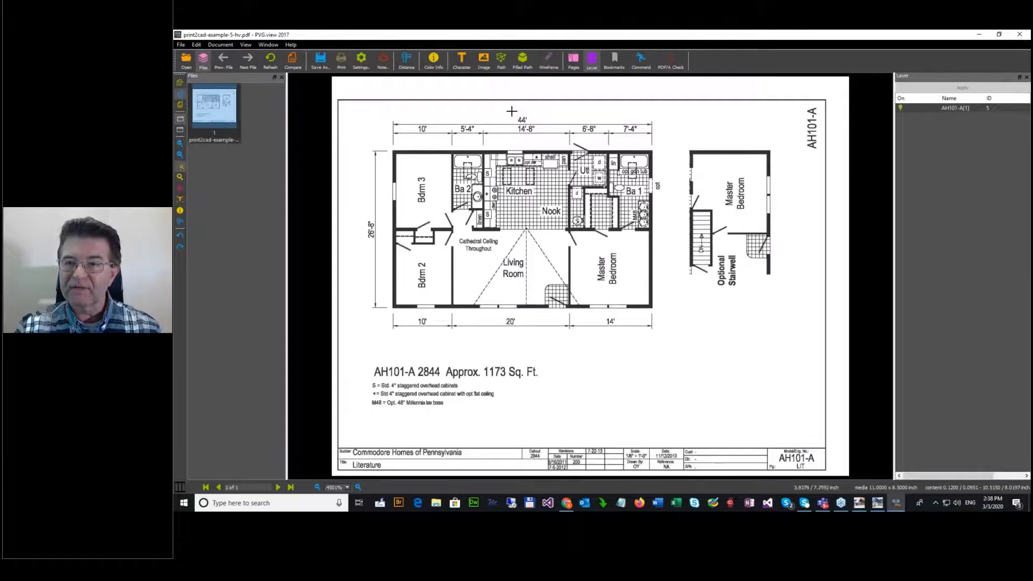
pyautogui.moveTo(512, 112); pyautogui.dragTo(552, 135)
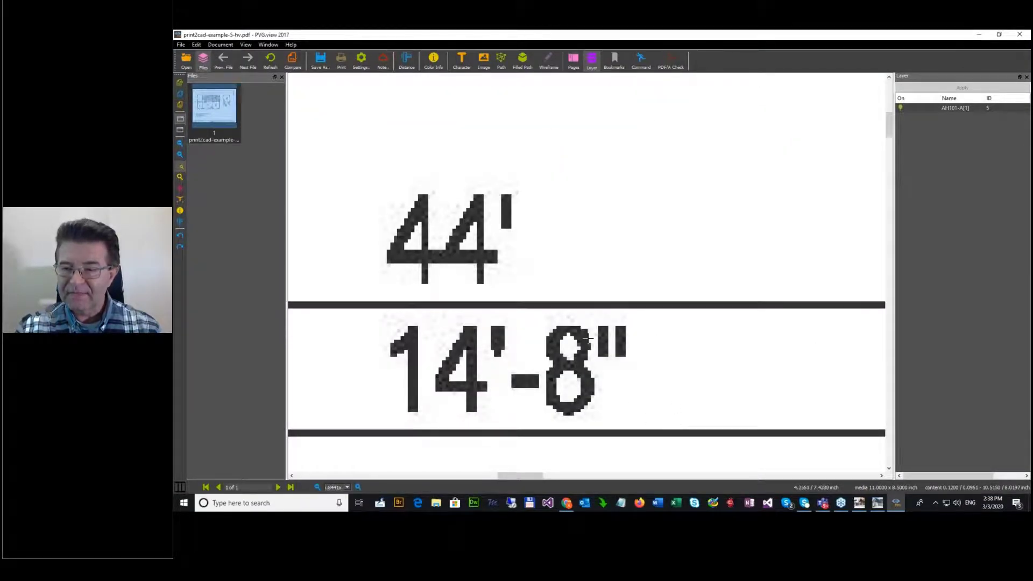
pyautogui.moveTo(505, 311); pyautogui.dragTo(688, 457)
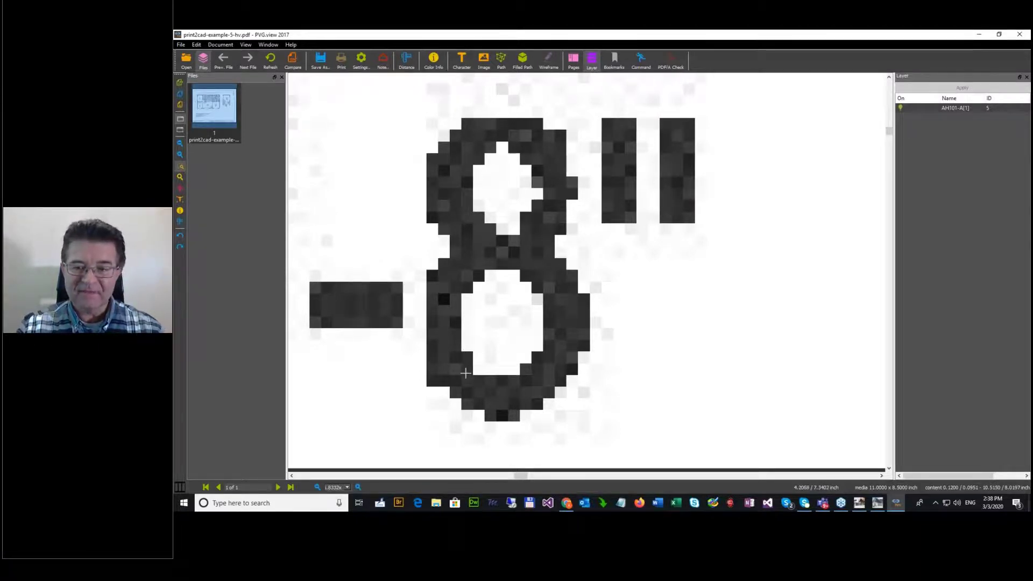
pyautogui.click(180, 94)
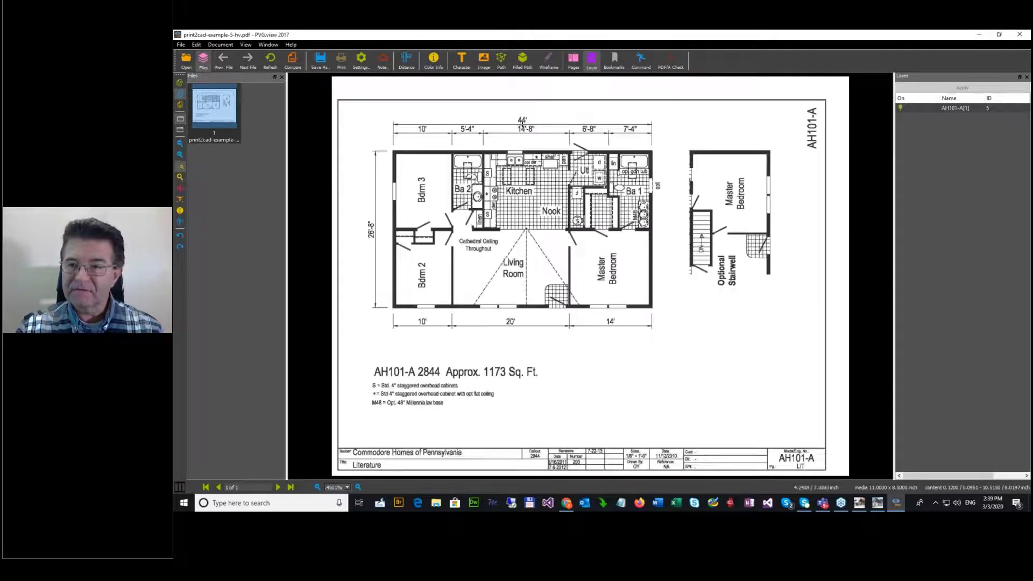
pyautogui.moveTo(461, 122); pyautogui.dragTo(479, 135)
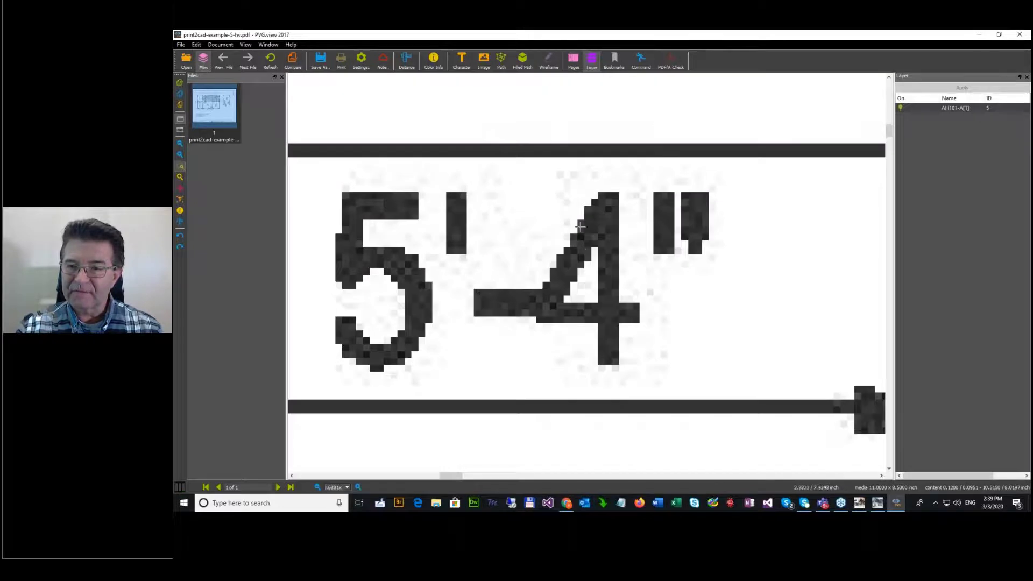
# Step: Examine the pixels of the words "staggered" and "overhead" in the notes below the floor plan
pyautogui.click(180, 94)
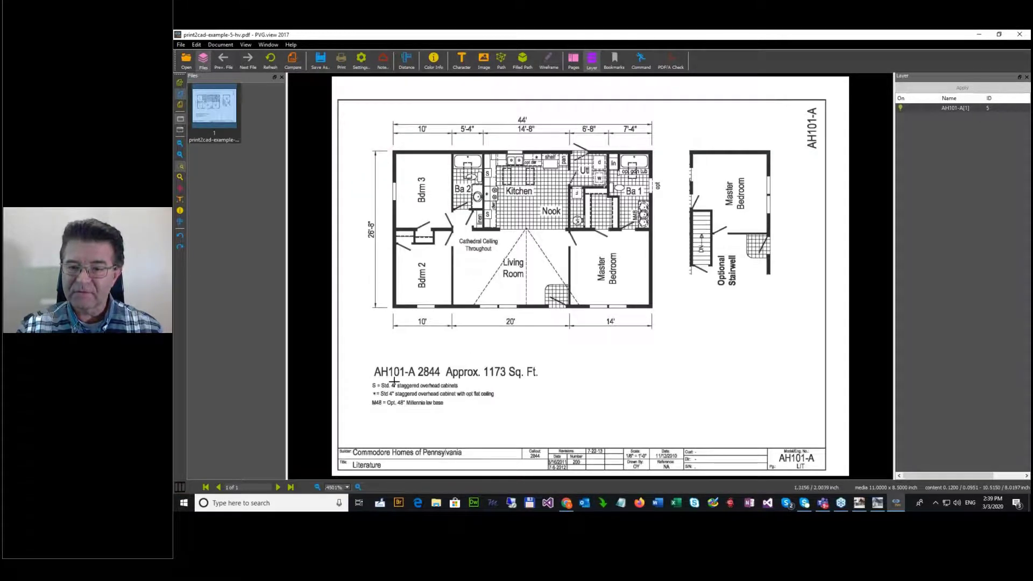
pyautogui.moveTo(394, 381); pyautogui.dragTo(419, 398)
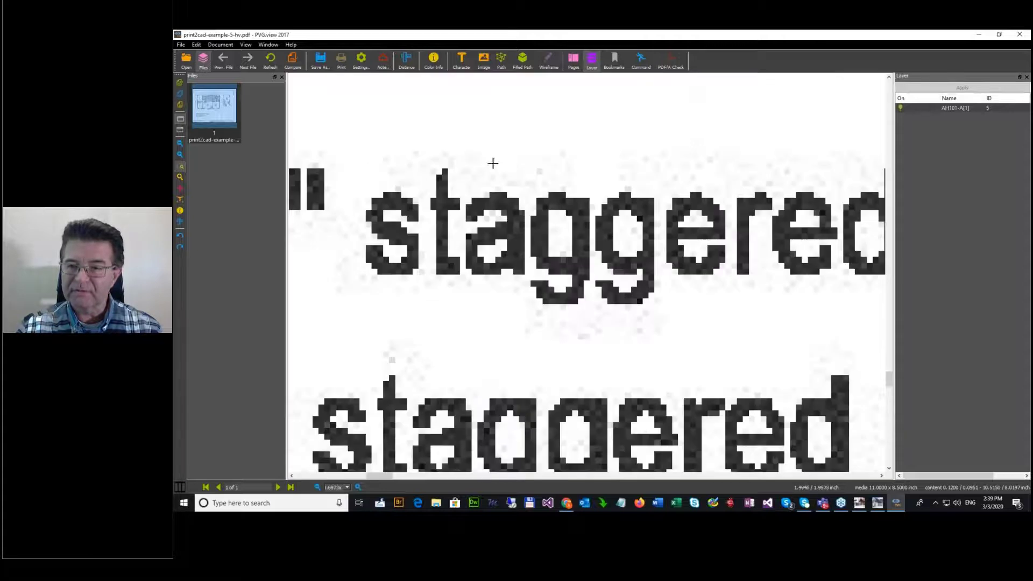
pyautogui.moveTo(376, 476); pyautogui.dragTo(401, 478)
pyautogui.moveTo(380, 139); pyautogui.dragTo(767, 297)
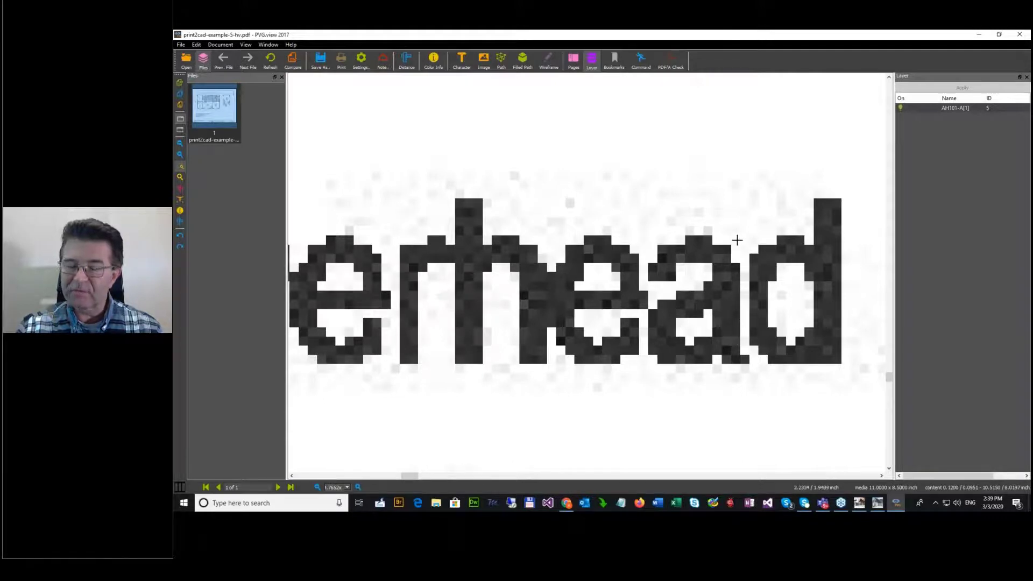
# Step: Switch to CADdirect, reopen Print2CAD-print2cad-example-5-hv.dwg and check the converted "overhead cabinets" note
pyautogui.click(878, 503)
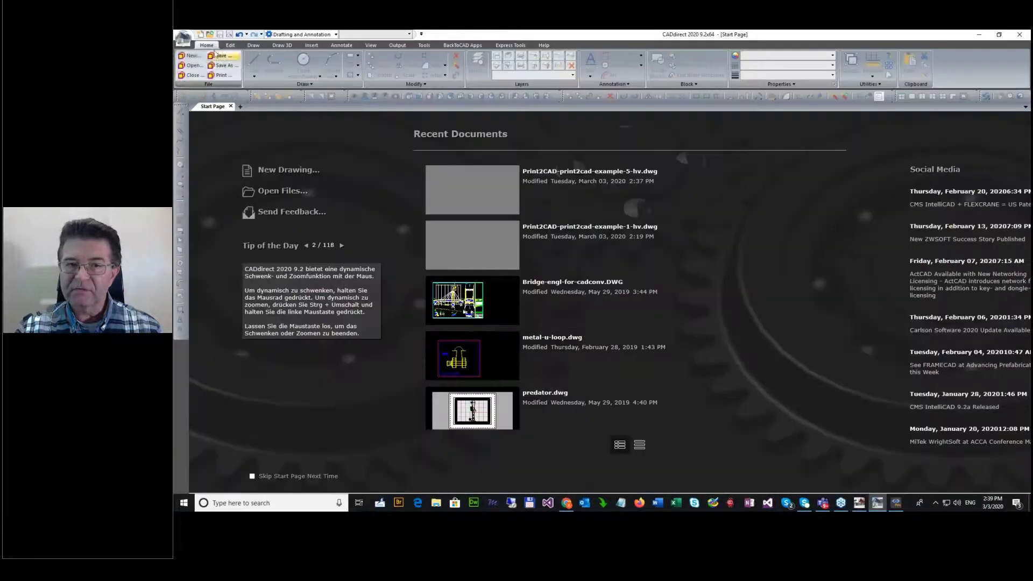
pyautogui.click(183, 38)
pyautogui.click(290, 70)
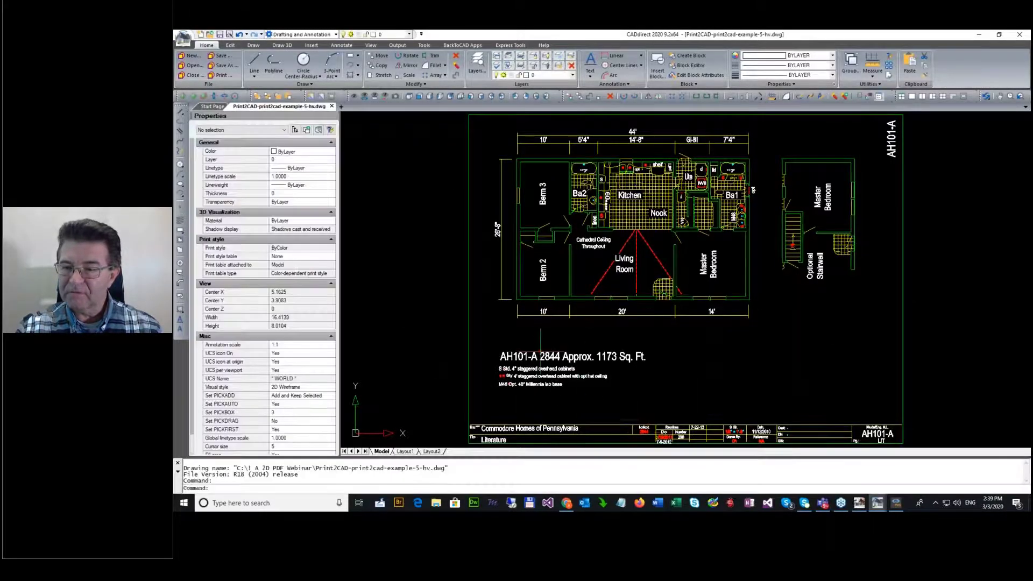
pyautogui.scroll(8, 540, 353)
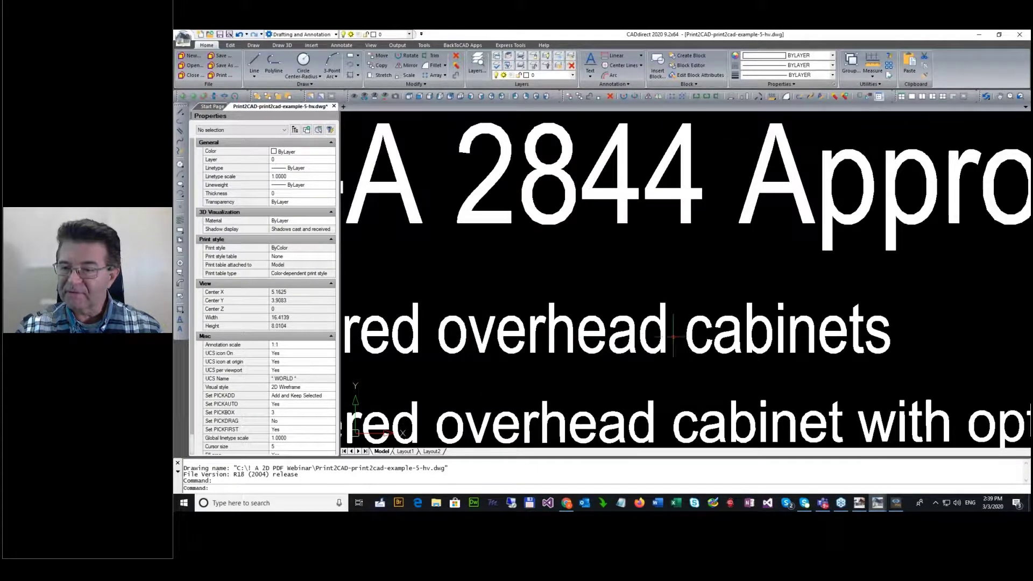
# Step: Switch back to PVG.view and compare the two raster "overhead" words, examining the touching letters in the upper one
pyautogui.click(895, 504)
pyautogui.scroll(3, 557, 411)
pyautogui.scroll(-1, 557, 411)
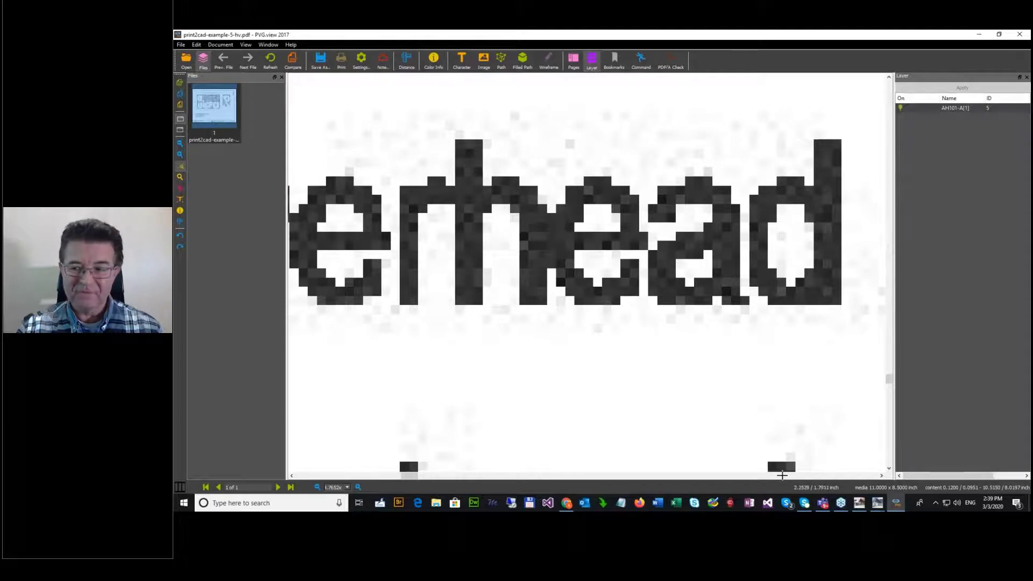
pyautogui.moveTo(411, 477); pyautogui.dragTo(409, 476)
pyautogui.scroll(-2, 444, 438)
pyautogui.scroll(-2, 463, 409)
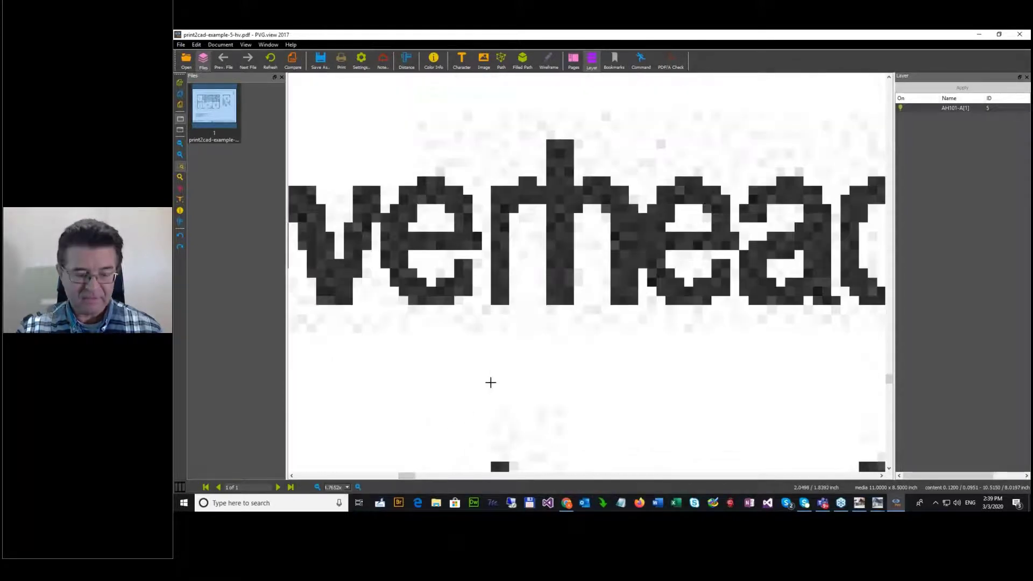
pyautogui.scroll(-3, 489, 381)
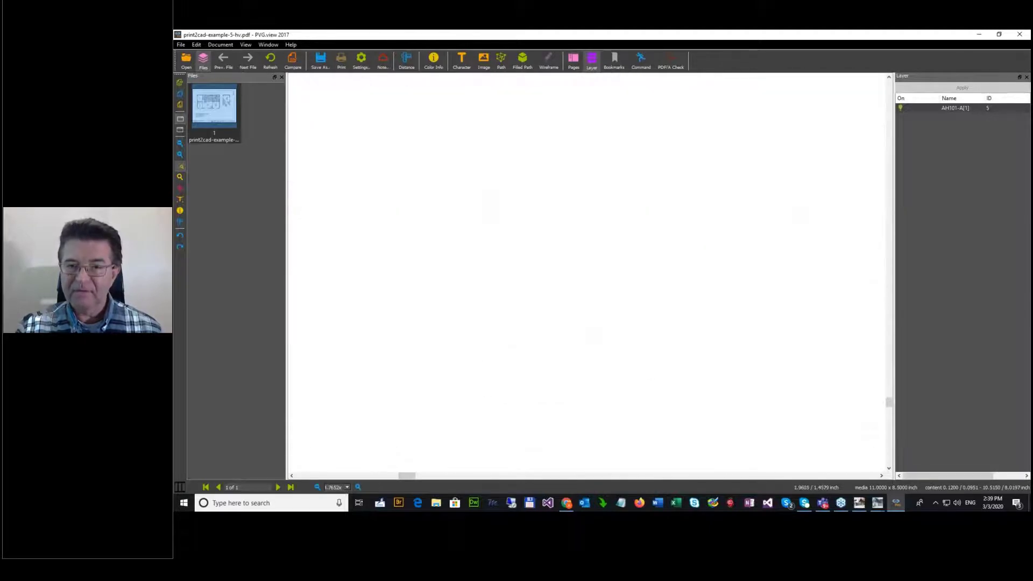
pyautogui.click(180, 93)
pyautogui.moveTo(414, 375); pyautogui.dragTo(450, 403)
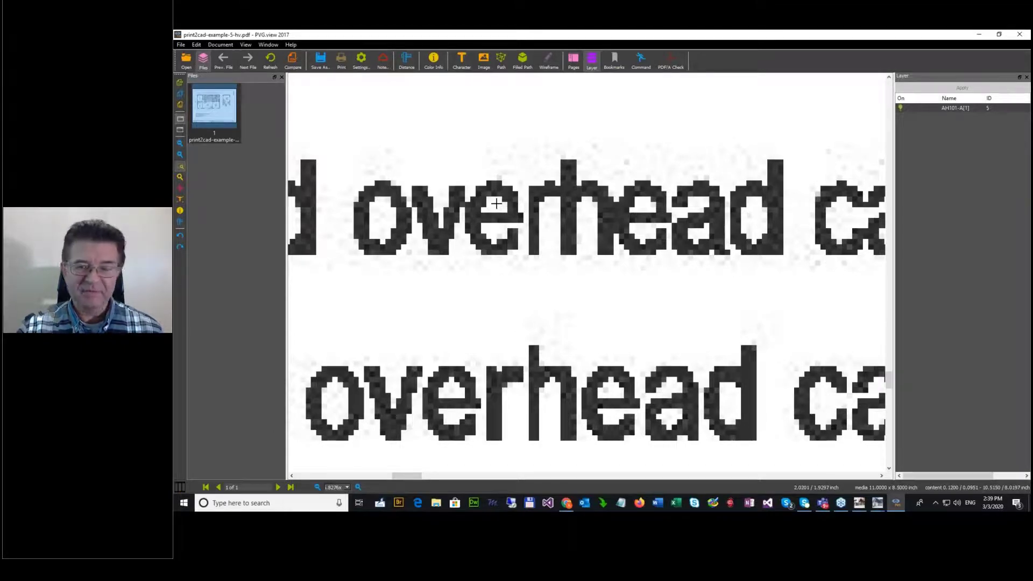
pyautogui.moveTo(340, 126)
pyautogui.mouseDown()
pyautogui.moveTo(356, 144)
pyautogui.moveTo(795, 294)
pyautogui.mouseUp()
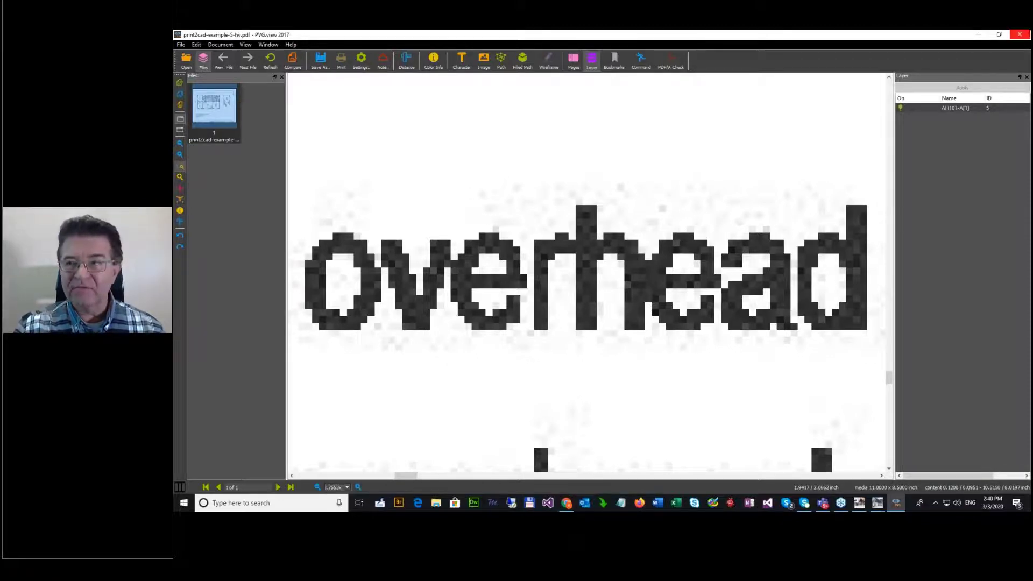
# Step: Close PVG.view and CADdirect without saving the drawing
pyautogui.click(1019, 34)
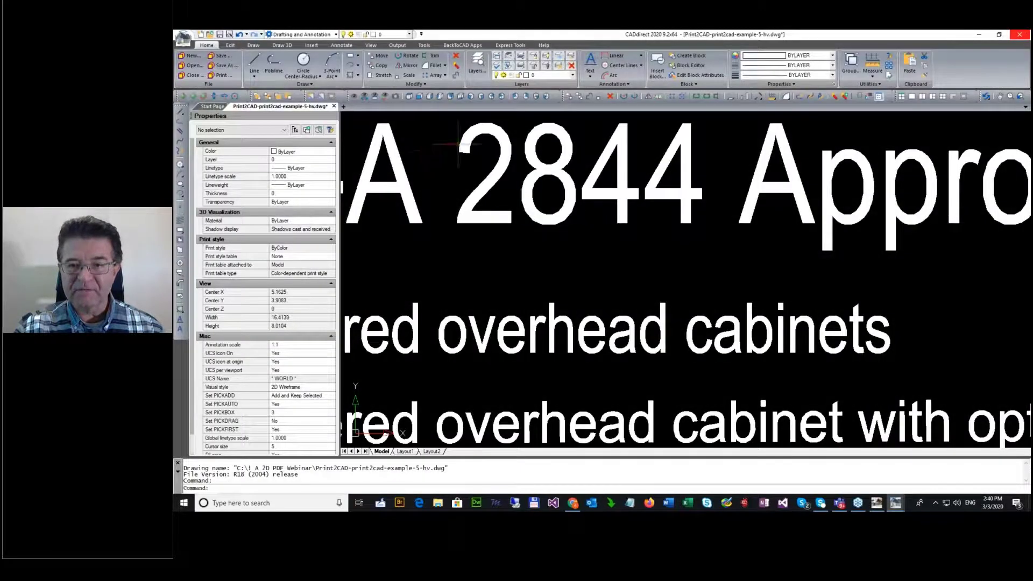
pyautogui.click(1019, 34)
pyautogui.click(634, 283)
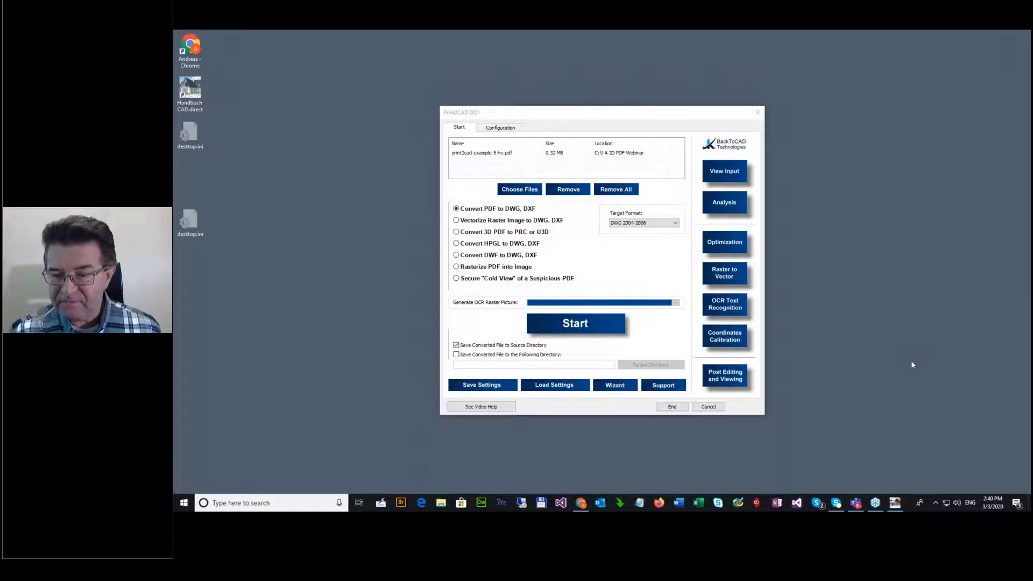
# Step: Switch to Notepad, write 8008 and set the text to Consolas Regular at size 36
pyautogui.click(639, 502)
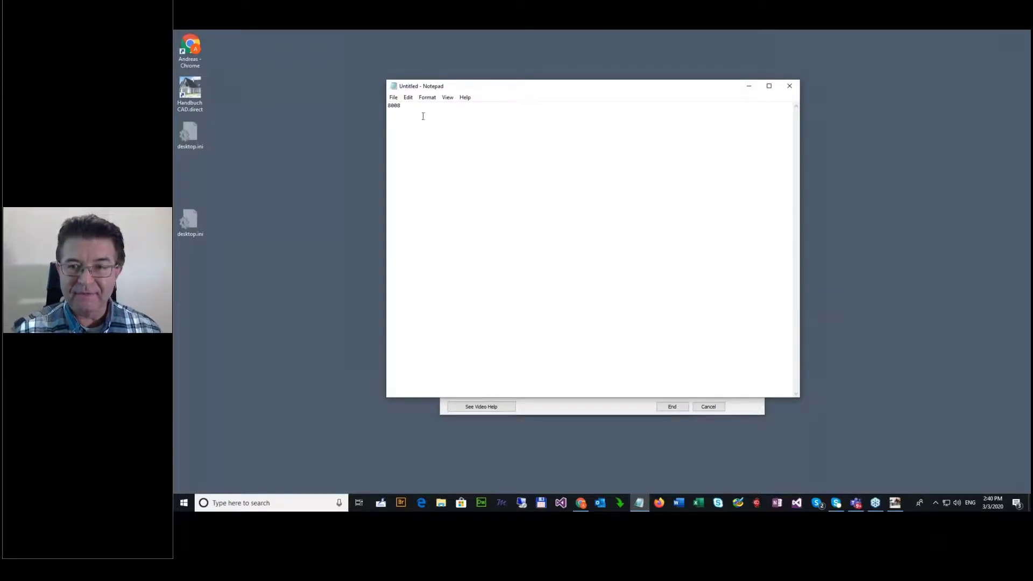
pyautogui.moveTo(410, 107); pyautogui.dragTo(368, 105)
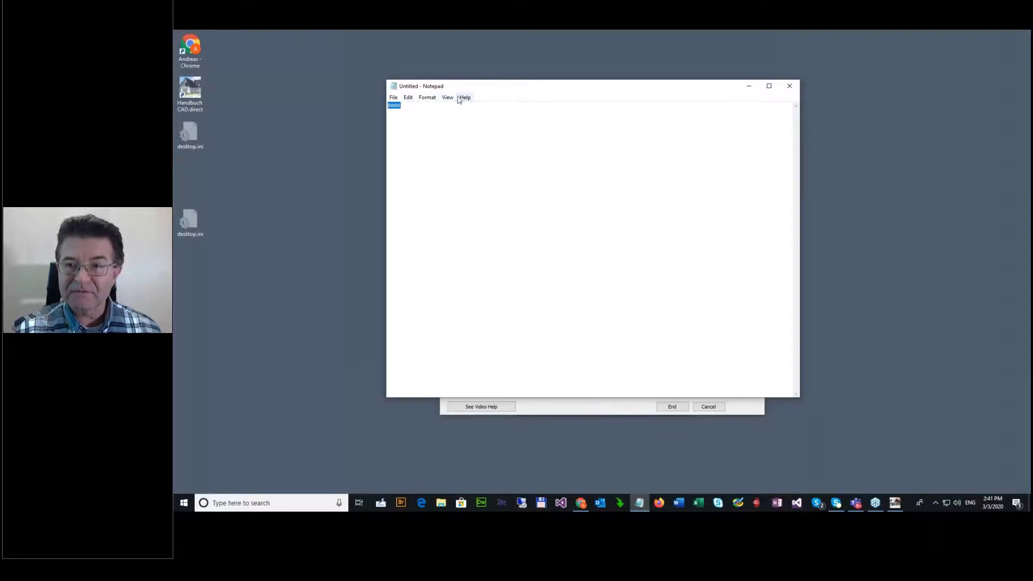
pyautogui.click(427, 97)
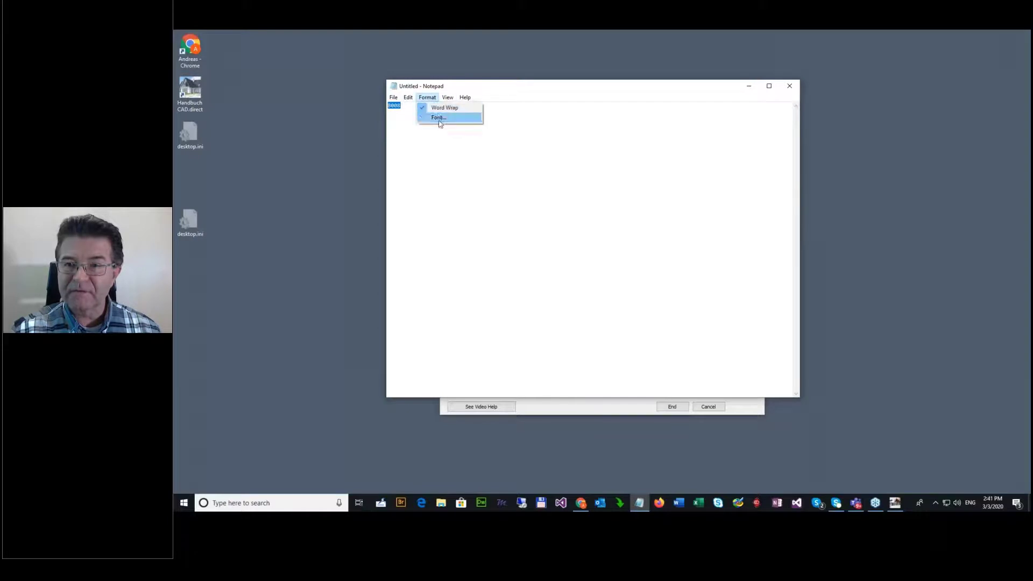
pyautogui.click(440, 118)
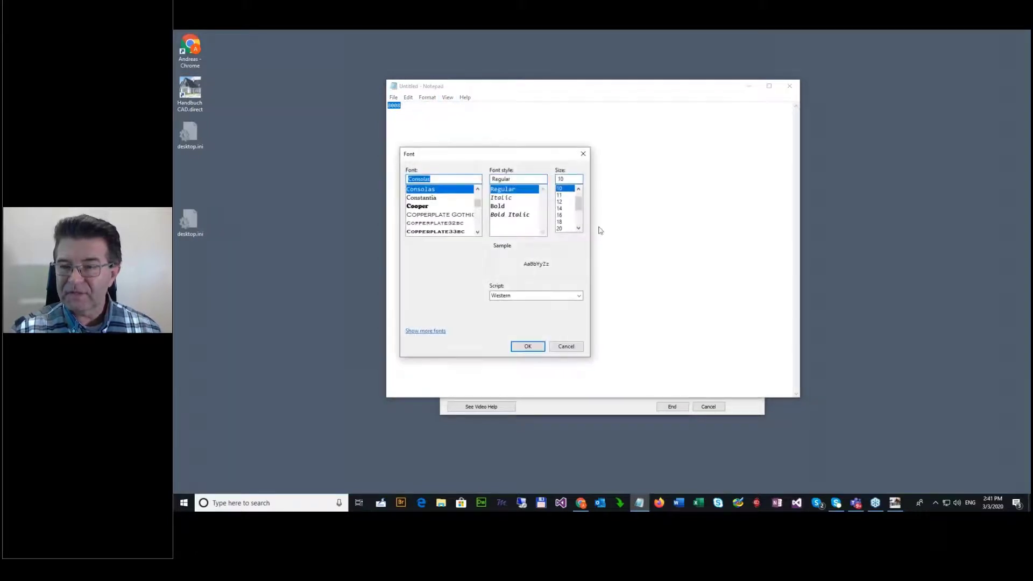
pyautogui.moveTo(578, 213); pyautogui.dragTo(578, 223)
pyautogui.click(562, 228)
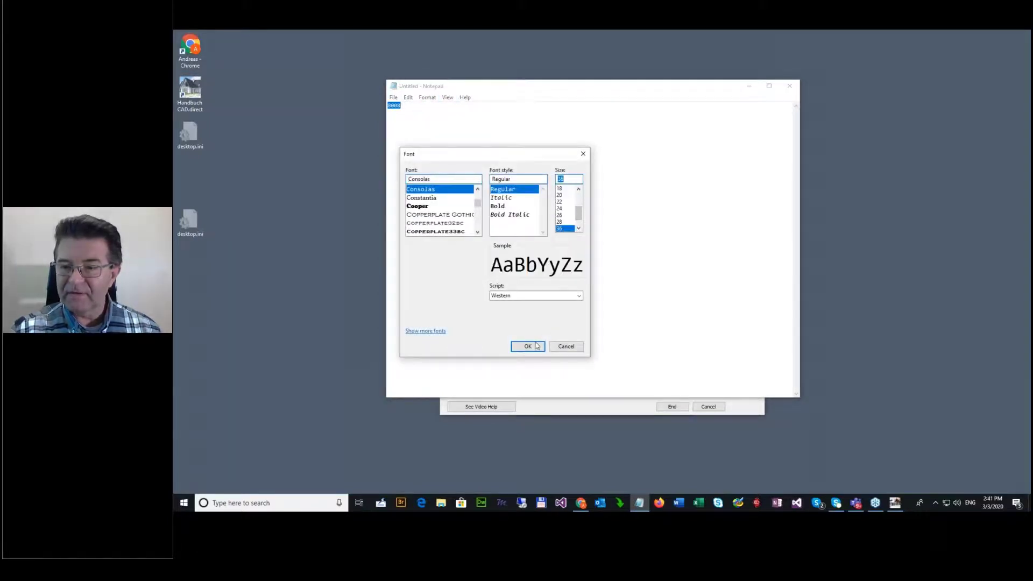
pyautogui.click(528, 346)
pyautogui.click(482, 138)
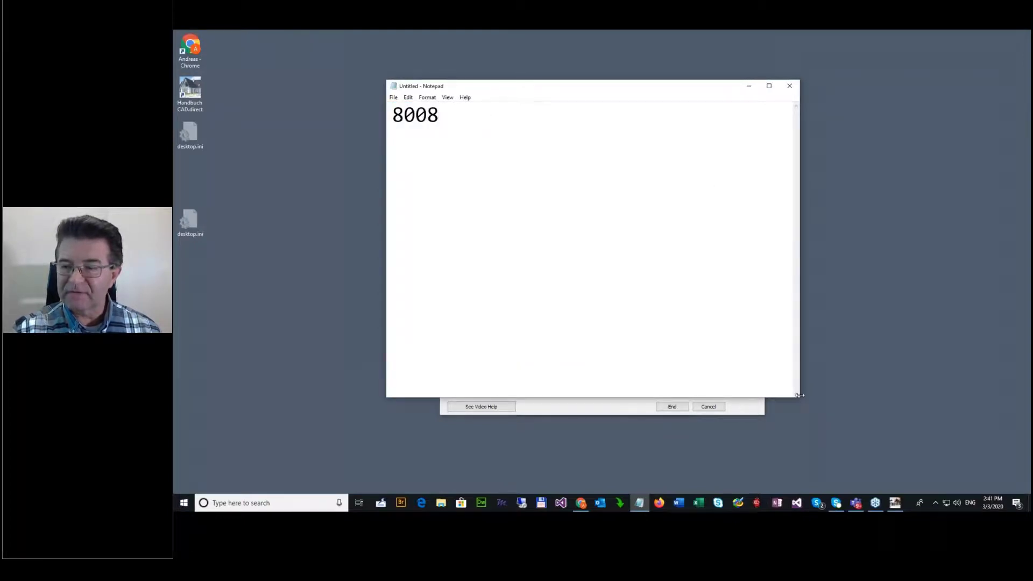
# Step: Narrow the Notepad window and place it over the Print2CAD dialog, then close it without saving the text
pyautogui.moveTo(799, 395); pyautogui.dragTo(537, 395)
pyautogui.moveTo(468, 90); pyautogui.dragTo(608, 173)
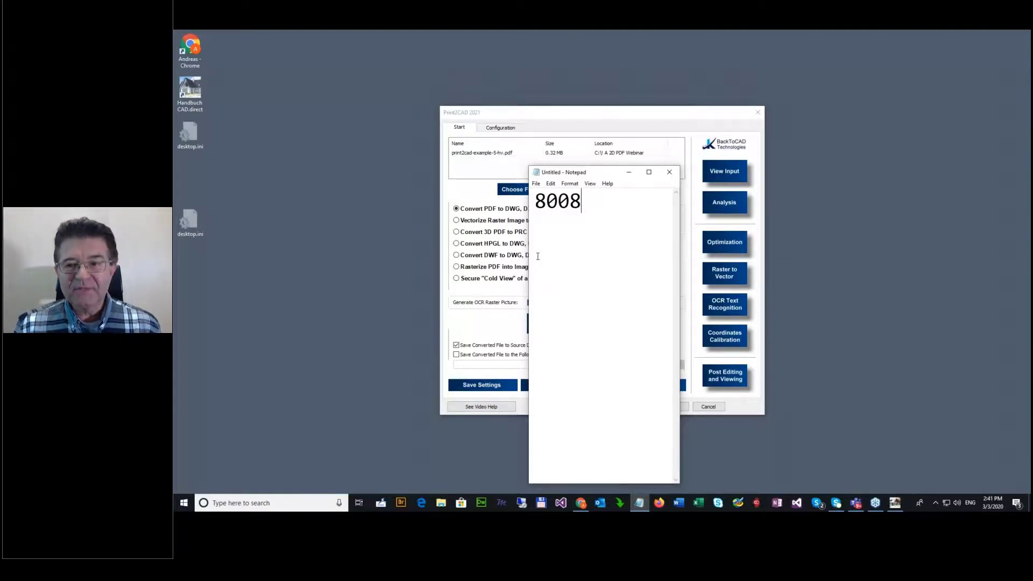
pyautogui.click(669, 171)
pyautogui.click(616, 266)
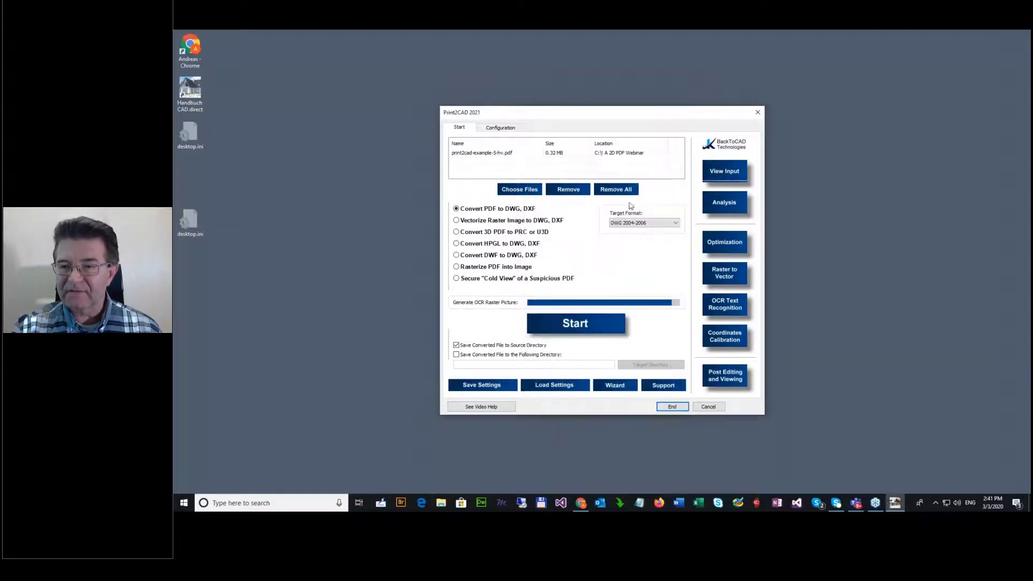
# Step: Load print2cad-example-3.pdf as the file to convert and open it in the PVG.view input viewer
pyautogui.click(522, 192)
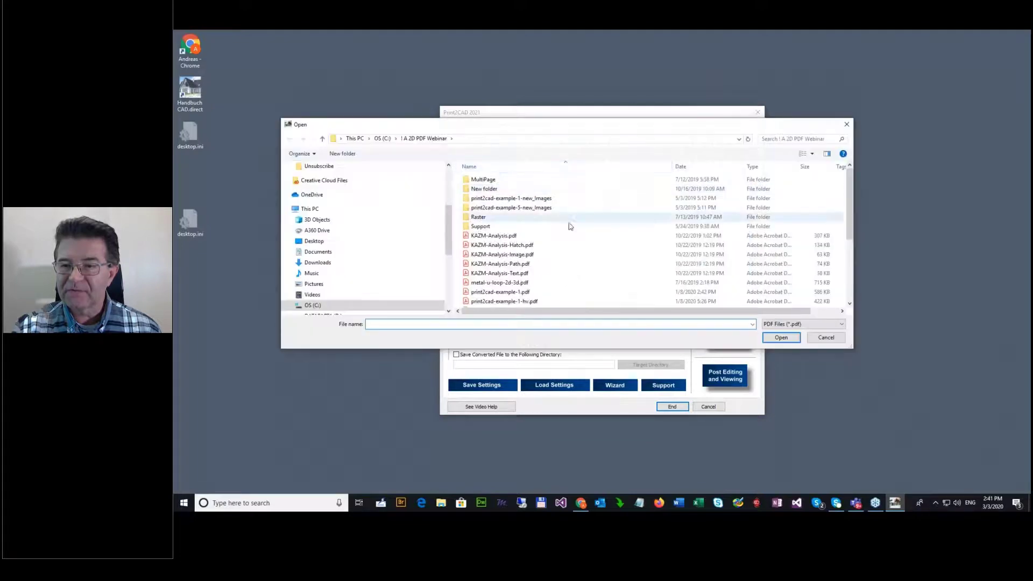
pyautogui.scroll(-2, 546, 294)
pyautogui.doubleClick(537, 263)
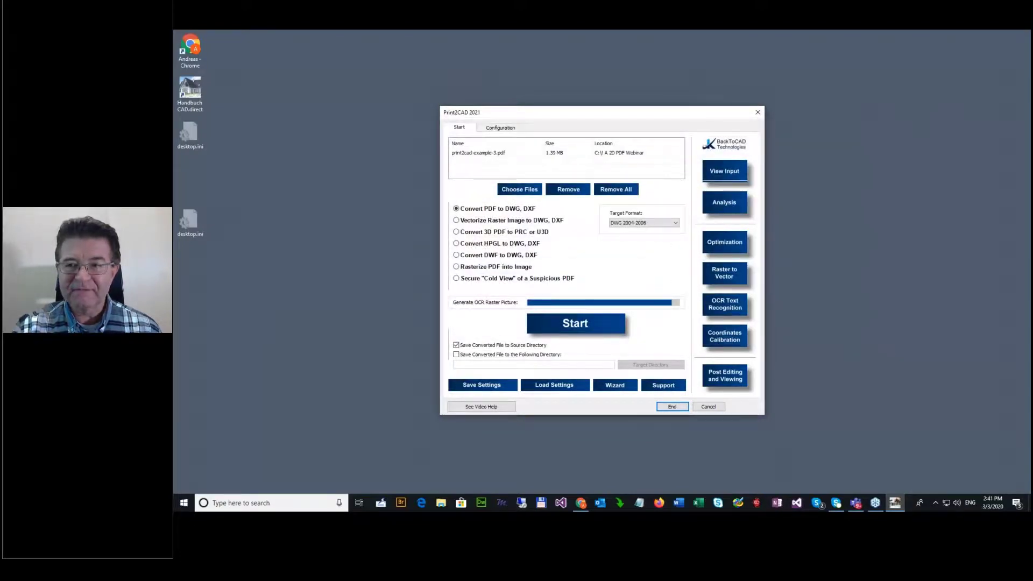
pyautogui.click(724, 171)
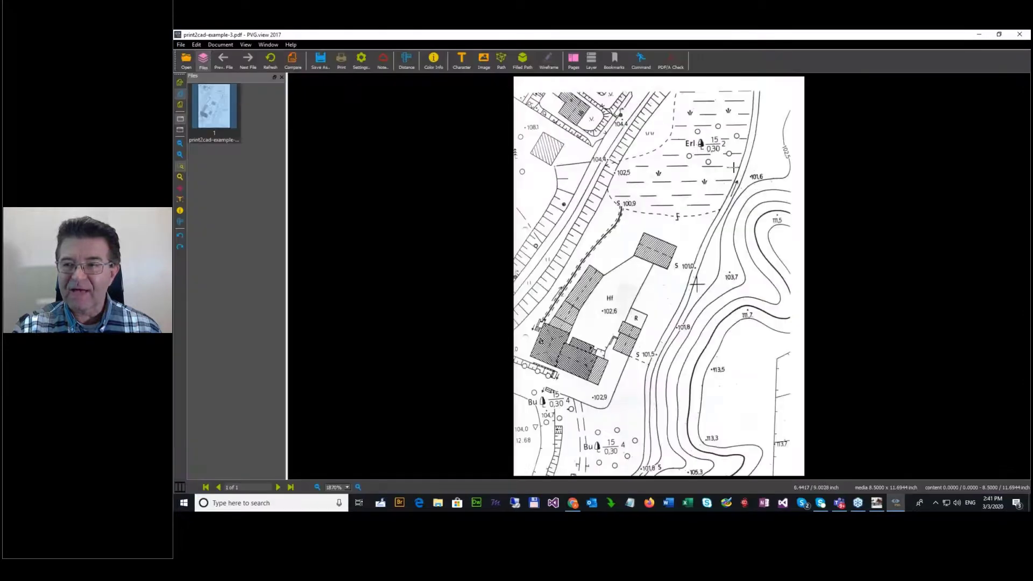
# Step: Examine the pixels of the elevation labels "101,6" and "S 100,9" on the scanned map, then close the viewer
pyautogui.moveTo(728, 167); pyautogui.dragTo(783, 216)
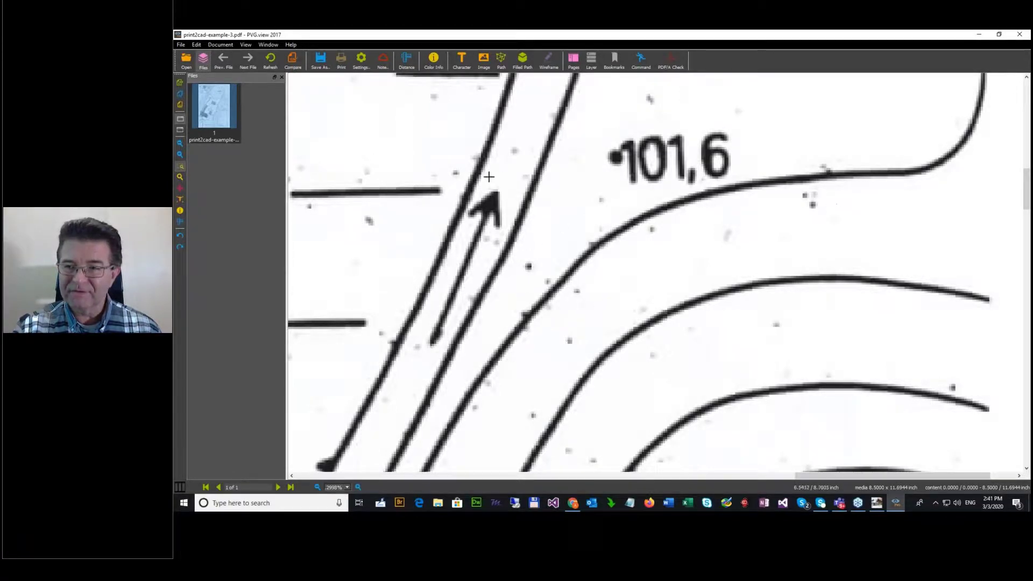
pyautogui.moveTo(568, 95)
pyautogui.mouseDown()
pyautogui.moveTo(590, 119)
pyautogui.moveTo(806, 215)
pyautogui.mouseUp()
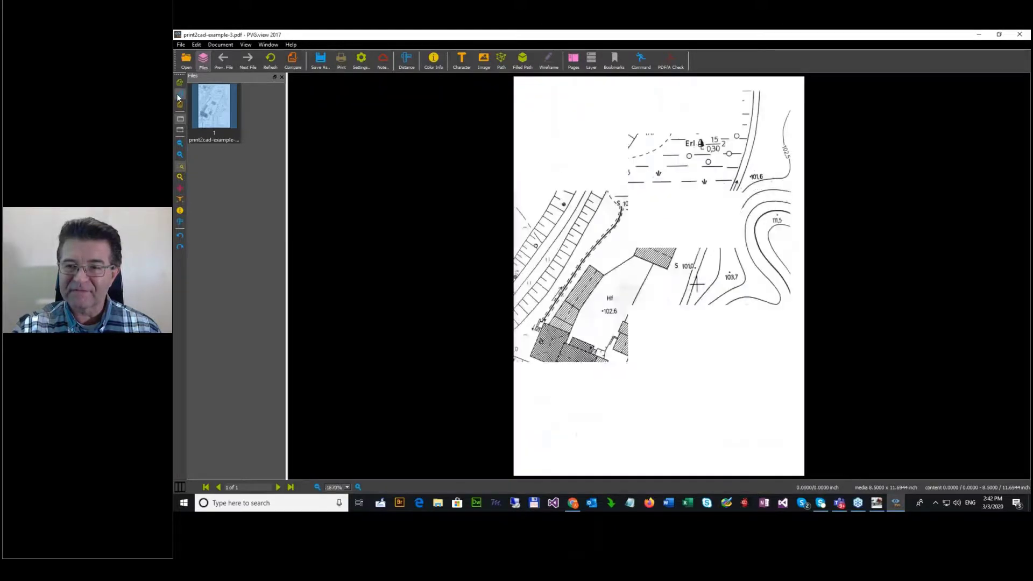
pyautogui.click(179, 94)
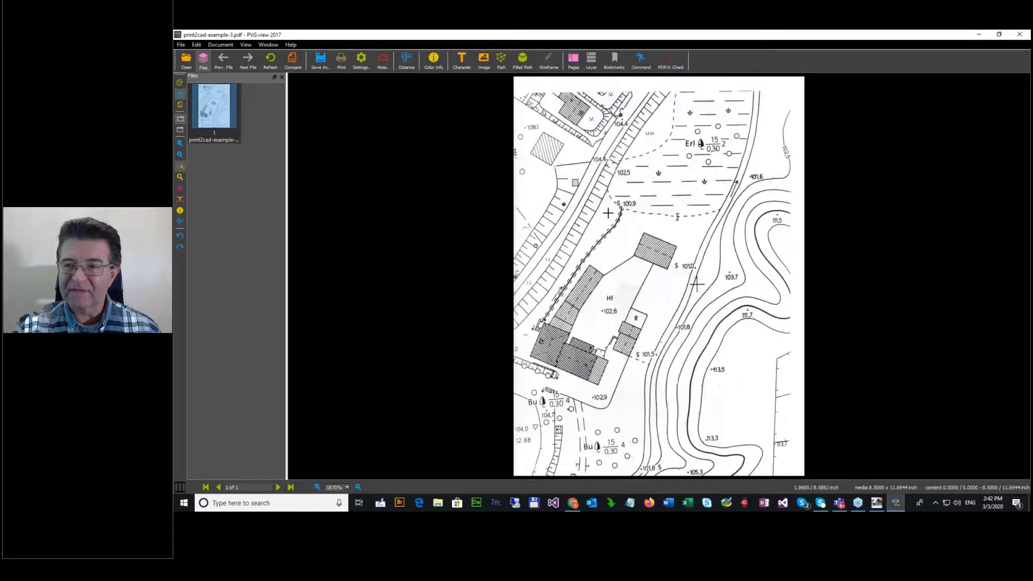
pyautogui.moveTo(572, 177); pyautogui.dragTo(693, 259)
pyautogui.moveTo(528, 148); pyautogui.dragTo(730, 299)
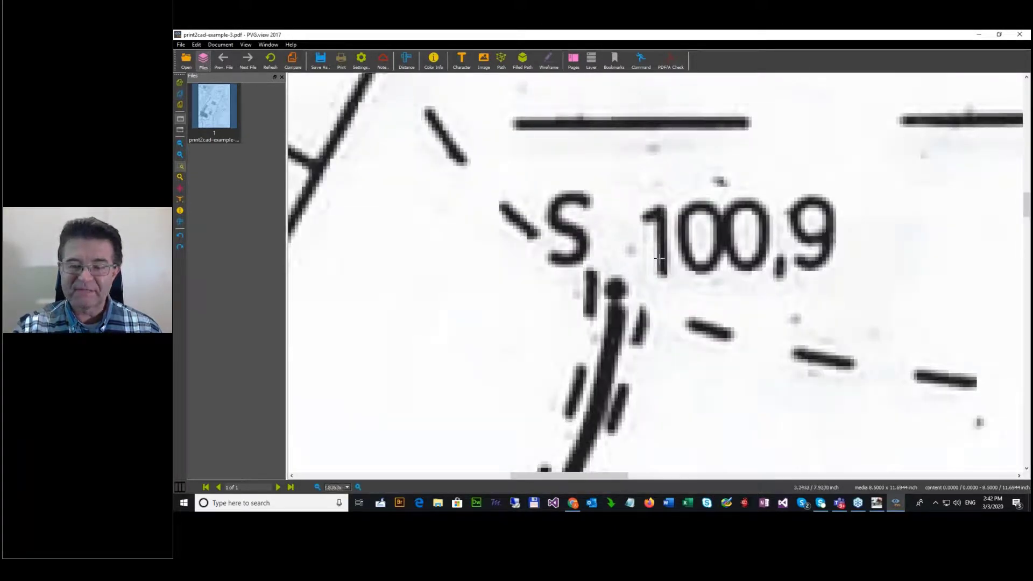
pyautogui.click(179, 94)
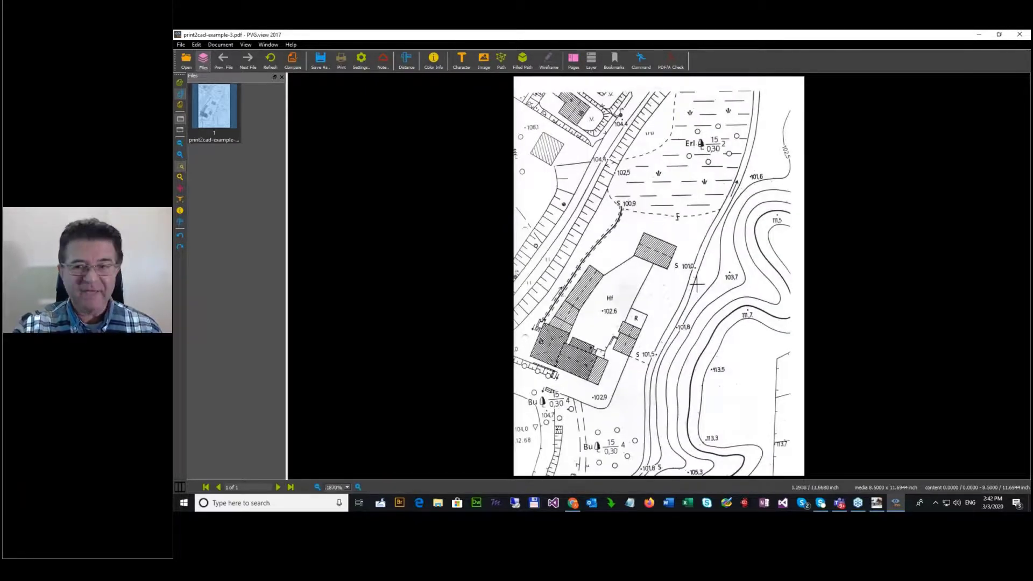
pyautogui.click(1019, 36)
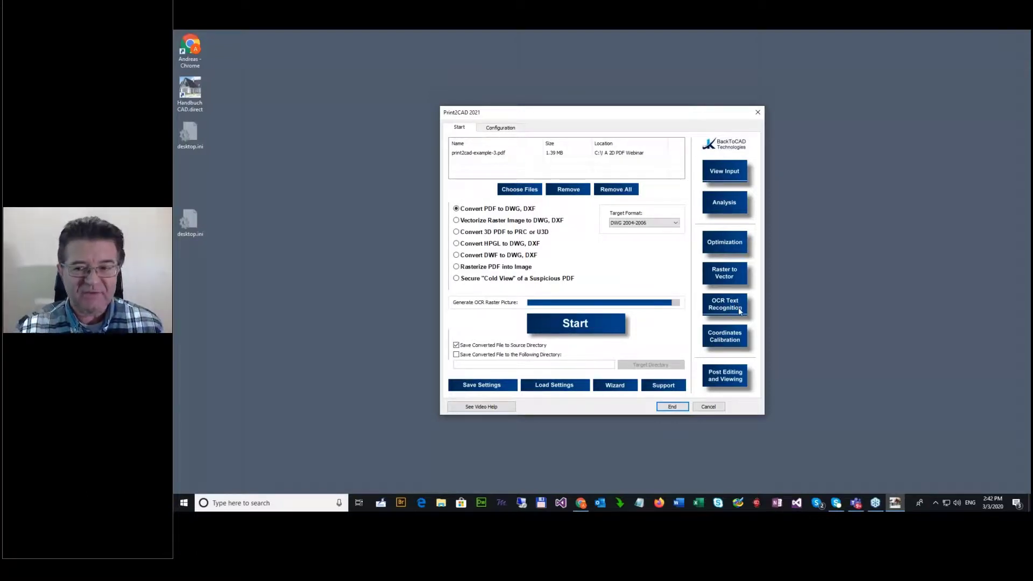
# Step: Enable coordinate correction with the help of calibration points and try to create a new calibration point list
pyautogui.click(729, 335)
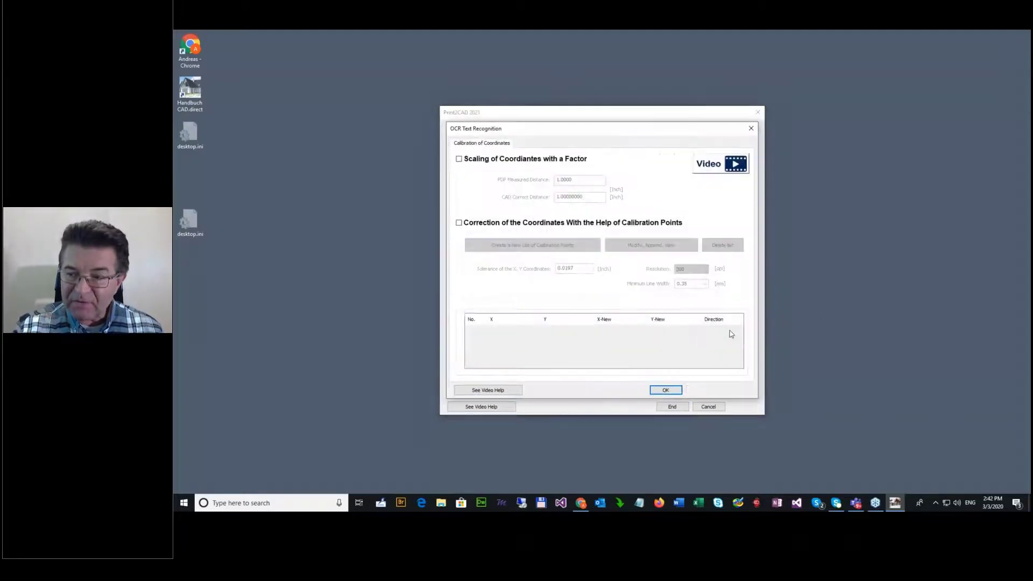
pyautogui.click(460, 223)
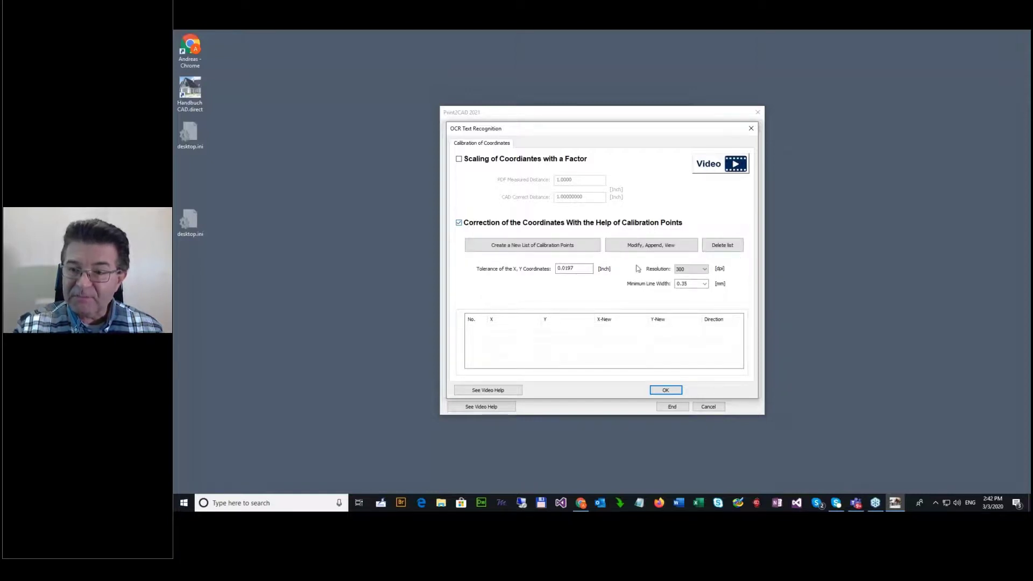
pyautogui.click(557, 249)
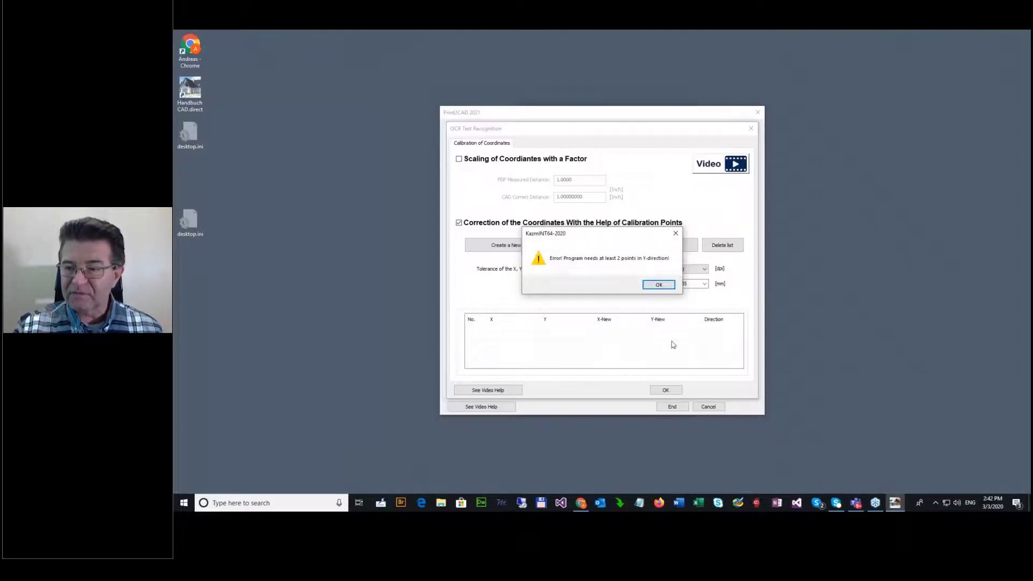
pyautogui.click(659, 285)
pyautogui.click(663, 390)
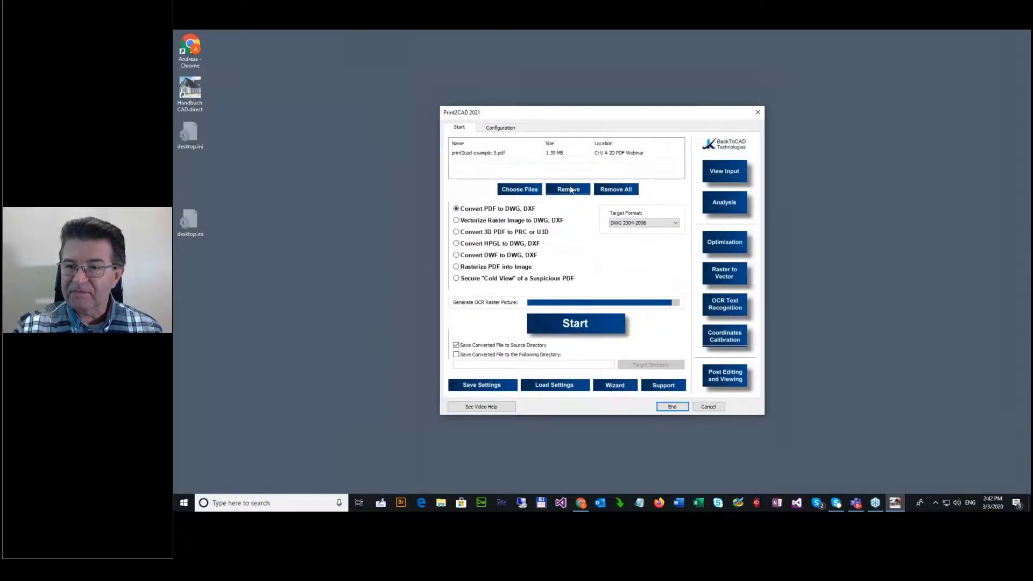
# Step: Clear the conversion file list and load print2cad-example-5.pdf
pyautogui.click(604, 190)
pyautogui.click(520, 189)
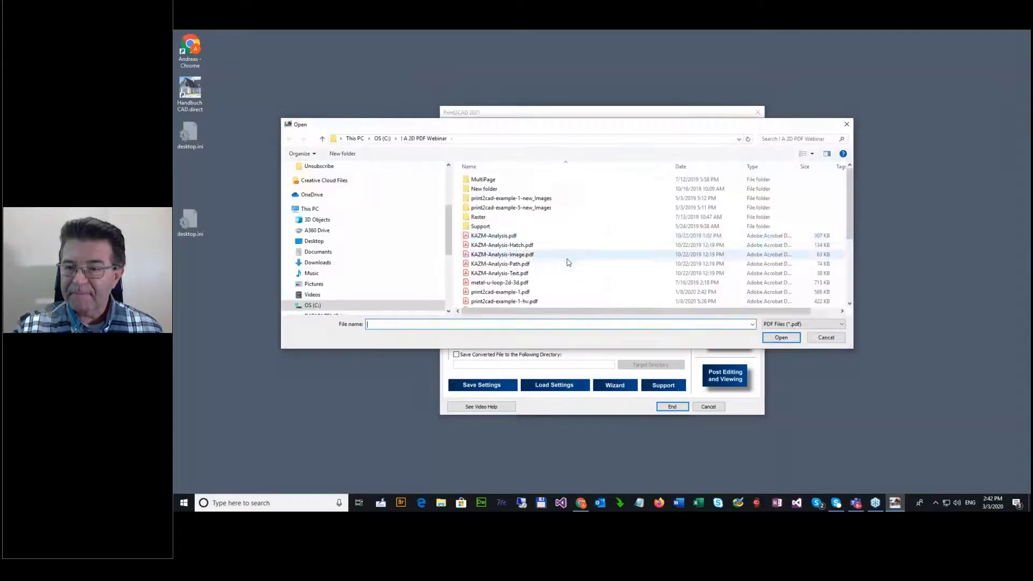
pyautogui.click(506, 246)
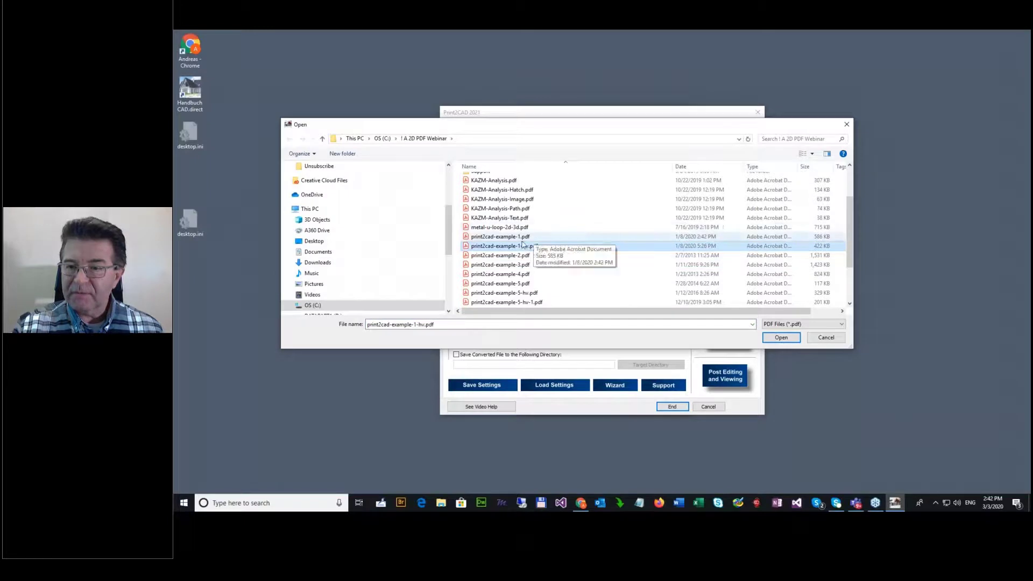
pyautogui.doubleClick(500, 283)
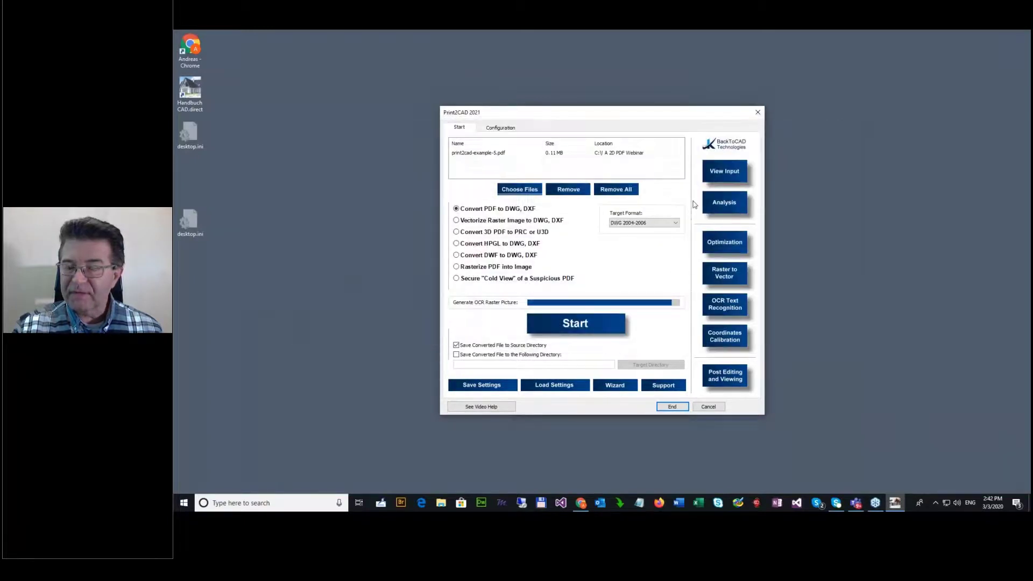
# Step: Add print2cad-example-5-hv.pdf to the conversion list and remove print2cad-example-5.pdf from it
pyautogui.click(521, 190)
pyautogui.click(532, 294)
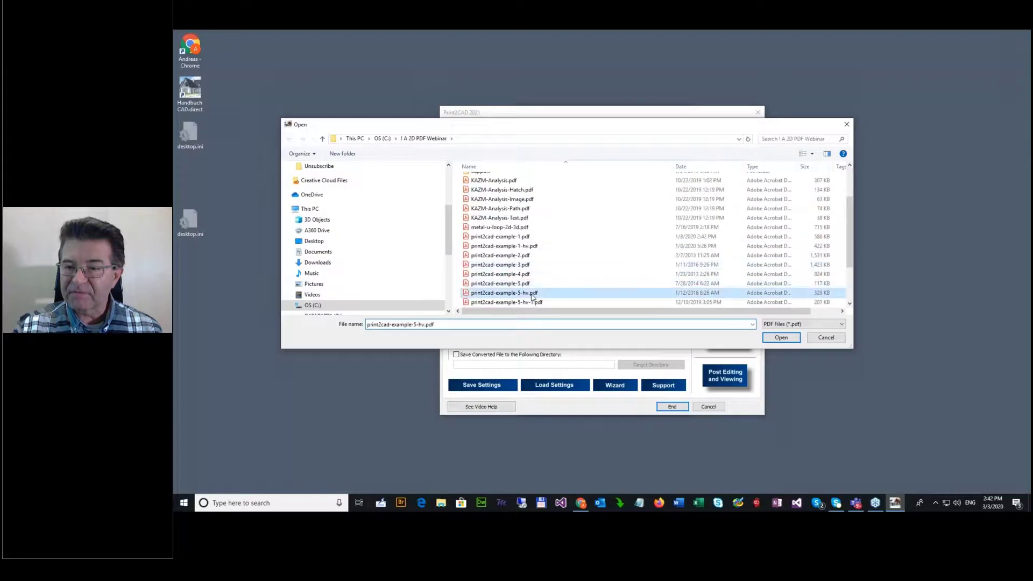
pyautogui.doubleClick(532, 295)
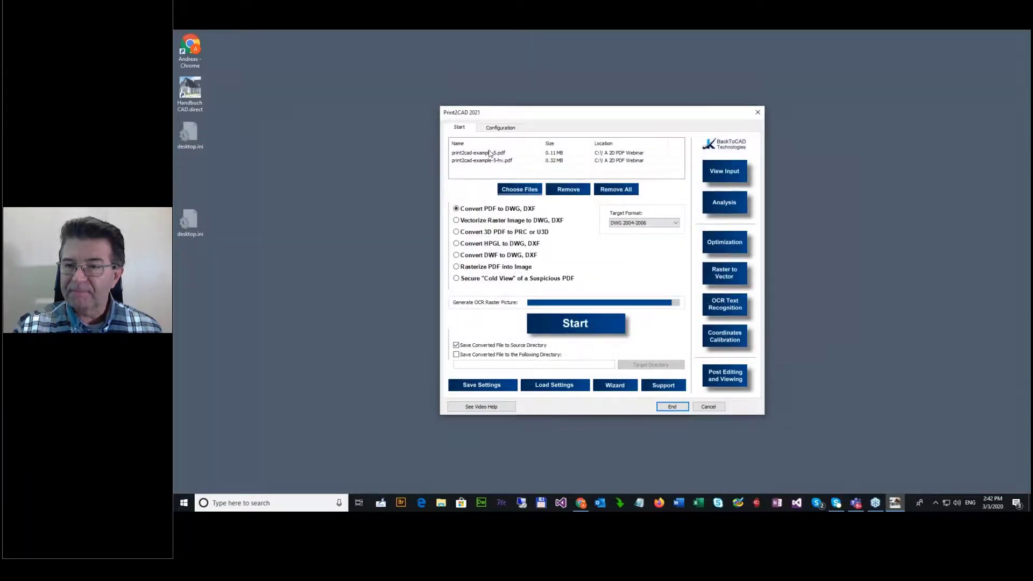
pyautogui.click(489, 154)
pyautogui.click(569, 193)
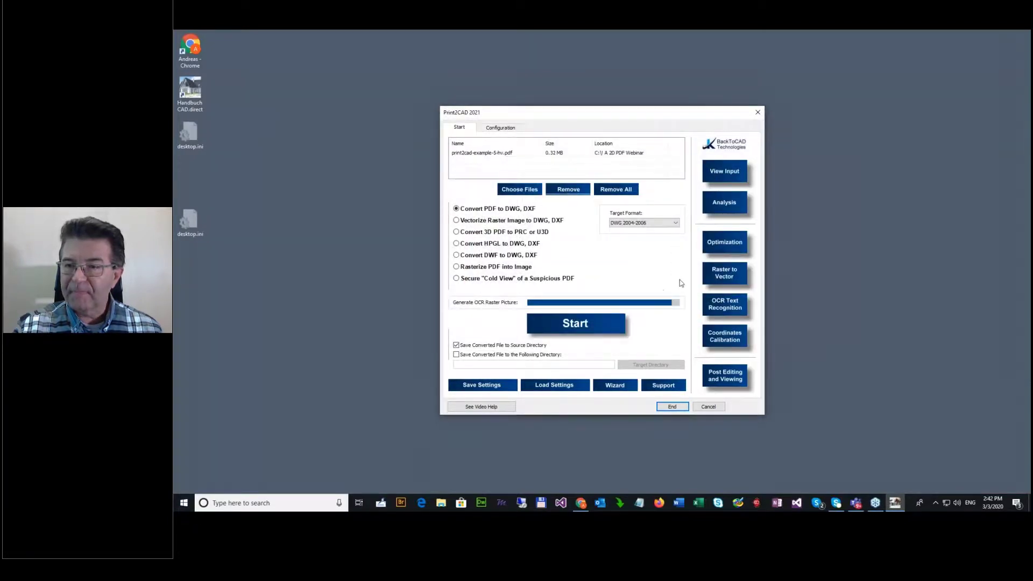
# Step: Start creating a new list of calibration points for print2cad-example-5-hv.pdf at 300 dpi resolution
pyautogui.click(730, 343)
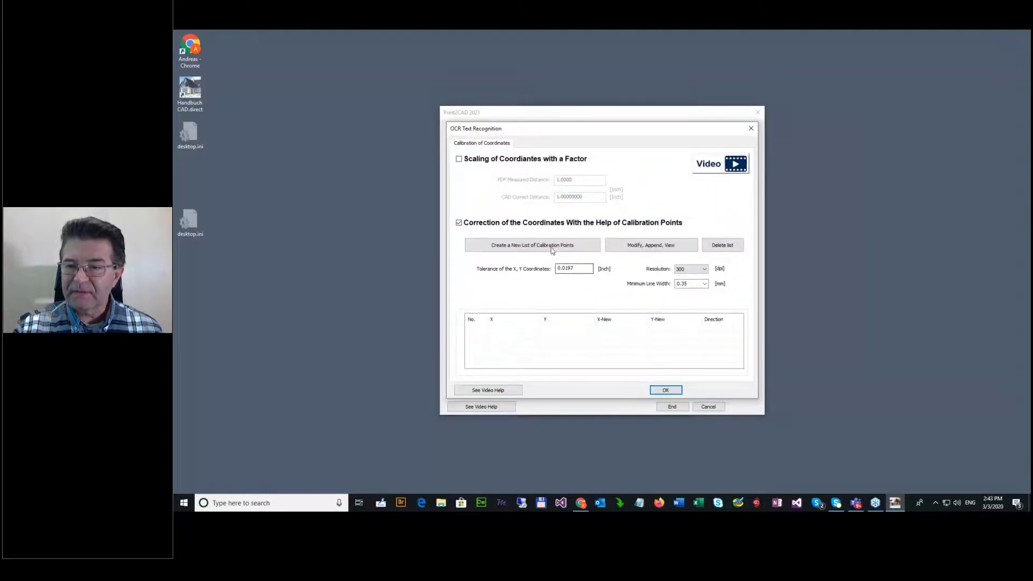
pyautogui.click(527, 245)
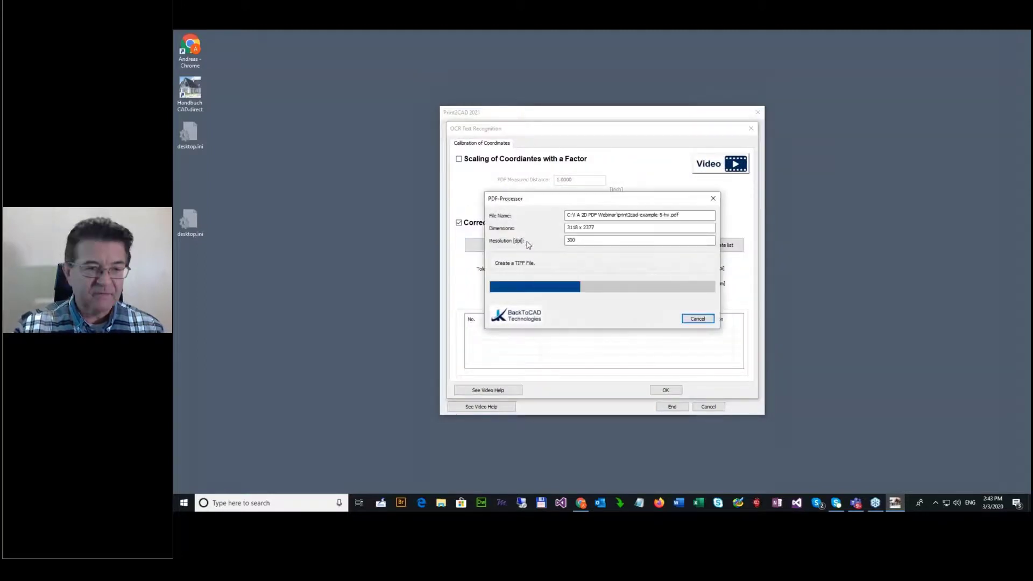
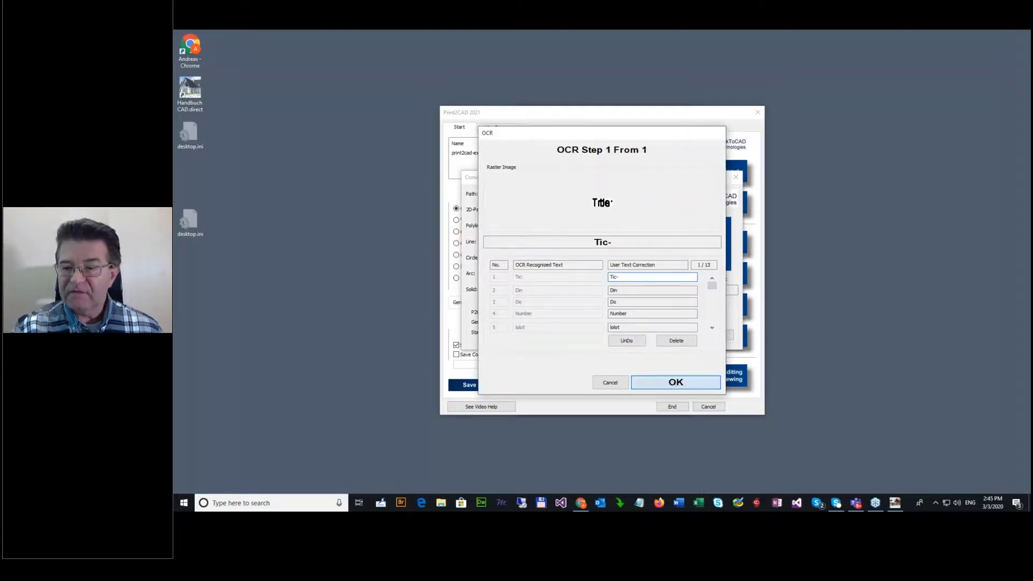
# Step: Accept the OCR recognized texts without corrections and close the list of converted files
pyautogui.click(672, 382)
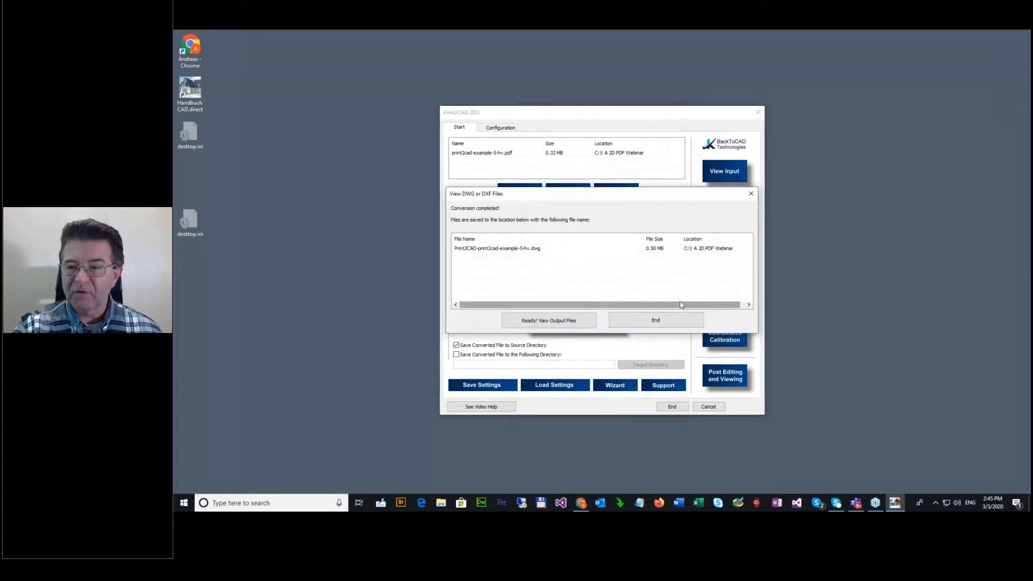
pyautogui.click(655, 321)
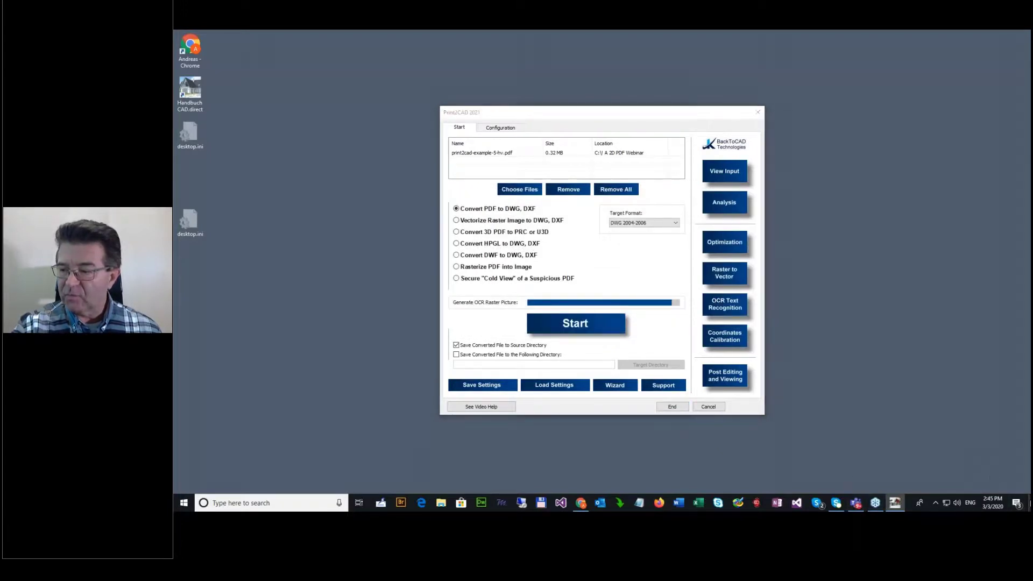
# Step: Launch CADdirect and open the recent drawing Print2CAD-print2cad-example-5-hv.dwg
pyautogui.click(1029, 502)
pyautogui.click(530, 259)
pyautogui.doubleClick(531, 259)
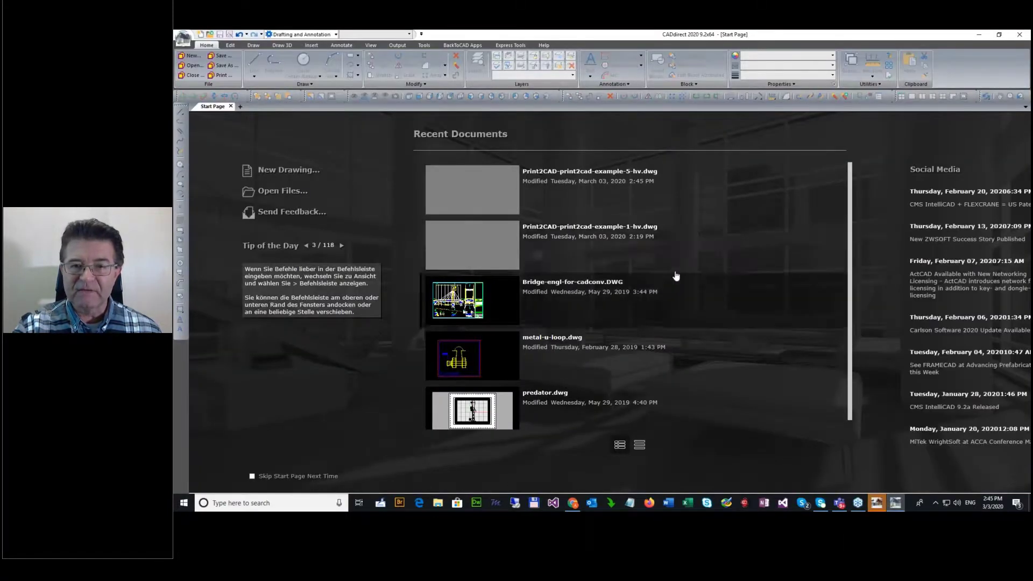
pyautogui.click(183, 39)
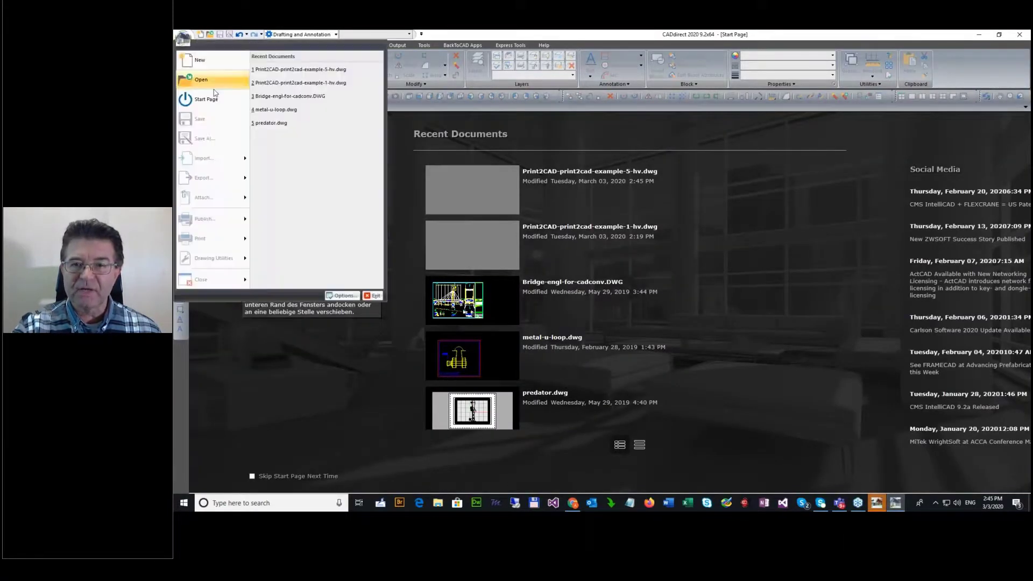
pyautogui.click(301, 71)
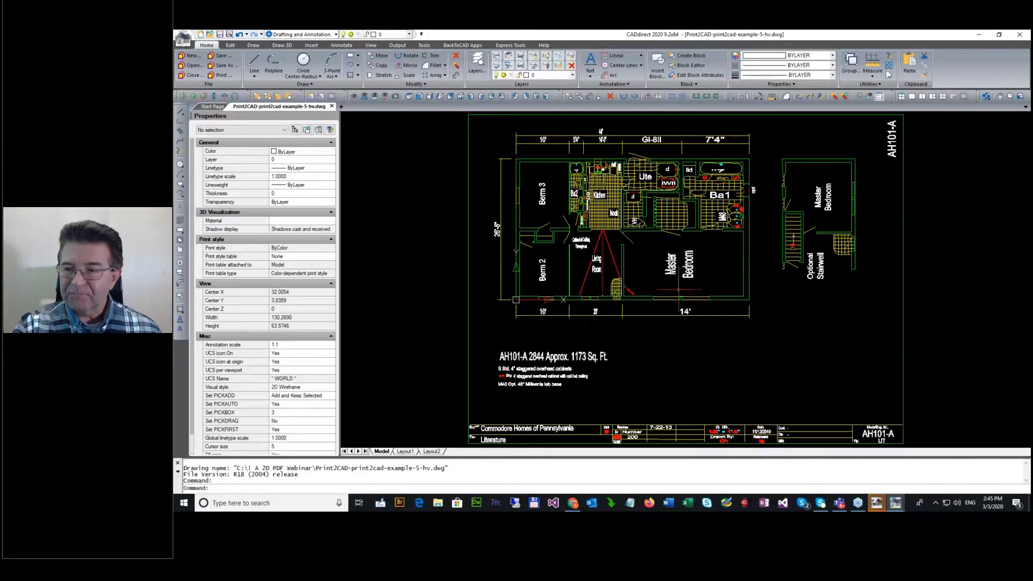
# Step: Examine the proportions of the converted floor plan and close CADdirect to return to Print2CAD
pyautogui.scroll(2, 628, 300)
pyautogui.scroll(-3, 629, 301)
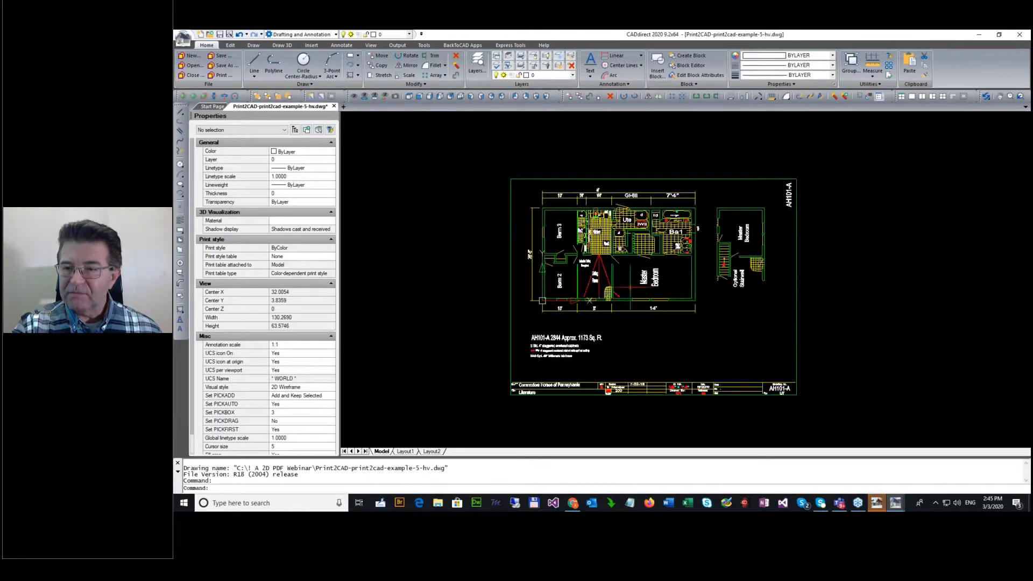
pyautogui.scroll(2, 625, 148)
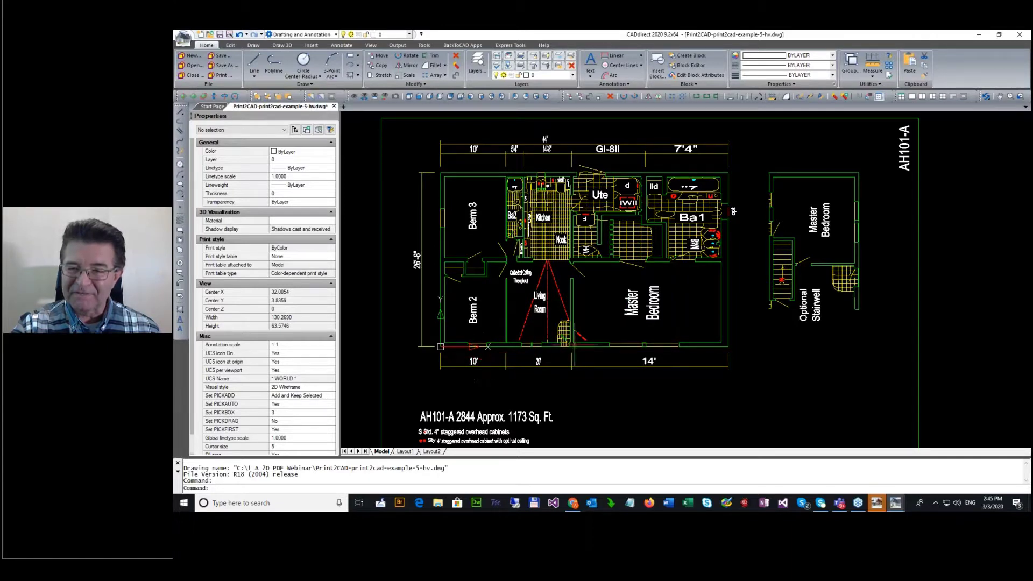
pyautogui.click(1018, 36)
pyautogui.click(625, 285)
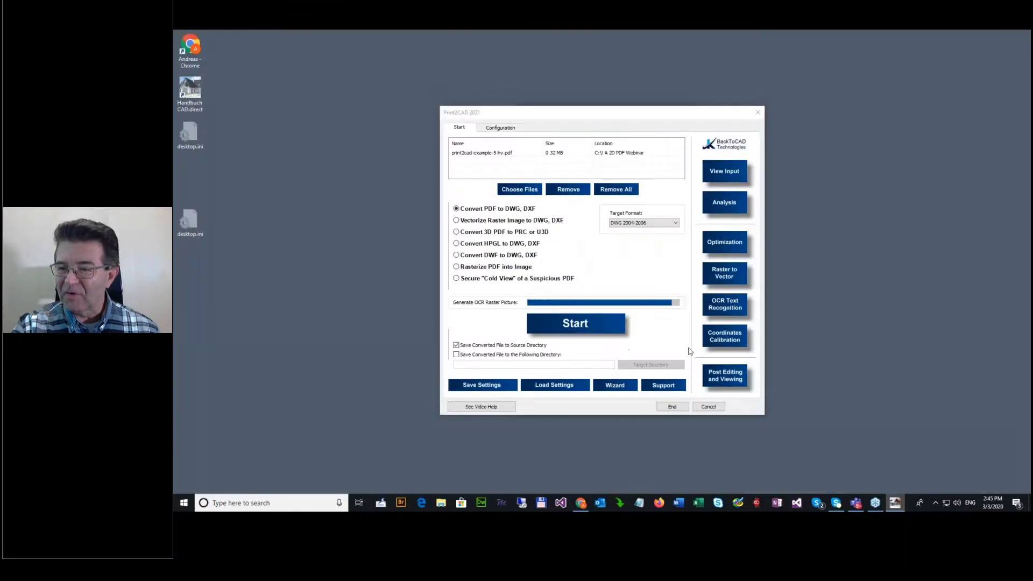
# Step: In the existing calibration point list, set the absolute X coordinate of the point between the 20' and 14' dimensions to 30 and save the list
pyautogui.click(727, 338)
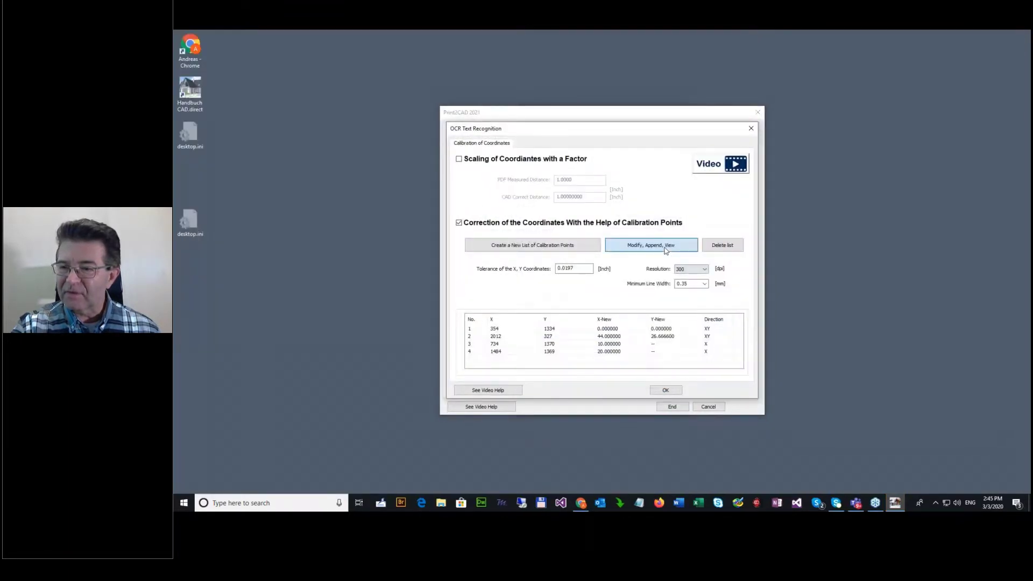
pyautogui.click(666, 250)
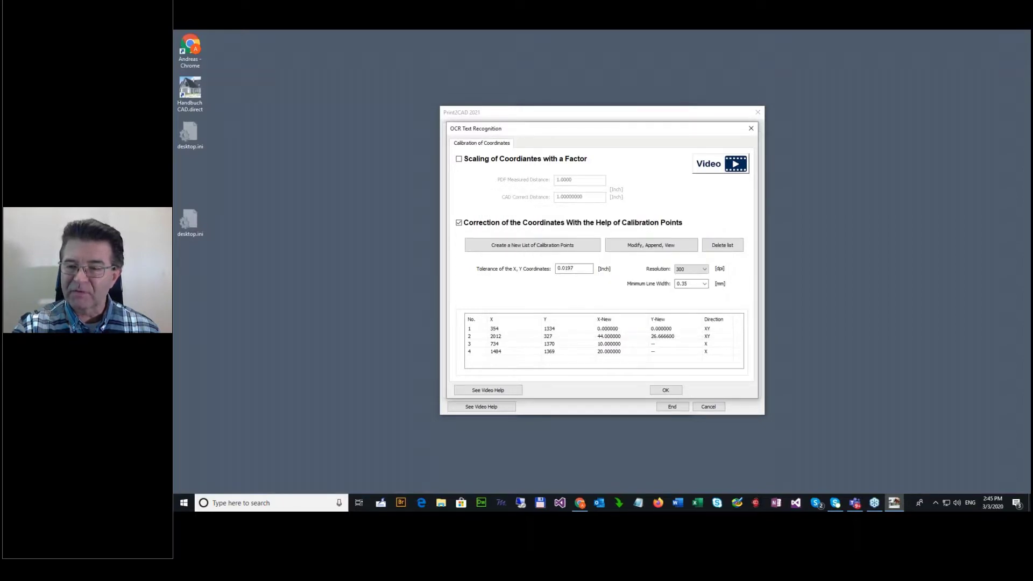
pyautogui.click(754, 63)
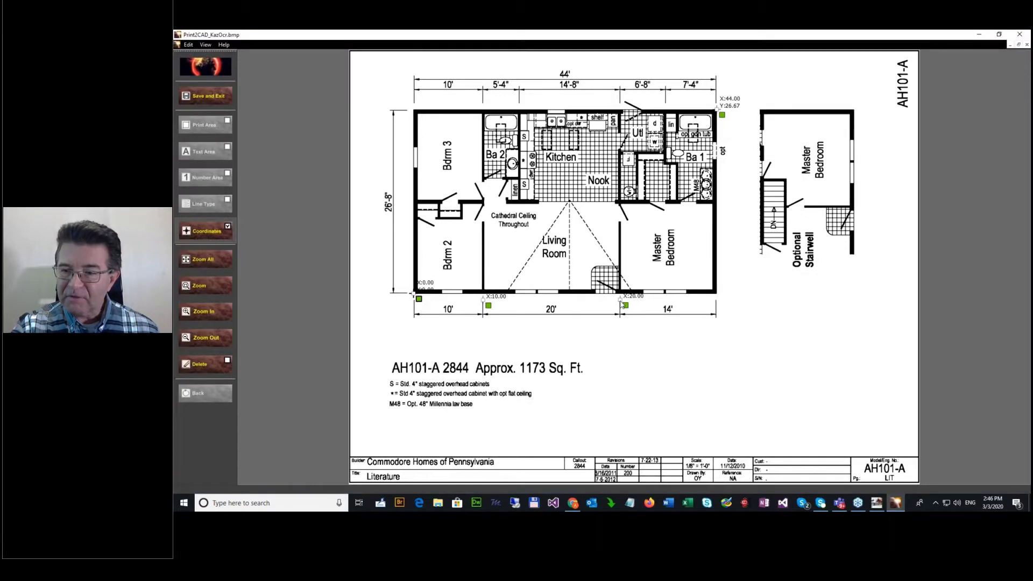
pyautogui.click(625, 307)
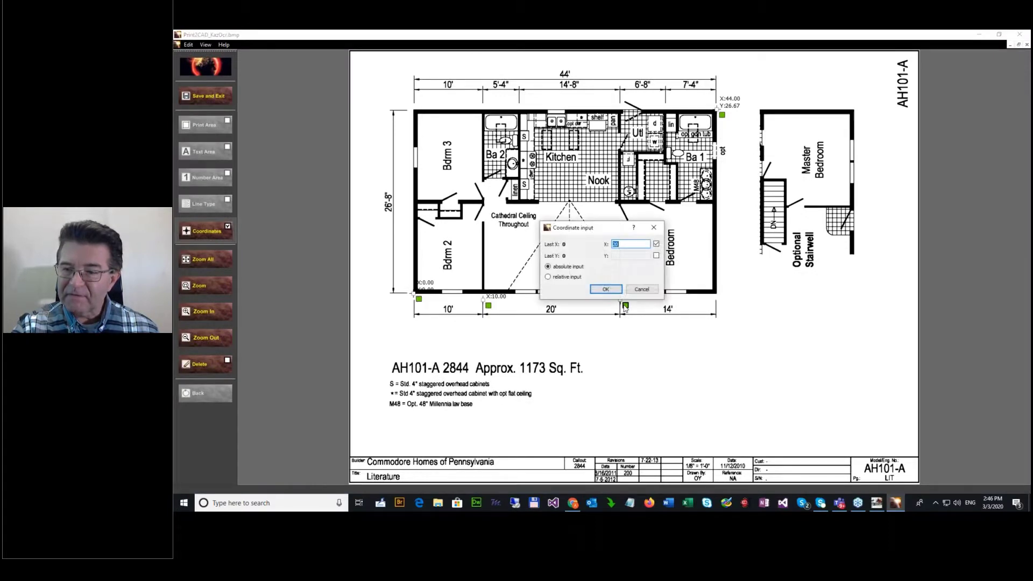
pyautogui.write('30')
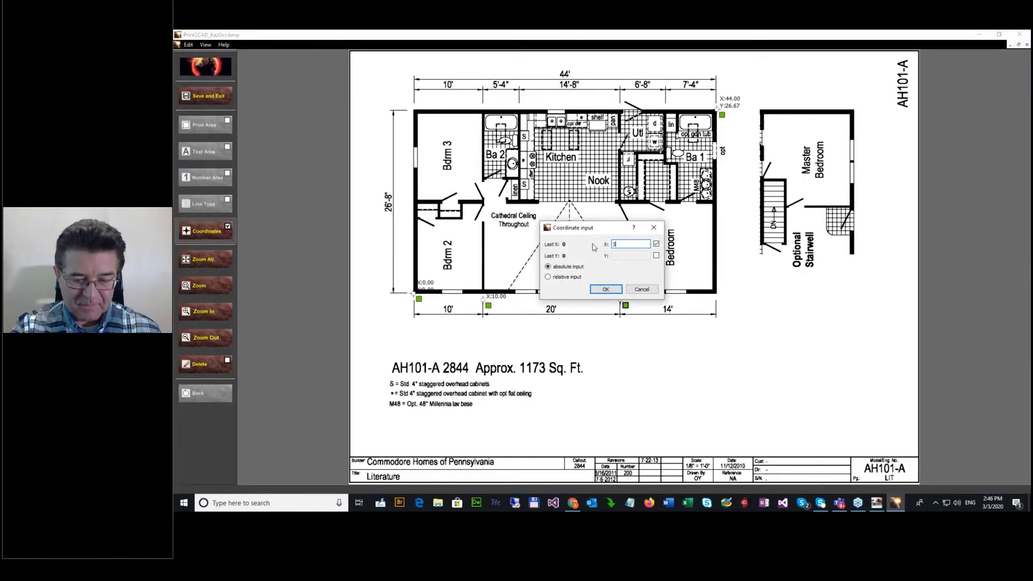
pyautogui.click(603, 289)
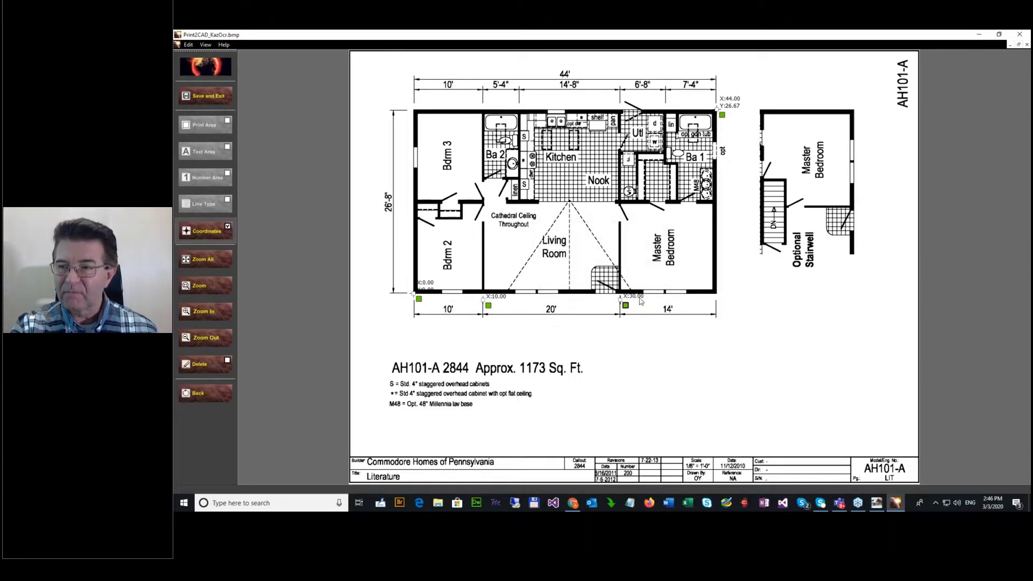
pyautogui.click(205, 96)
pyautogui.click(665, 390)
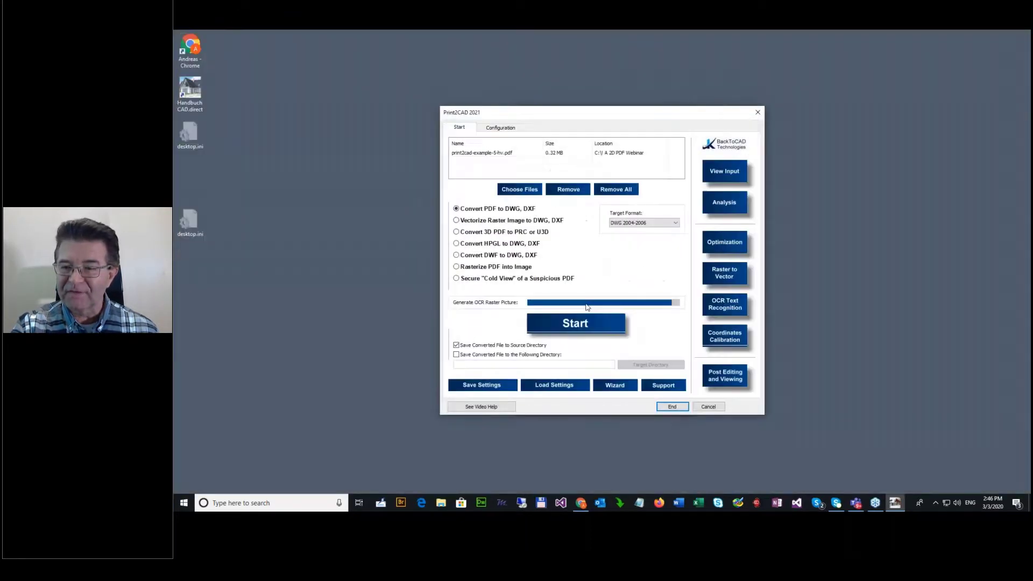
# Step: Convert print2cad-example-5-hv.pdf again, accepting the OCR recognized texts without corrections, and close the list of converted files
pyautogui.click(572, 325)
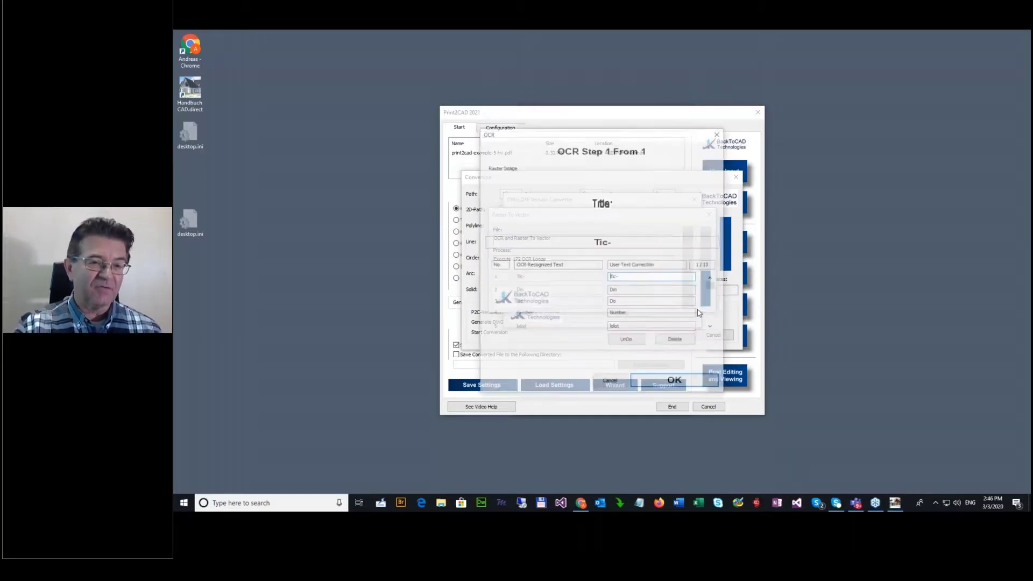
pyautogui.click(672, 381)
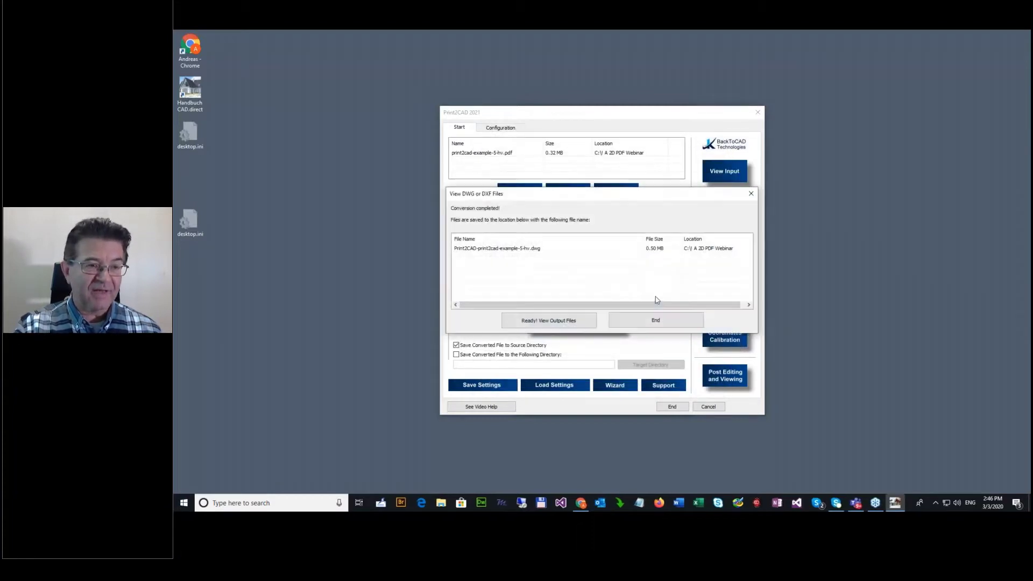
pyautogui.click(660, 317)
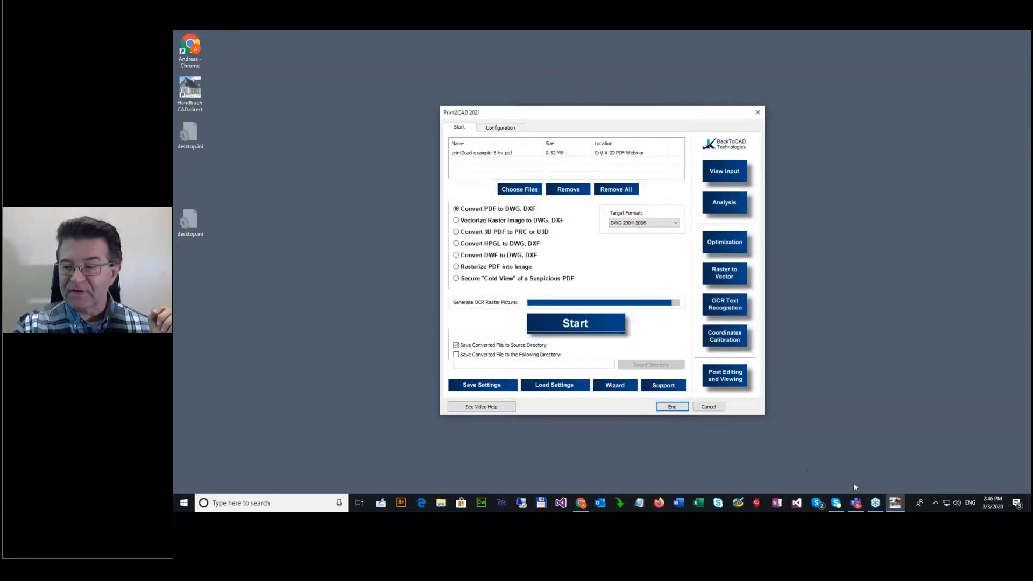
# Step: Start CADdirect 2020 and open the reconverted drawing Print2CAD-print2cad-example-5-hv.dwg from the recent documents
pyautogui.click(672, 406)
pyautogui.click(521, 268)
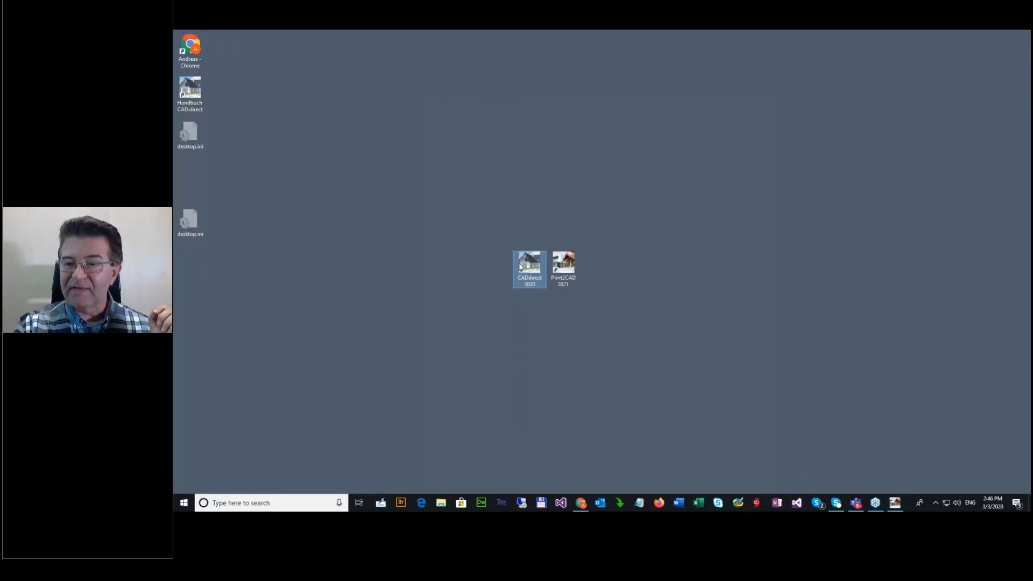
pyautogui.doubleClick(521, 267)
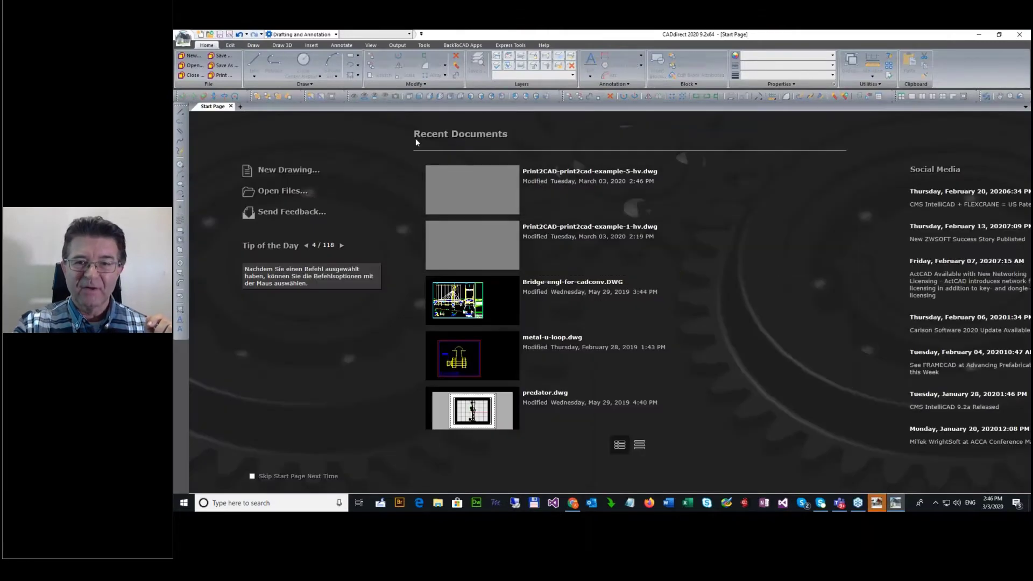
pyautogui.click(183, 39)
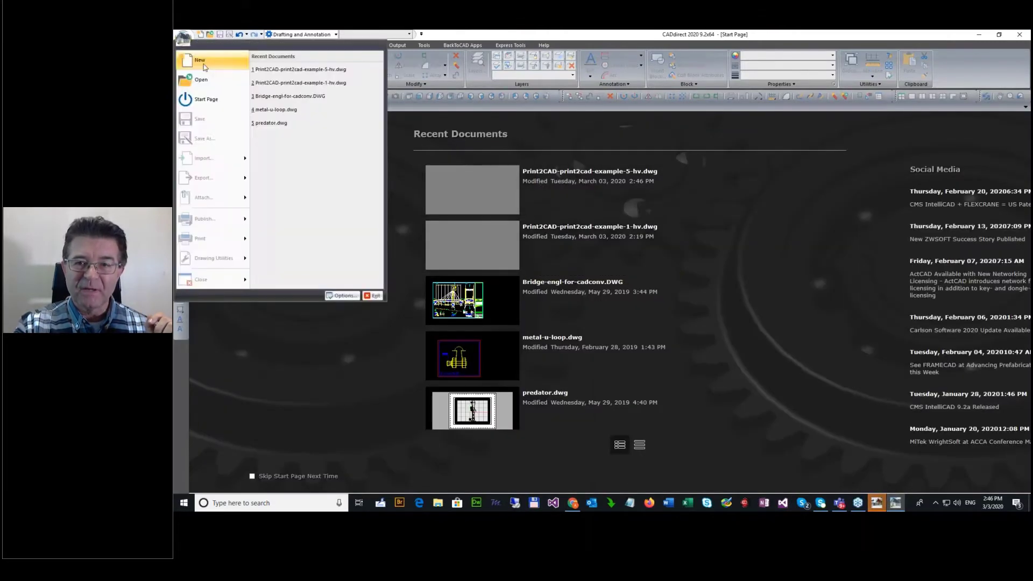
pyautogui.click(270, 69)
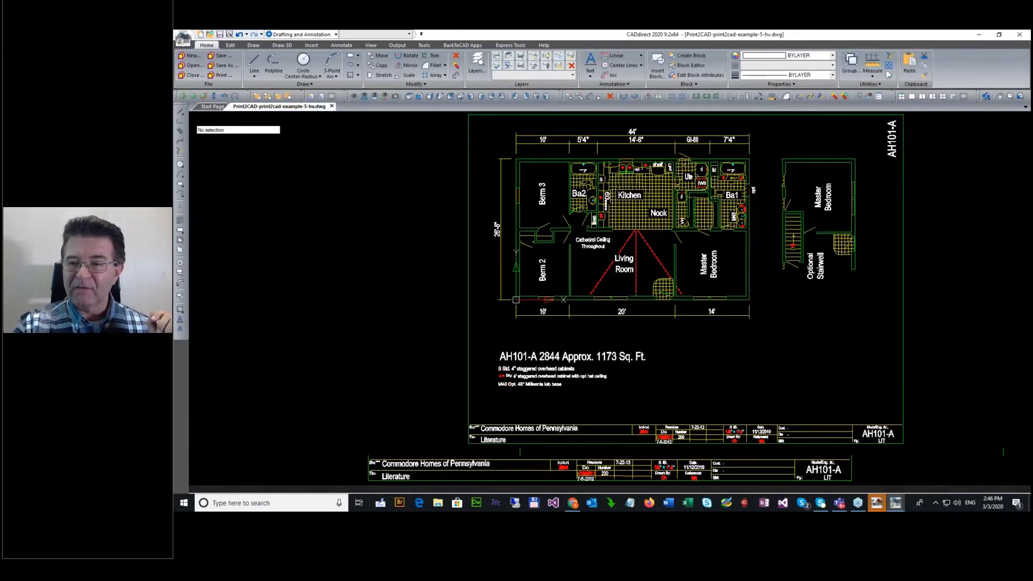
# Step: Measure the overall width of the main floor plan along its lower outer wall with dist and check the result in the prompt history
pyautogui.scroll(2, 666, 266)
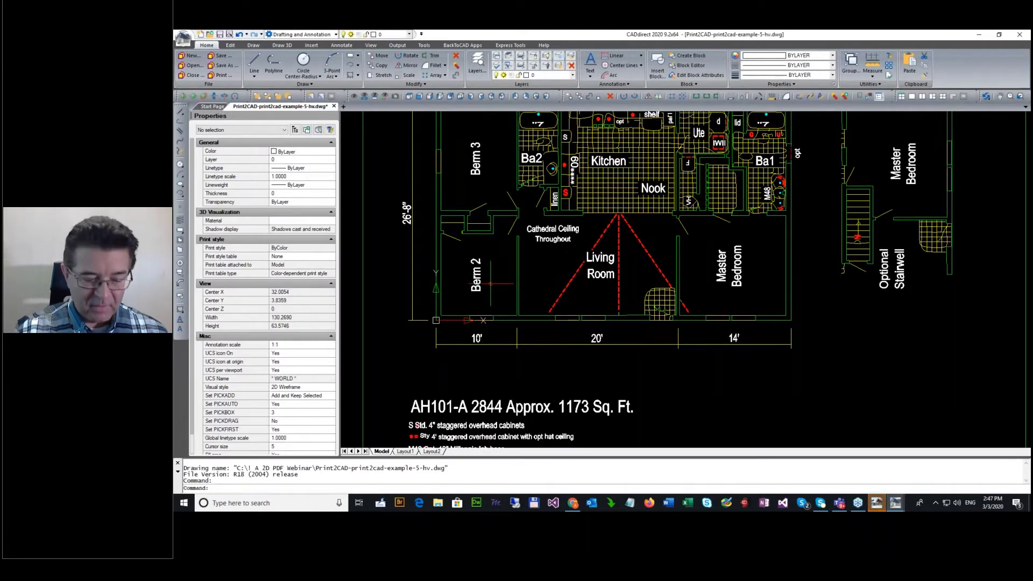
pyautogui.press('Return')
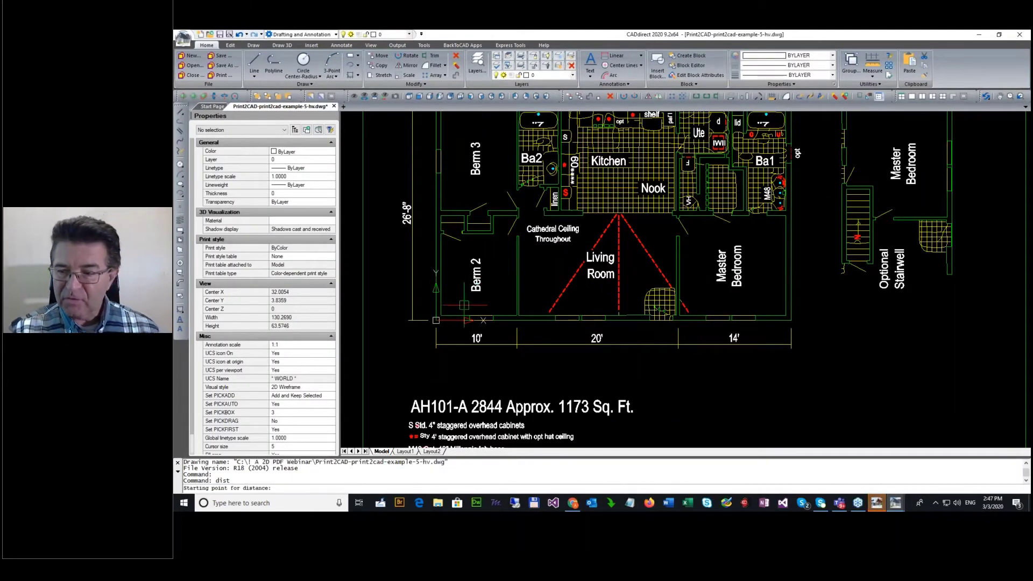
pyautogui.click(437, 329)
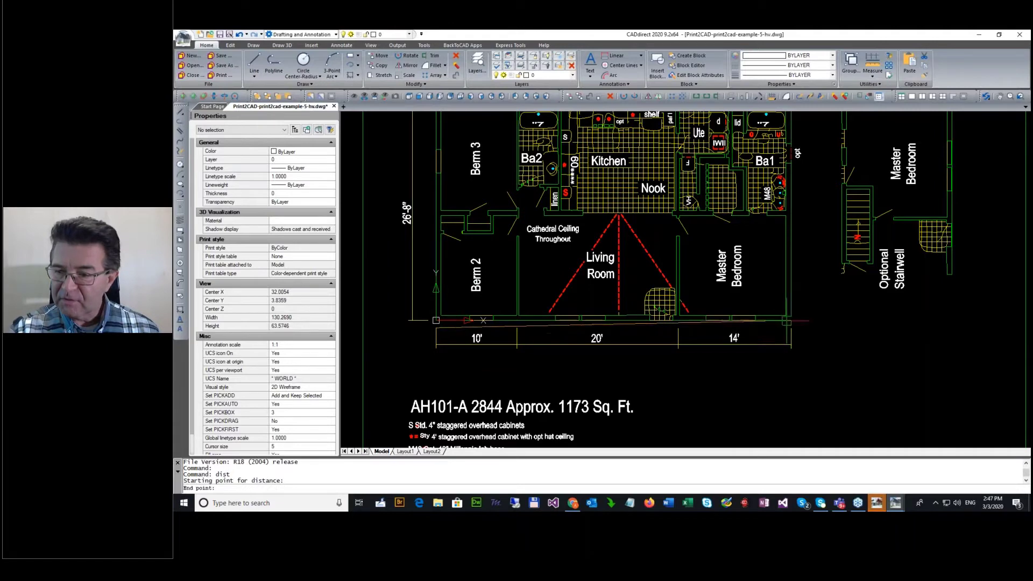
pyautogui.click(790, 328)
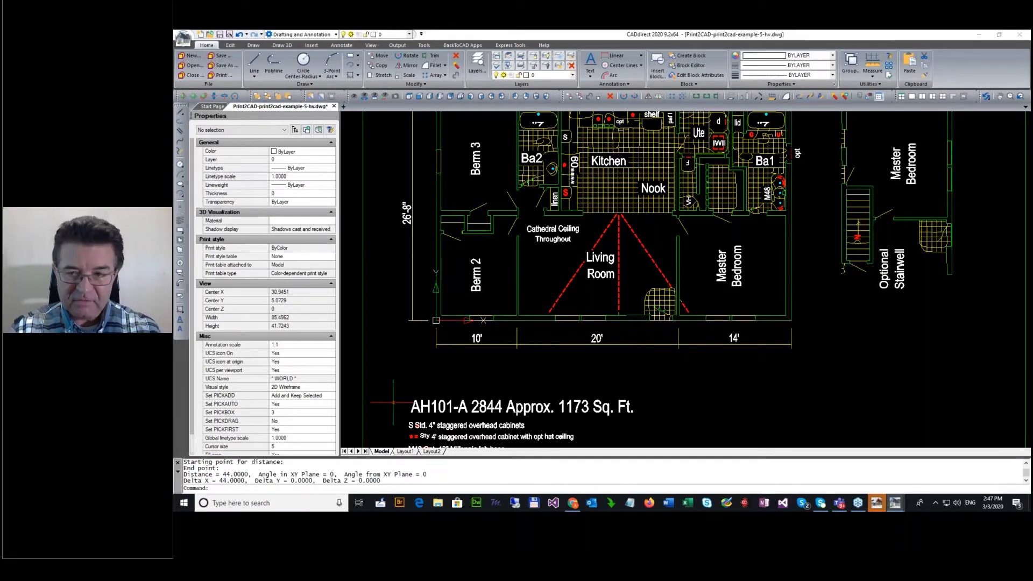
pyautogui.press('F2')
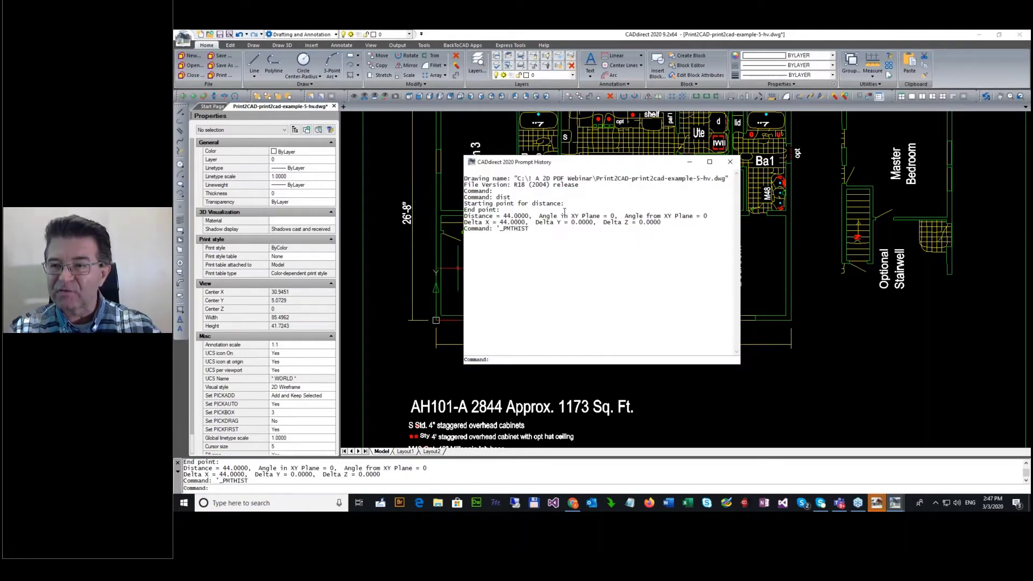
pyautogui.click(729, 161)
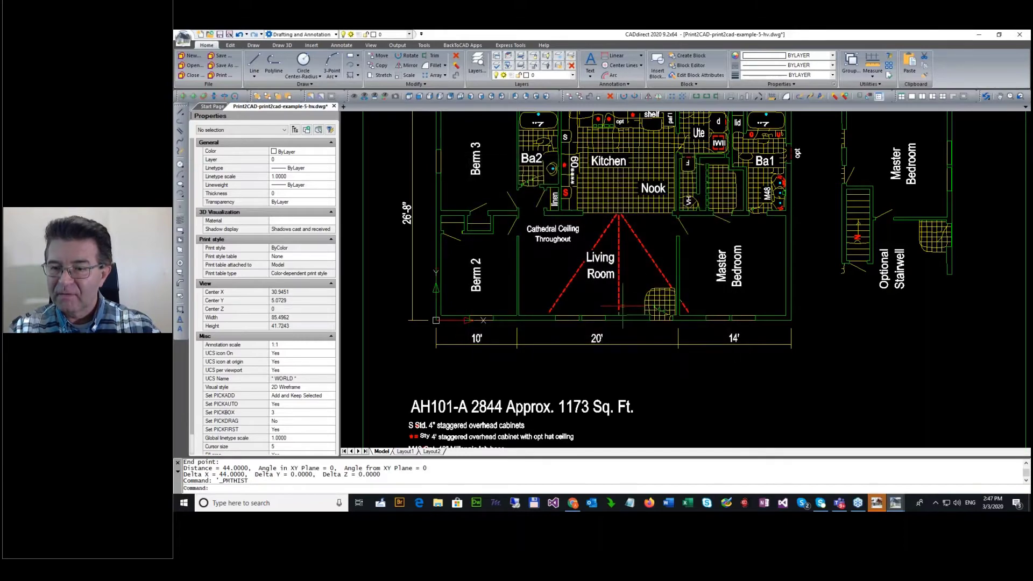
# Step: Measure the main floor plan's width between its upper outer corners with dist and review the prompt history
pyautogui.scroll(-2, 623, 306)
pyautogui.scroll(3, 564, 167)
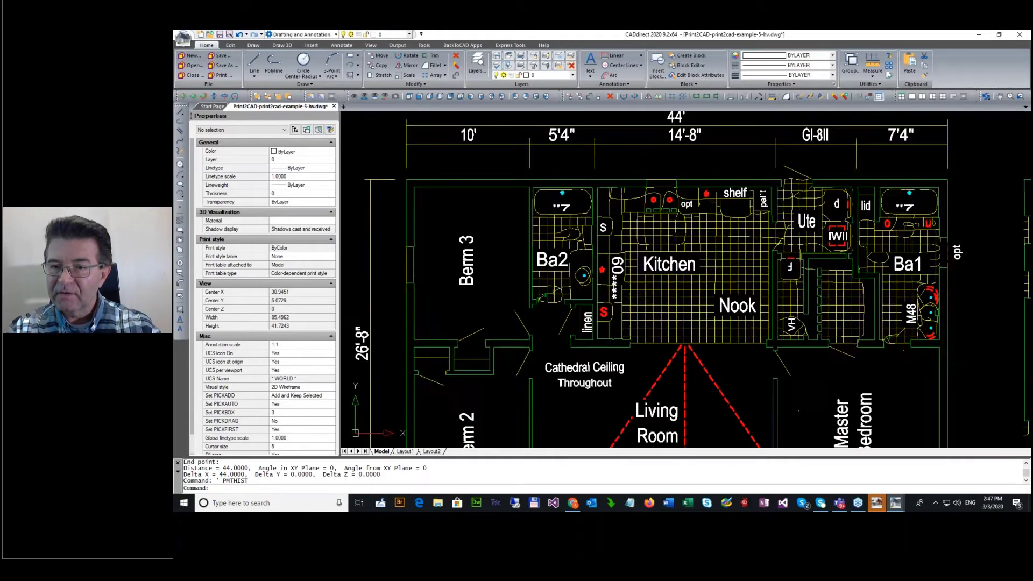
pyautogui.scroll(-3, 440, 173)
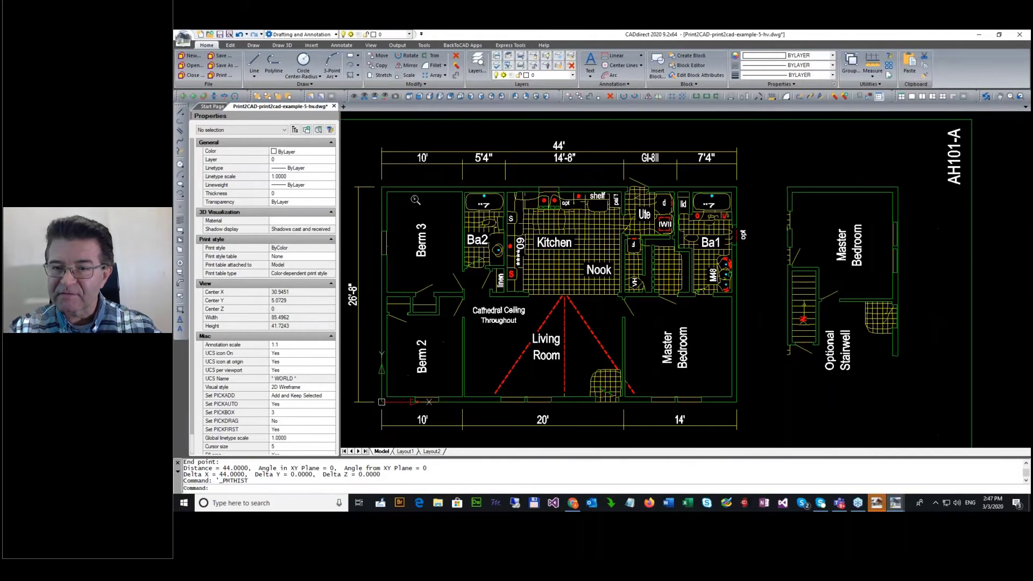
pyautogui.write('dist')
pyautogui.press('Return')
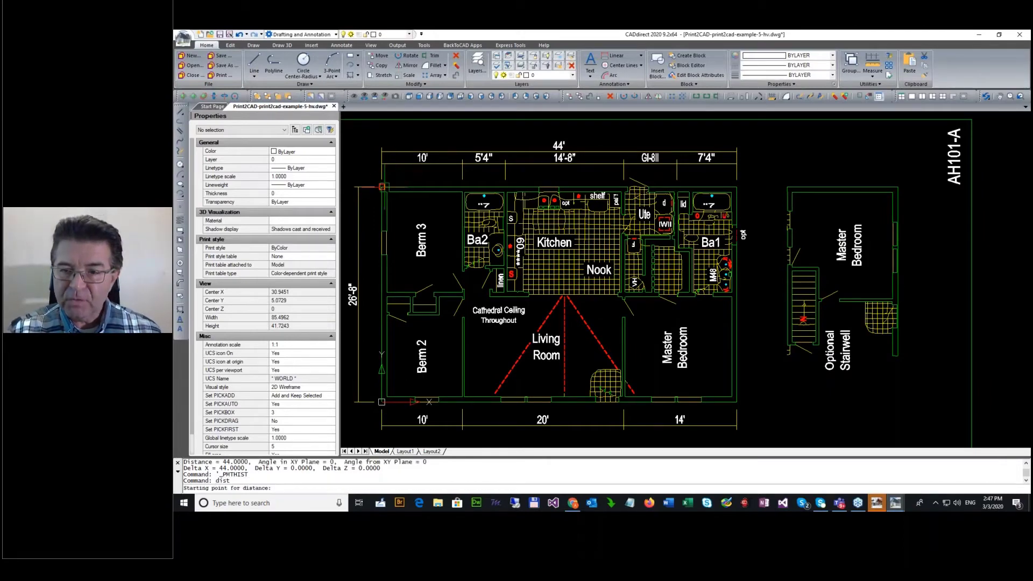
pyautogui.click(382, 187)
pyautogui.click(736, 192)
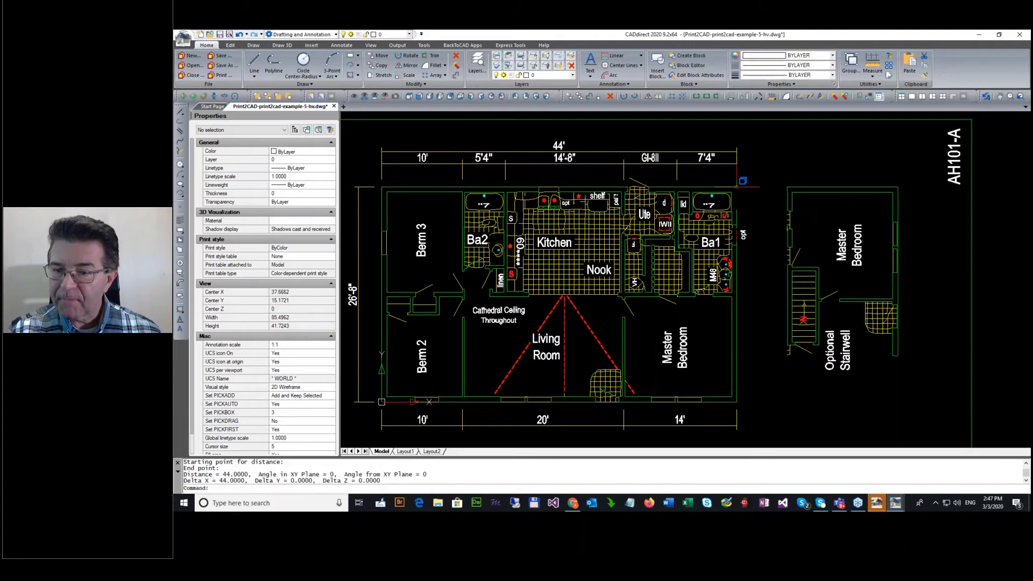
pyautogui.press('F2')
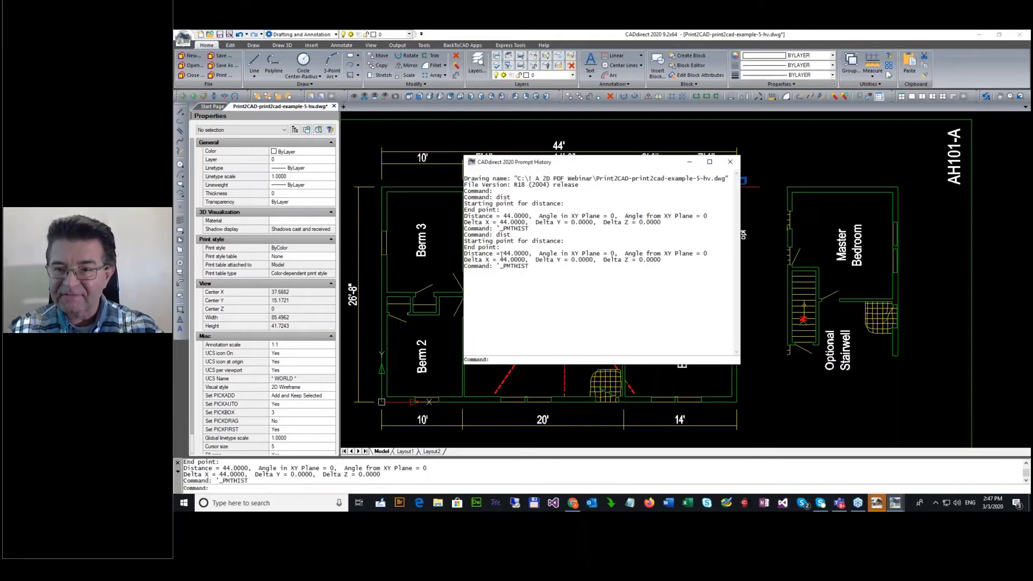
pyautogui.click(730, 161)
# Step: Close CADdirect and return to Print2CAD
pyautogui.scroll(-2, 563, 328)
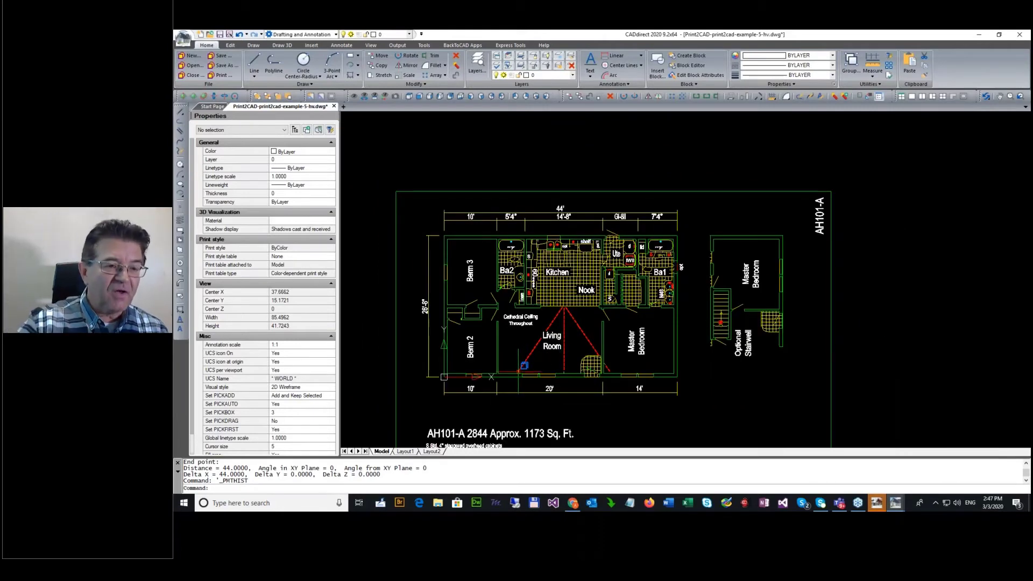
pyautogui.click(1018, 36)
pyautogui.click(633, 283)
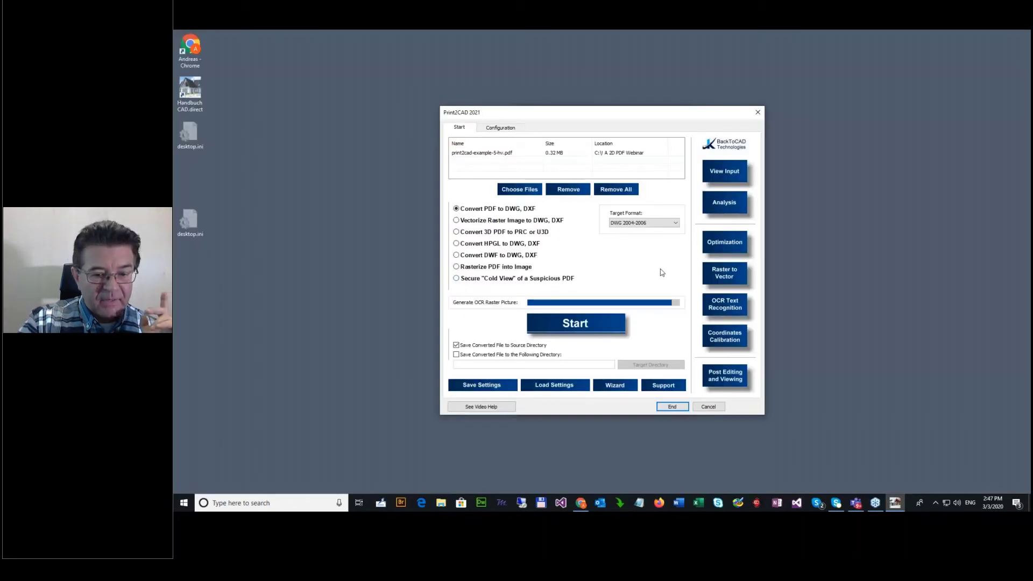